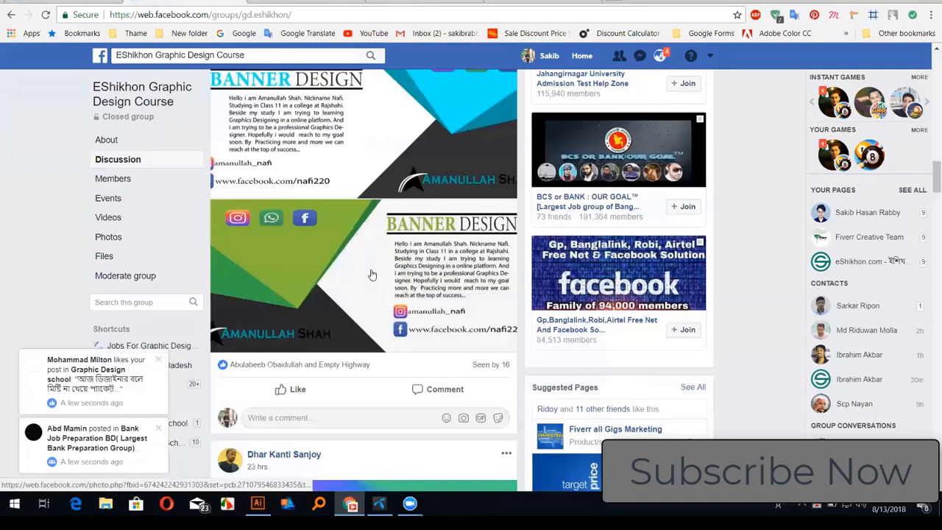
Close the banner photo, then view the business card photo full size and close it.
scroll(372, 274, up, 3)
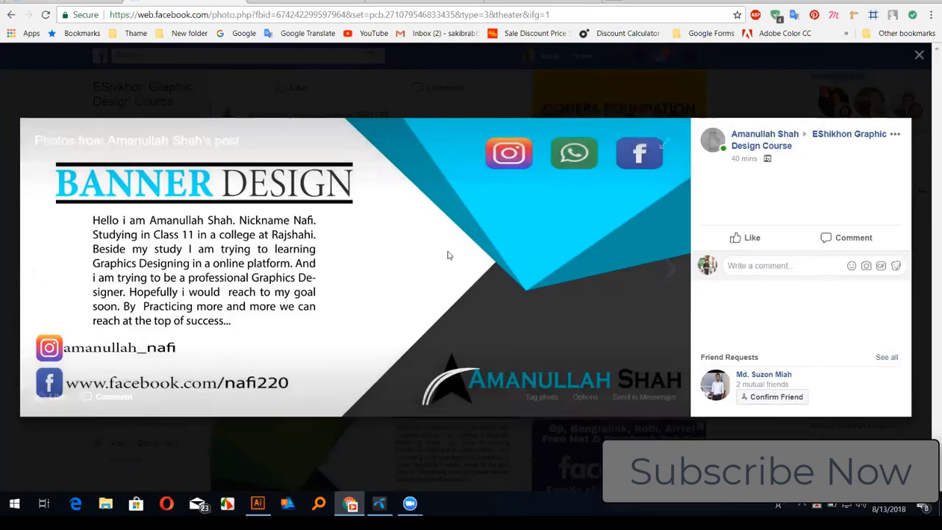
key(Escape)
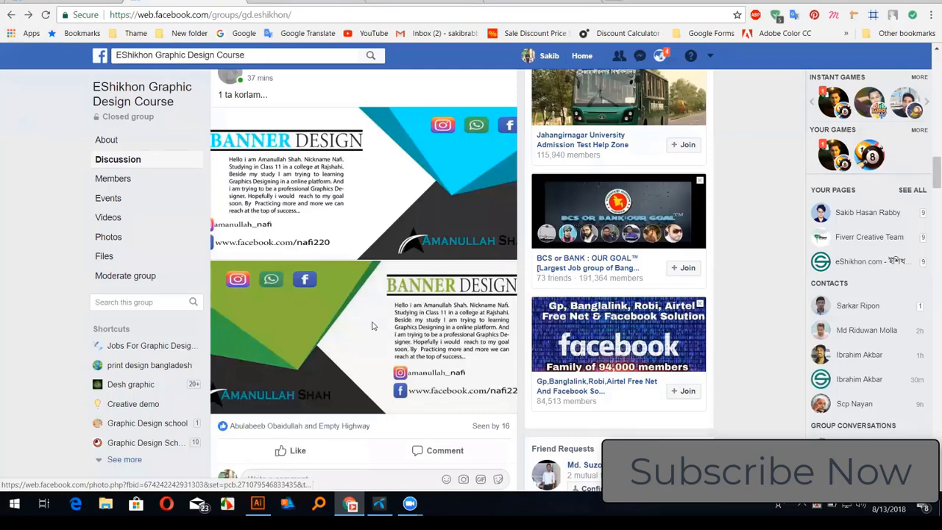
scroll(374, 336, down, 5)
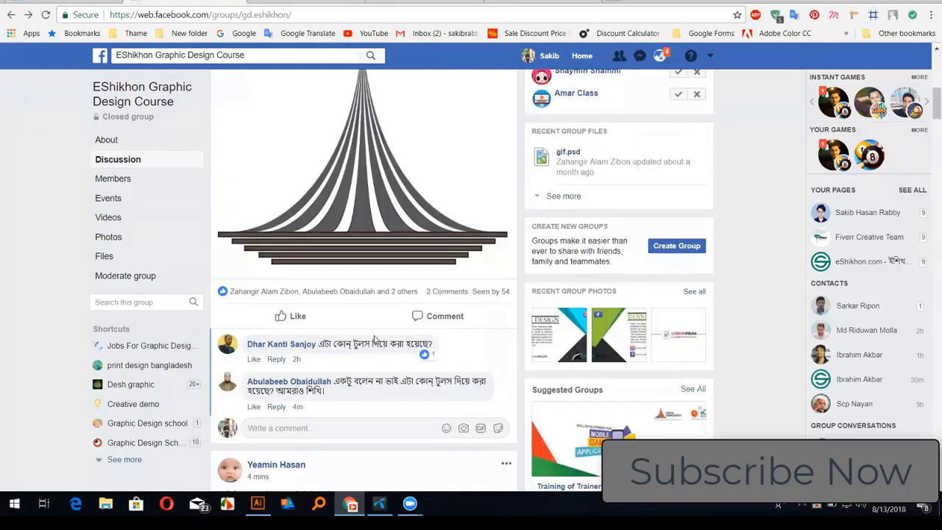
scroll(375, 341, down, 10)
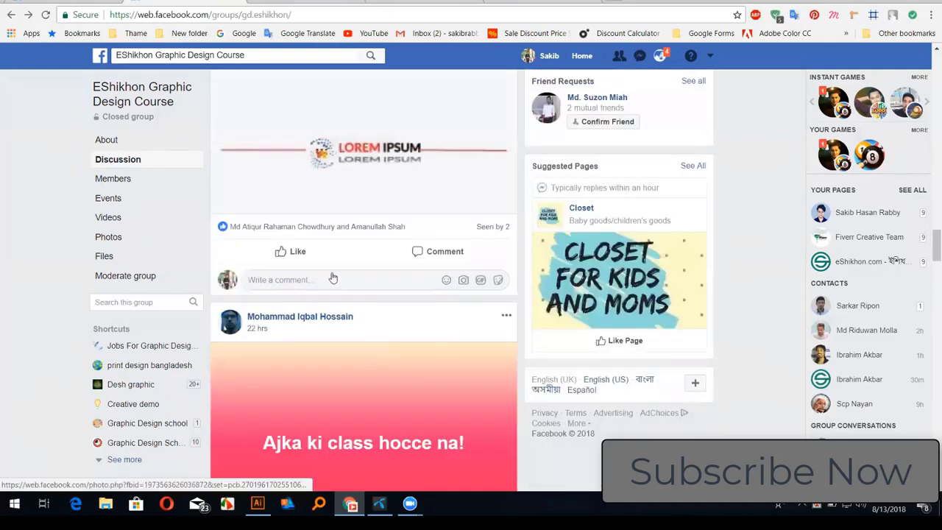
click(388, 231)
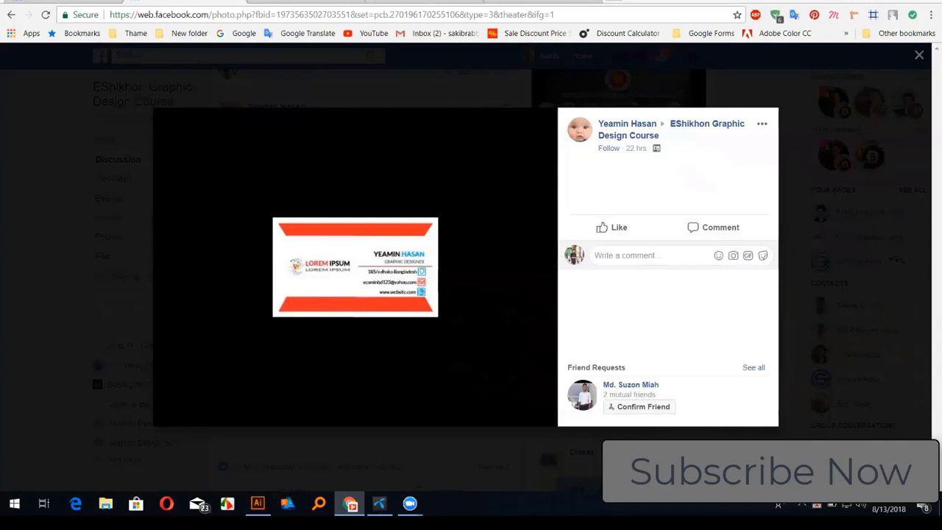
click(920, 54)
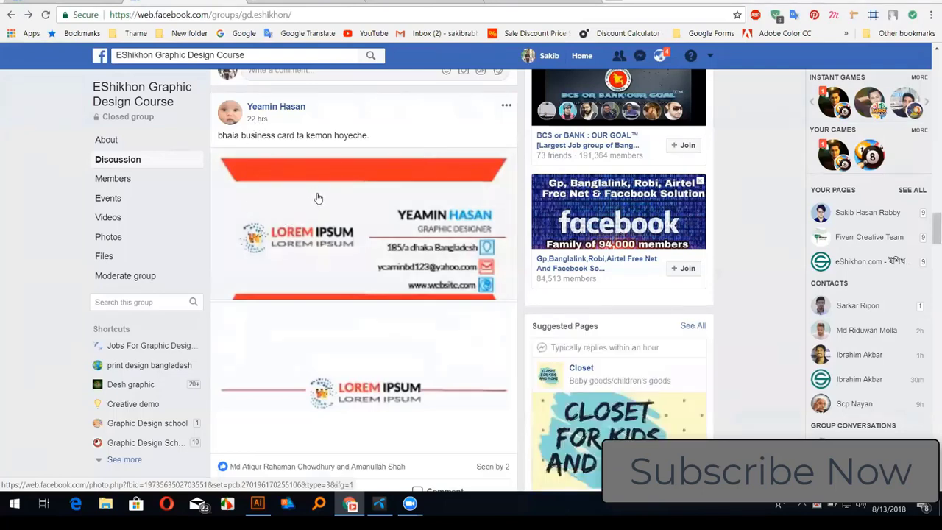
Scroll down the feed, view the Web Banner Design image, dismiss the licence error, and close it.
scroll(361, 210, down, 2)
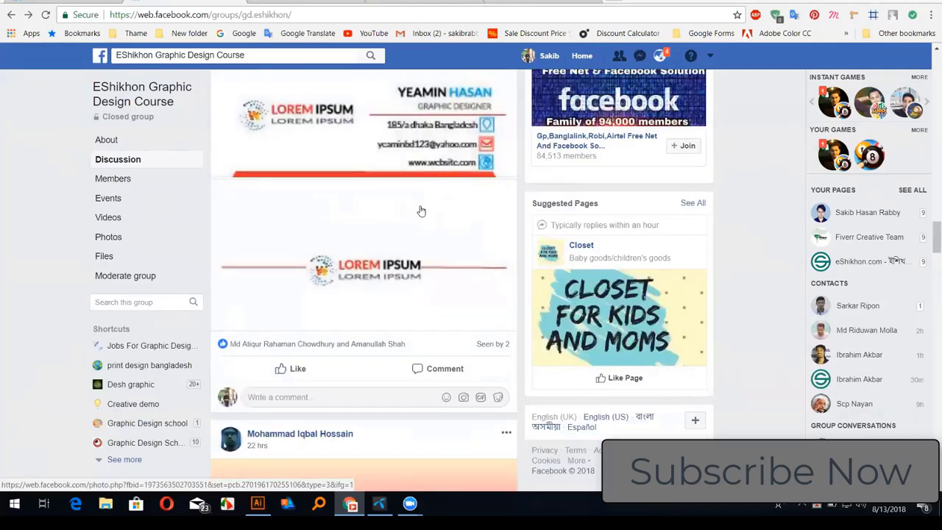
scroll(416, 215, up, 2)
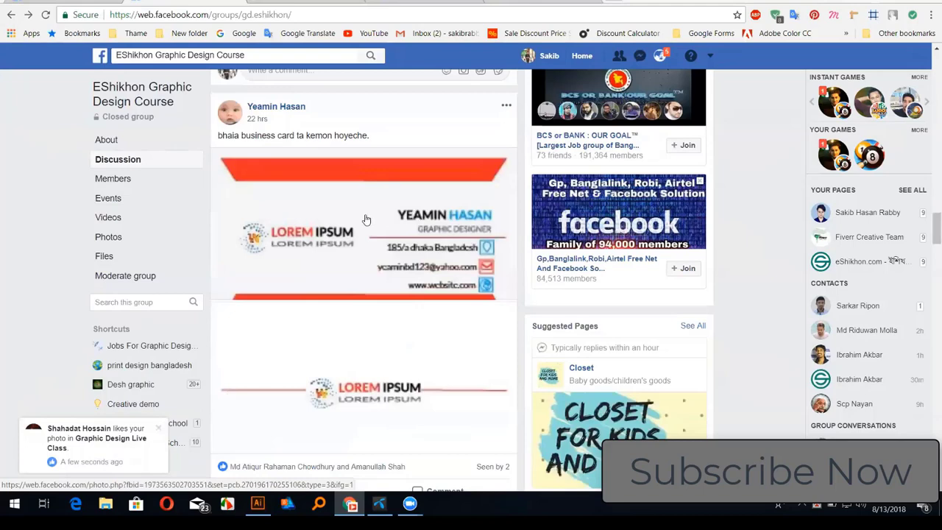
scroll(366, 219, down, 4)
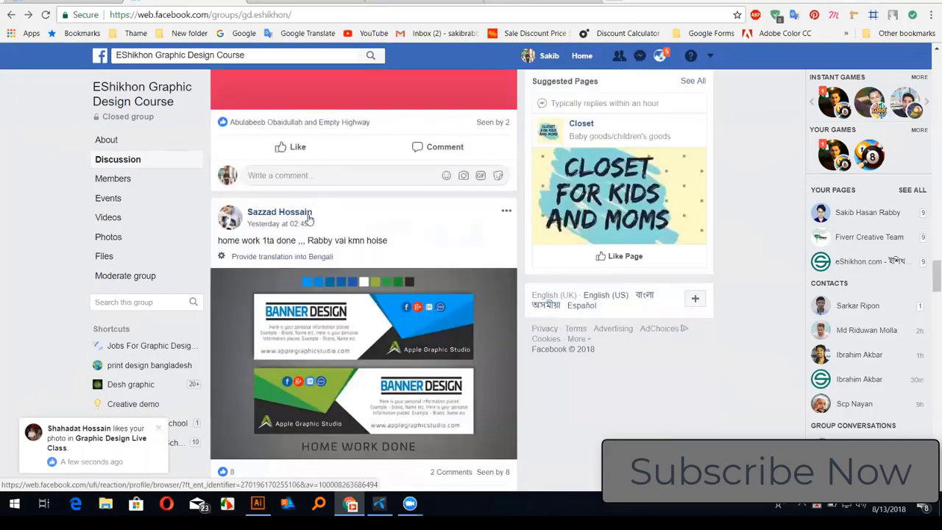
scroll(309, 219, down, 2)
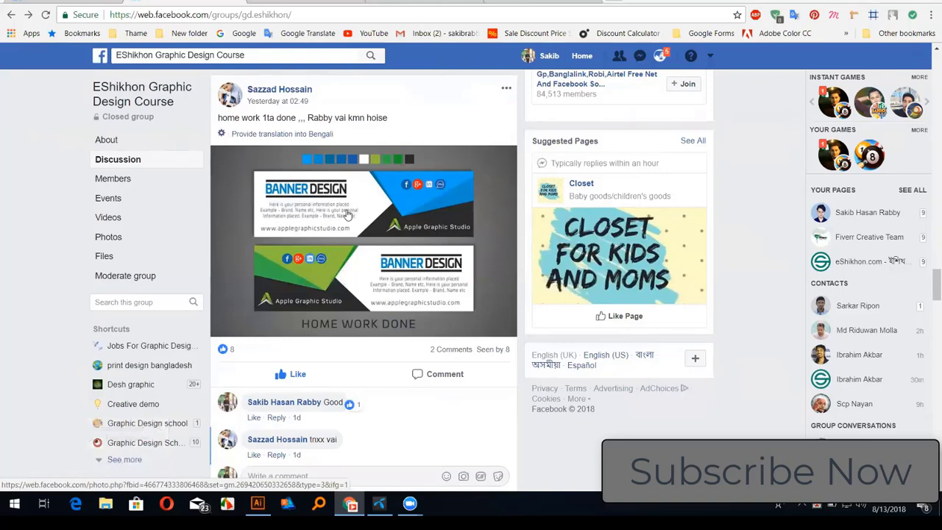
scroll(313, 237, up, 2)
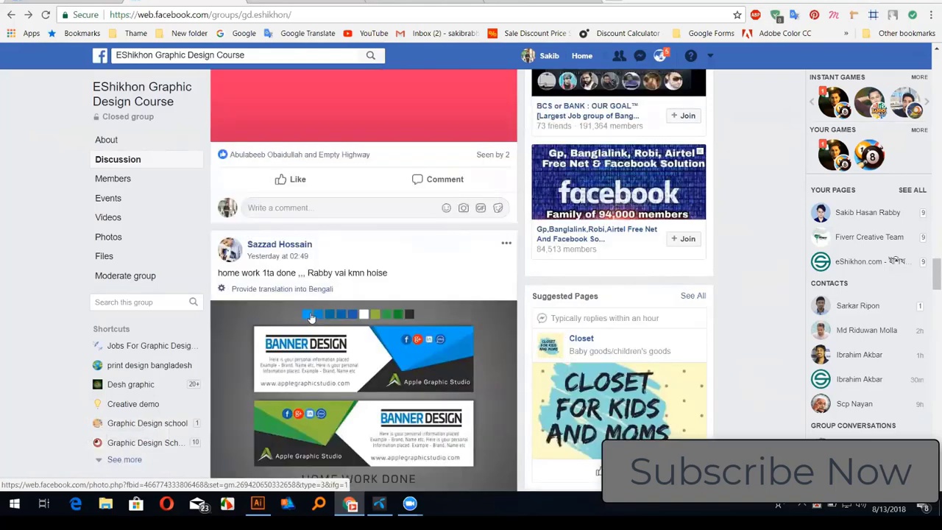
scroll(324, 323, down, 1)
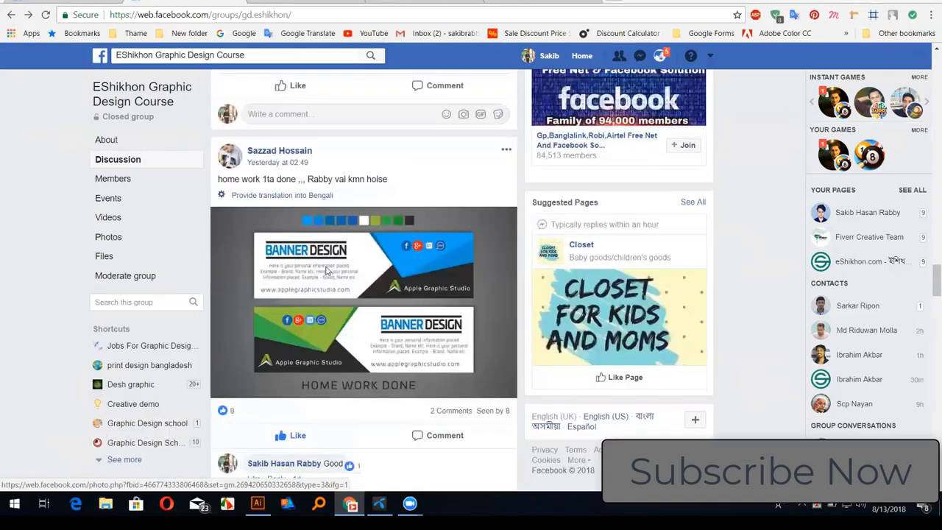
scroll(327, 265, down, 5)
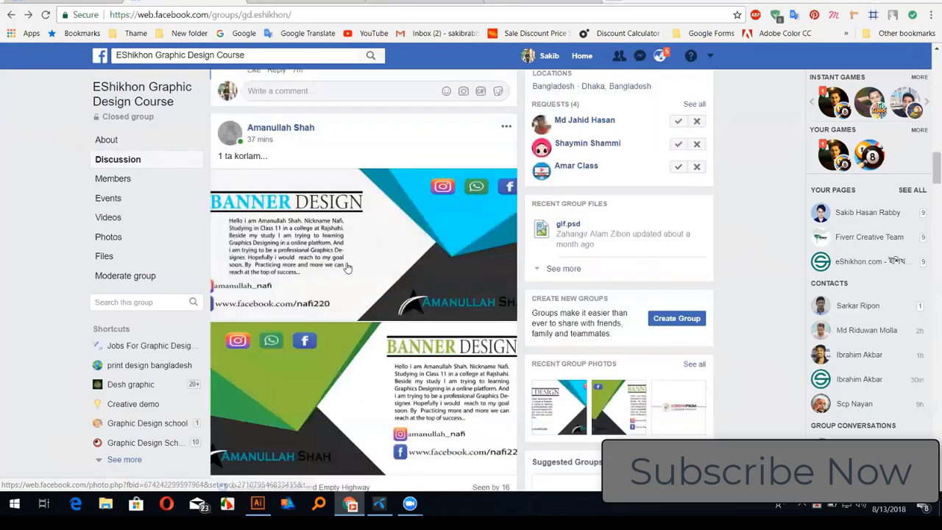
scroll(372, 354, down, 8)
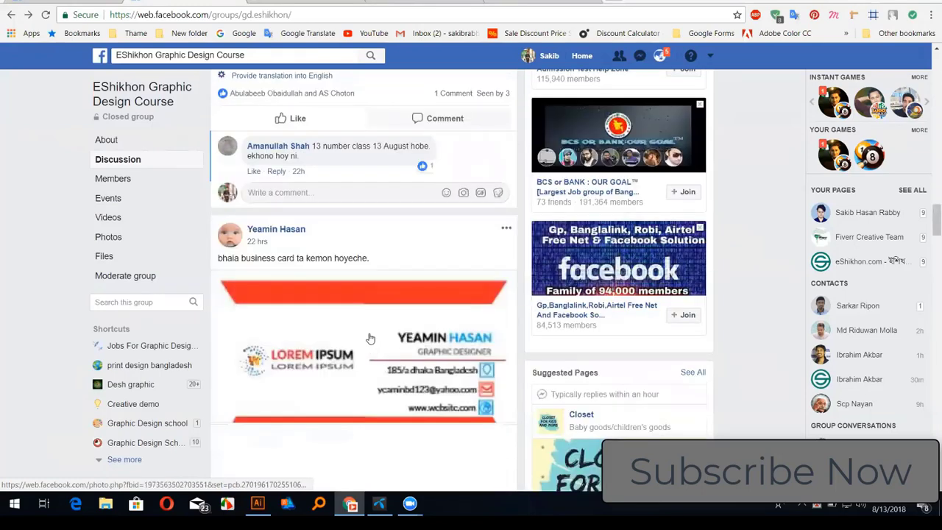
scroll(354, 251, up, 5)
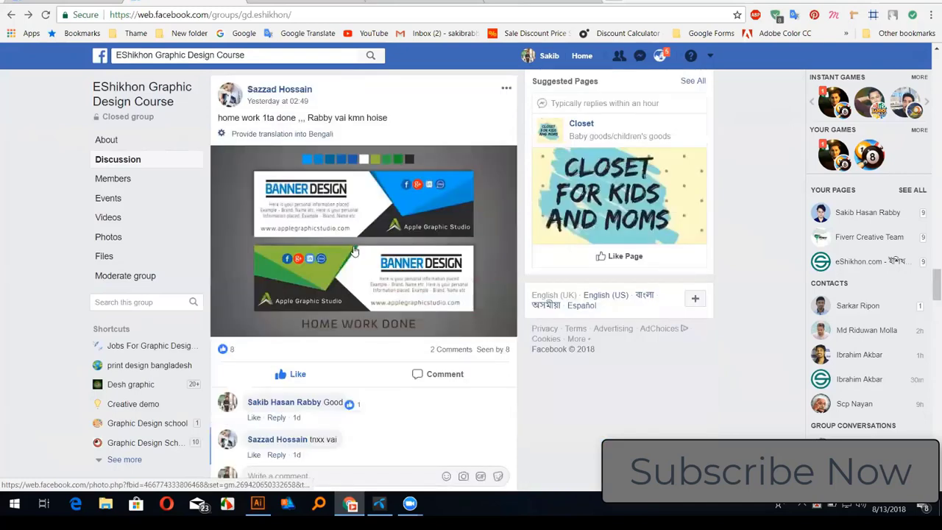
scroll(351, 266, down, 4)
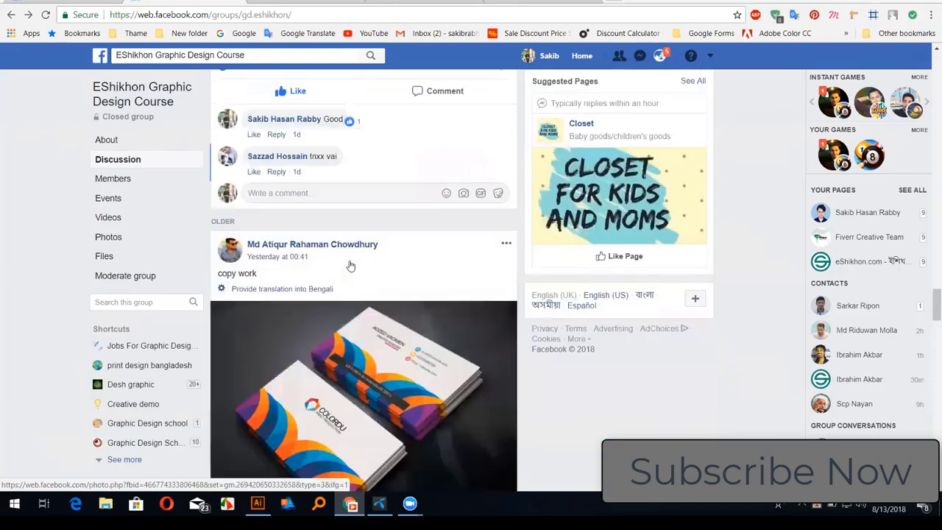
scroll(352, 264, down, 2)
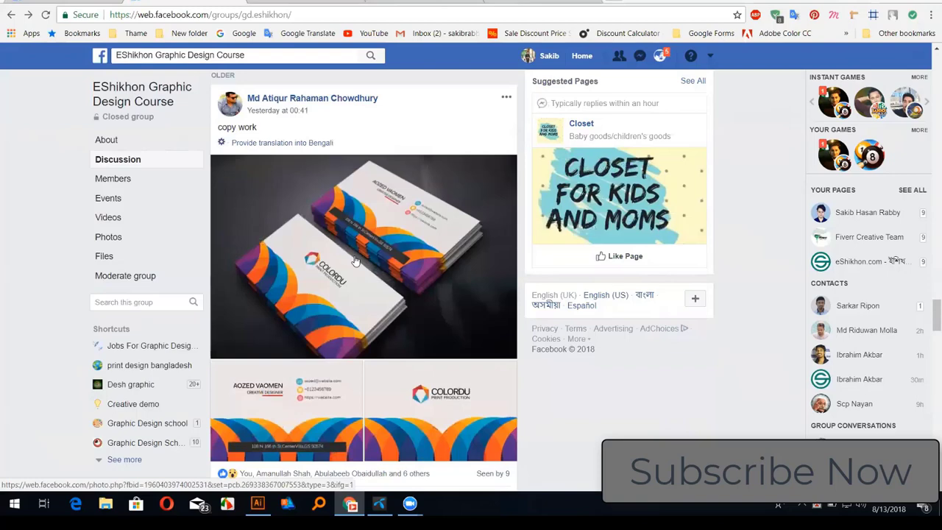
scroll(356, 262, down, 10)
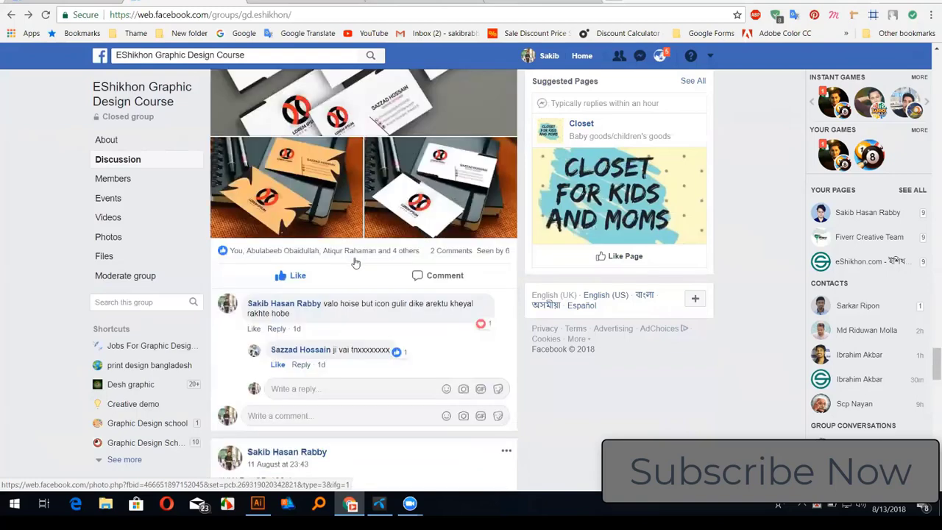
scroll(290, 313, down, 3)
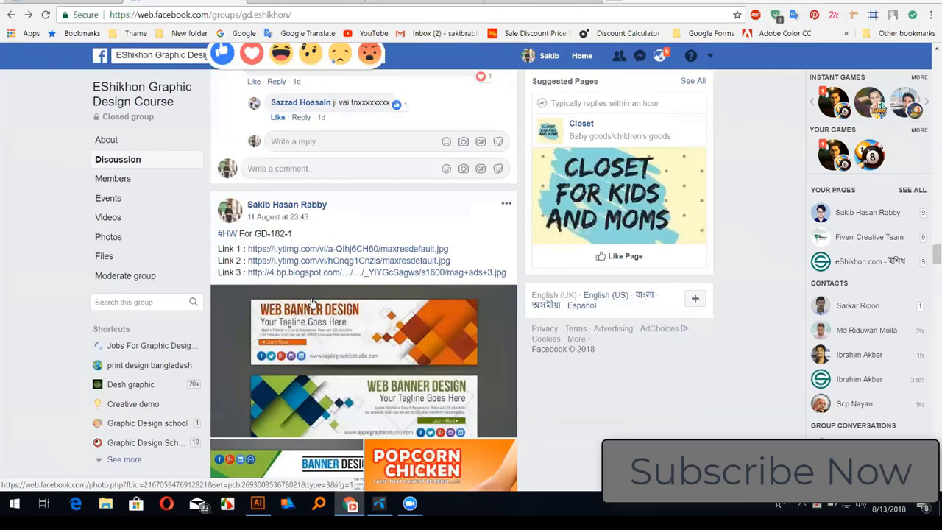
scroll(313, 302, down, 2)
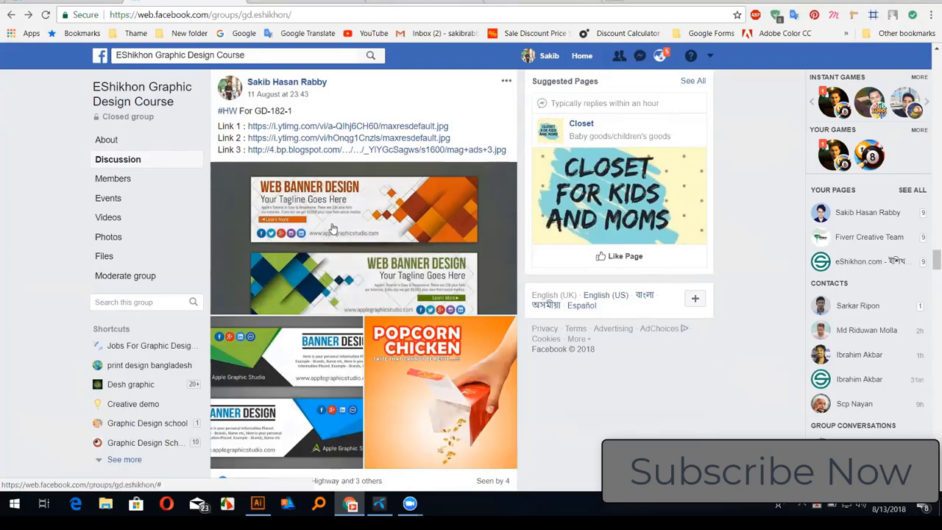
click(333, 230)
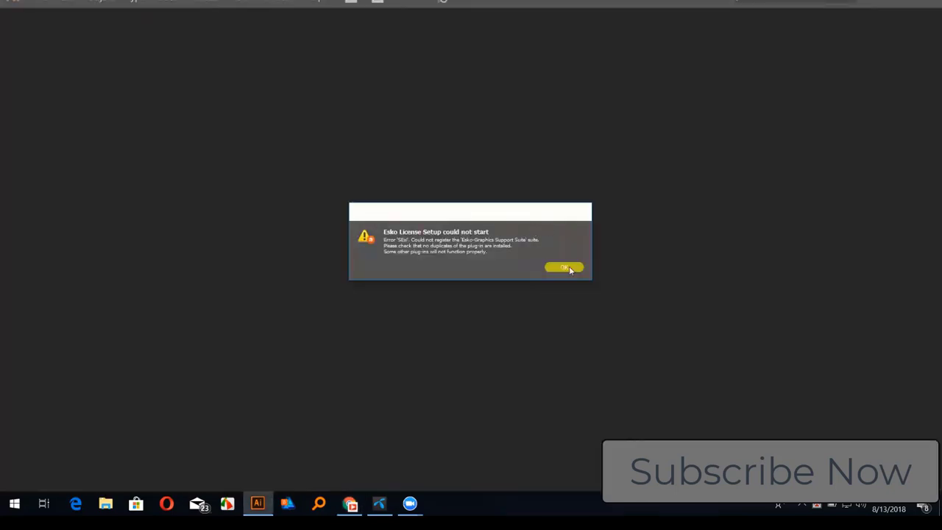
click(567, 267)
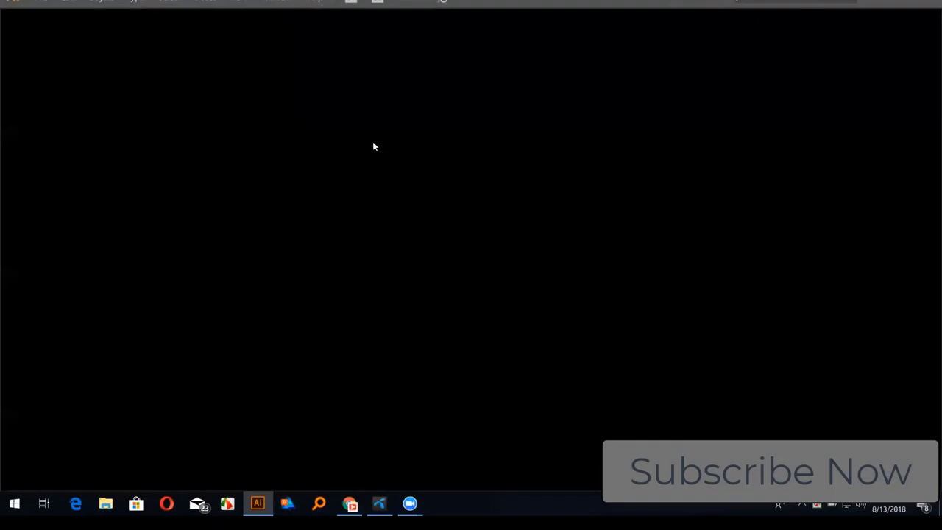
click(354, 498)
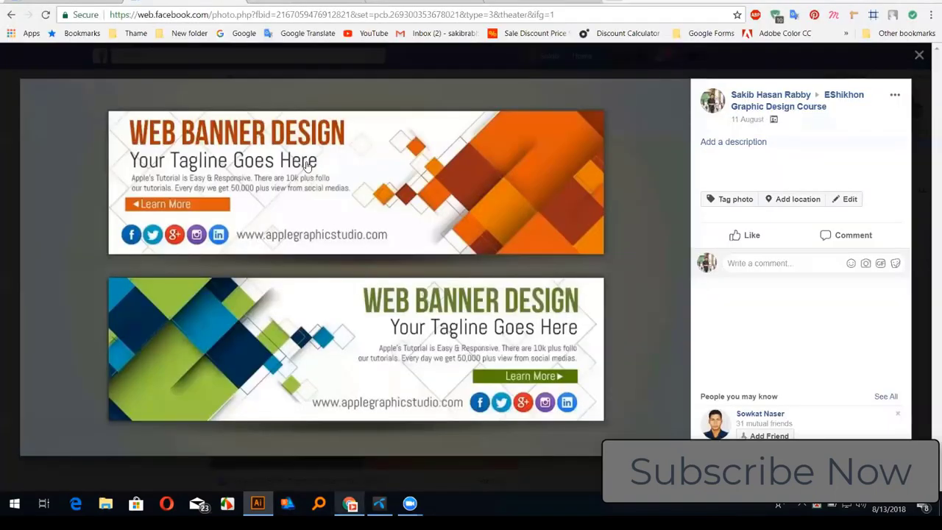
mouse_move(356, 266)
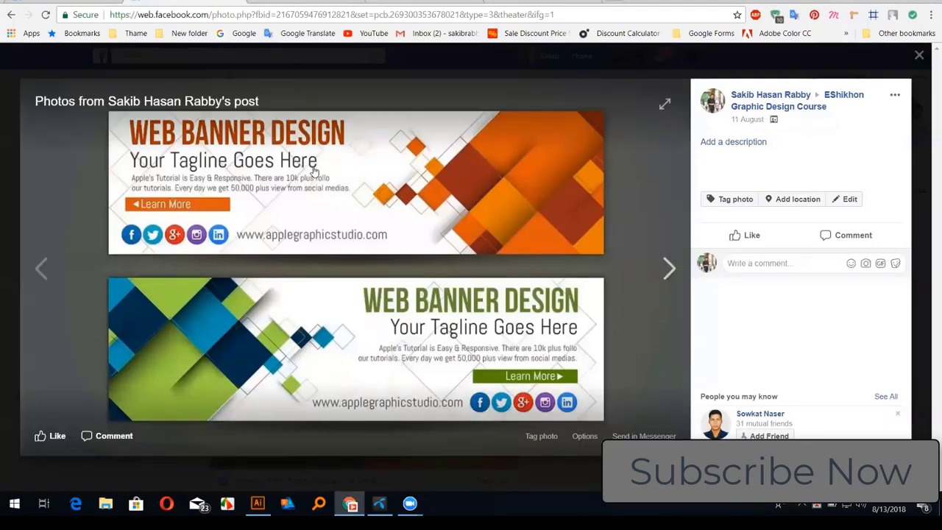
click(919, 57)
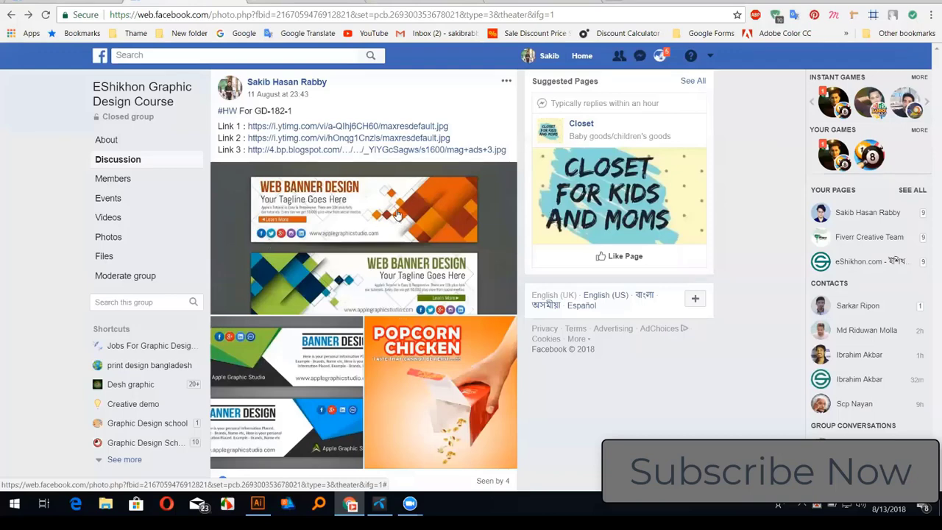
Scroll further down the group feed and check the latest notifications, then close them.
scroll(317, 270, down, 1)
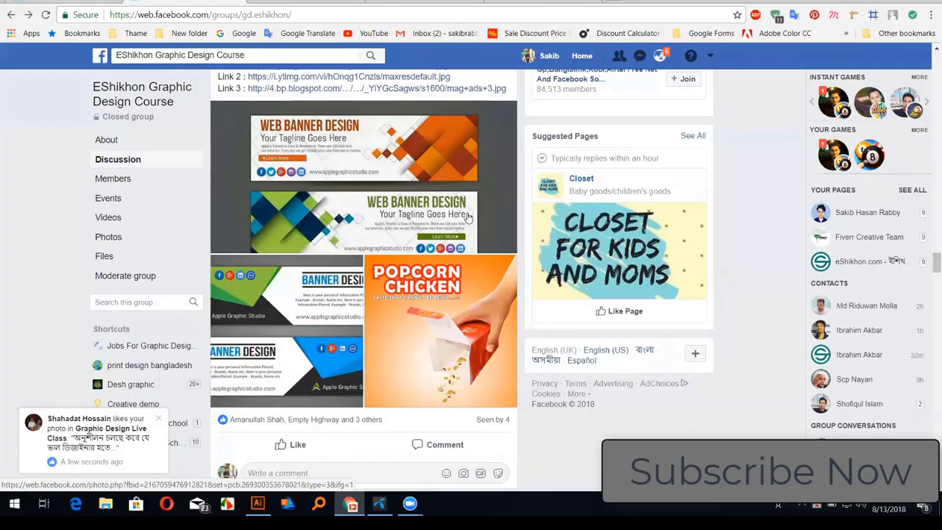
scroll(467, 216, down, 5)
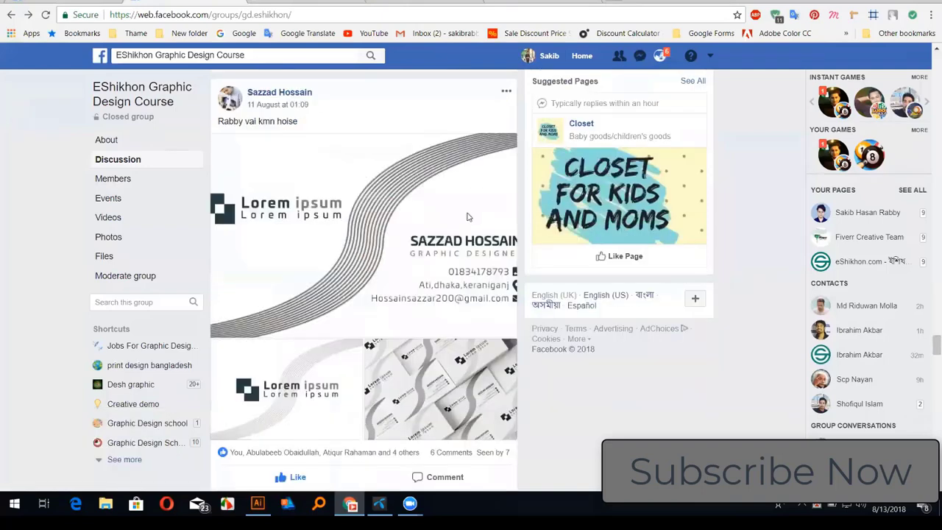
scroll(466, 217, down, 5)
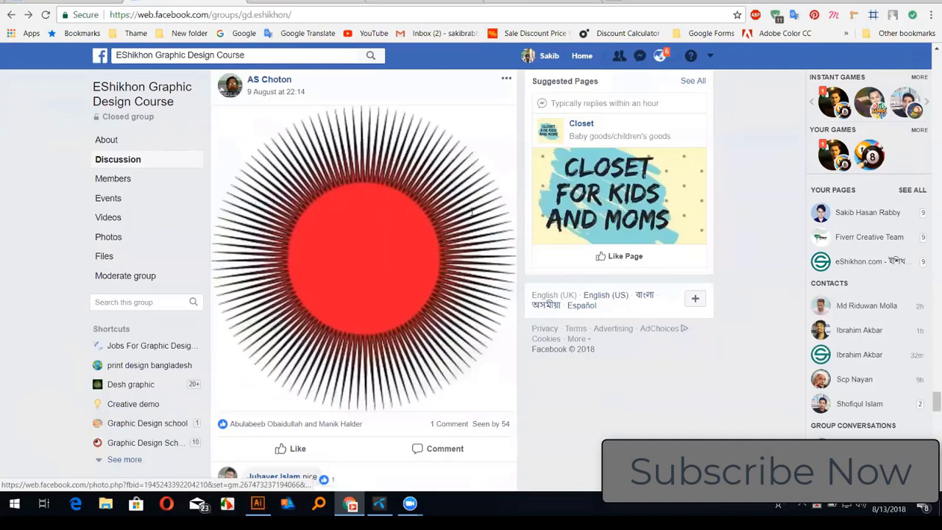
scroll(468, 216, down, 2)
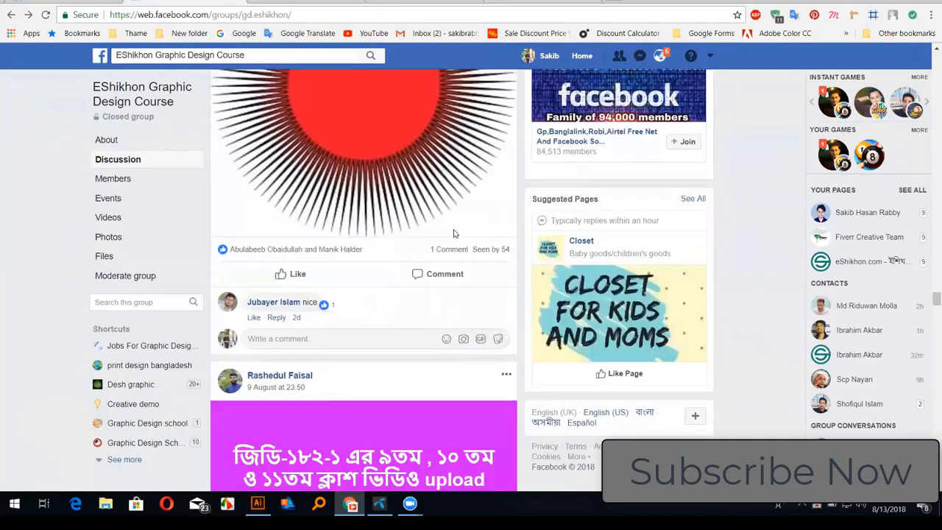
scroll(454, 233, down, 3)
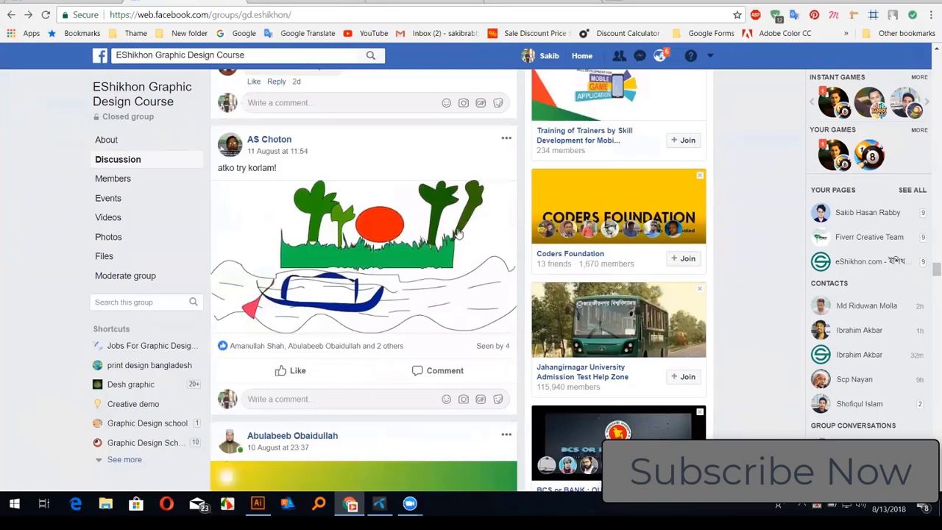
scroll(458, 232, down, 5)
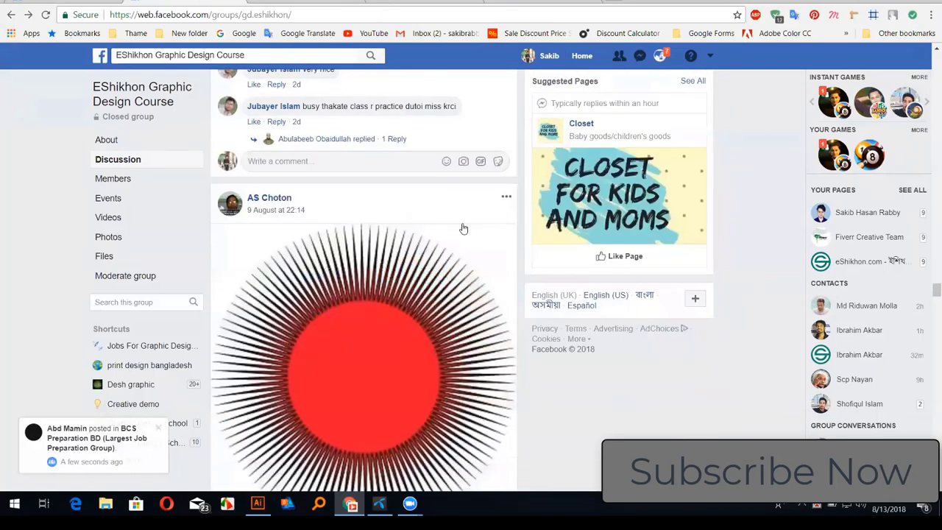
scroll(460, 229, down, 5)
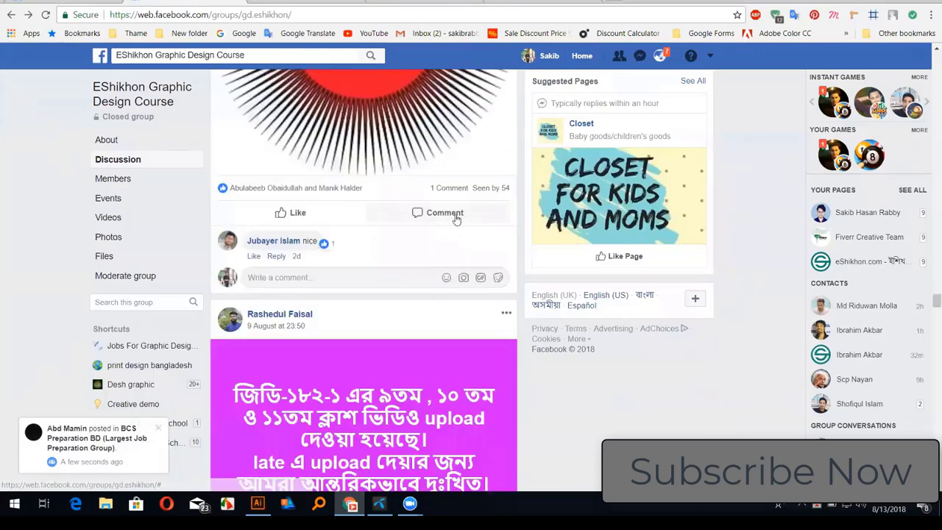
scroll(456, 221, down, 3)
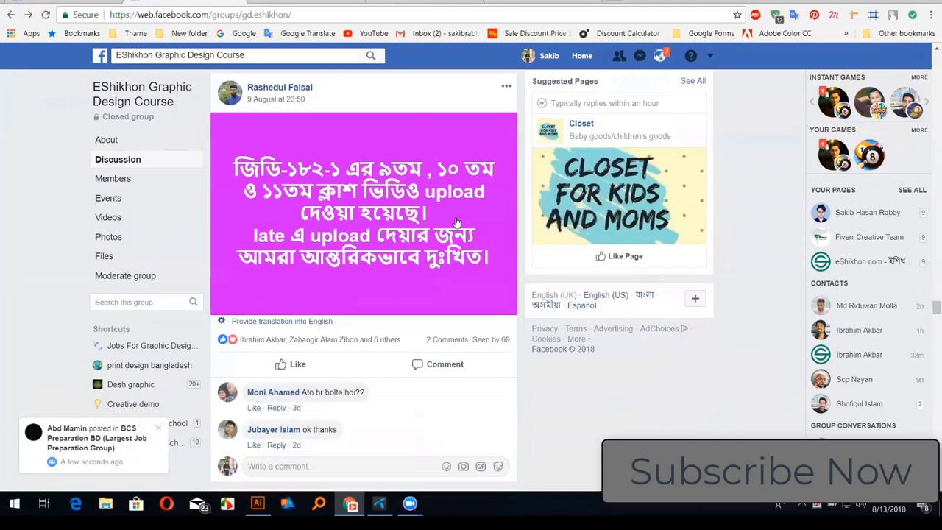
scroll(455, 220, down, 5)
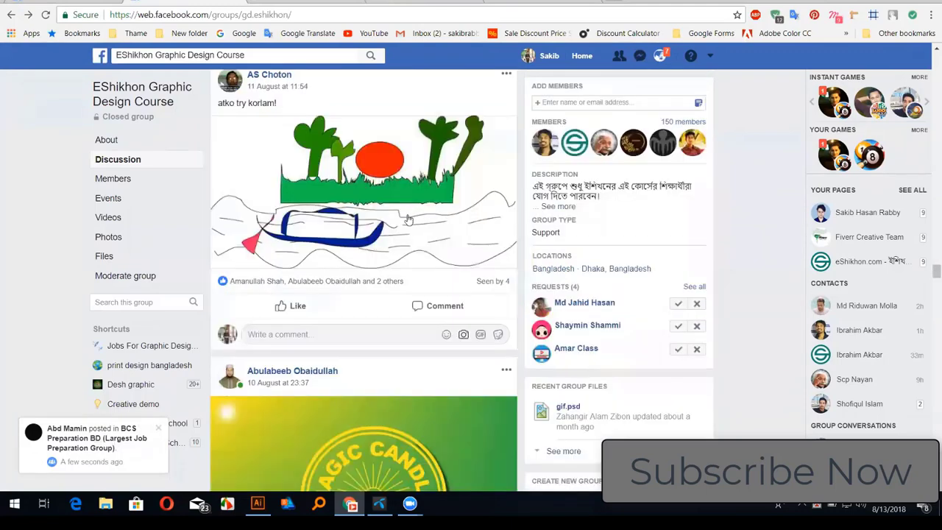
scroll(359, 159, down, 5)
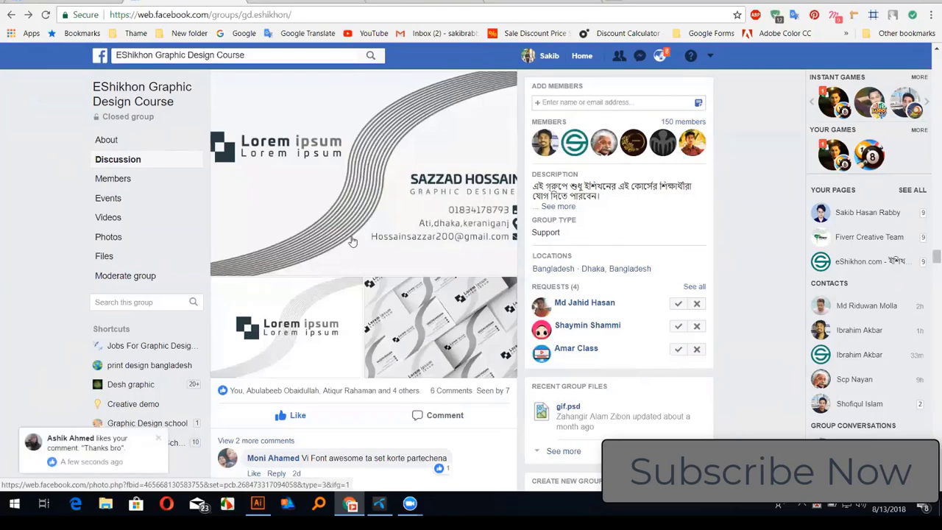
scroll(352, 242, down, 2)
scroll(352, 241, down, 1)
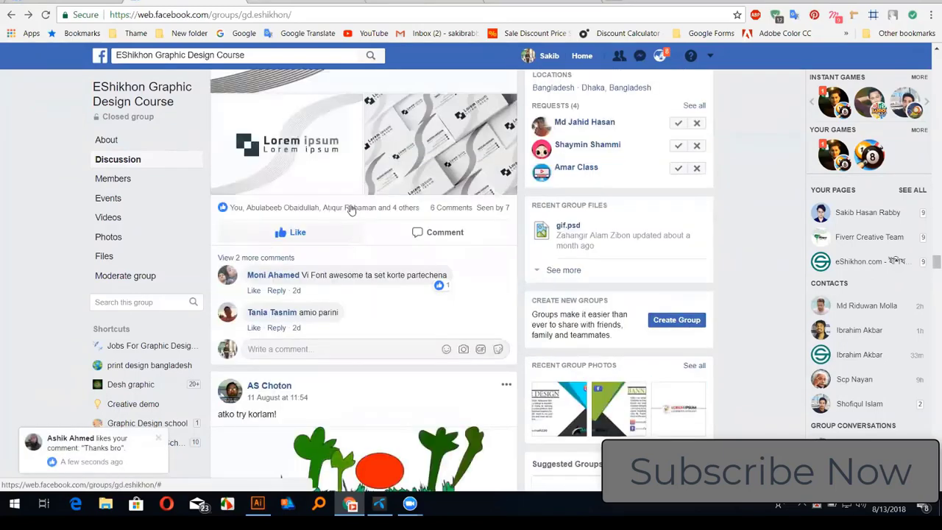
scroll(372, 184, up, 3)
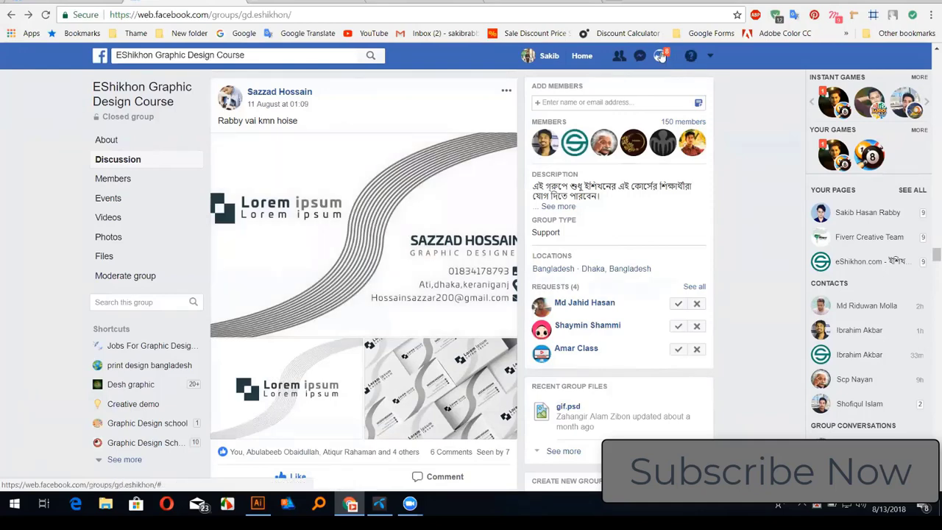
click(660, 57)
click(661, 57)
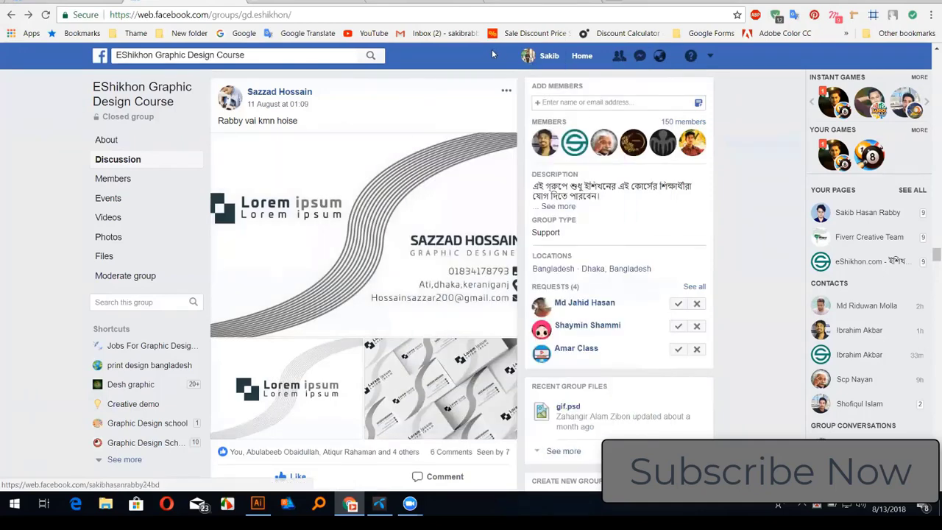
scroll(410, 298, down, 1)
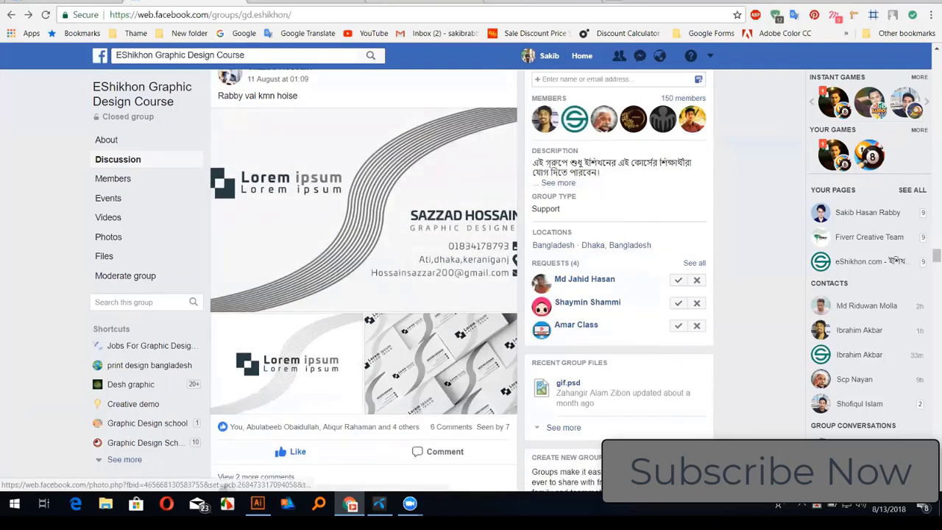
scroll(410, 298, down, 2)
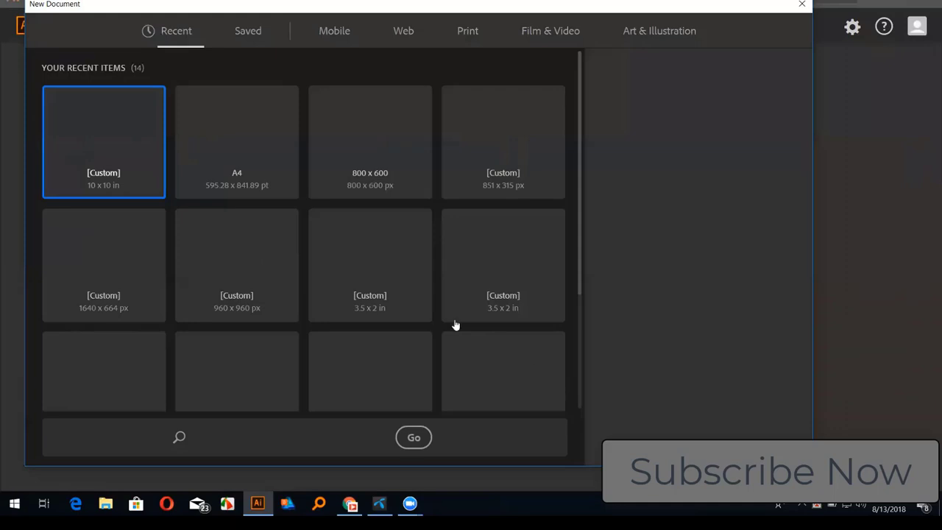
Create an 800 x 600 px document and show the default Tools panel beside the artboard.
click(378, 162)
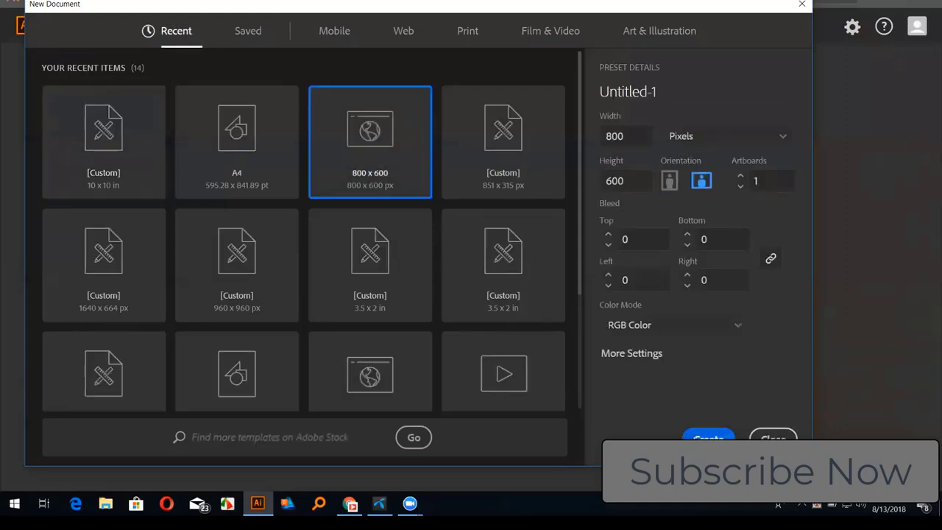
click(702, 435)
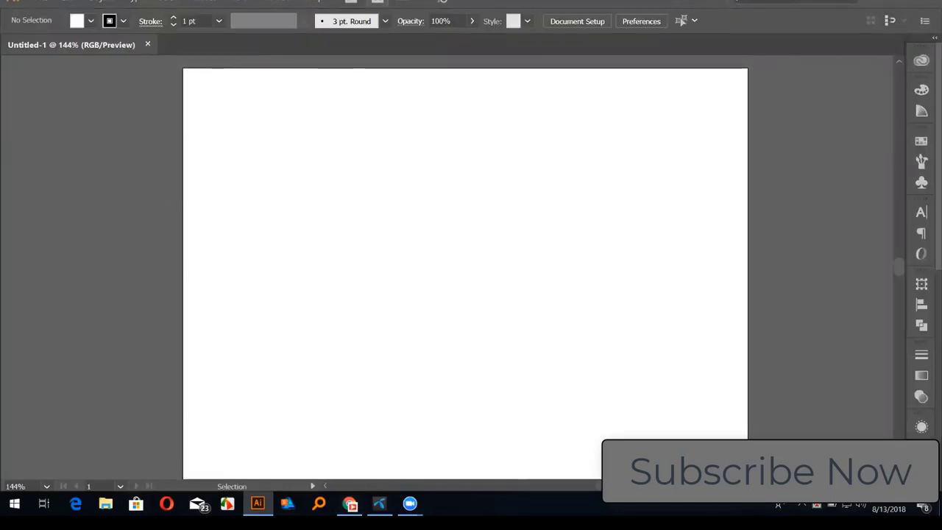
click(321, 3)
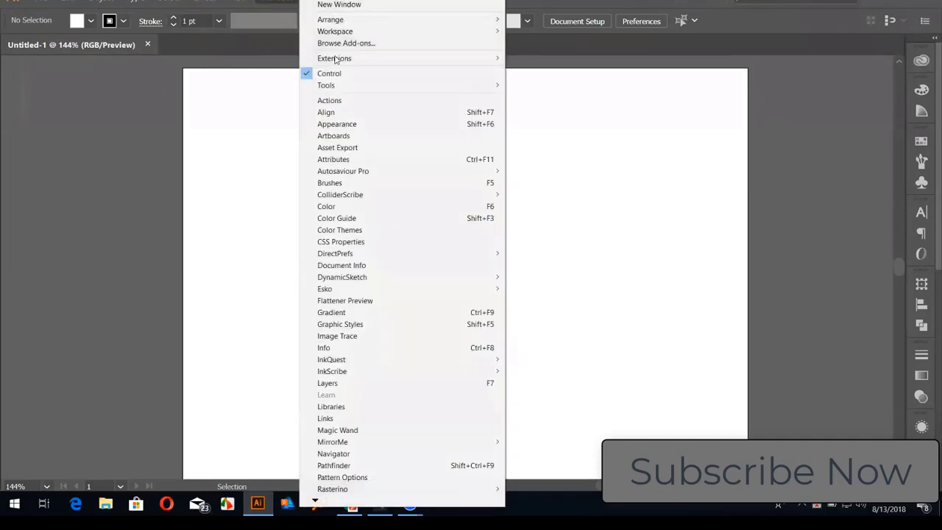
mouse_move(334, 59)
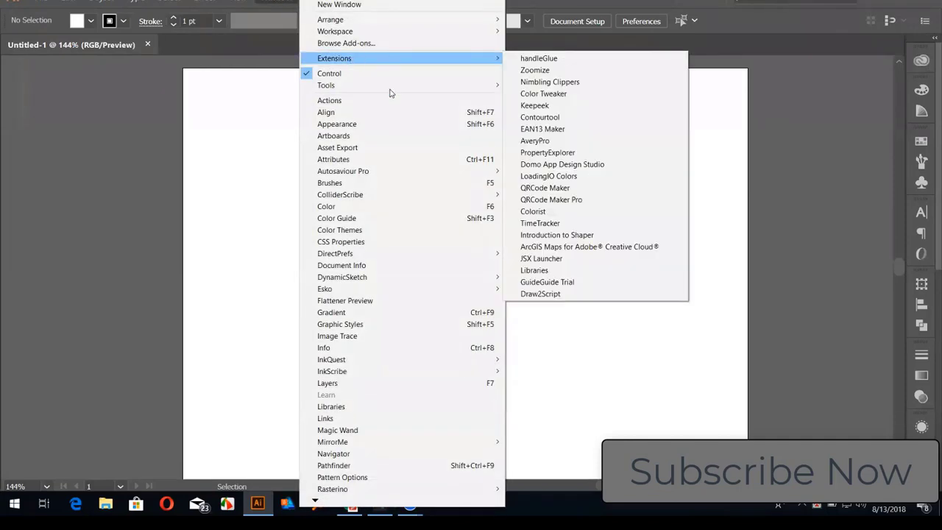
click(23, 4)
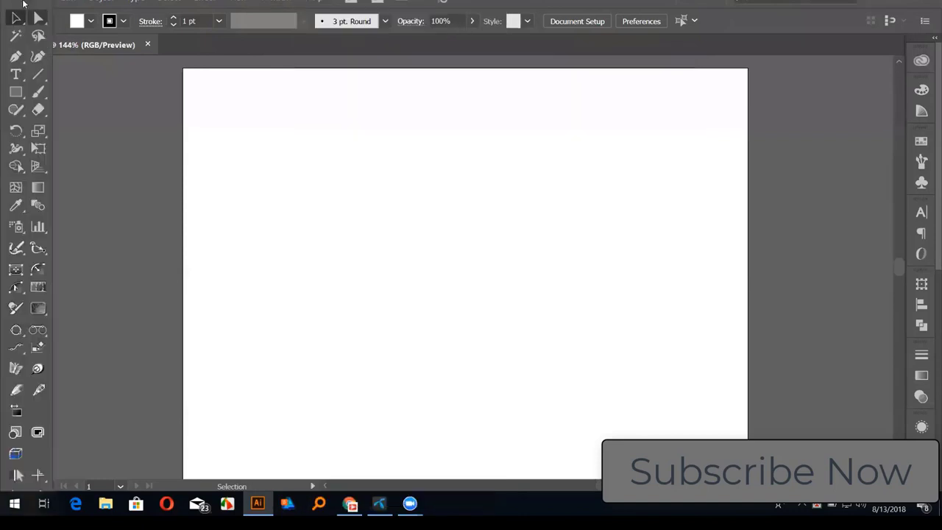
drag(23, 4, 32, 29)
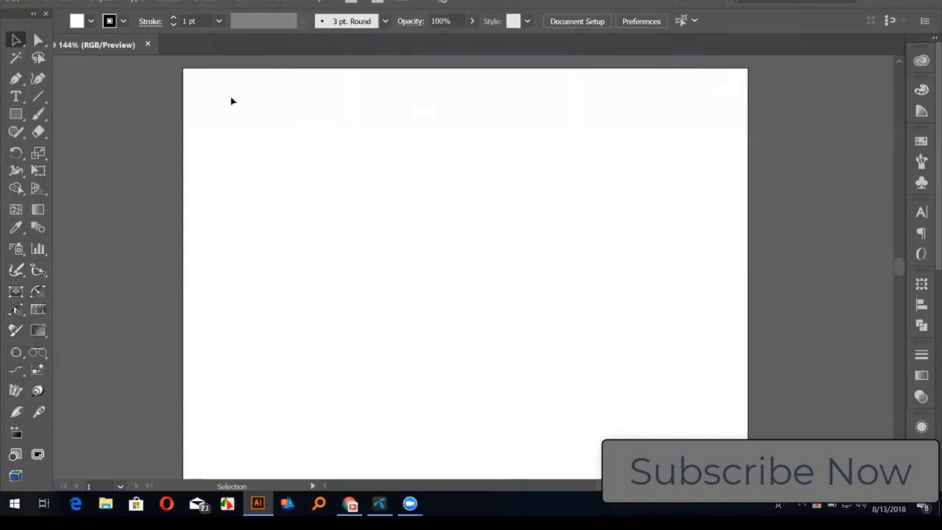
Fit the blank artboard to the window with Ctrl+0, then return to the Facebook group in Chrome.
key(ctrl+0)
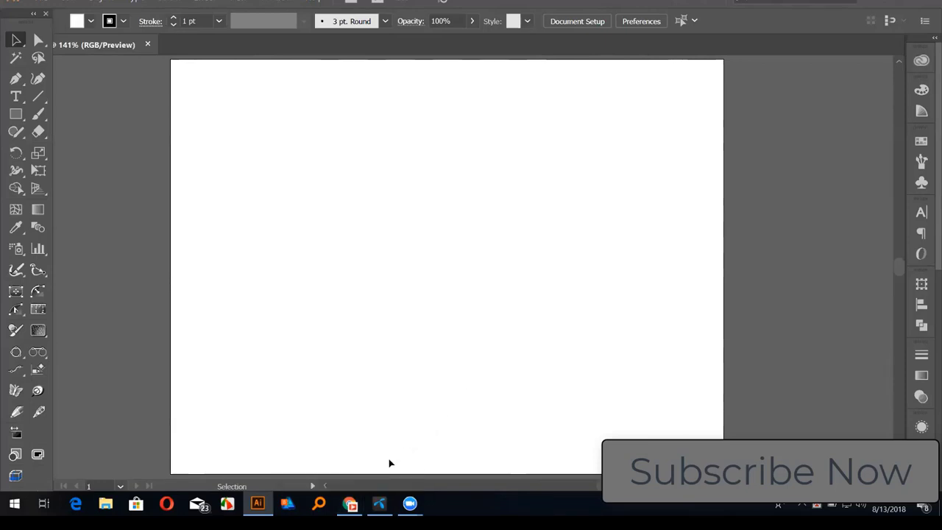
click(350, 504)
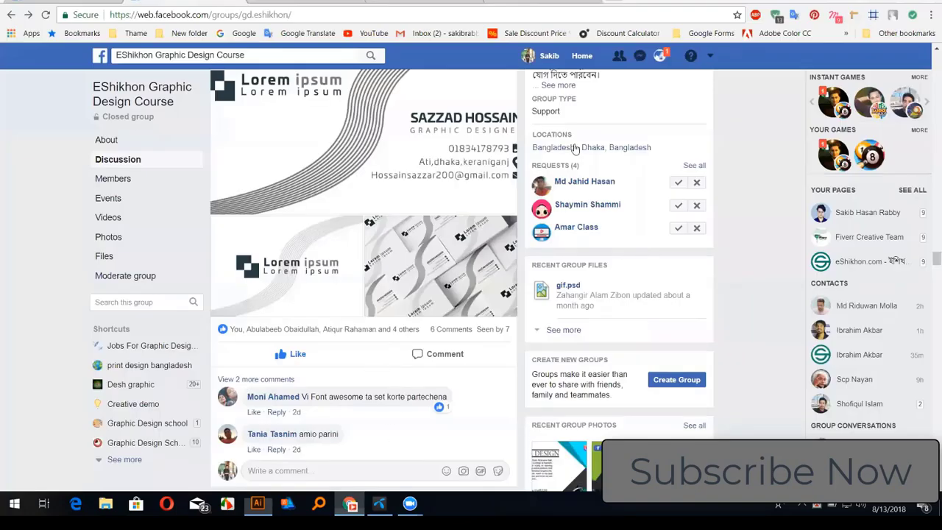
Open the post's Google Drive link, go back to the group, close the chat, and return to Illustrator.
scroll(607, 103, up, 2)
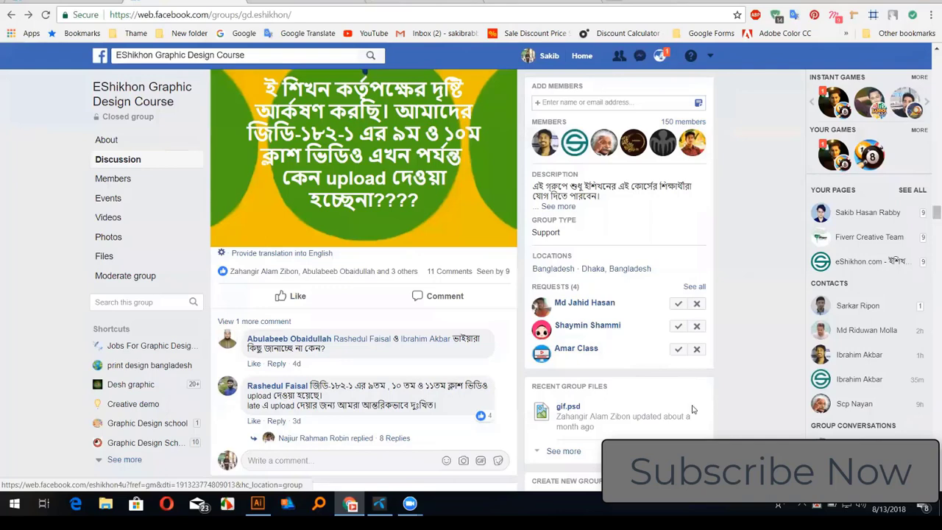
click(557, 242)
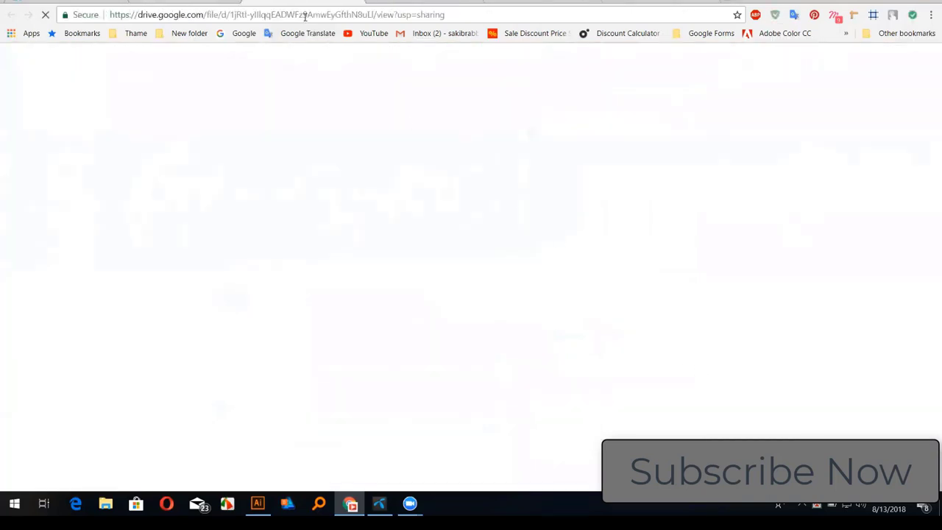
click(305, 15)
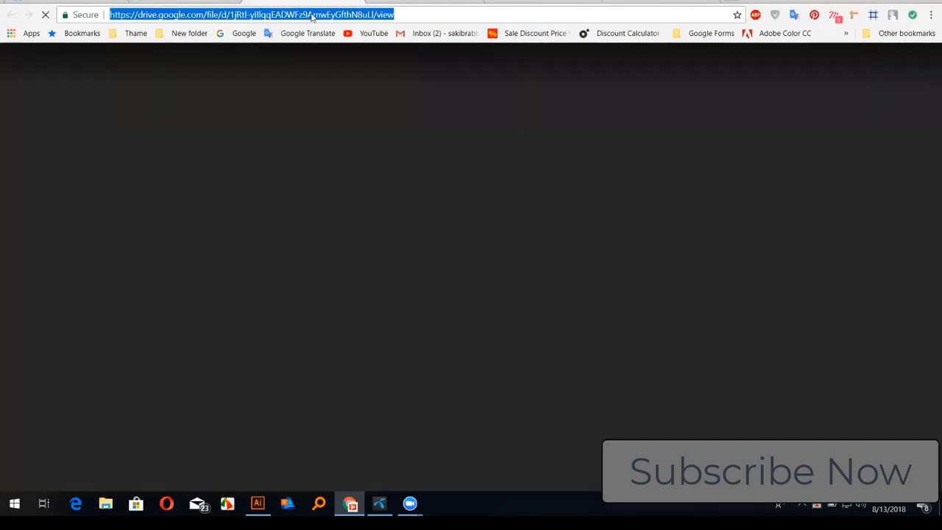
key(alt+Left)
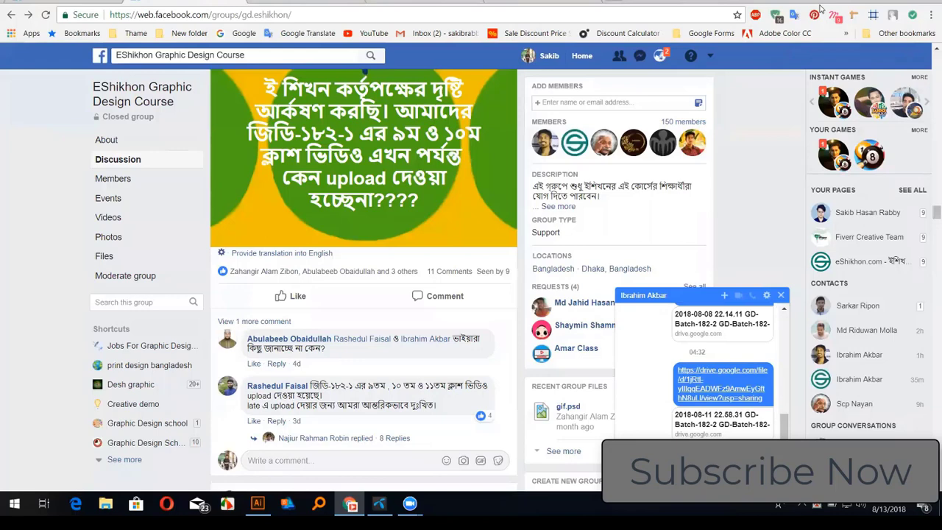
key(Escape)
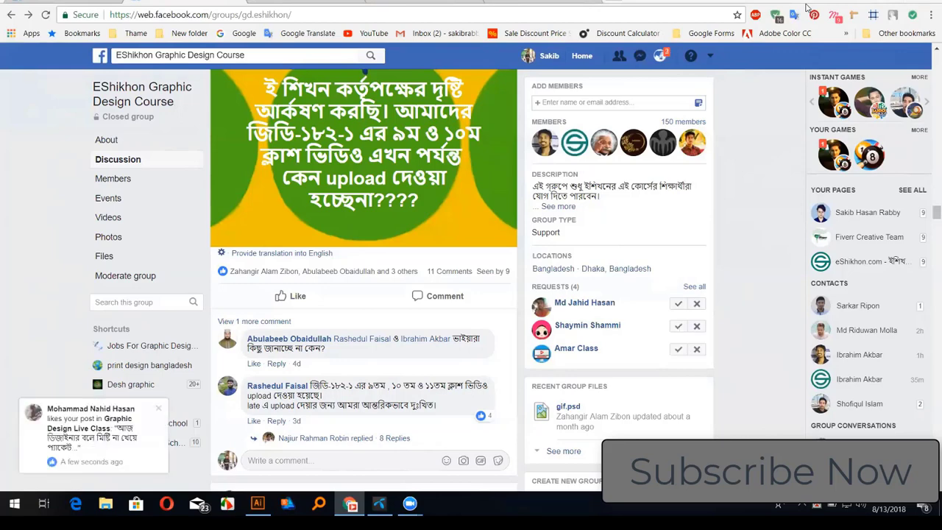
scroll(287, 349, down, 2)
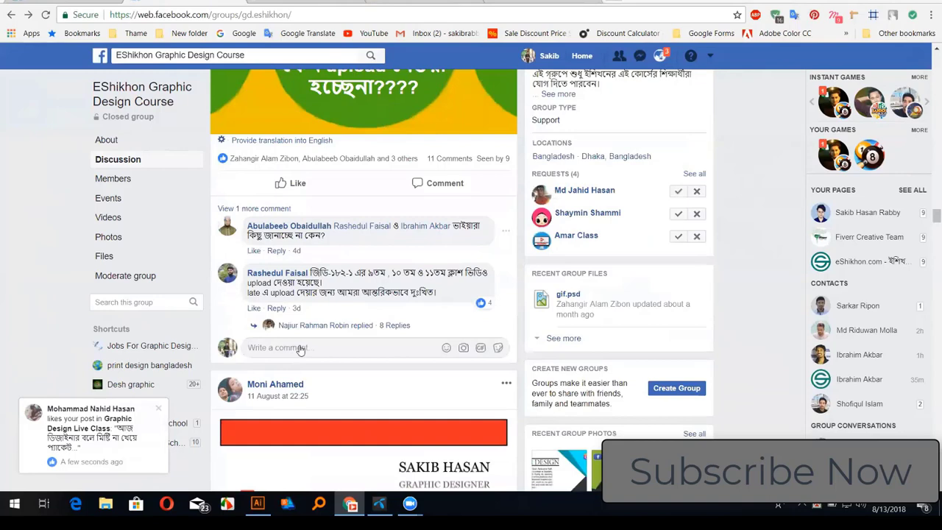
click(259, 501)
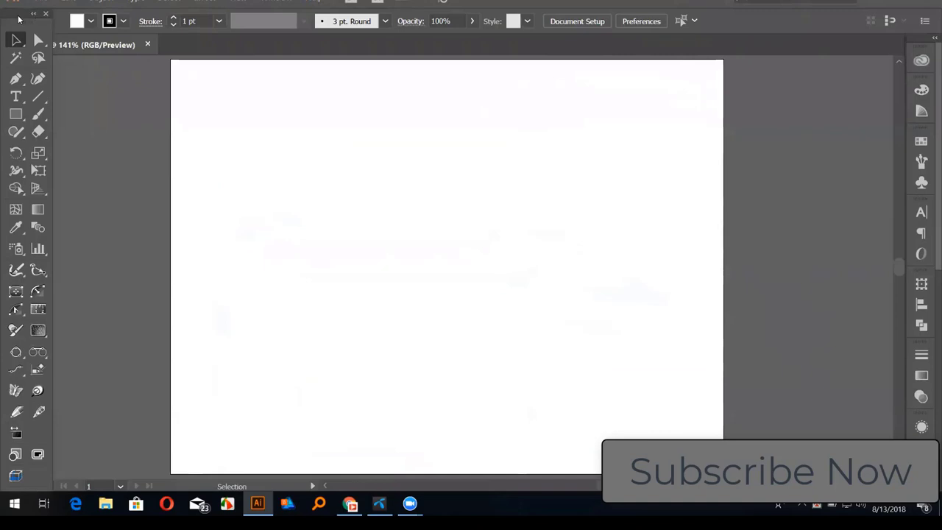
Float the main tools panel over the canvas and dock it back on the left.
drag(23, 12, 120, 6)
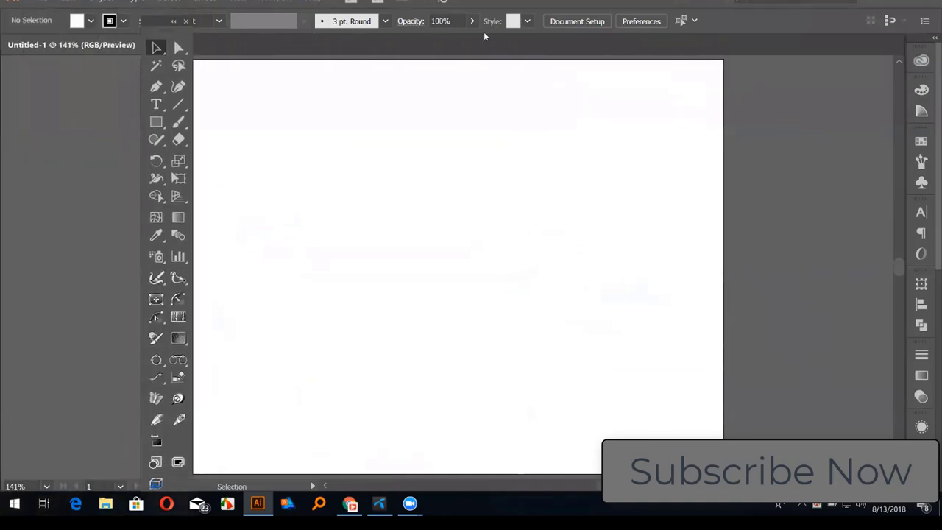
drag(120, 6, 612, 6)
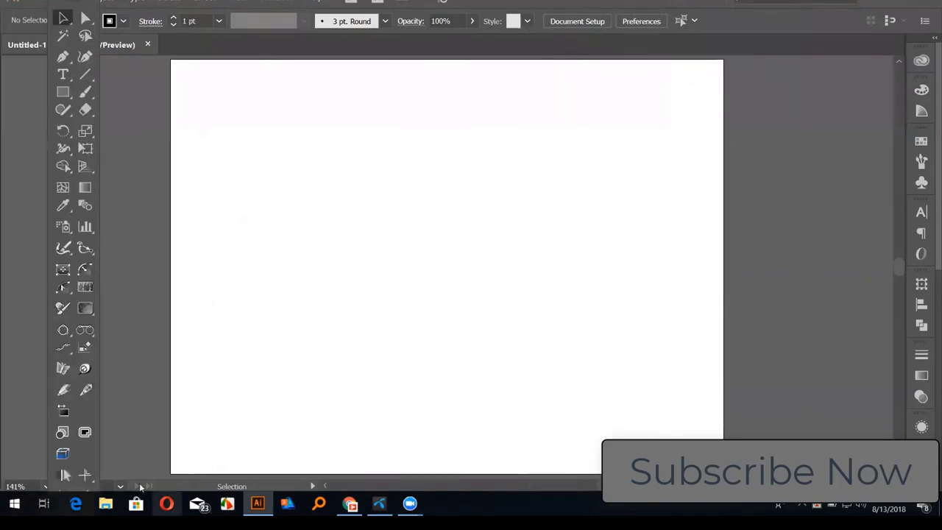
mouse_move(63, 6)
mouse_down()
mouse_move(2, 18)
mouse_move(9, 21)
mouse_up()
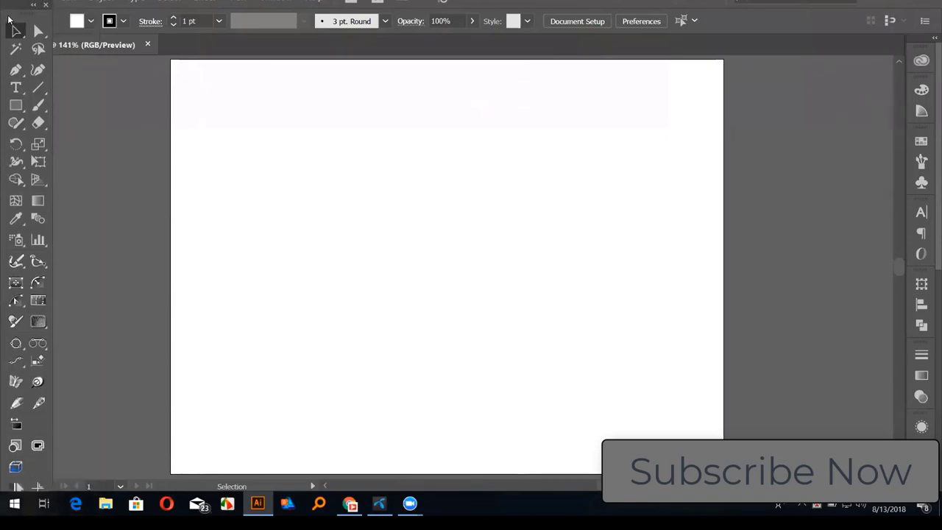
Open the custom two-column tools panel from the Window menu and place it beside the docked main tools.
click(346, 3)
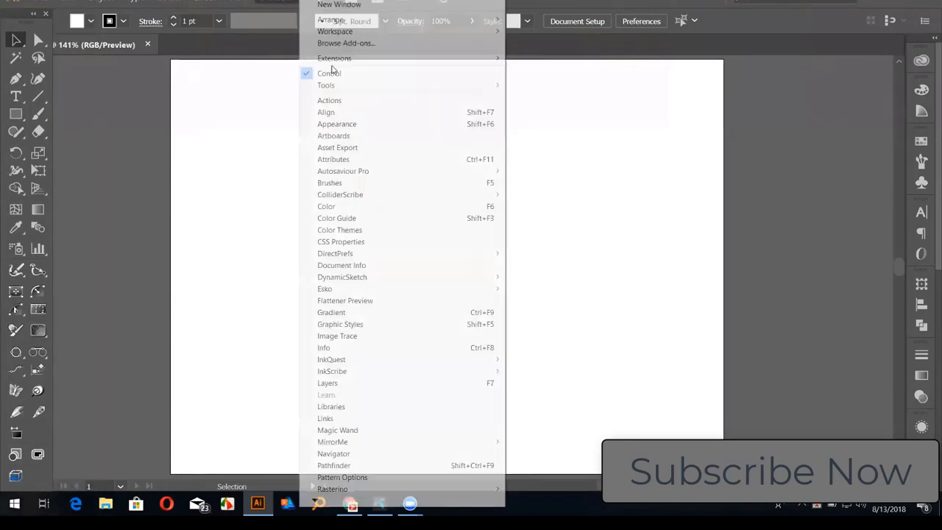
mouse_move(402, 85)
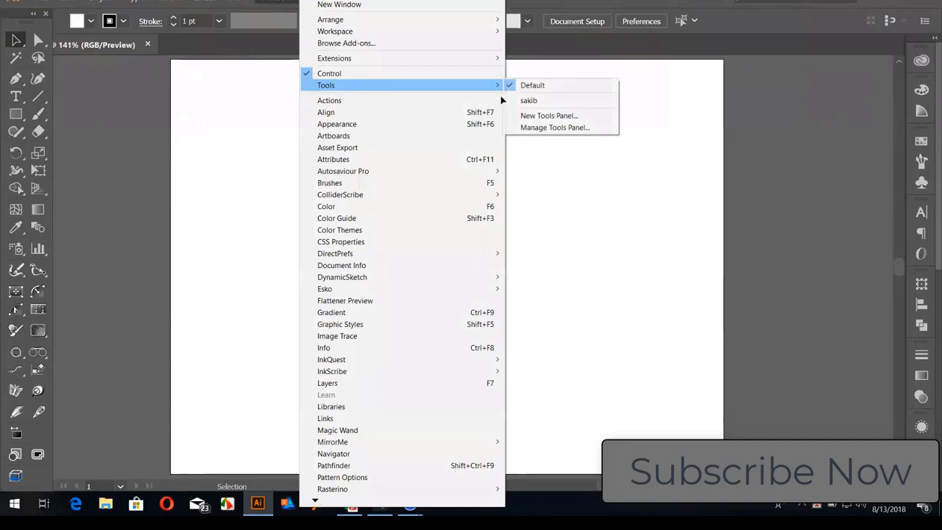
click(529, 100)
click(107, 89)
drag(116, 92, 79, 73)
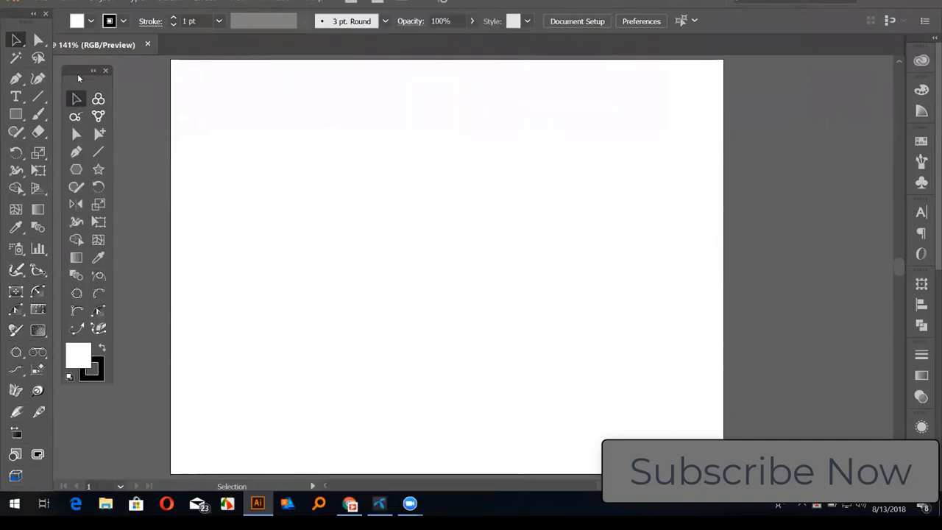
mouse_move(32, 31)
mouse_down()
mouse_move(8, 100)
mouse_move(42, 49)
mouse_move(164, 89)
mouse_up()
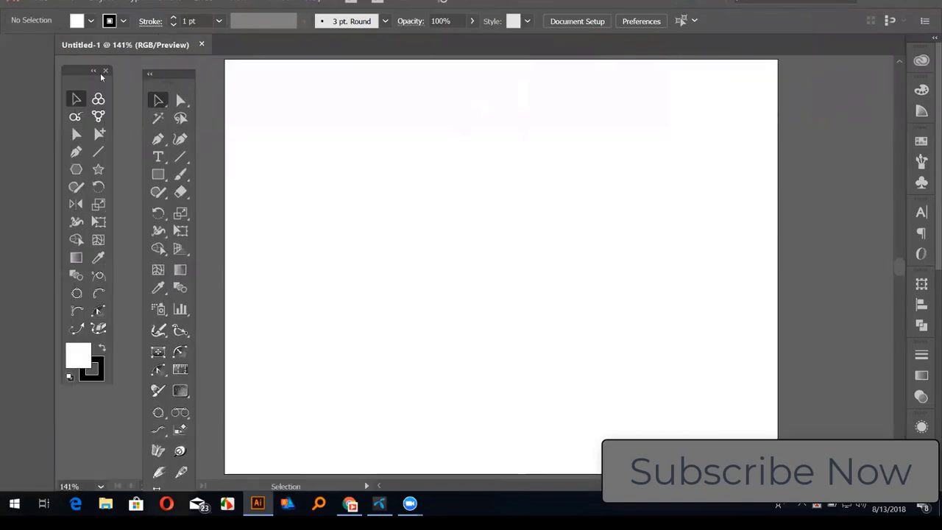
drag(33, 71, 6, 71)
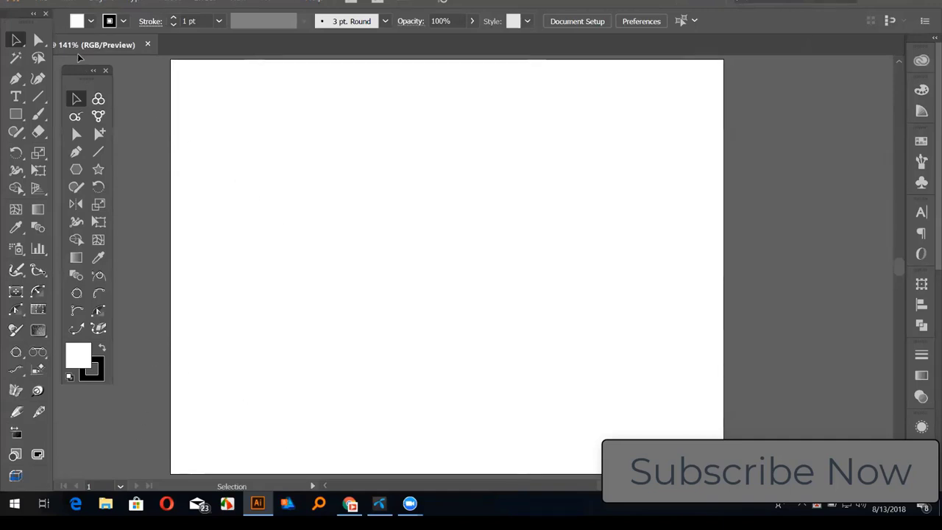
mouse_move(82, 72)
mouse_down()
mouse_move(73, 23)
mouse_move(74, 63)
mouse_up()
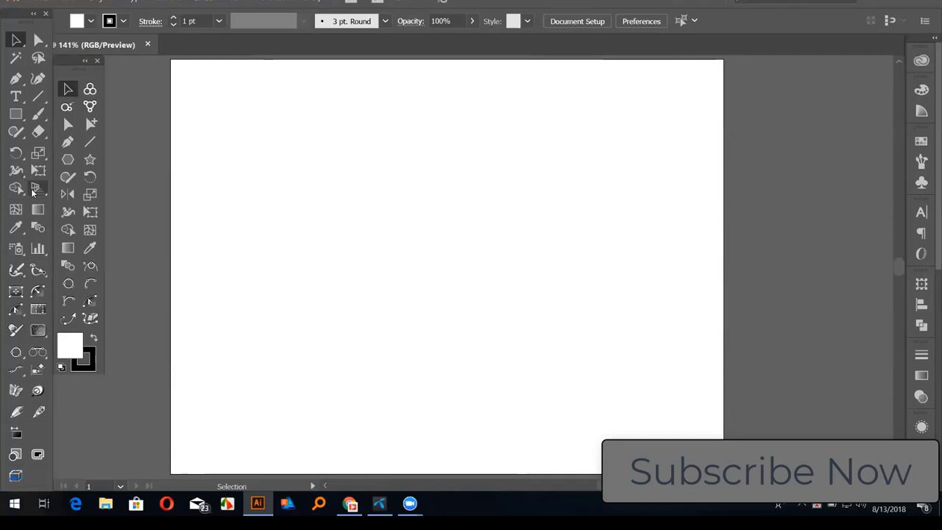
click(197, 1)
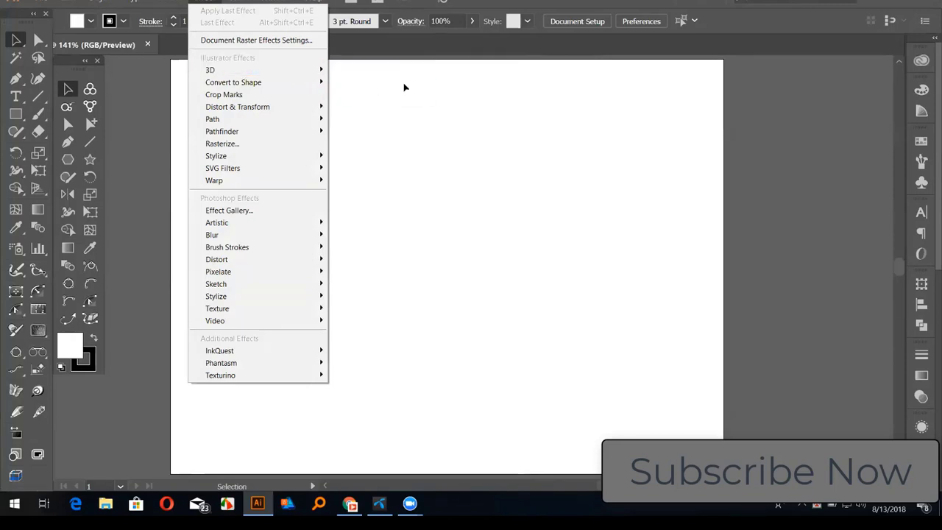
click(405, 87)
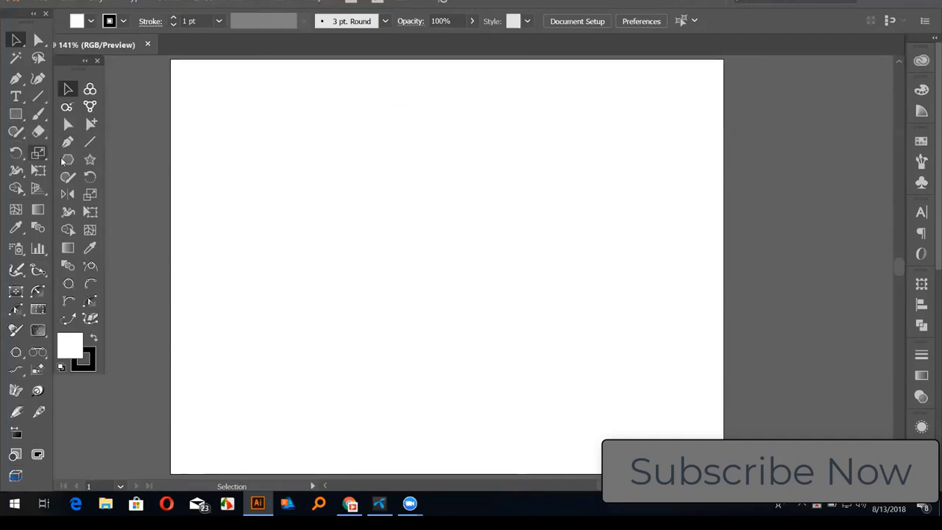
Draw a circle about 106 px wide near the artboard centre and fill it red with no stroke.
drag(16, 116, 37, 152)
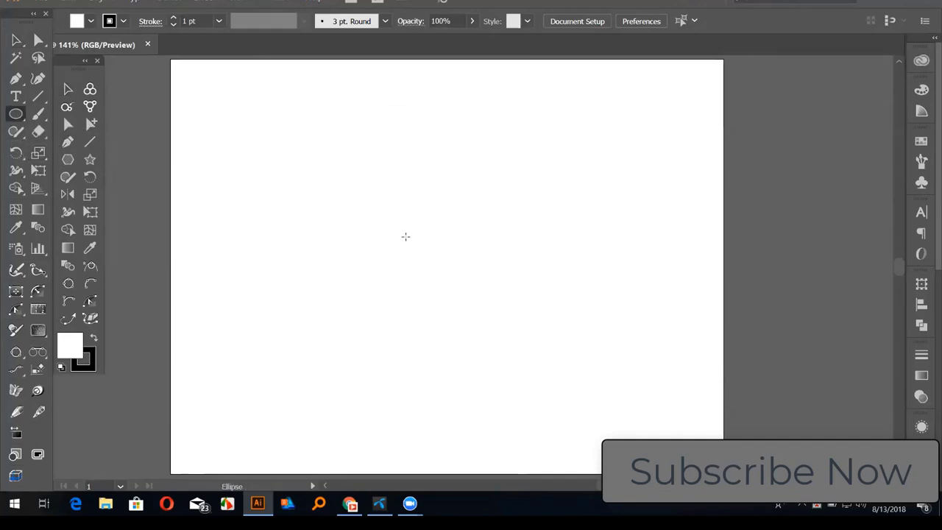
drag(406, 237, 438, 306)
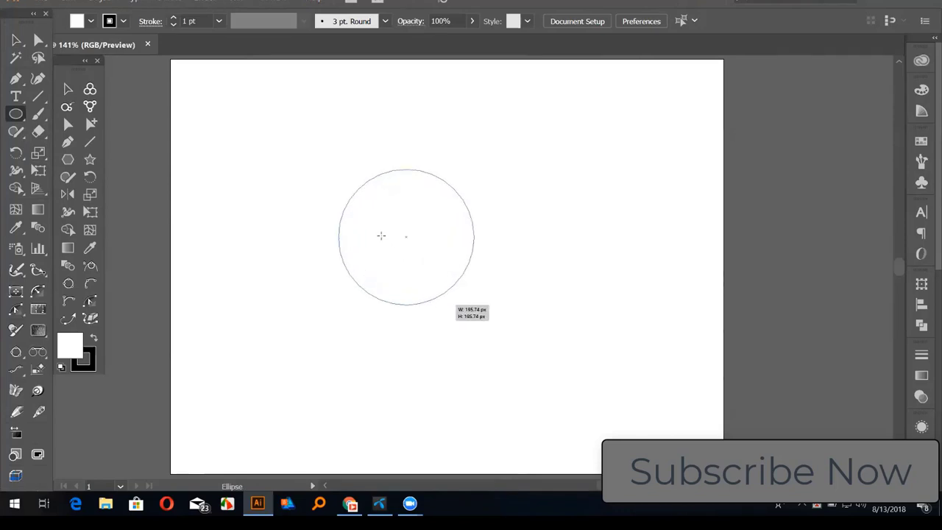
click(921, 142)
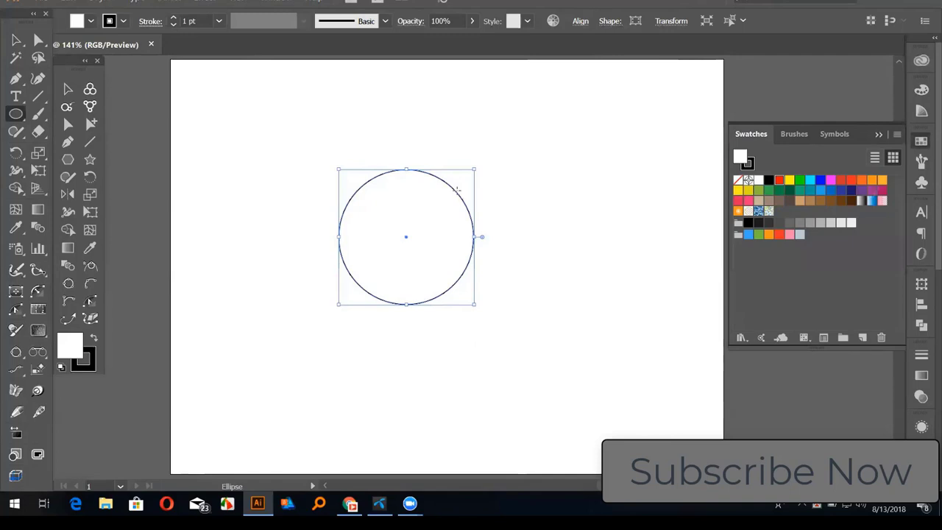
drag(457, 190, 441, 202)
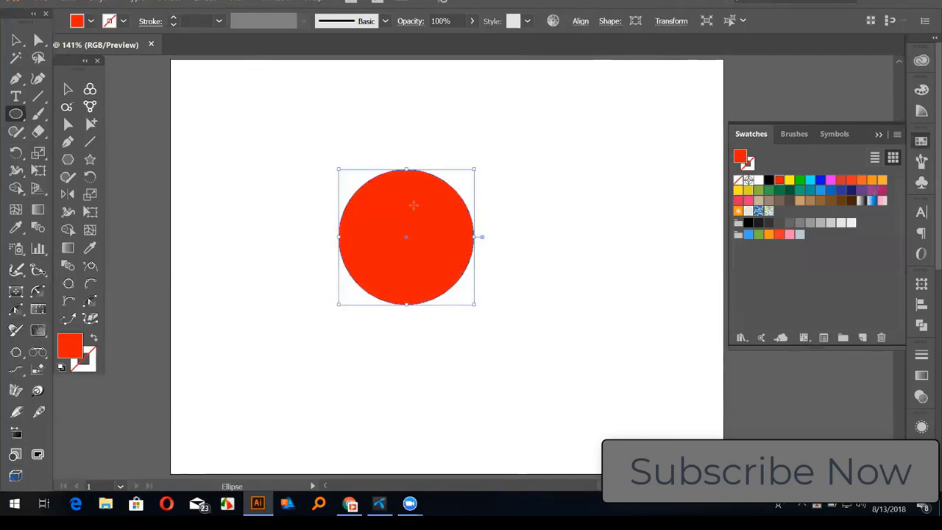
click(197, 2)
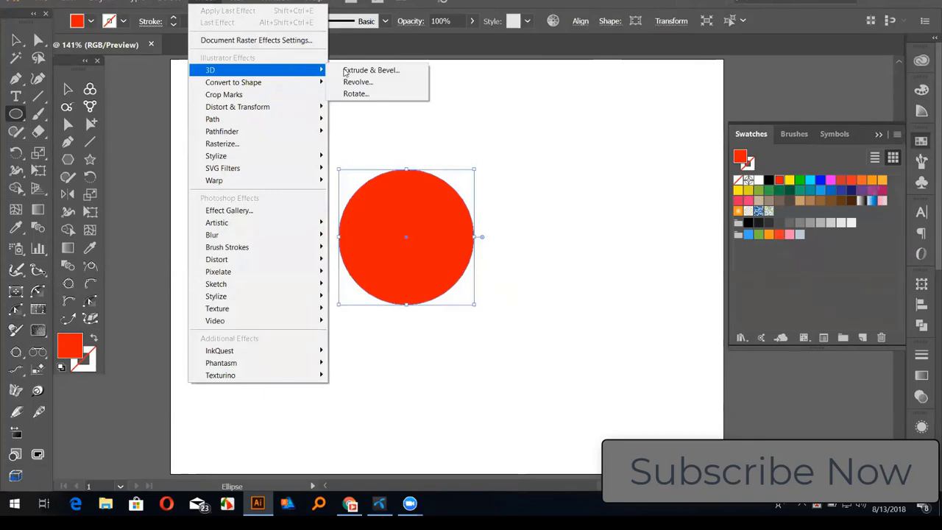
mouse_move(221, 70)
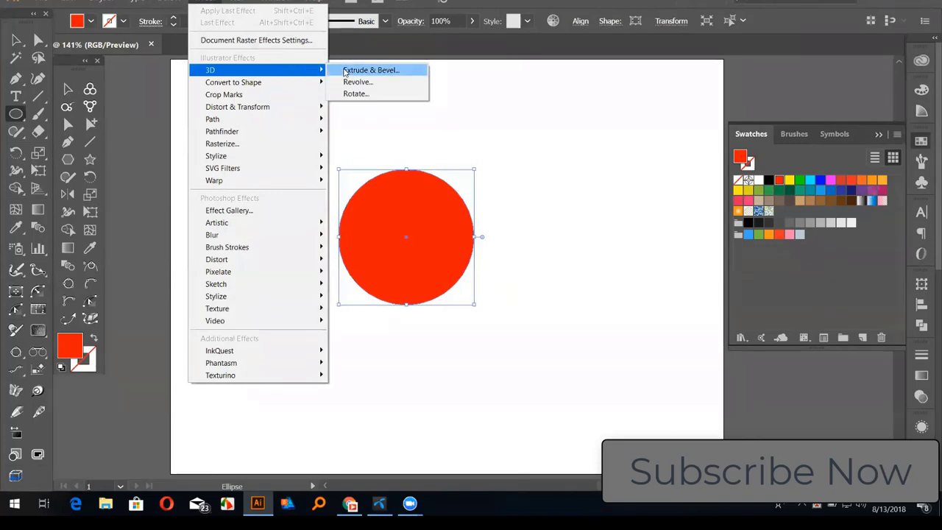
click(360, 70)
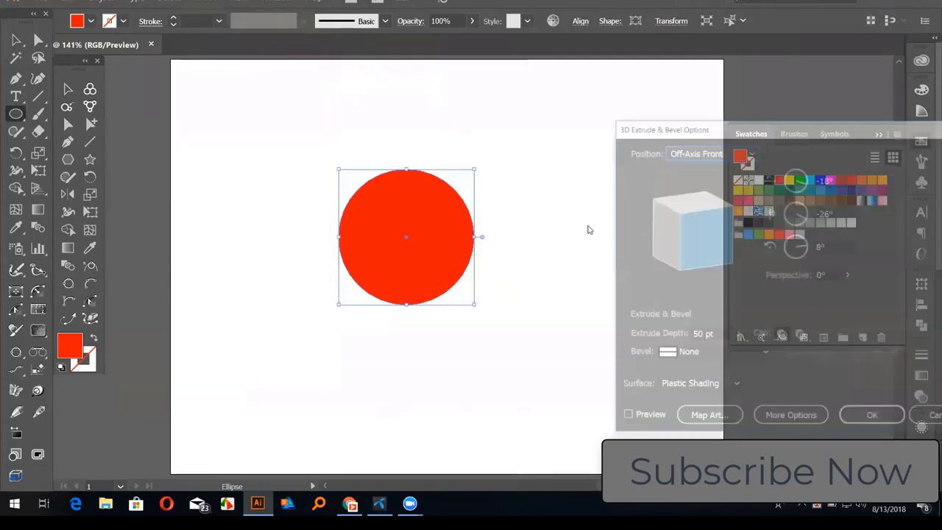
click(624, 418)
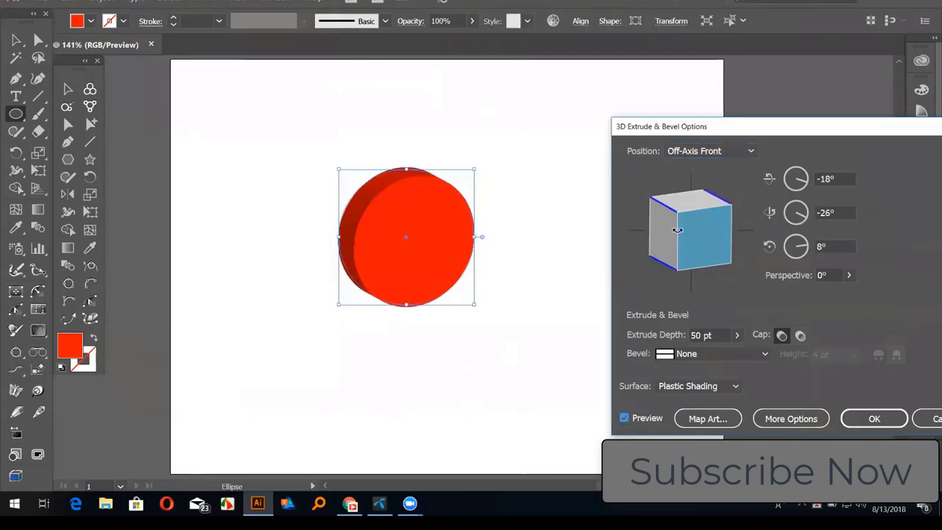
drag(678, 127, 610, 90)
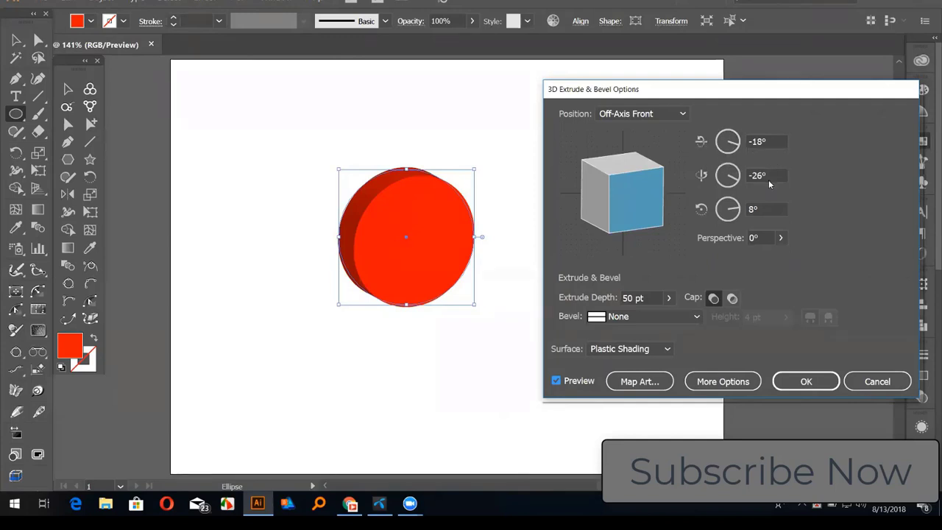
click(765, 175)
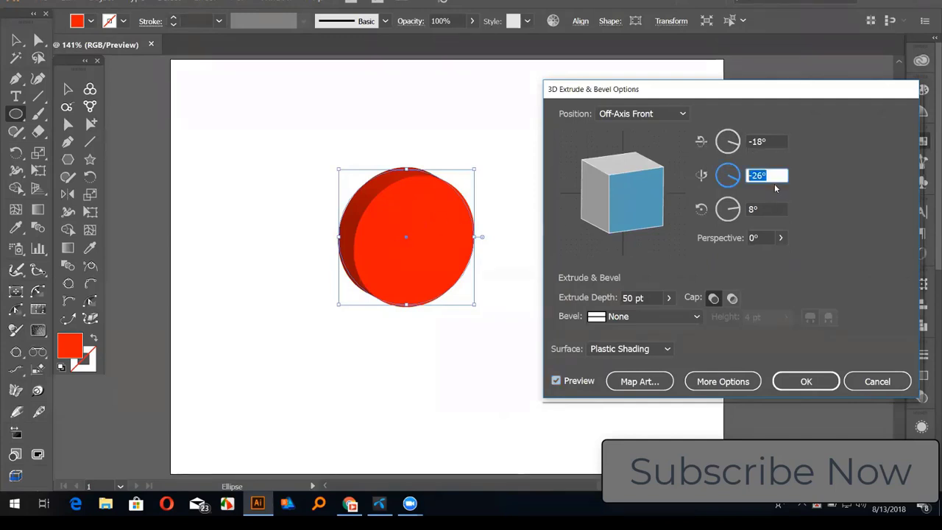
text(-2)
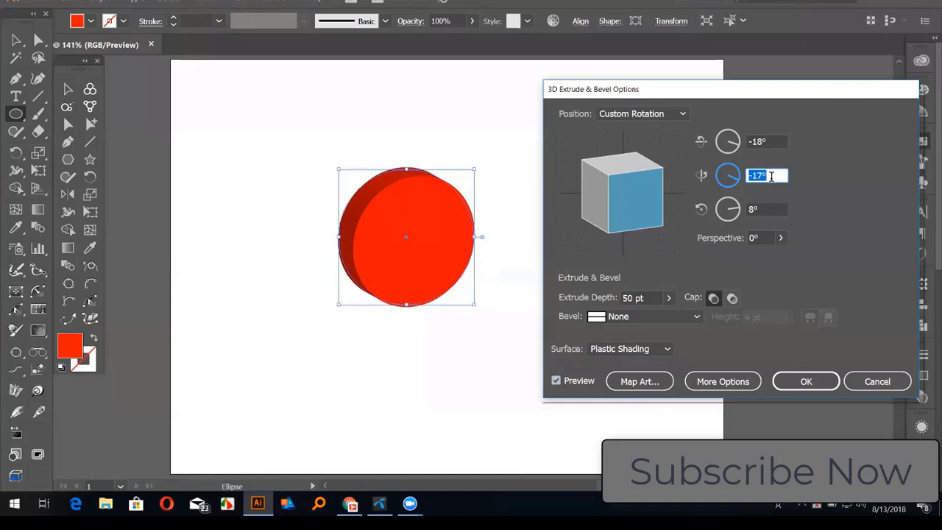
text(24)
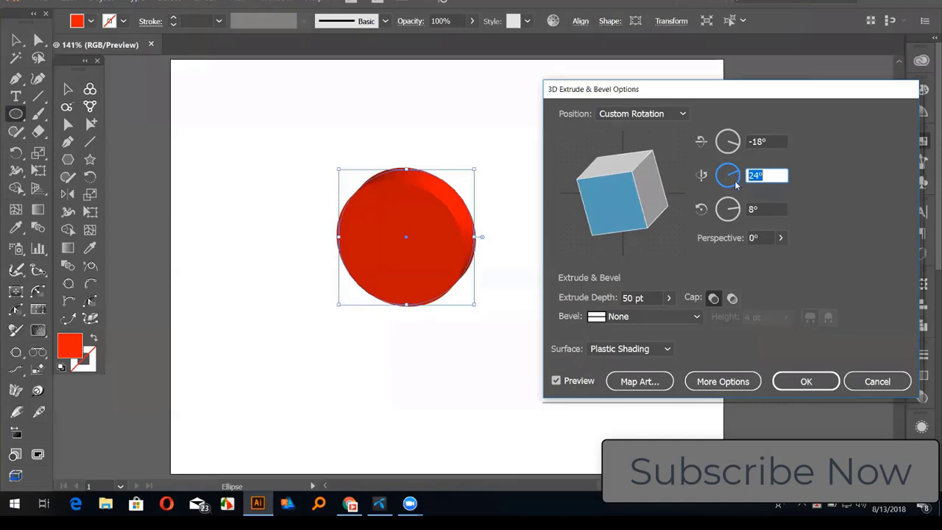
click(736, 184)
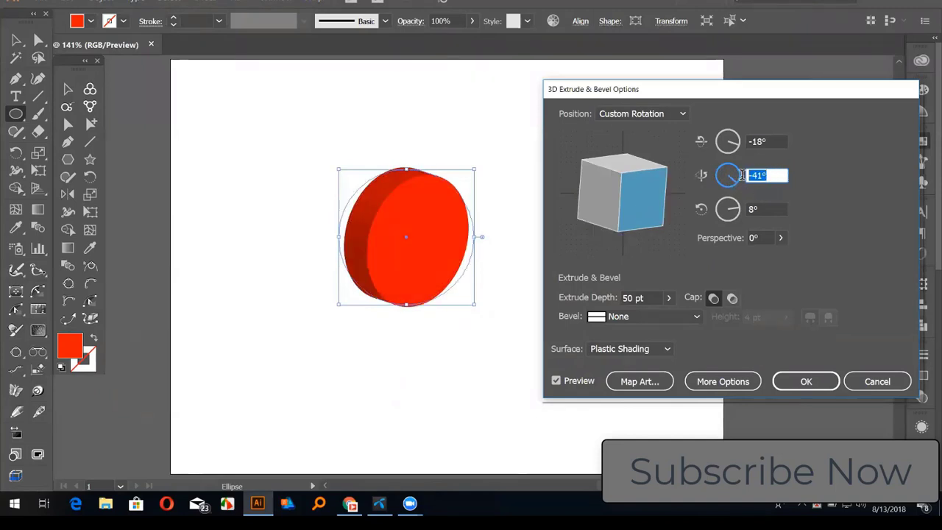
drag(734, 189, 739, 177)
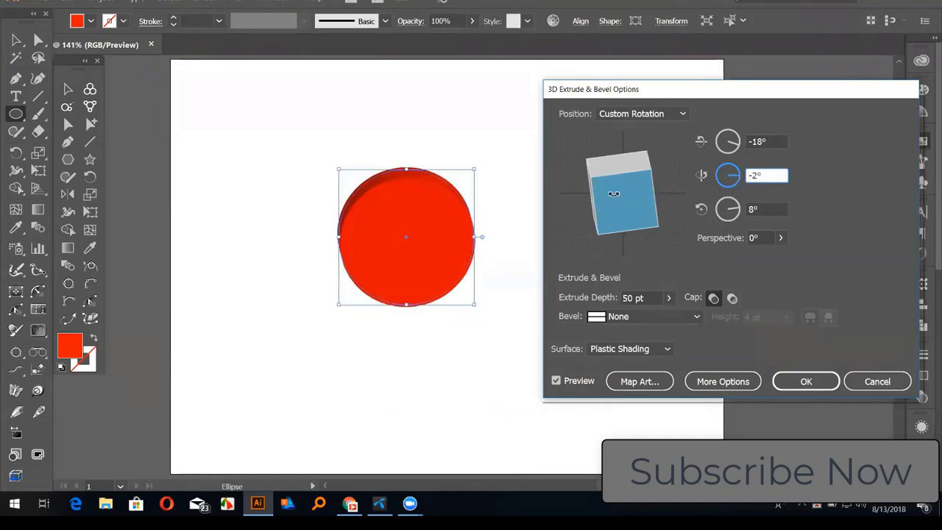
drag(615, 244, 623, 237)
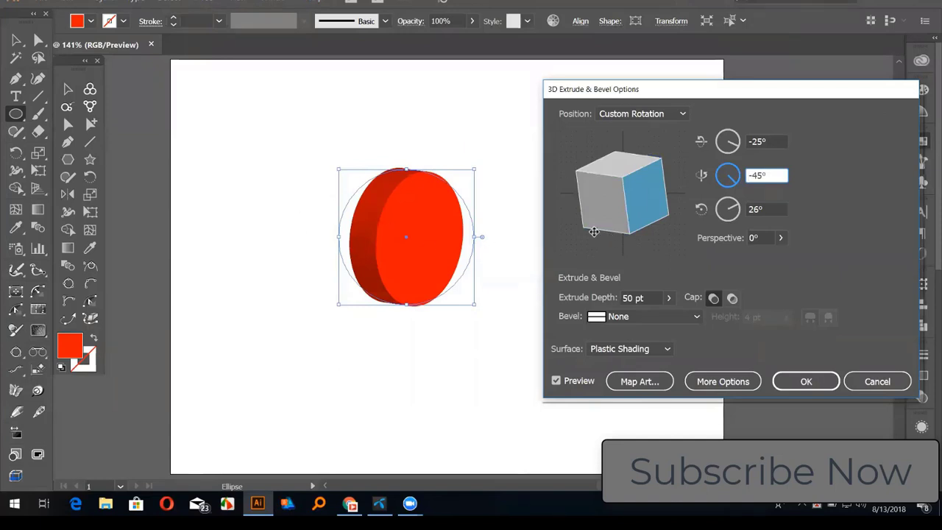
drag(593, 230, 586, 228)
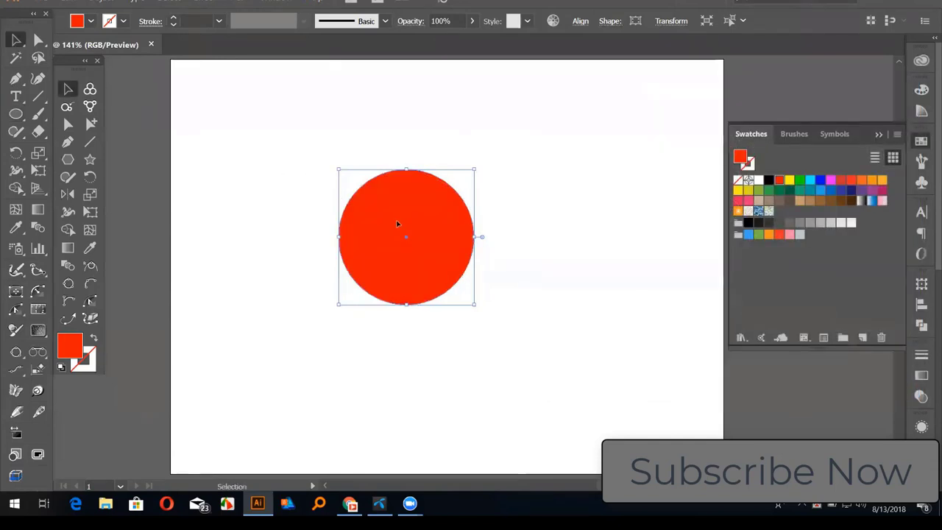
Apply a 360° 3D Revolve to the red circle with the axis on the right edge.
click(208, 2)
mouse_move(210, 70)
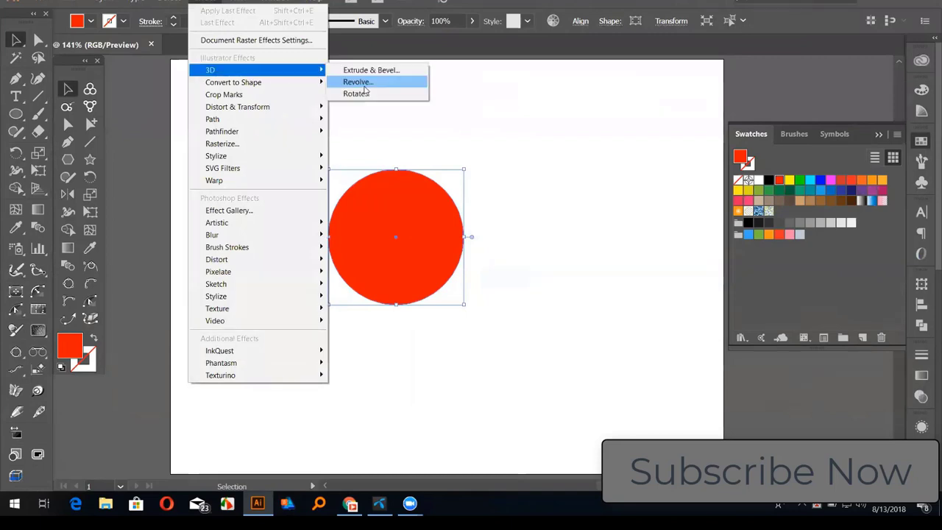
click(358, 82)
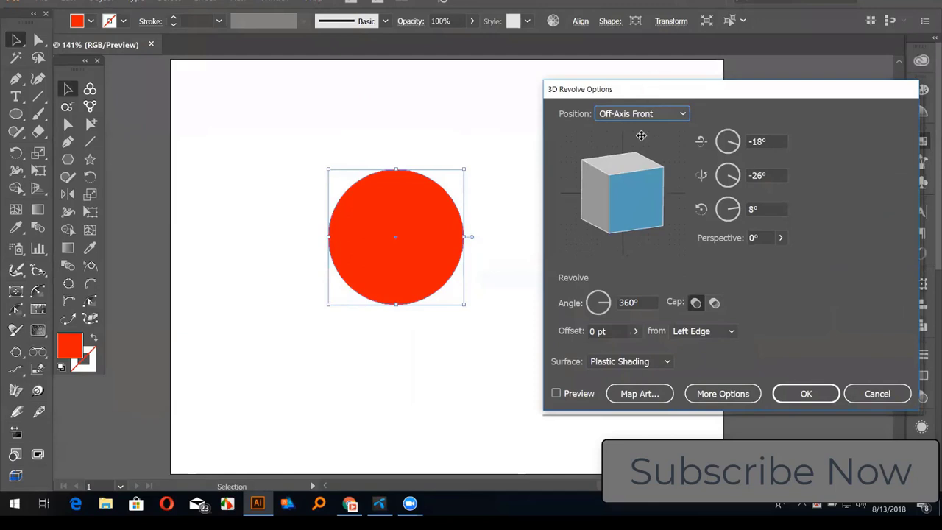
drag(655, 86, 666, 70)
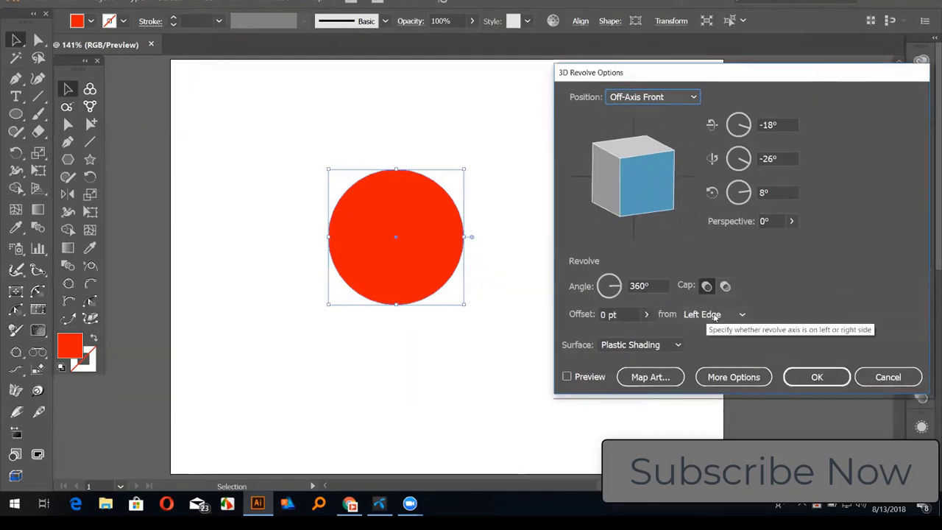
click(714, 317)
click(692, 327)
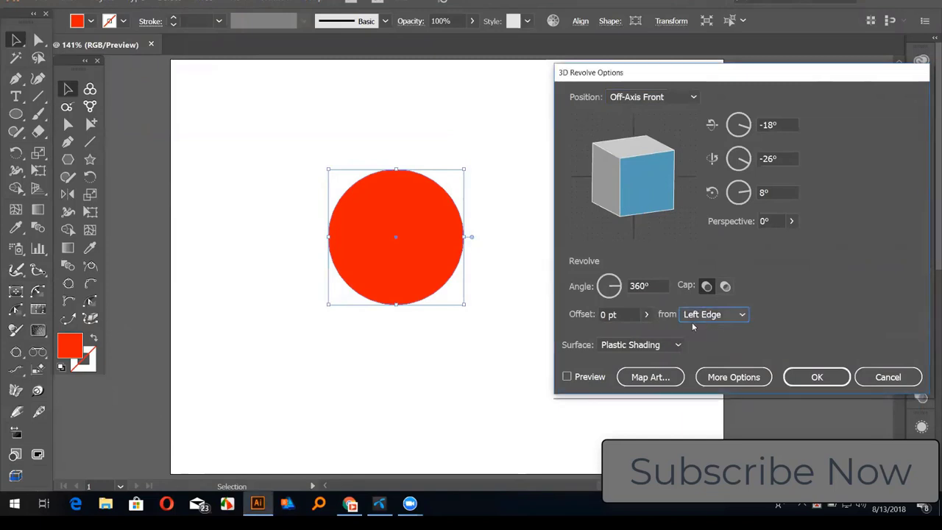
click(567, 377)
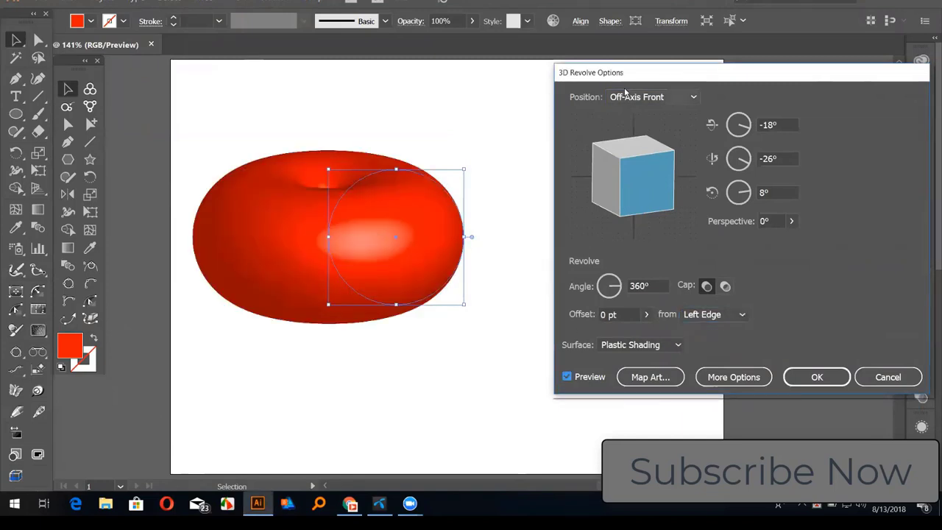
drag(632, 74, 653, 60)
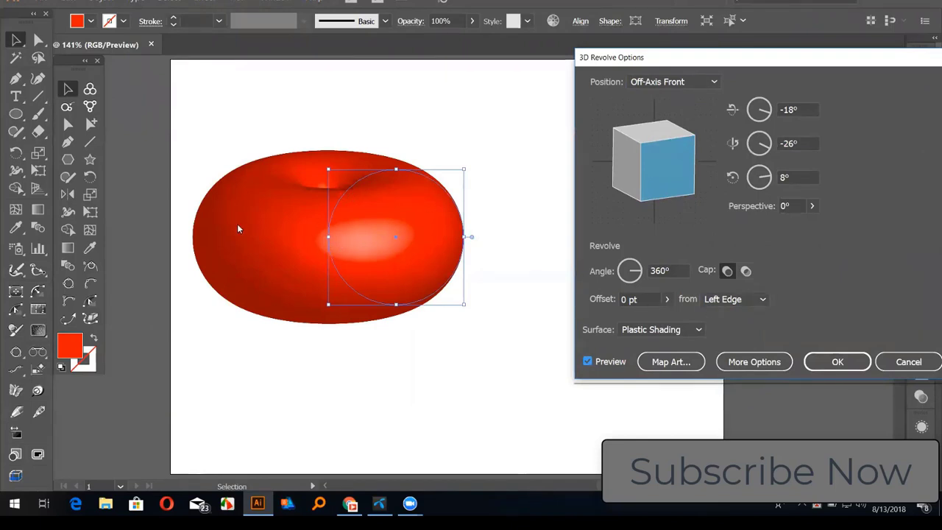
click(705, 300)
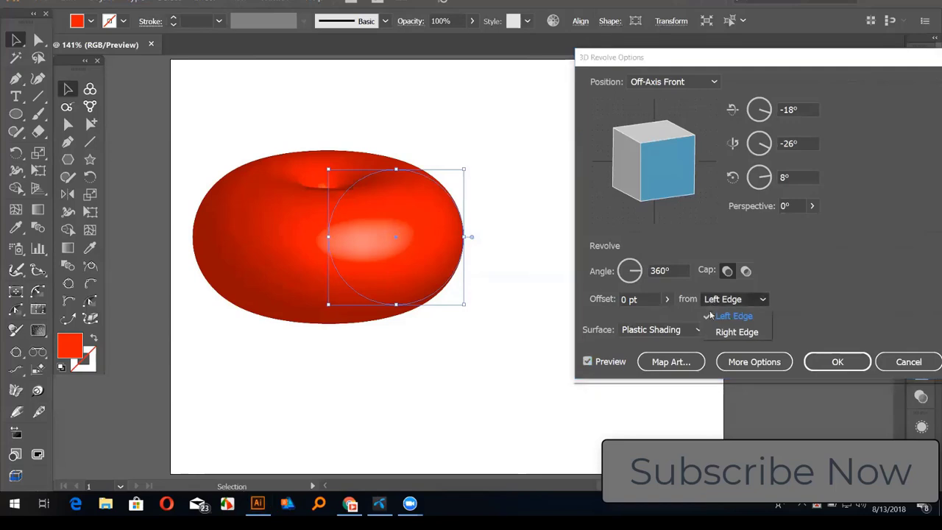
click(746, 333)
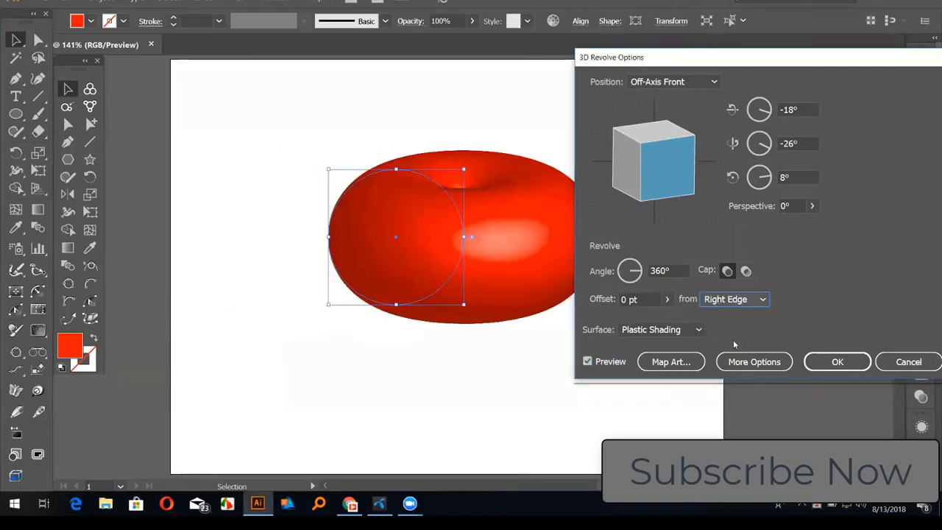
drag(686, 60, 607, 36)
key(Return)
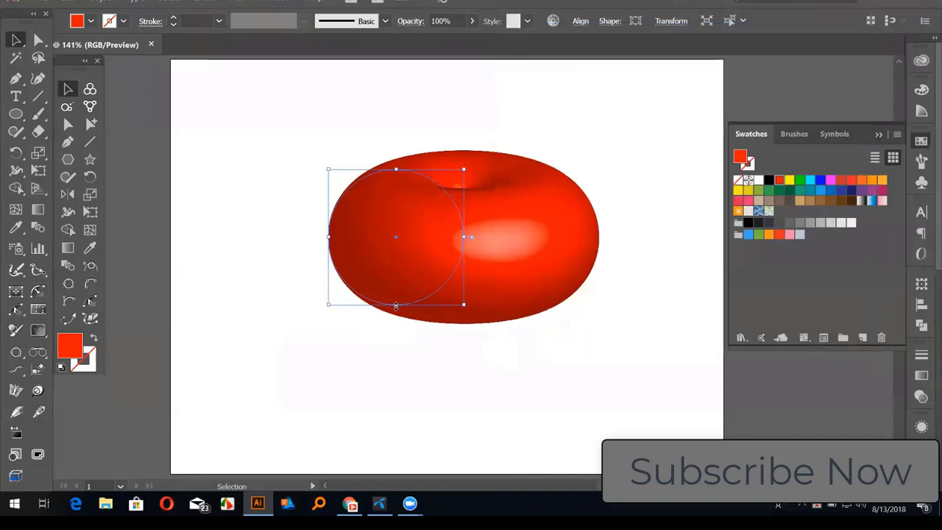
Stretch the torus taller, move it lower and to the left, and draw a trial arc over it.
drag(396, 304, 396, 324)
click(499, 426)
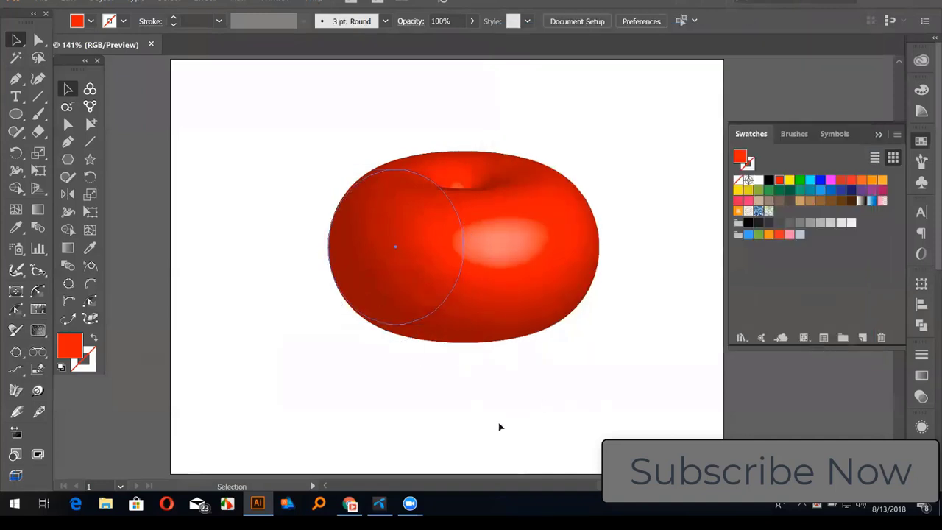
click(443, 280)
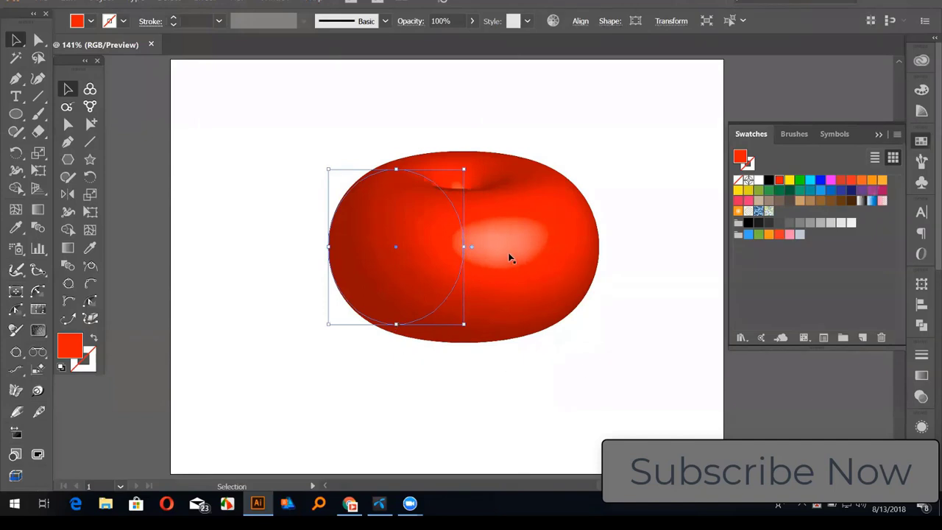
drag(462, 308, 414, 370)
click(231, 145)
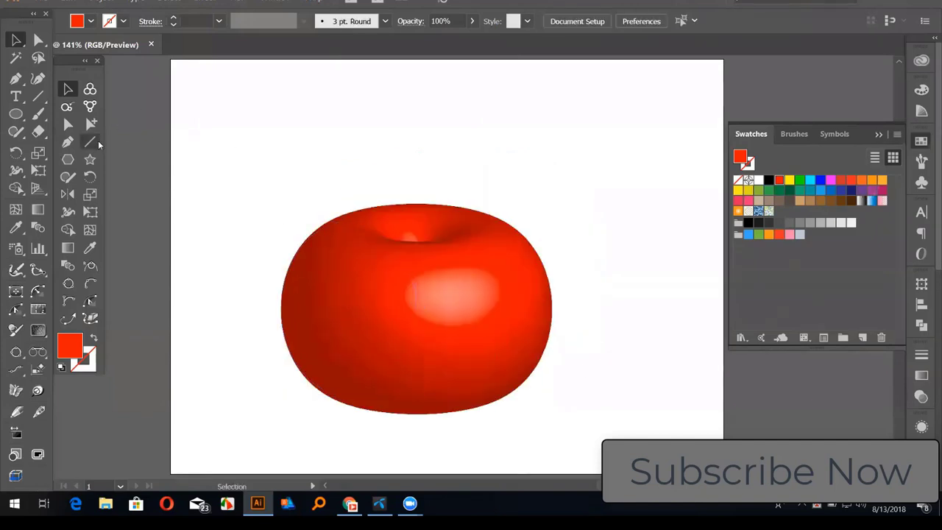
drag(39, 95, 103, 114)
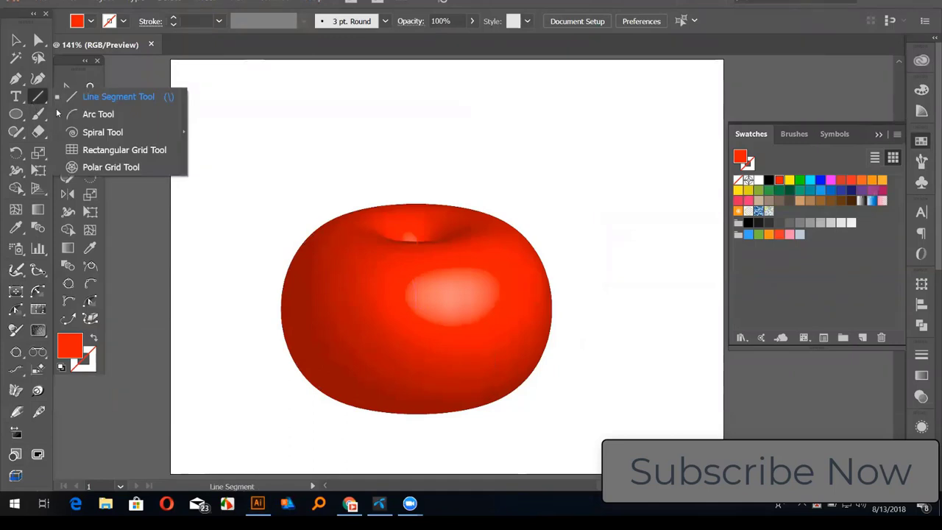
drag(328, 223, 354, 395)
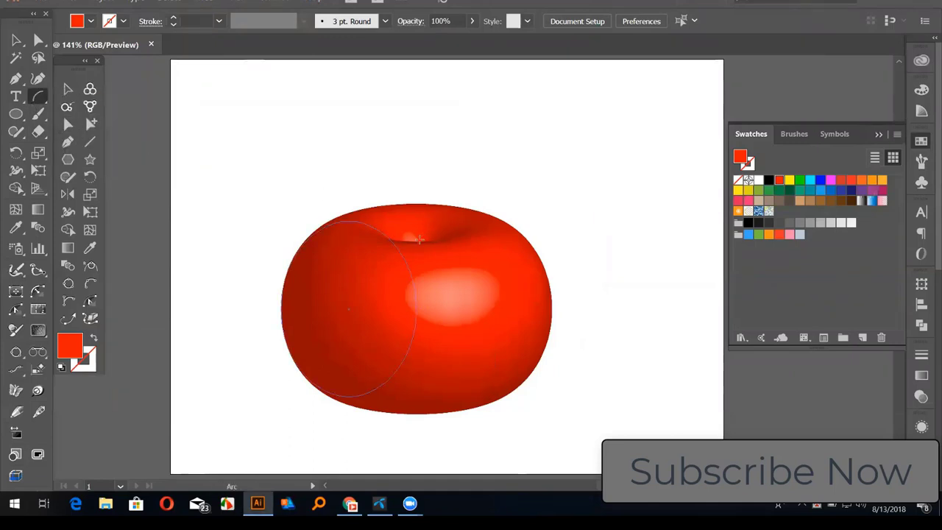
Draw a curved stem rising from the torus top with a dark brown 9 pt stroke.
drag(417, 222, 417, 397)
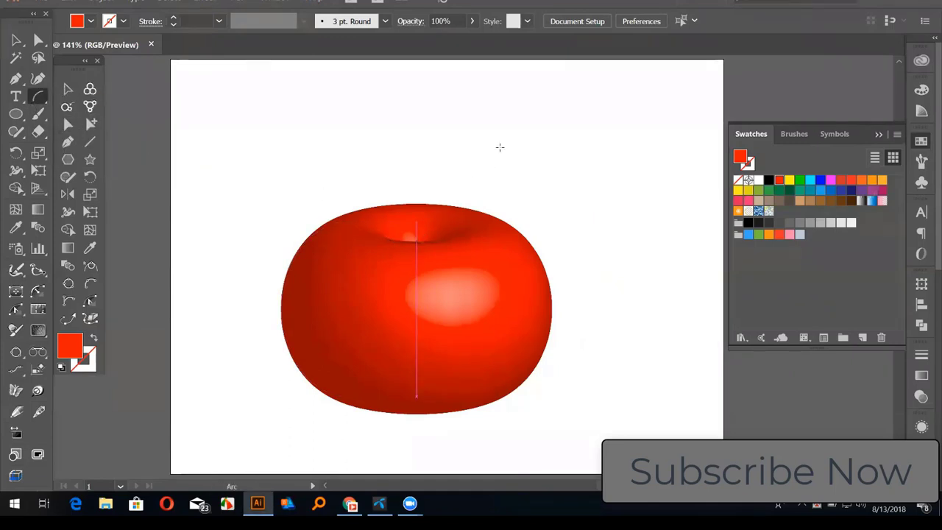
drag(500, 147, 417, 240)
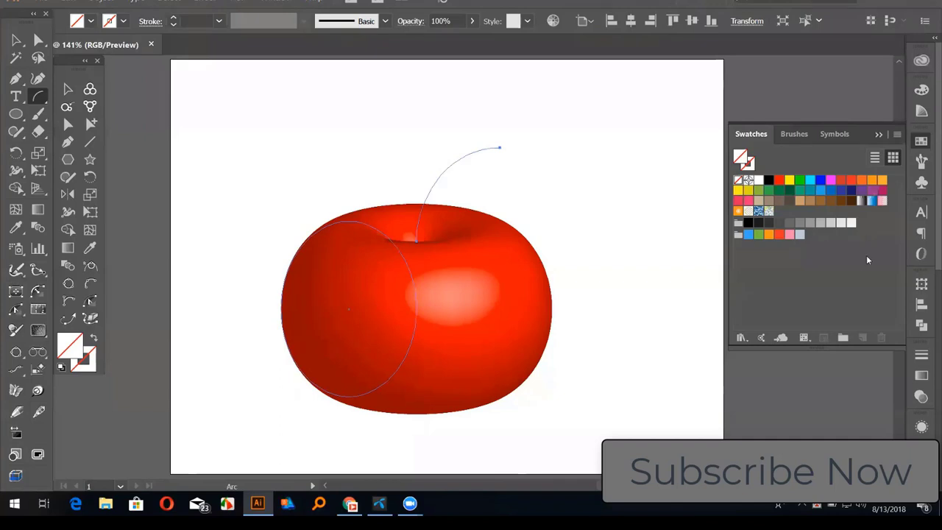
click(851, 201)
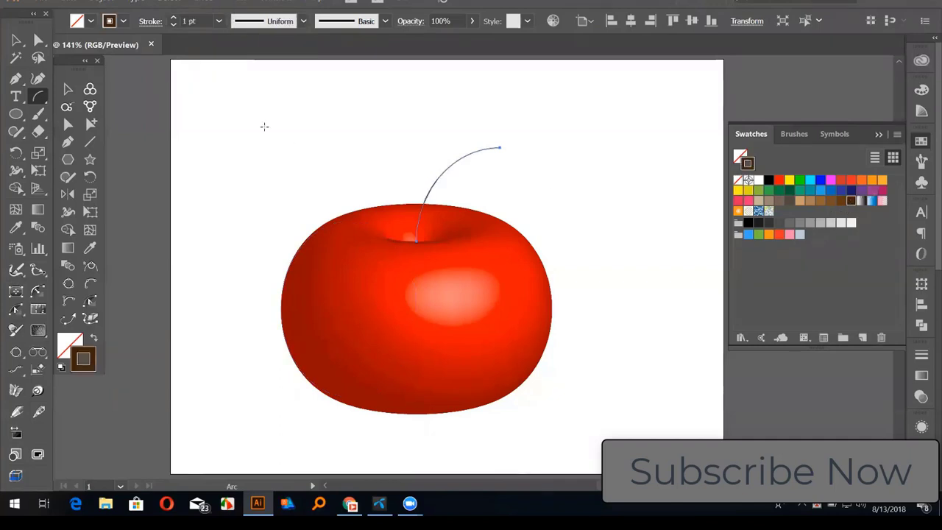
click(173, 18)
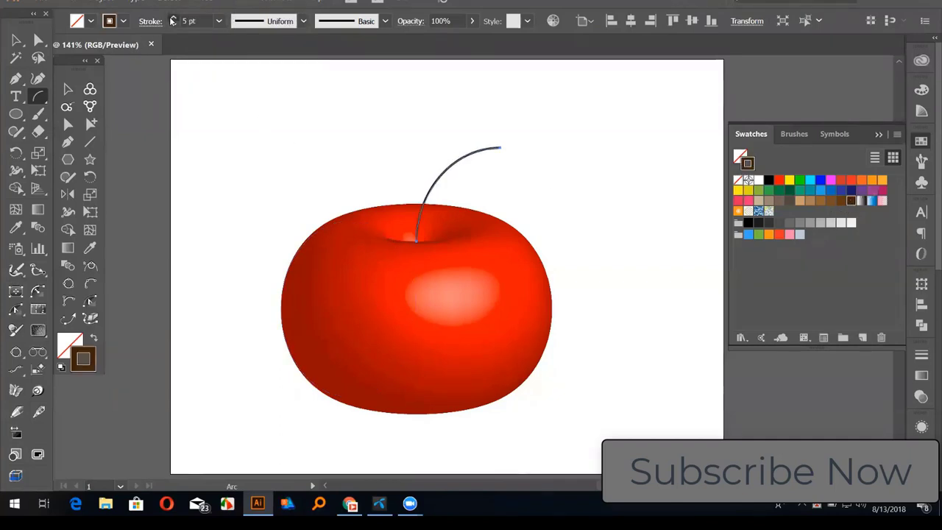
Select the whole cherry artwork with its stem and delete it.
key(v)
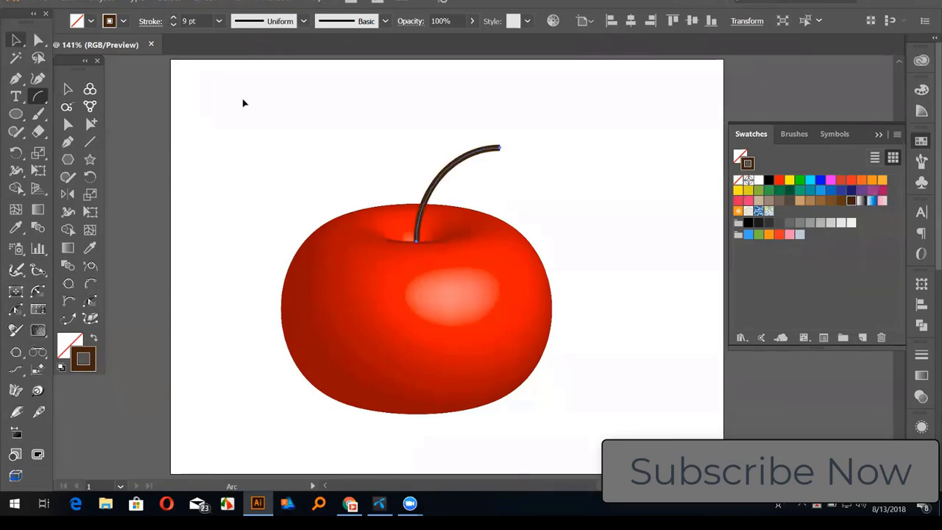
click(649, 213)
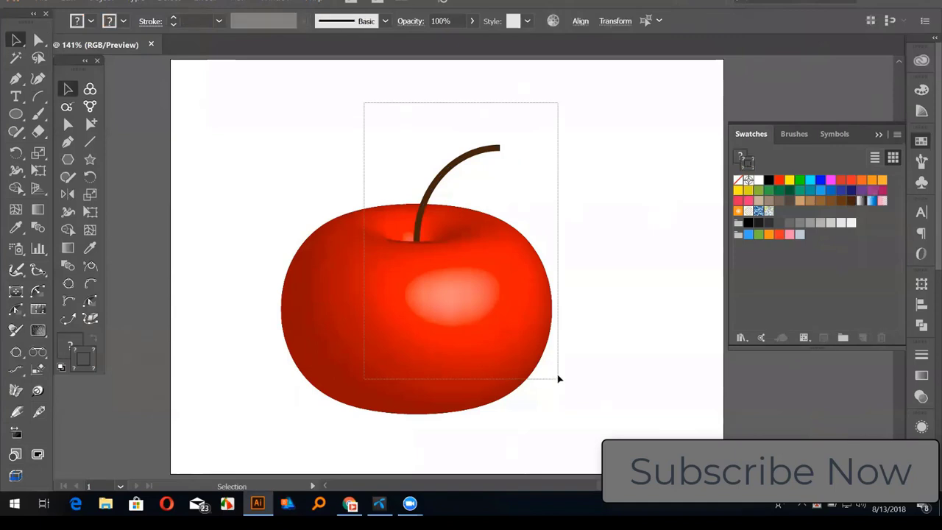
drag(546, 367, 558, 374)
key(Delete)
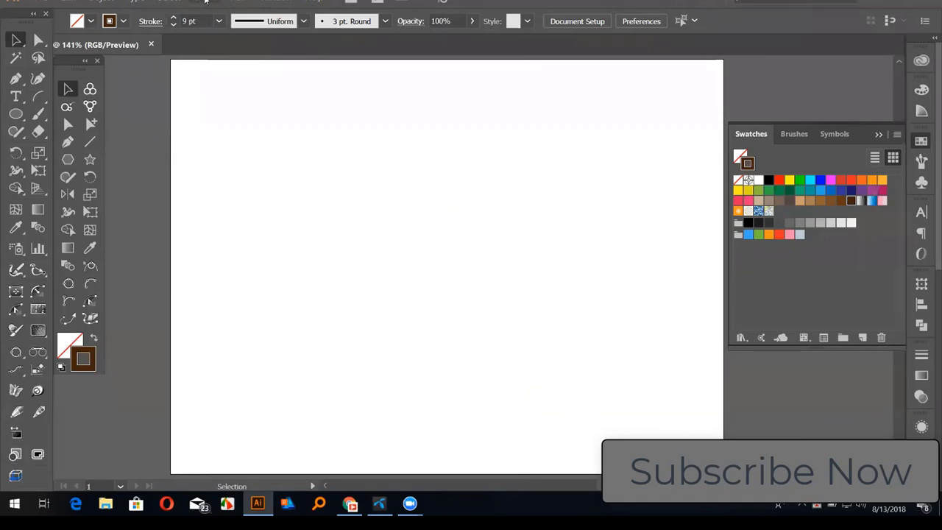
Draw a new circle on the left of the page and fill it red with no stroke.
click(206, 2)
click(15, 113)
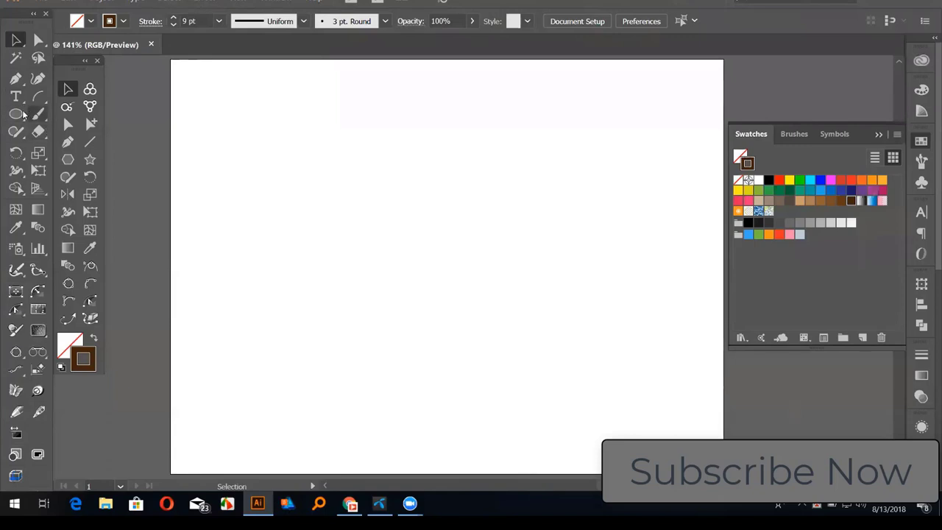
drag(400, 229, 449, 302)
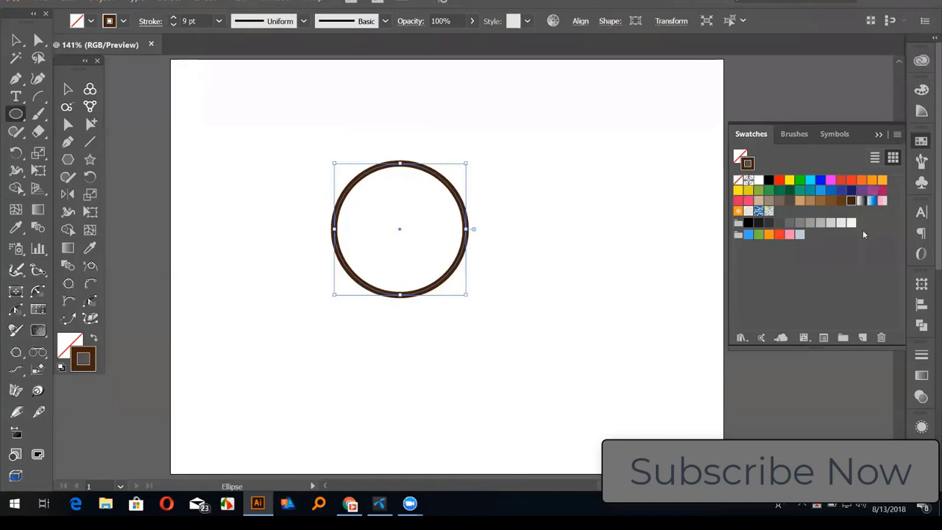
key(shift+x)
click(779, 179)
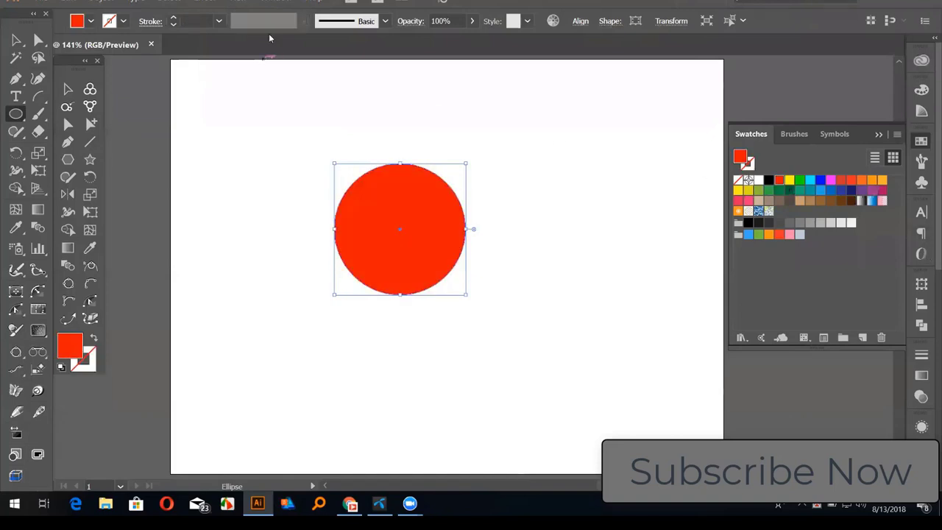
Preview a 3D Revolve on the red circle, then cancel it.
click(213, 2)
mouse_move(210, 70)
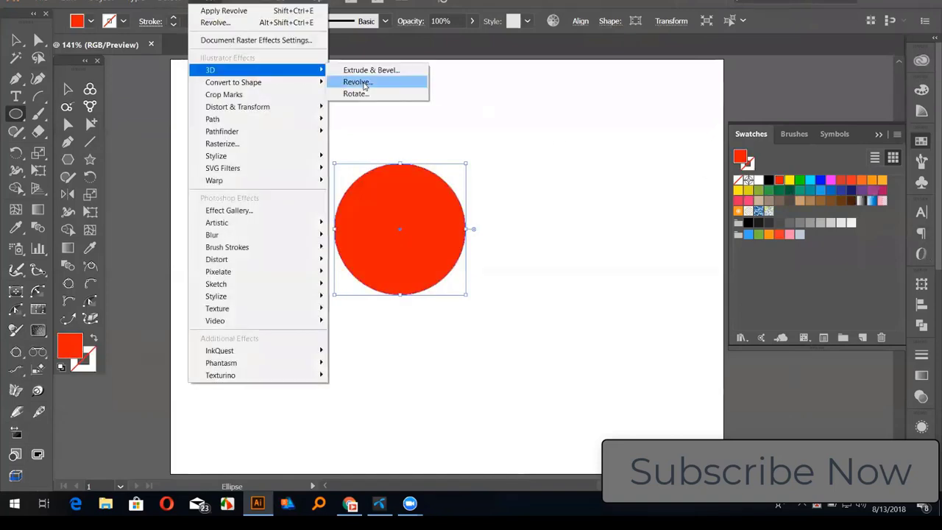
click(357, 82)
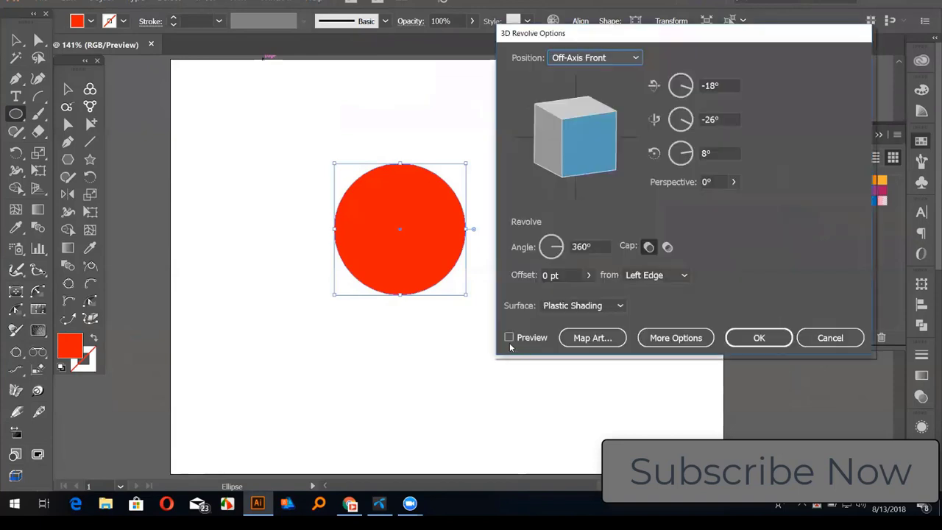
click(509, 338)
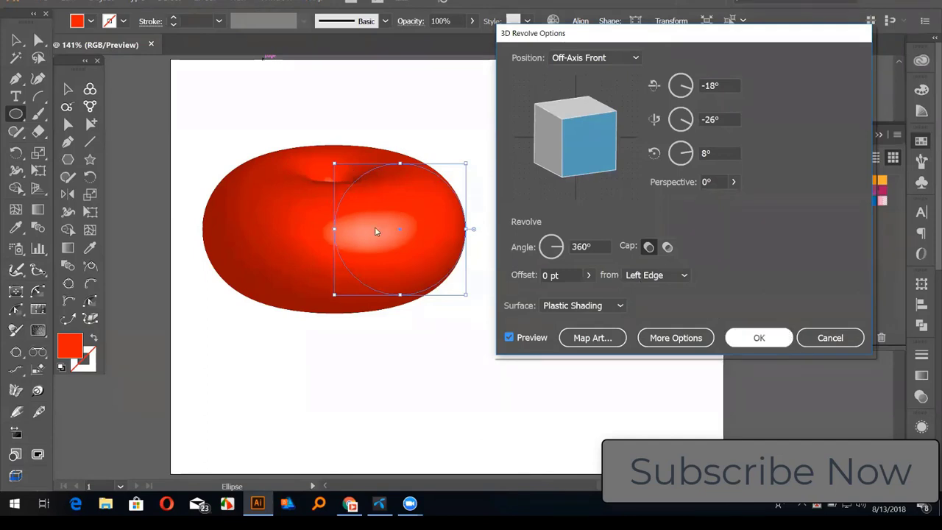
click(829, 339)
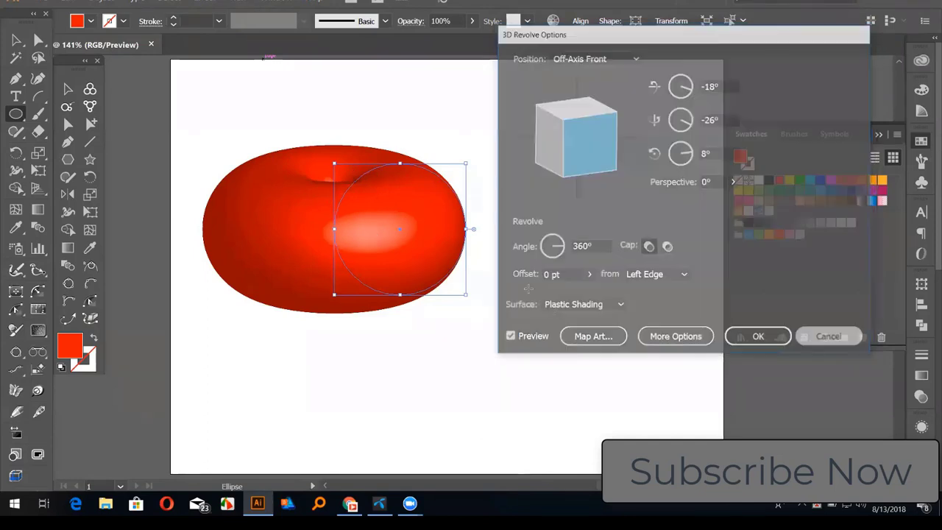
click(16, 57)
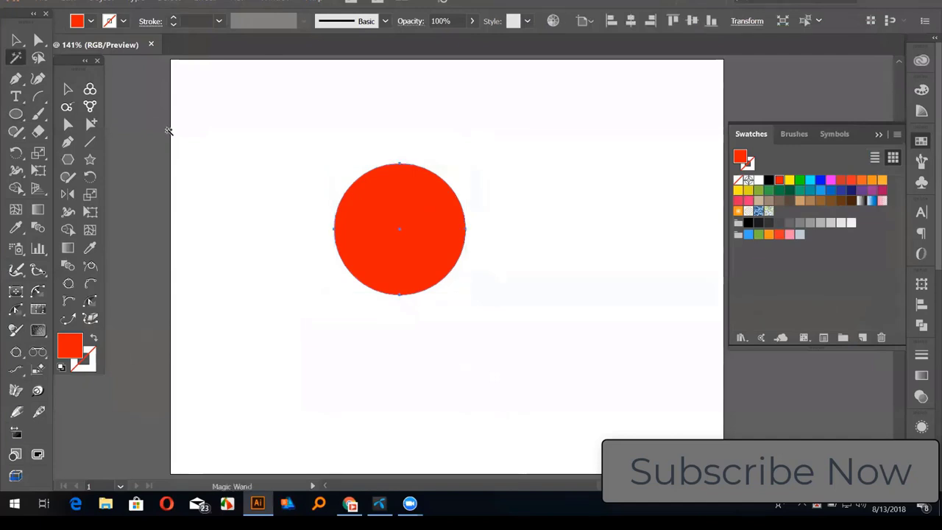
Draw a vertical line through the circle's centre and divide the circle along it with Pathfinder.
key(backslash)
mouse_move(400, 228)
mouse_down()
mouse_move(400, 134)
mouse_move(399, 331)
mouse_up()
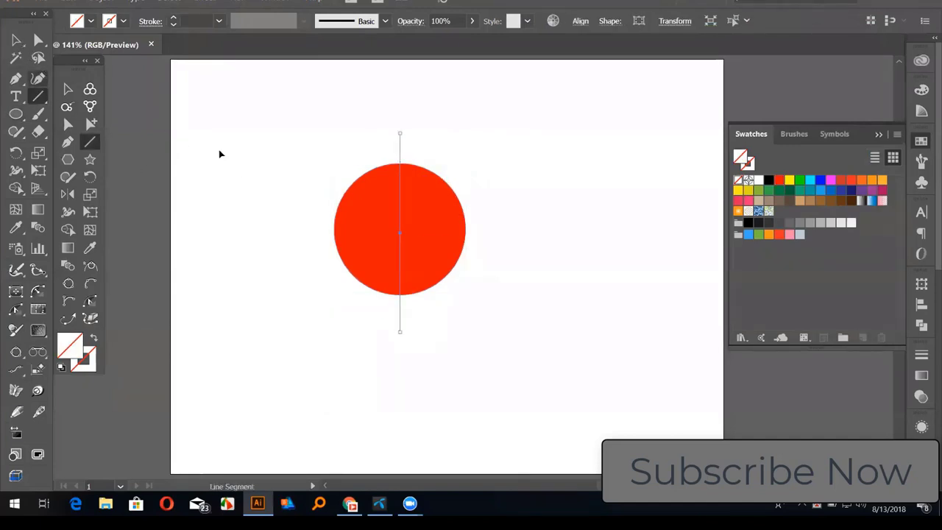
key(v)
key(ctrl+a)
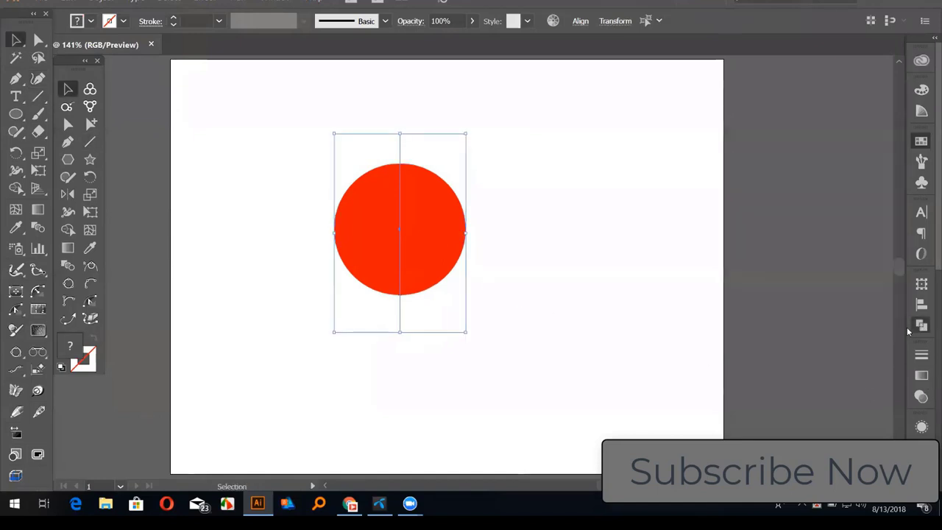
click(921, 325)
click(752, 351)
Ungroup the two halves, move the right half to the far right, and select the left half.
right_click(439, 240)
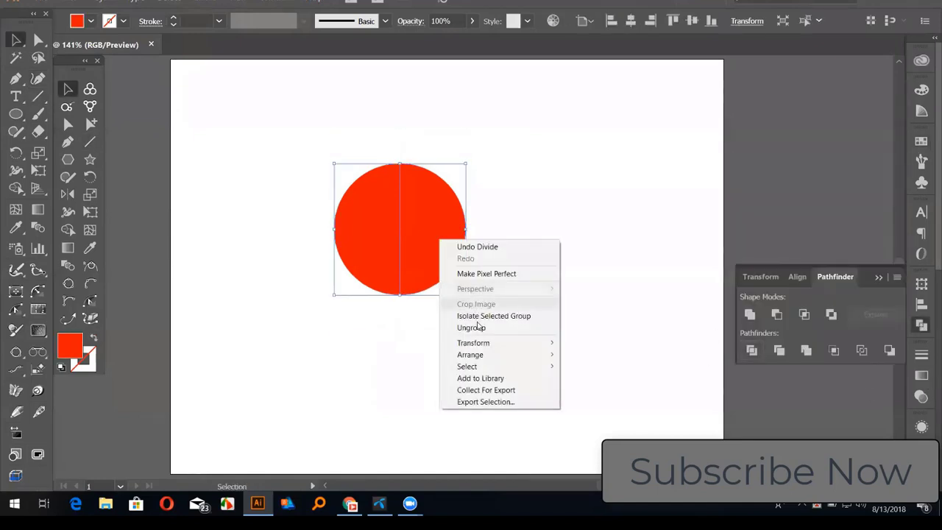
click(475, 328)
drag(435, 255, 621, 259)
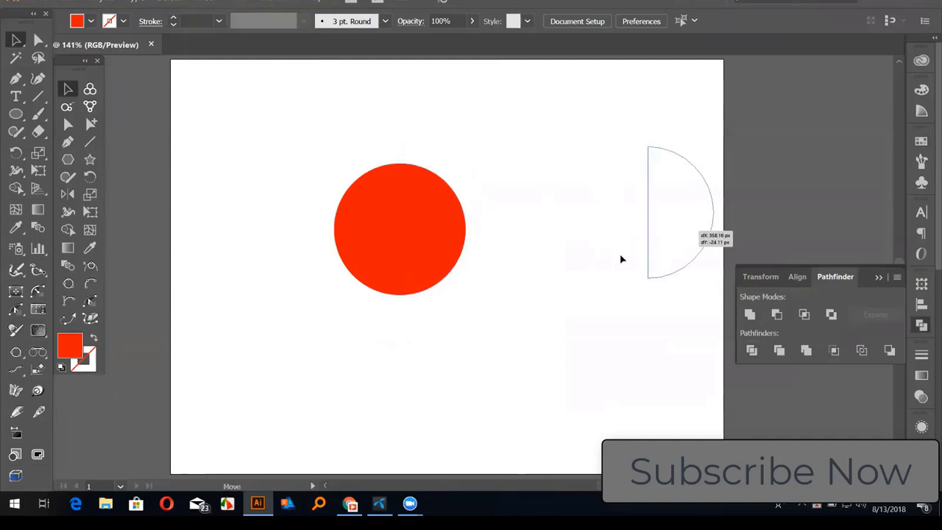
click(360, 230)
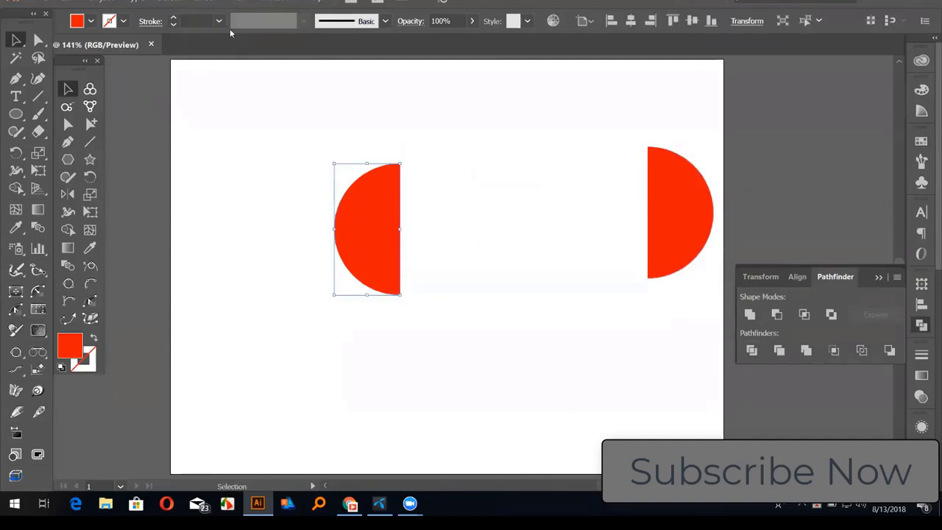
click(204, 2)
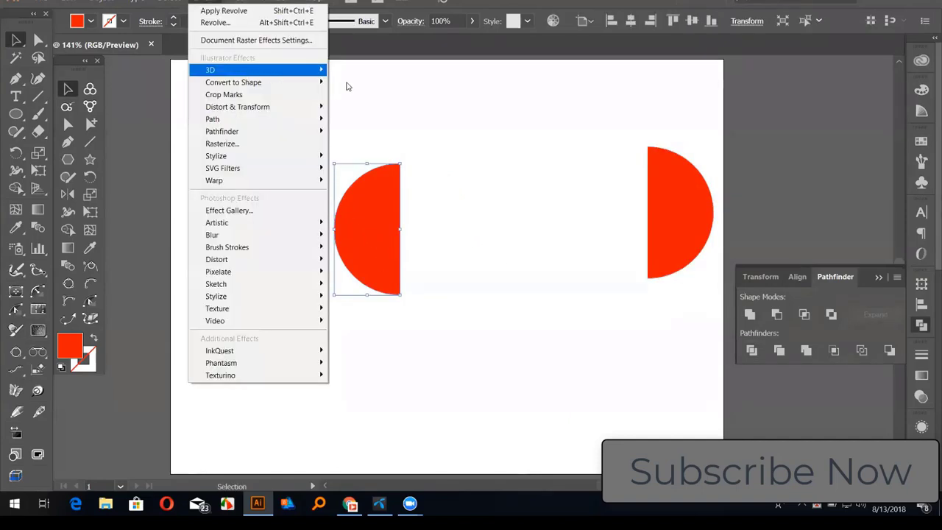
Preview the 3D Revolve of the half-disc and move its options window down-left beside the cylinder.
click(348, 88)
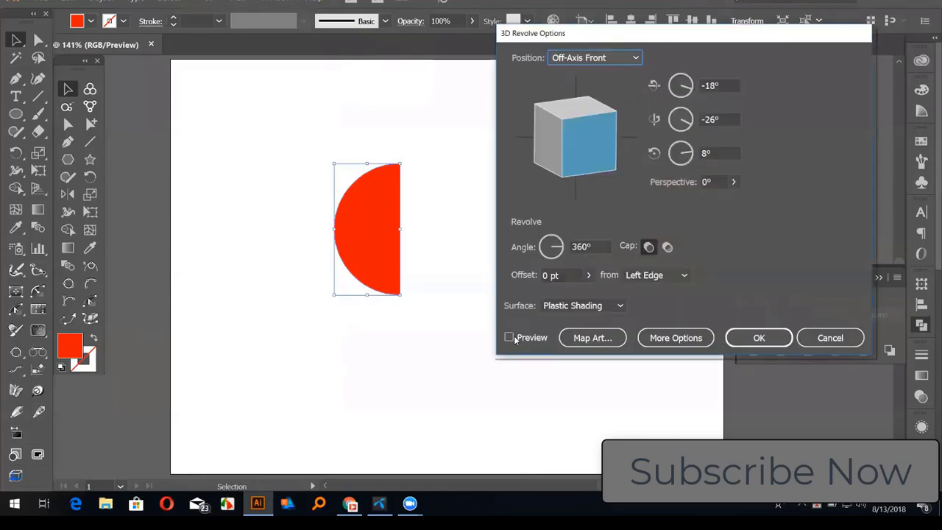
click(509, 338)
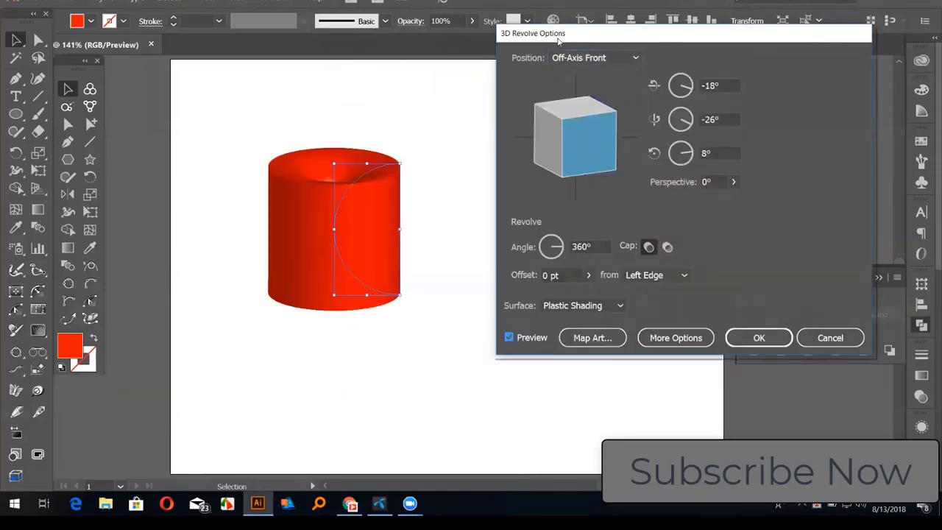
drag(534, 34, 607, 36)
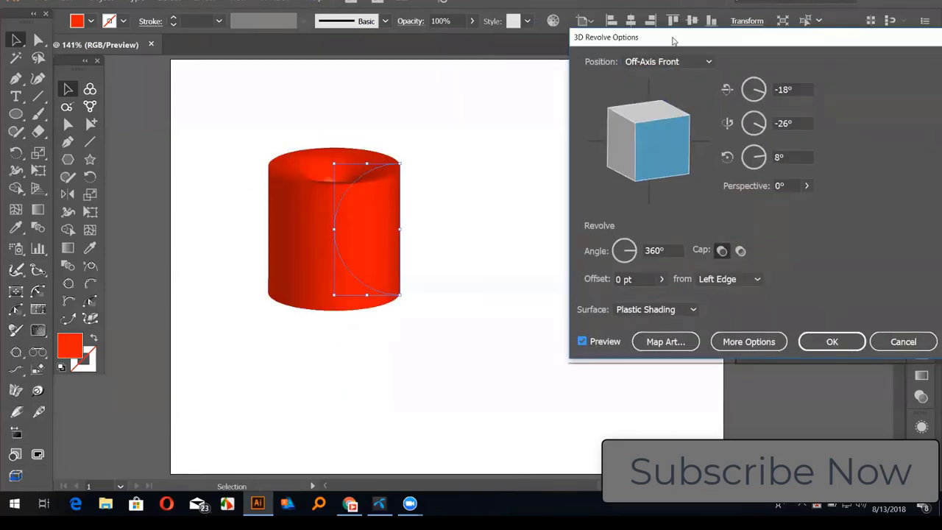
mouse_move(602, 33)
mouse_down()
mouse_move(532, 234)
mouse_move(519, 110)
mouse_up()
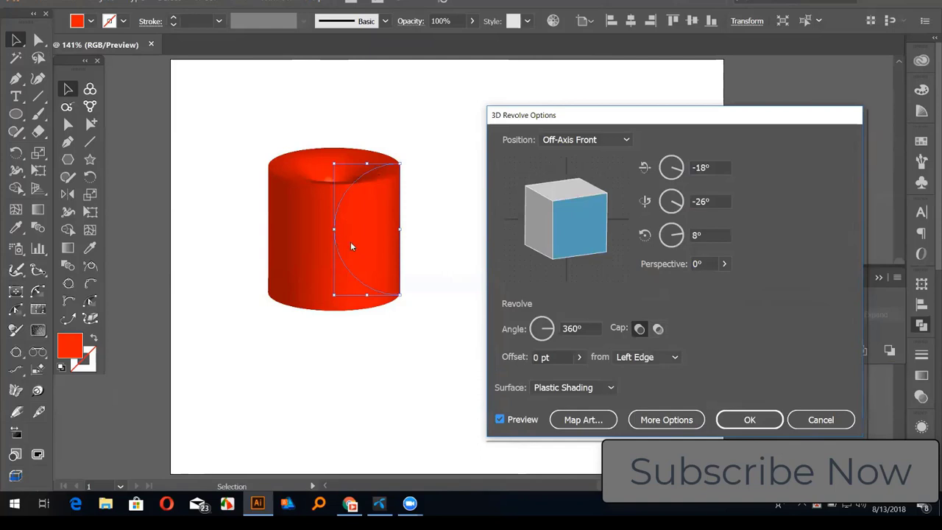
click(665, 360)
click(638, 388)
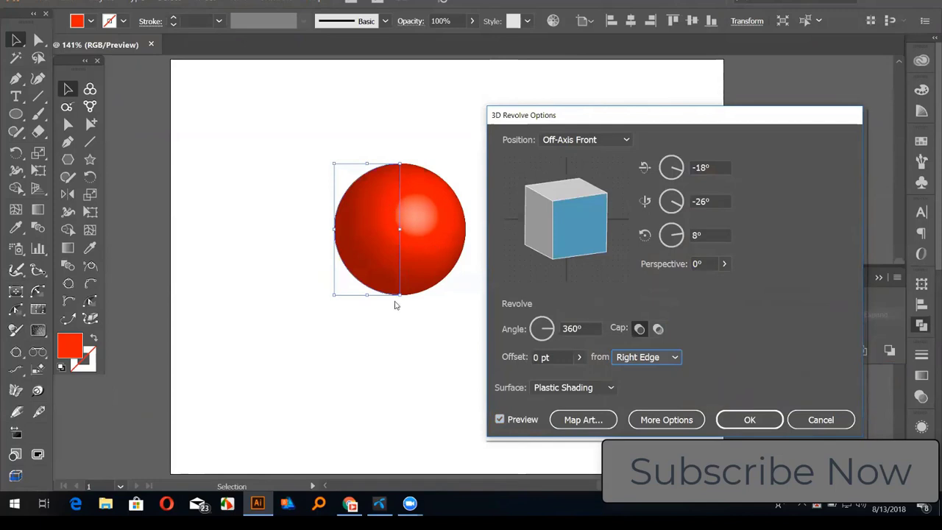
click(649, 361)
click(631, 373)
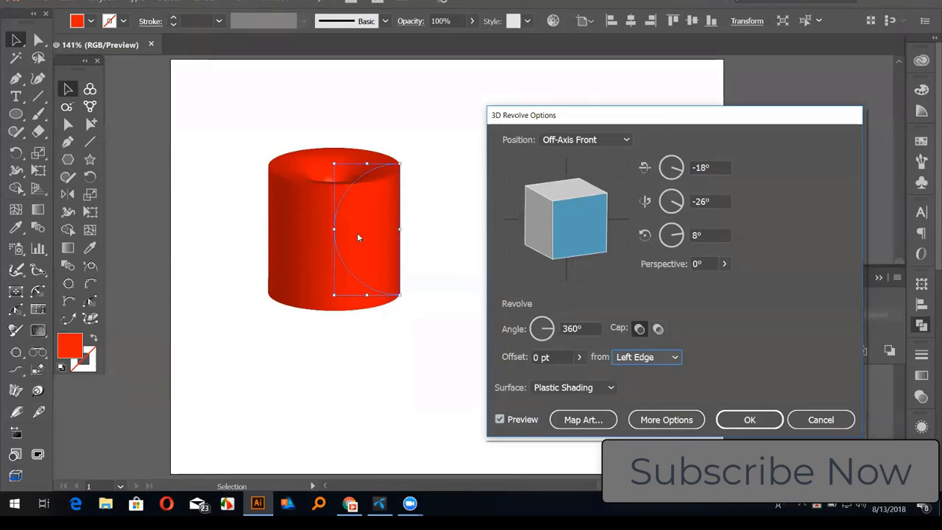
click(640, 360)
click(639, 388)
click(650, 361)
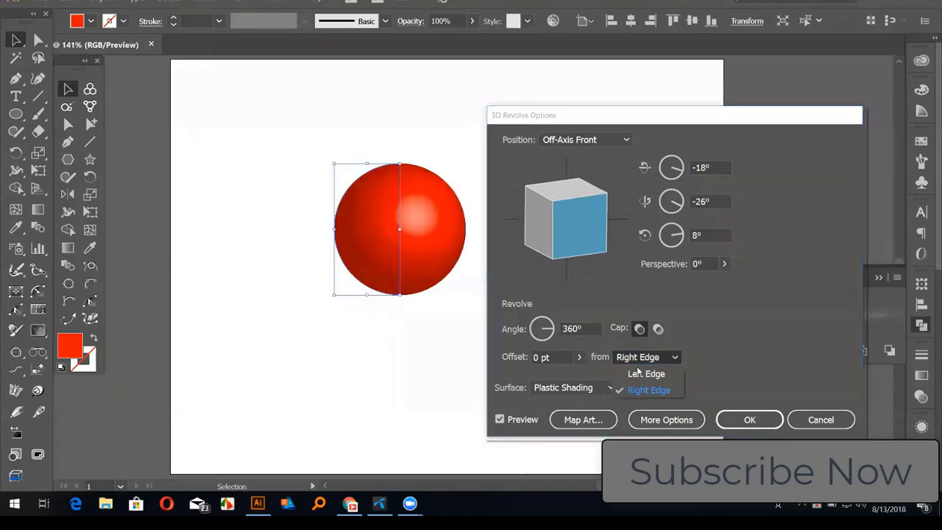
click(638, 372)
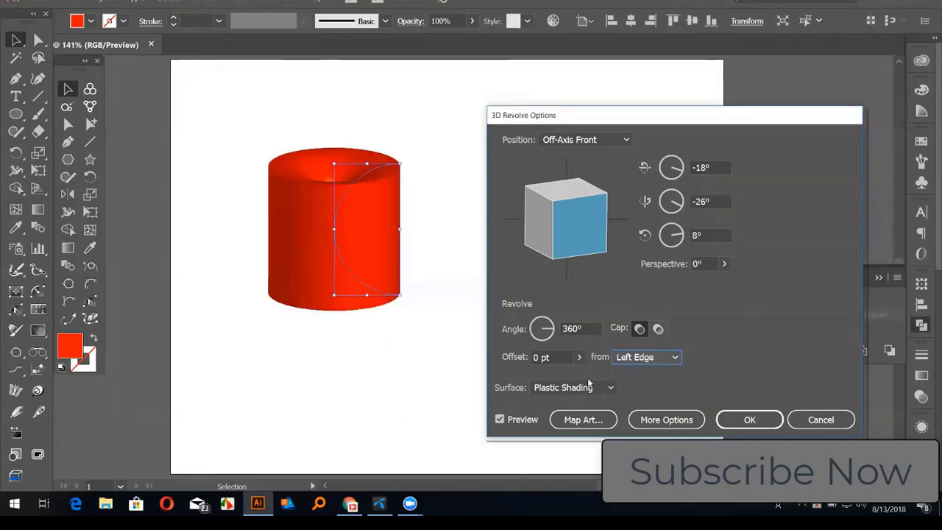
click(578, 328)
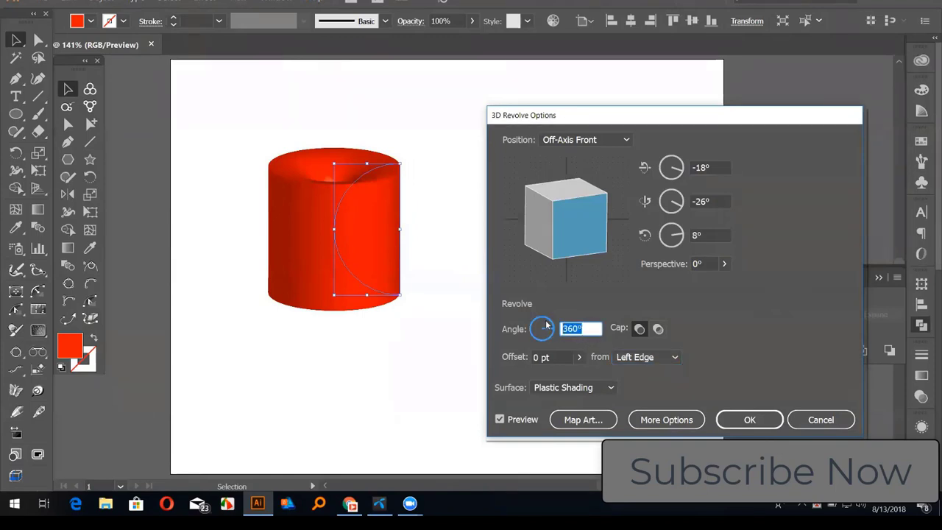
text(15)
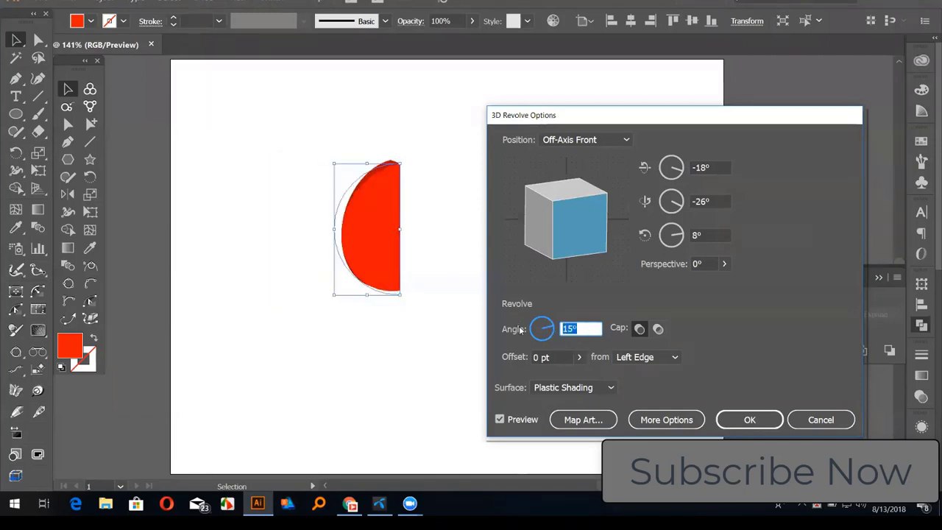
text(0)
key(Tab)
key(shift+Tab)
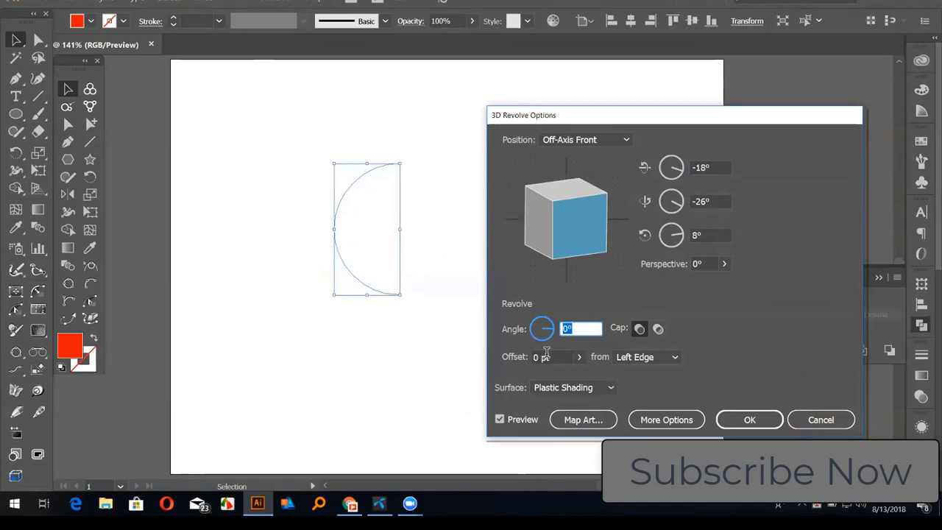
text(3)
text(60)
click(551, 357)
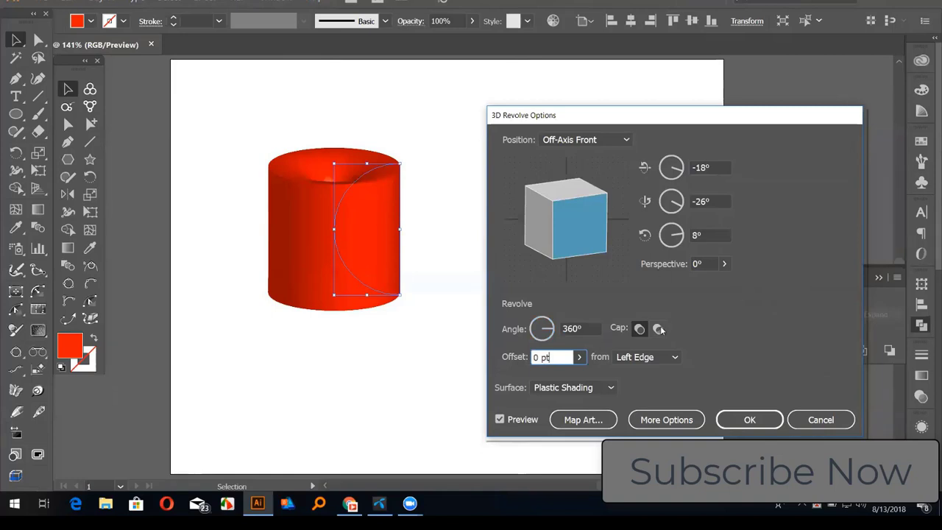
click(639, 329)
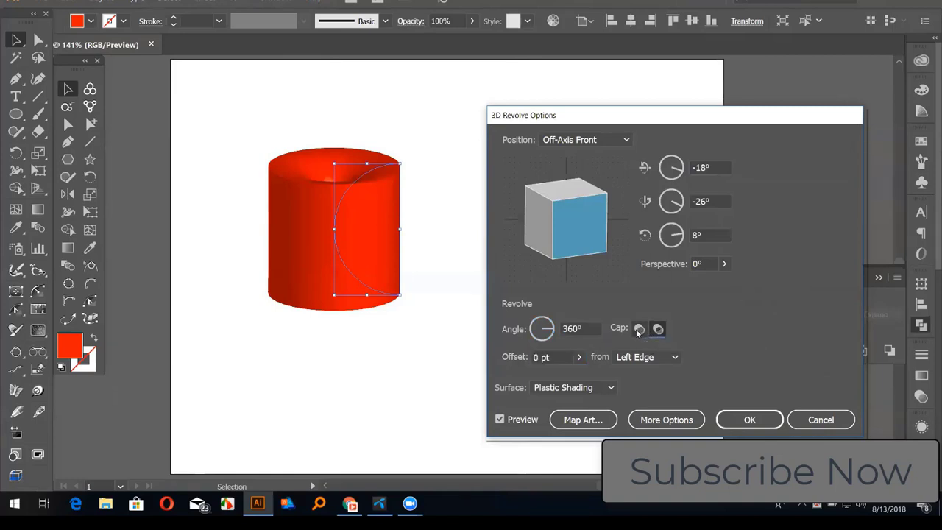
click(639, 329)
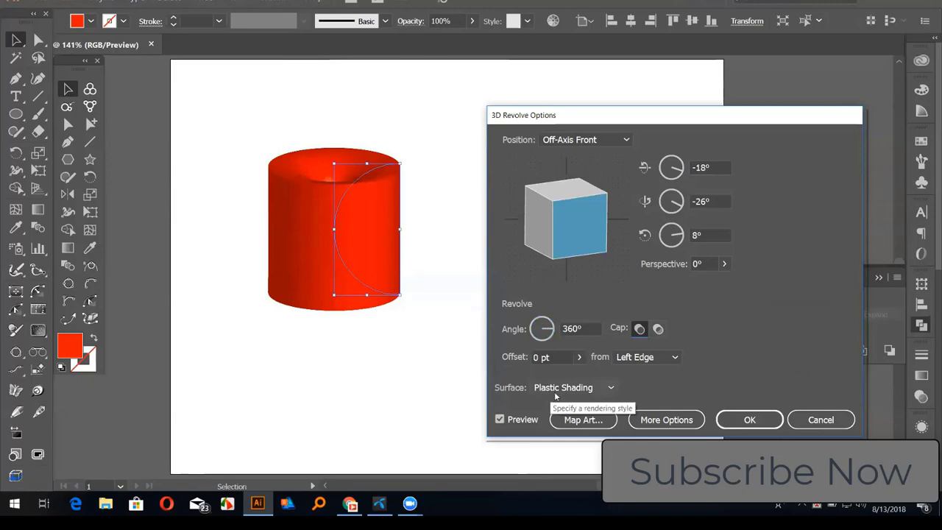
click(599, 393)
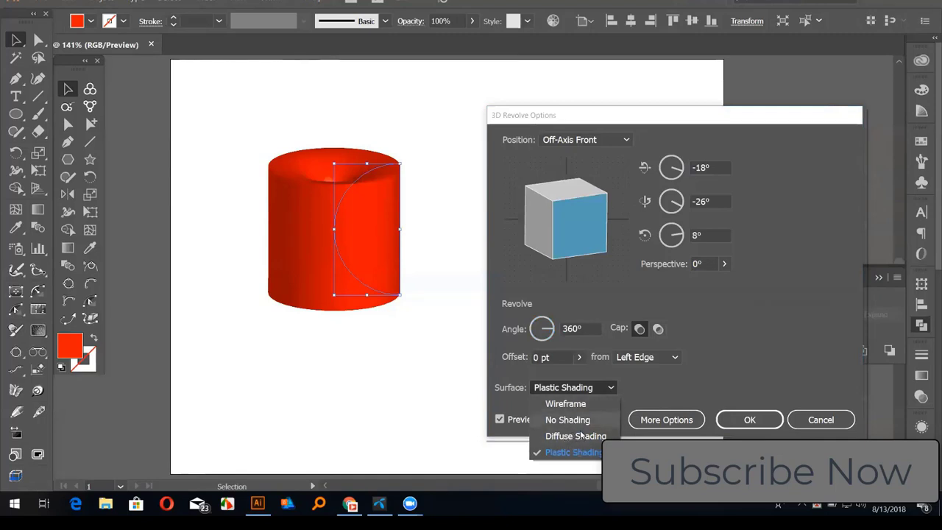
click(565, 404)
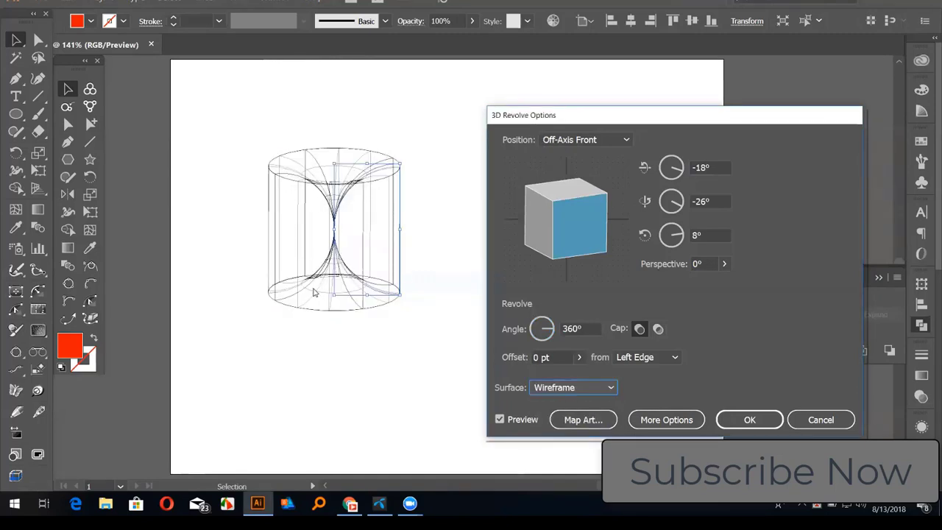
click(573, 392)
click(574, 452)
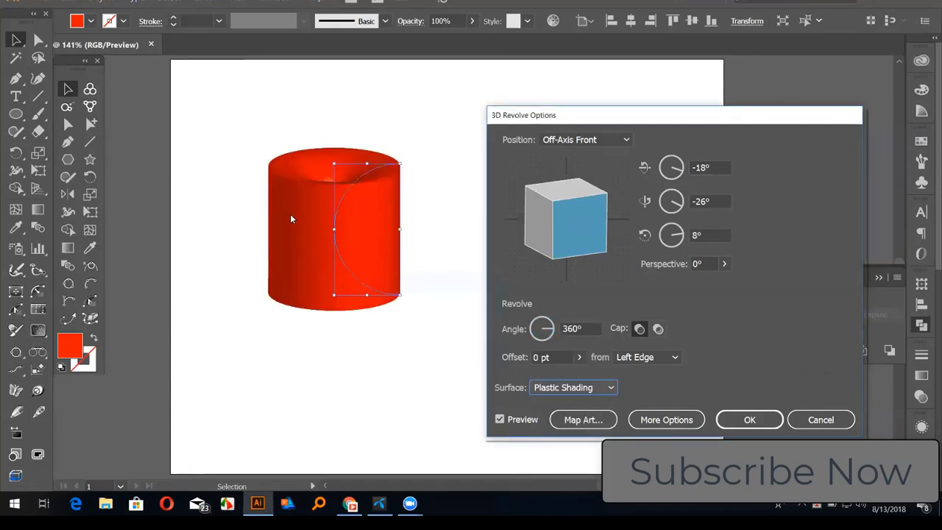
click(572, 388)
click(571, 420)
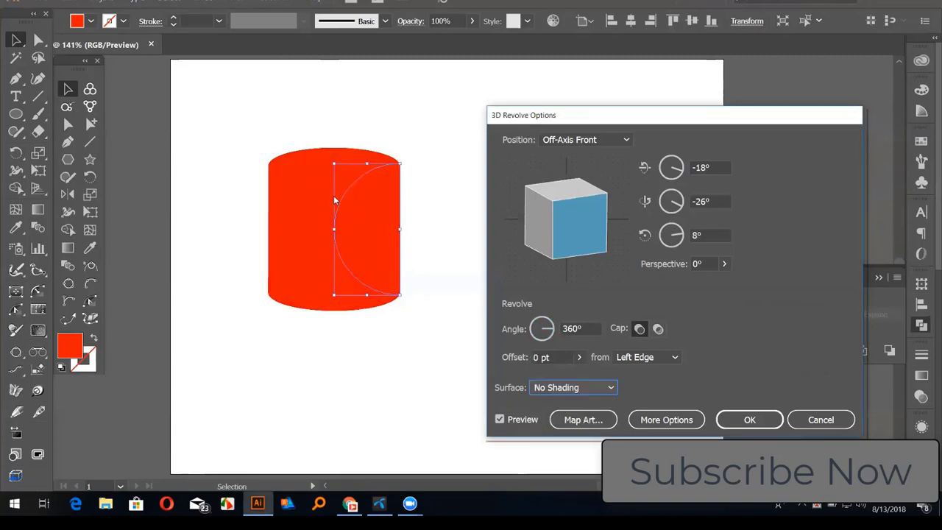
click(573, 387)
click(568, 440)
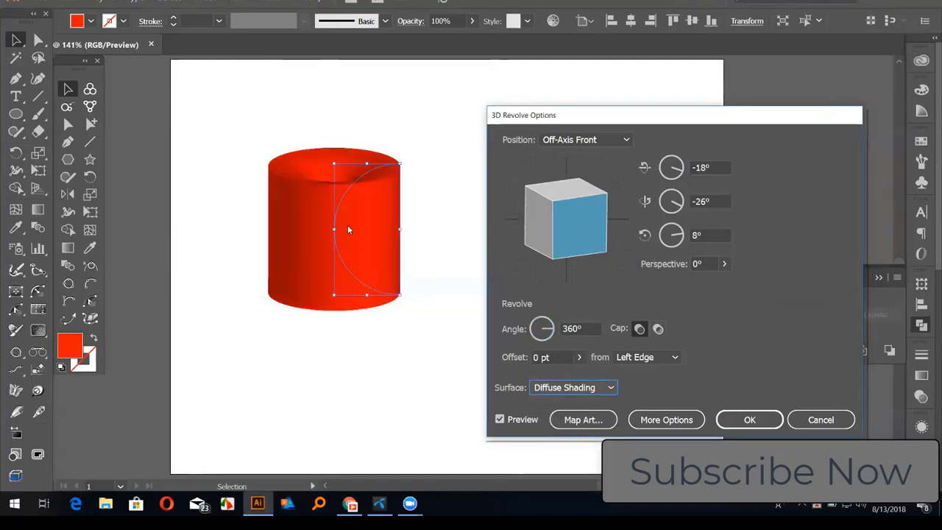
click(572, 387)
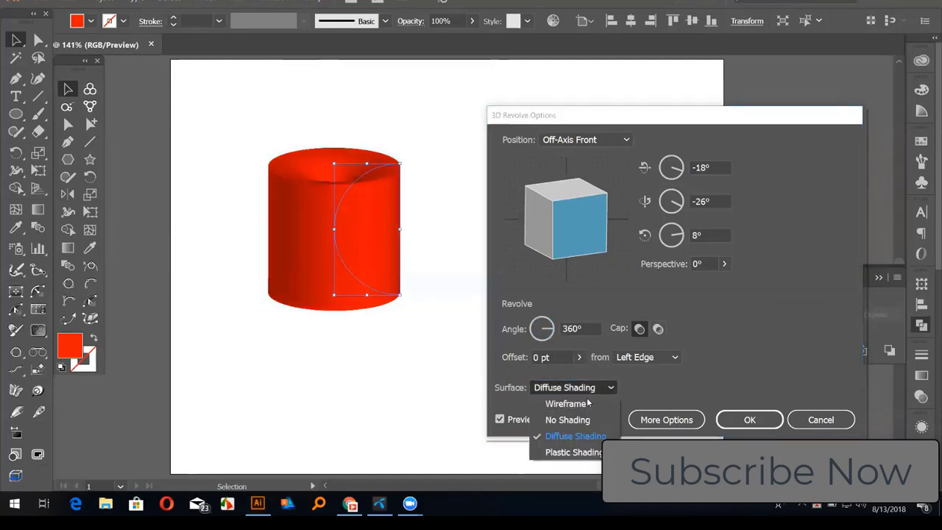
click(599, 388)
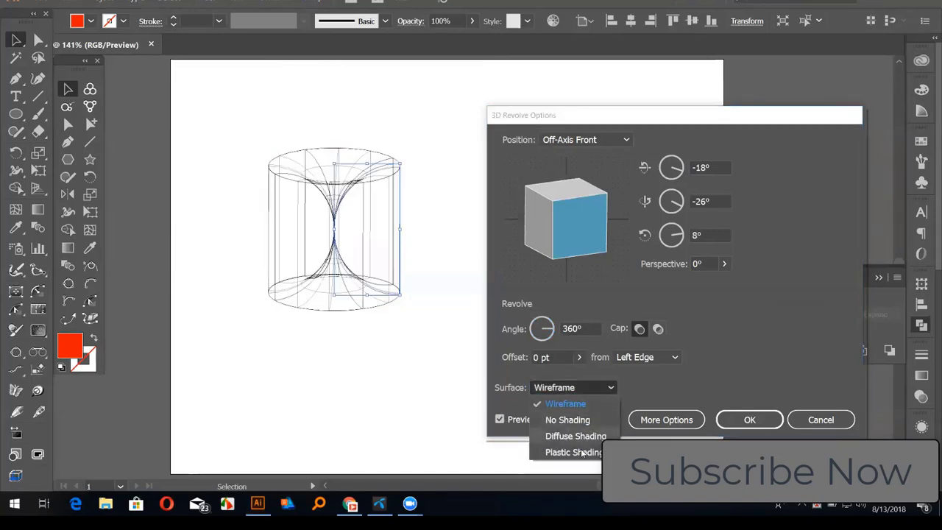
click(567, 401)
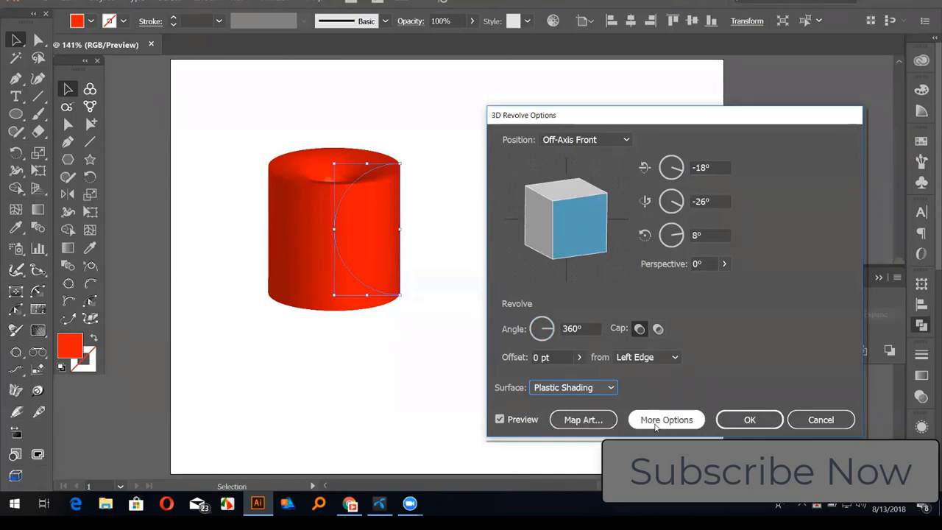
Reveal the revolve lighting options and reposition the light source on the shading sphere.
click(656, 425)
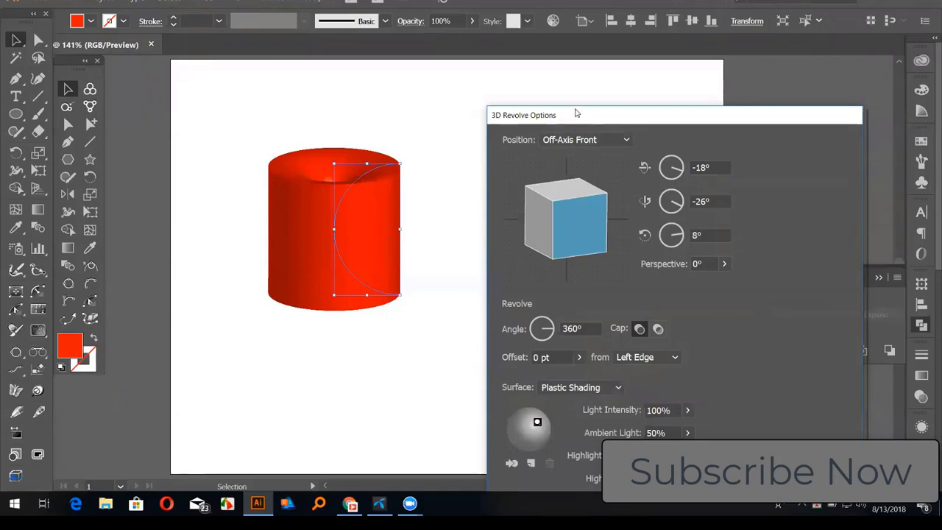
drag(576, 113, 610, 49)
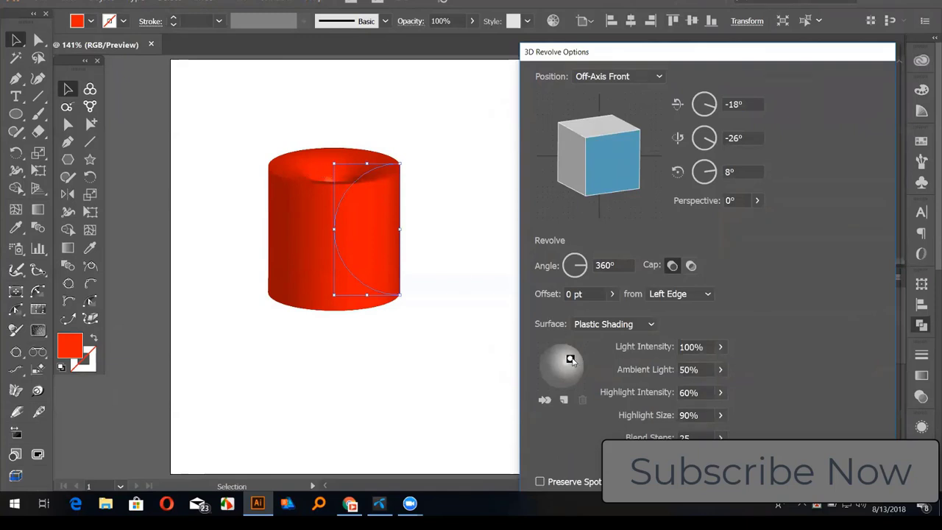
drag(570, 358, 548, 356)
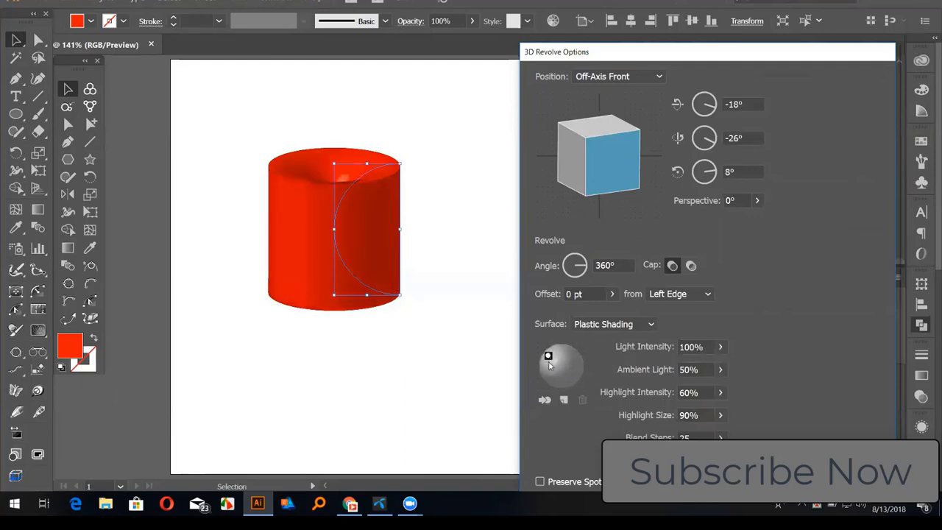
mouse_move(549, 356)
mouse_down()
mouse_move(550, 377)
mouse_move(573, 374)
mouse_move(568, 351)
mouse_move(577, 356)
mouse_up()
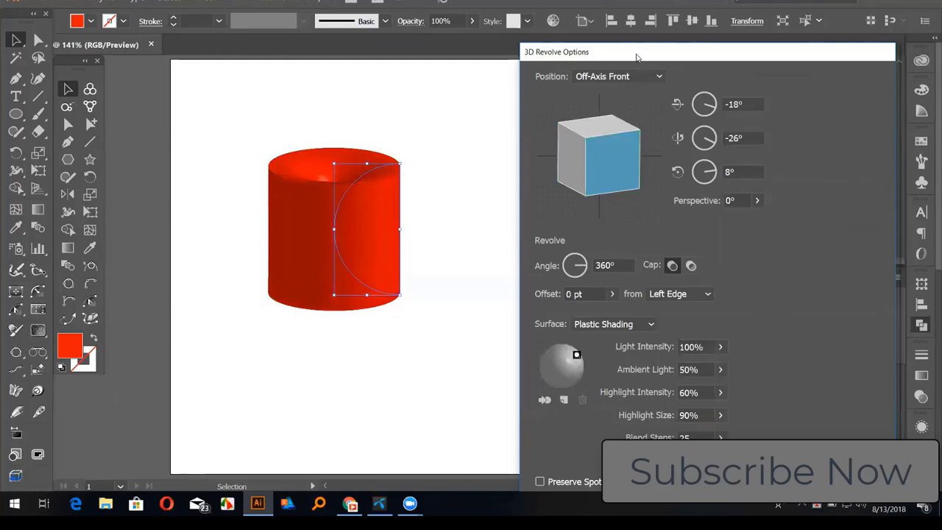
click(677, 294)
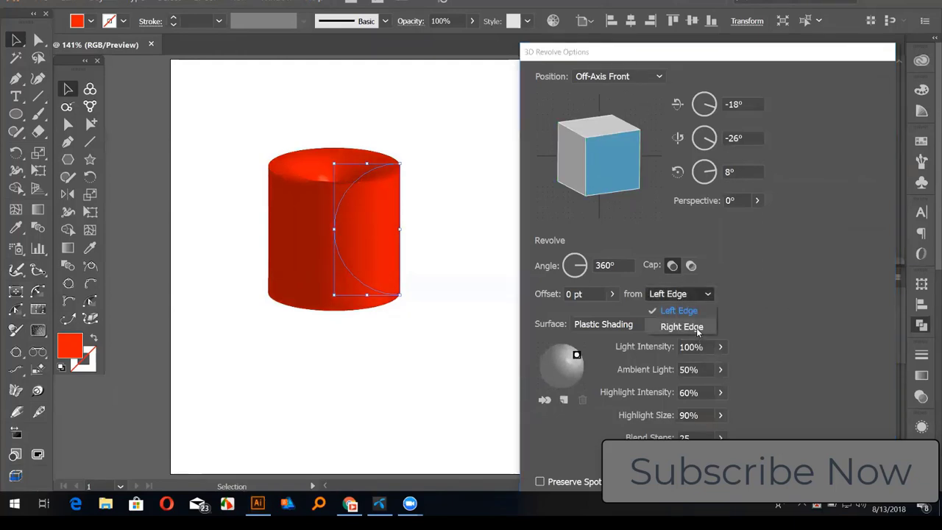
Revolve from the Right Edge into a sphere, trying the light at upper left then upper right.
click(692, 326)
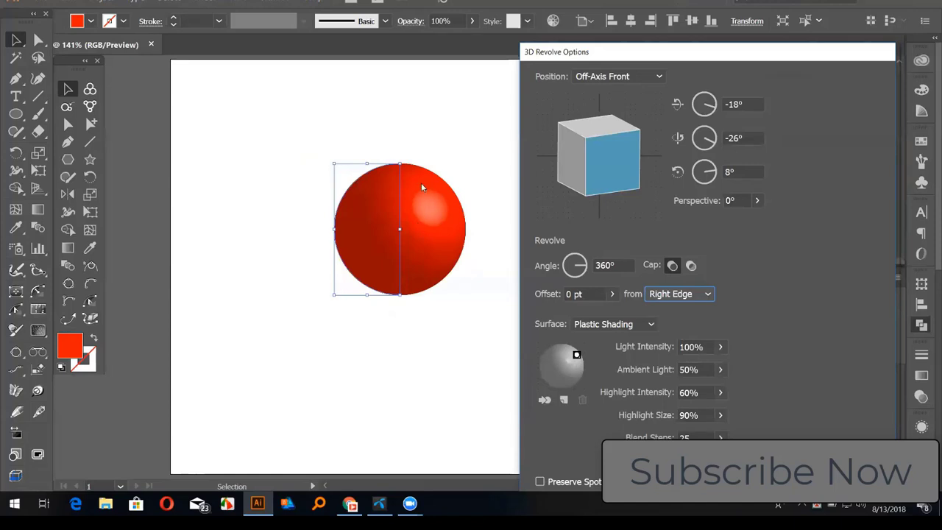
drag(577, 356, 546, 354)
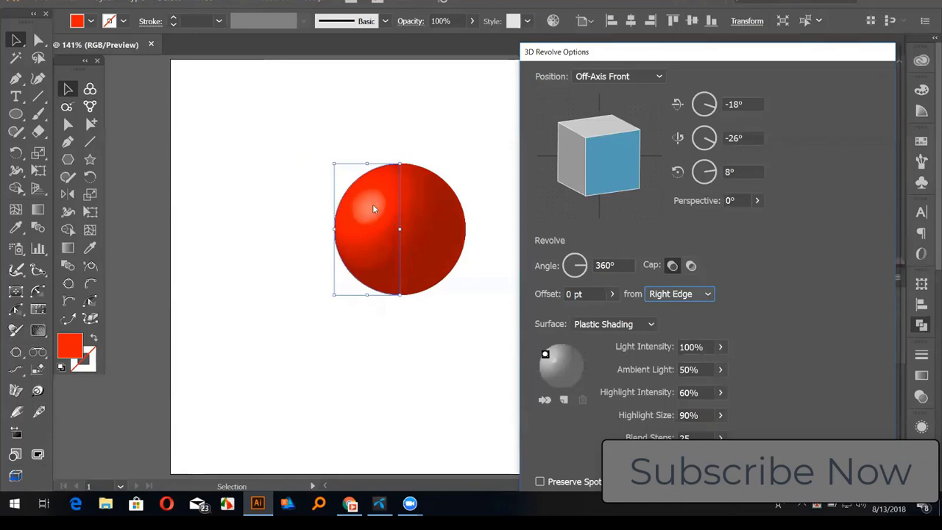
drag(545, 355, 572, 354)
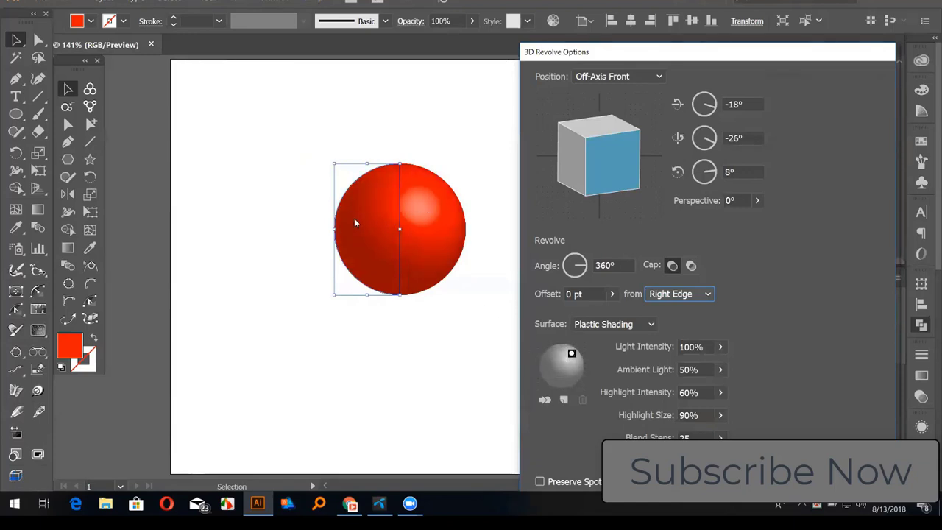
Add a second light at the sphere's lower left and lower Light Intensity to 56%.
click(564, 401)
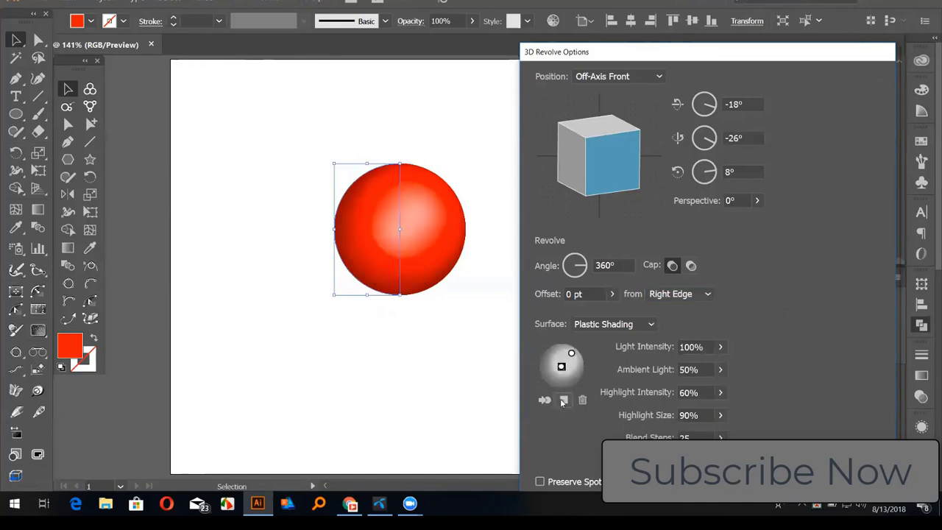
drag(562, 361, 542, 362)
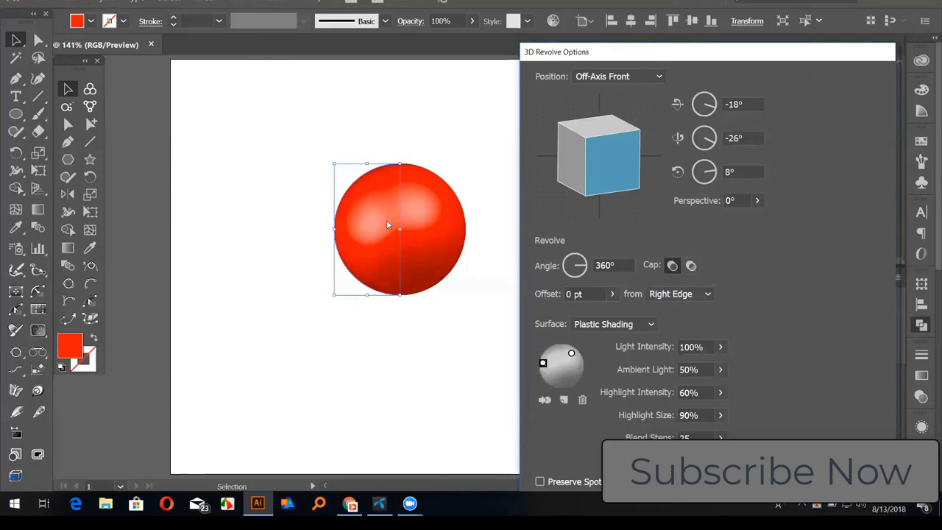
click(542, 364)
click(719, 368)
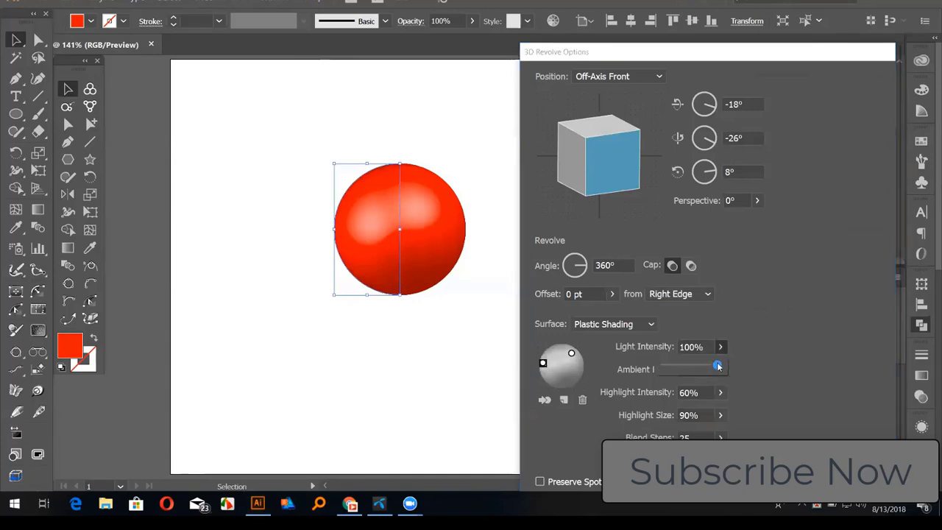
drag(717, 364, 693, 365)
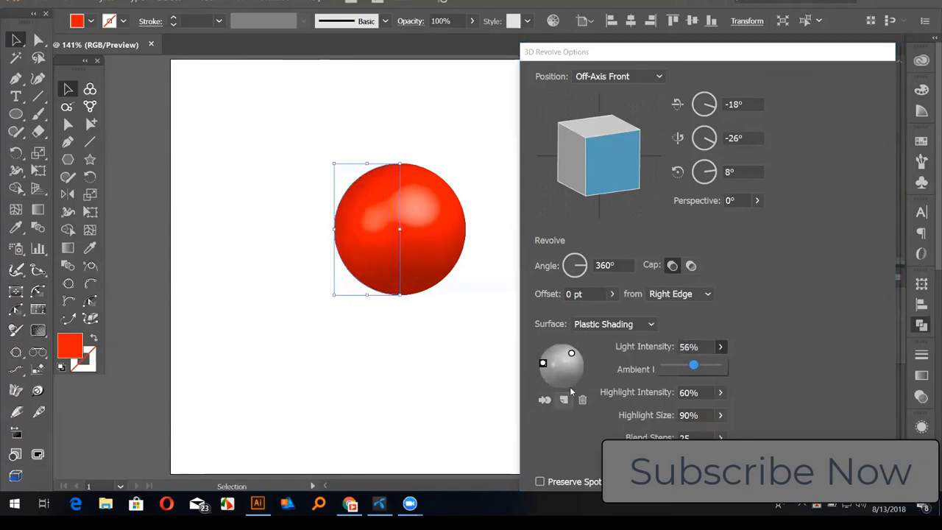
mouse_move(543, 364)
mouse_down()
mouse_move(537, 371)
mouse_move(551, 380)
mouse_move(542, 365)
mouse_up()
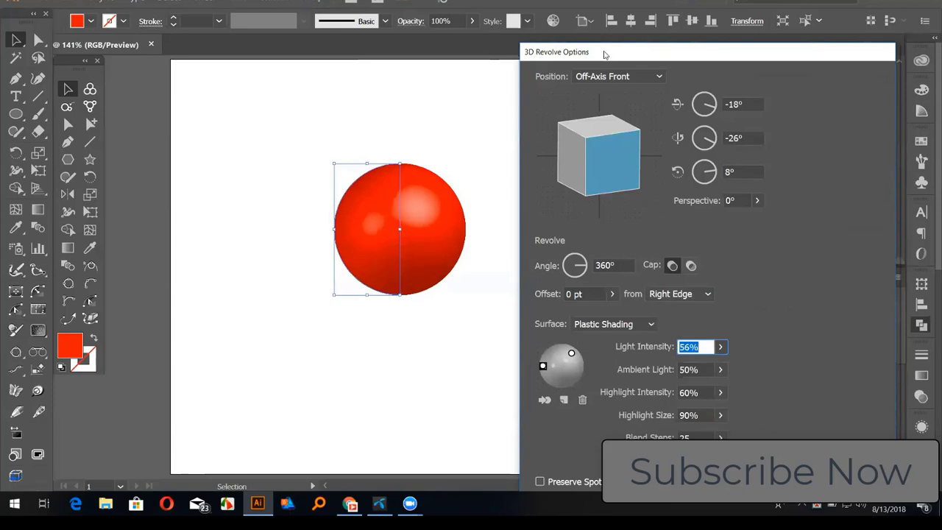
drag(604, 53, 583, 0)
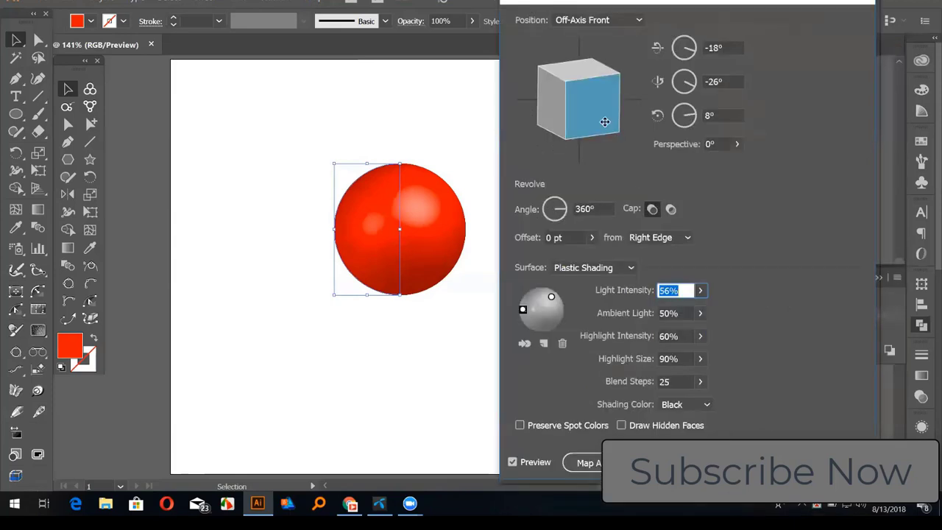
click(689, 405)
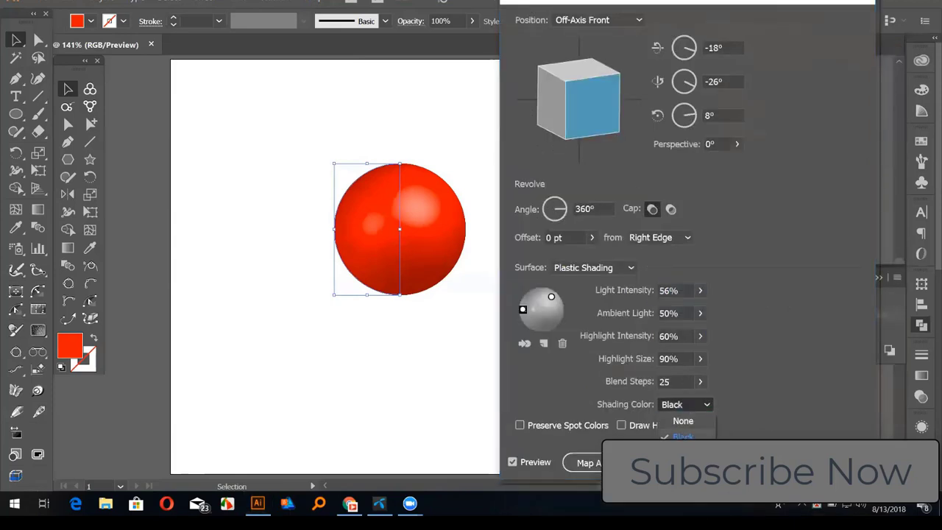
click(686, 407)
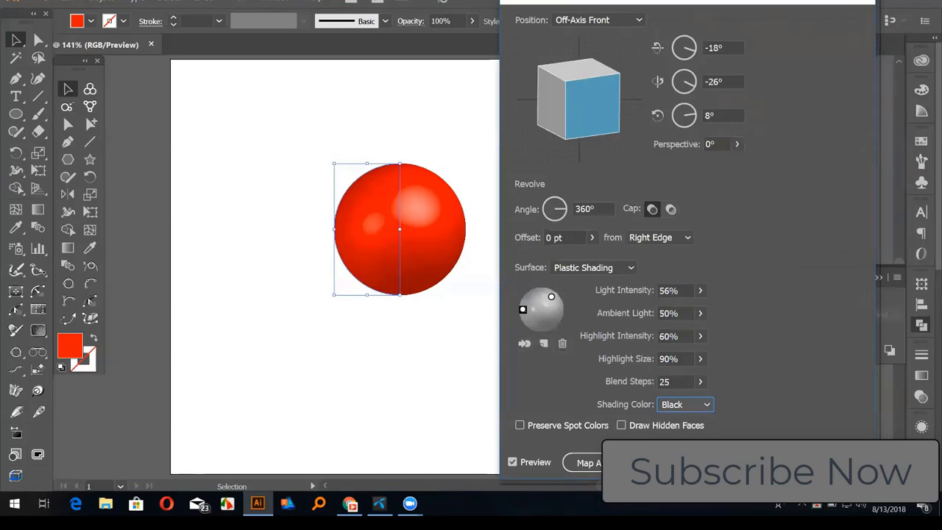
Cancel the 3D Revolve, delete the left half-circle, and switch to the Chrome browser.
key(Escape)
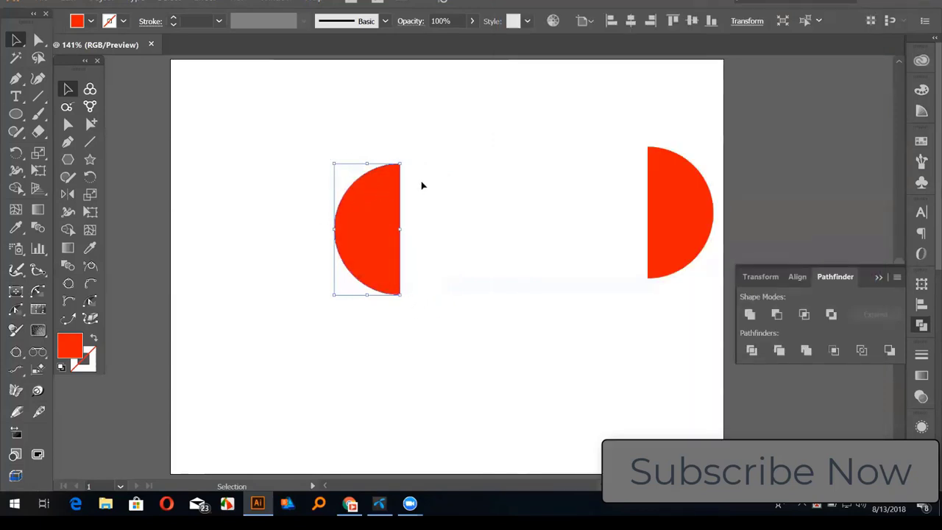
key(Delete)
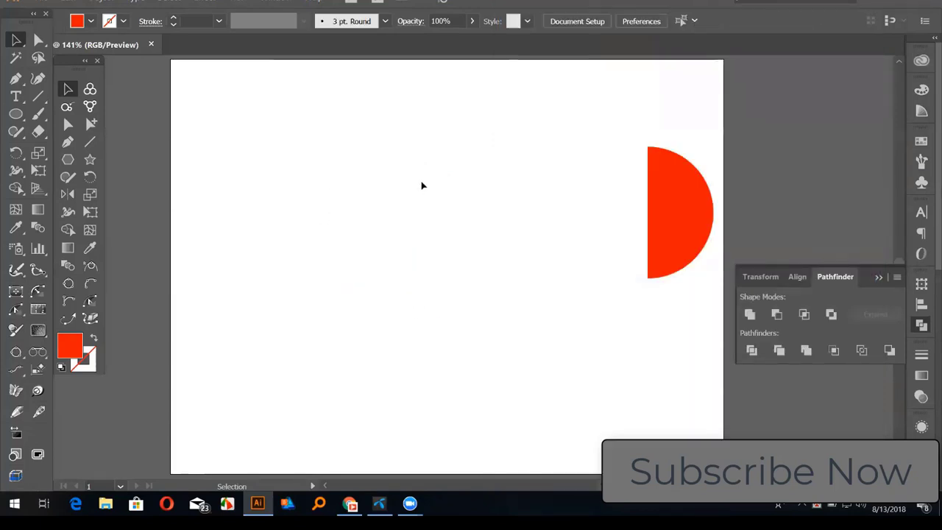
click(16, 79)
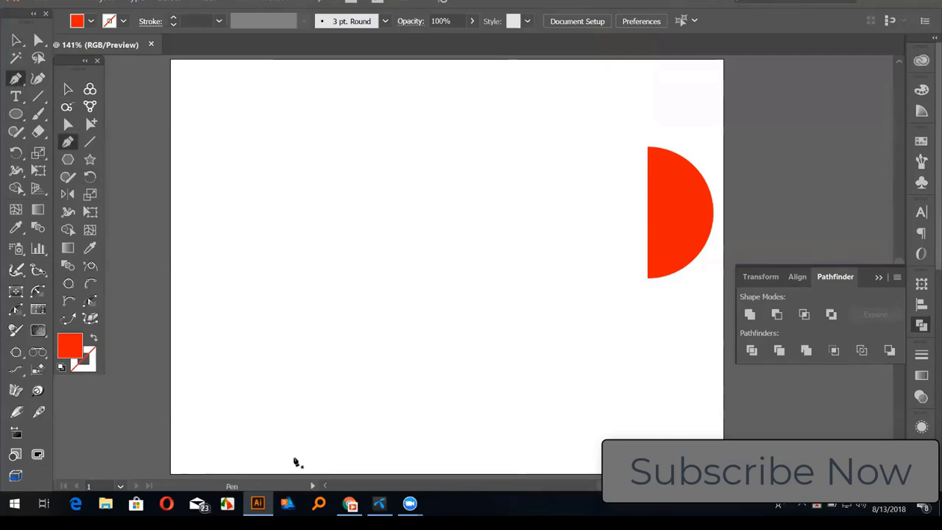
click(350, 504)
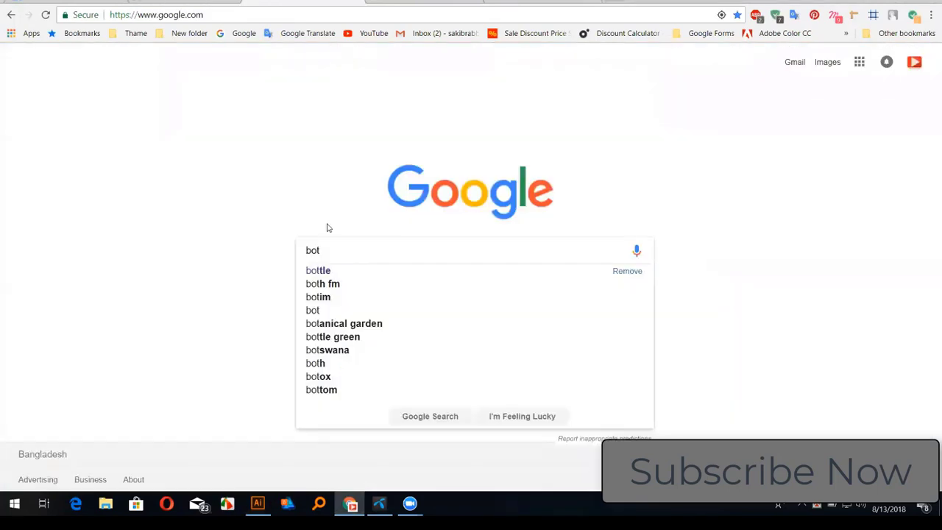
Search Google Images for 'bottle' and scroll through the bottle photo results.
text(tle)
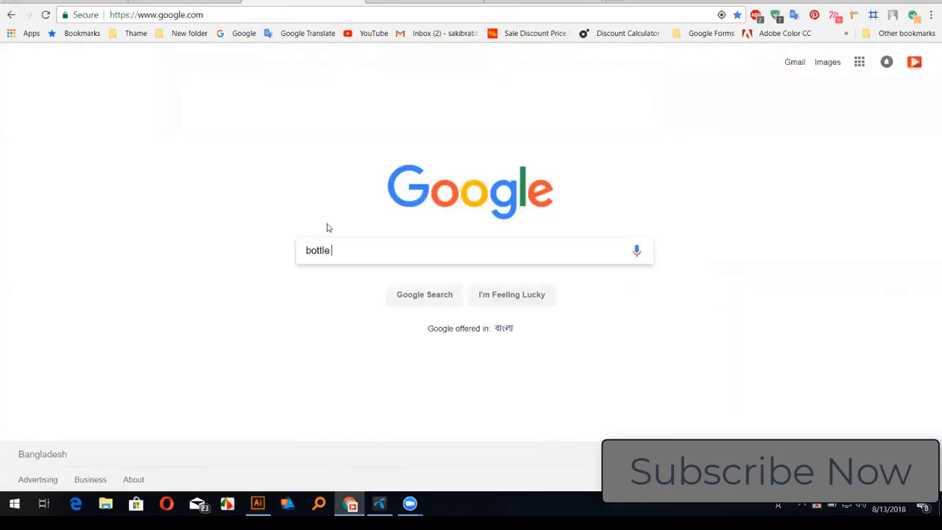
key(Return)
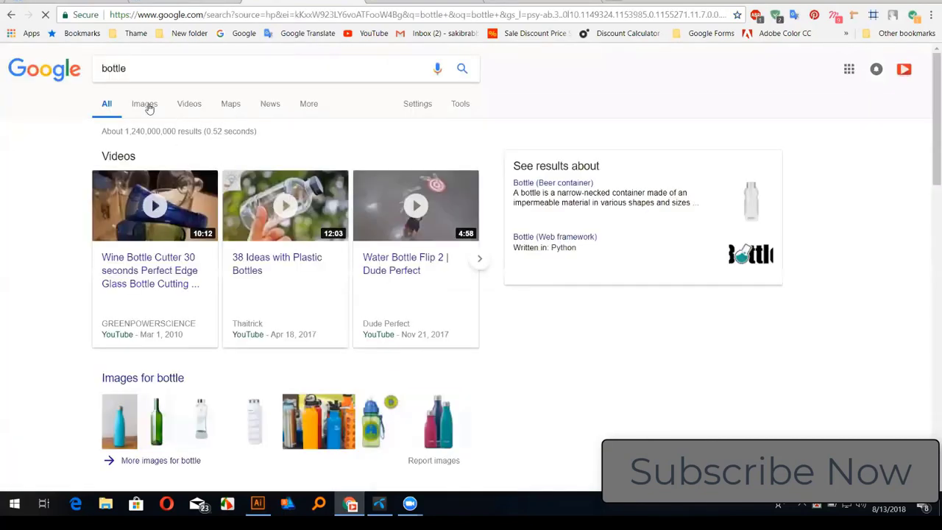
click(148, 107)
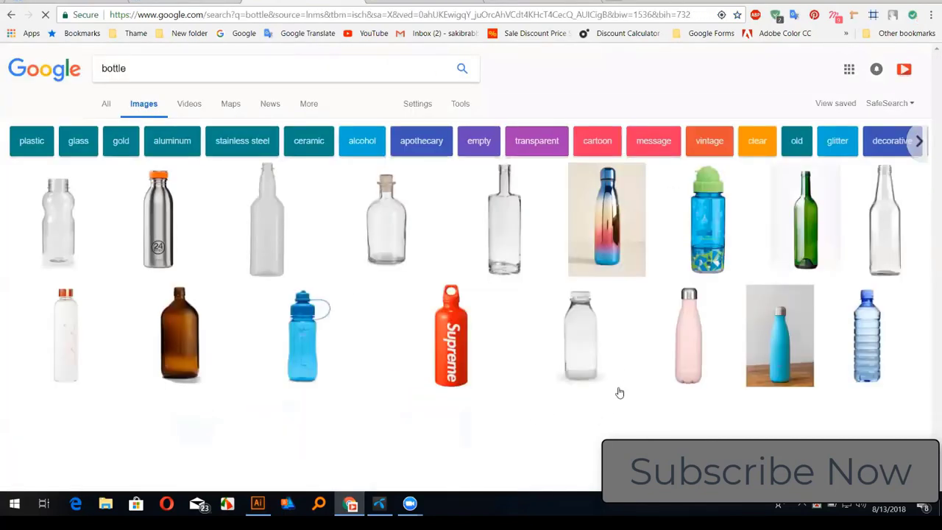
scroll(567, 361, down, 4)
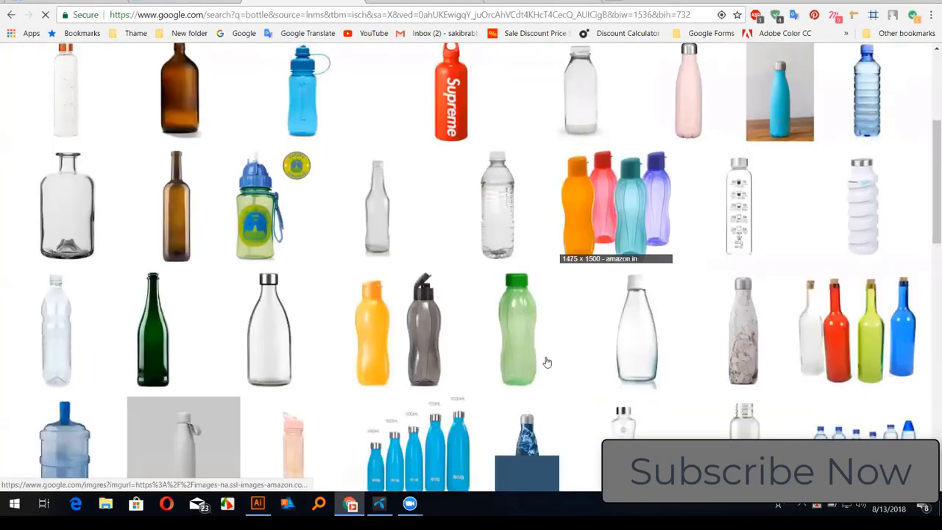
scroll(547, 363, down, 5)
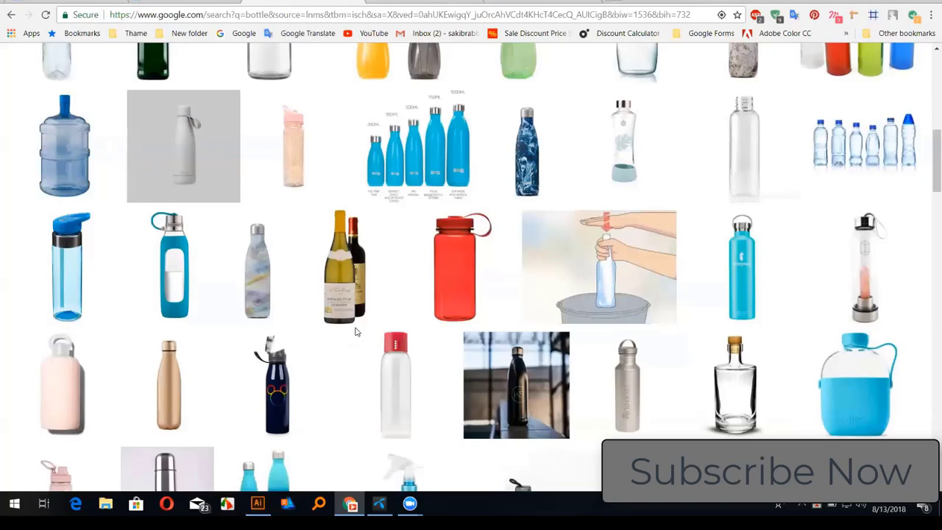
scroll(387, 337, down, 3)
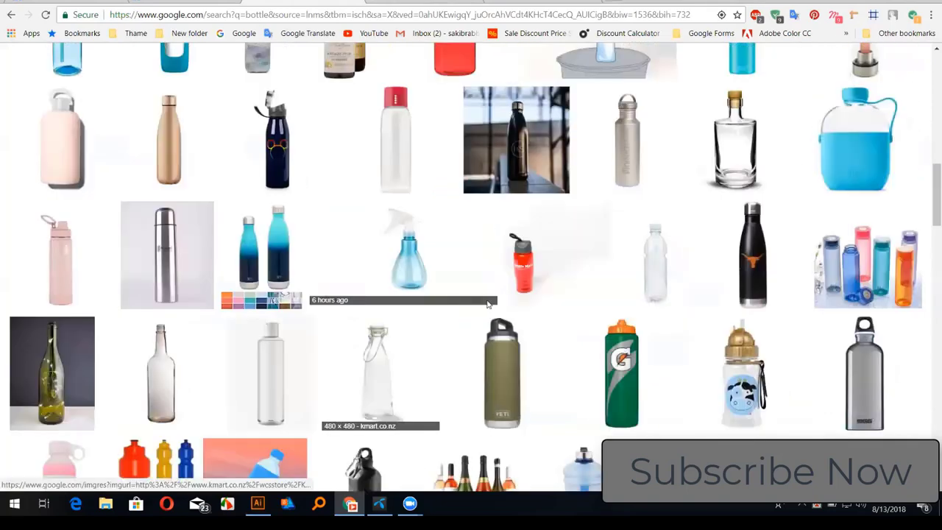
scroll(491, 302, down, 5)
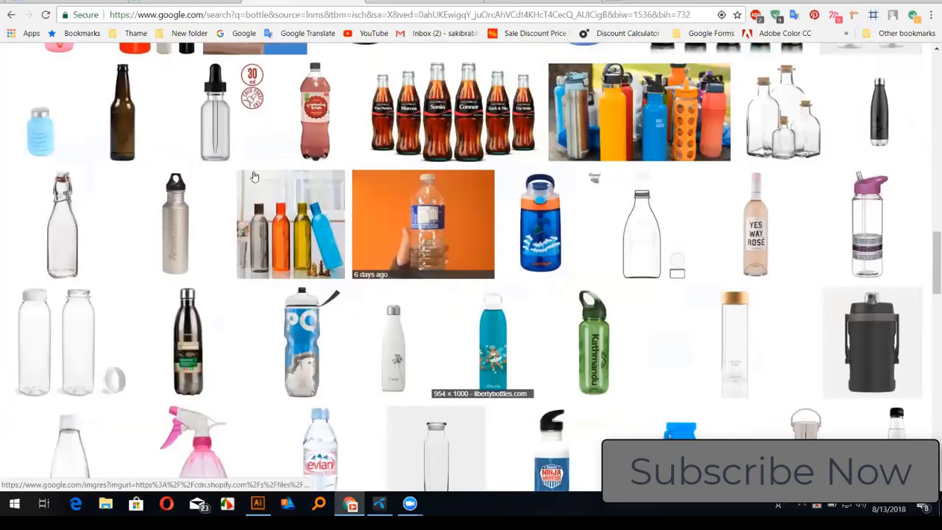
scroll(254, 180, down, 6)
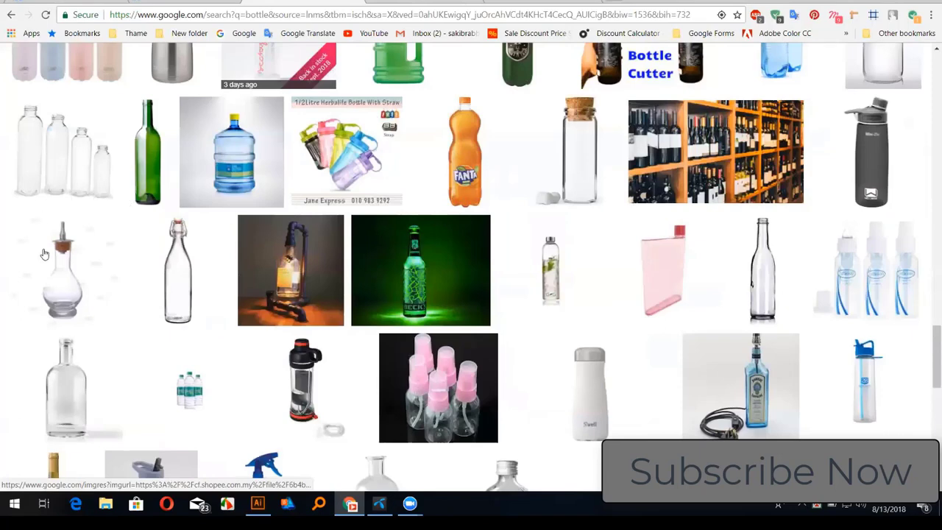
scroll(160, 351, down, 8)
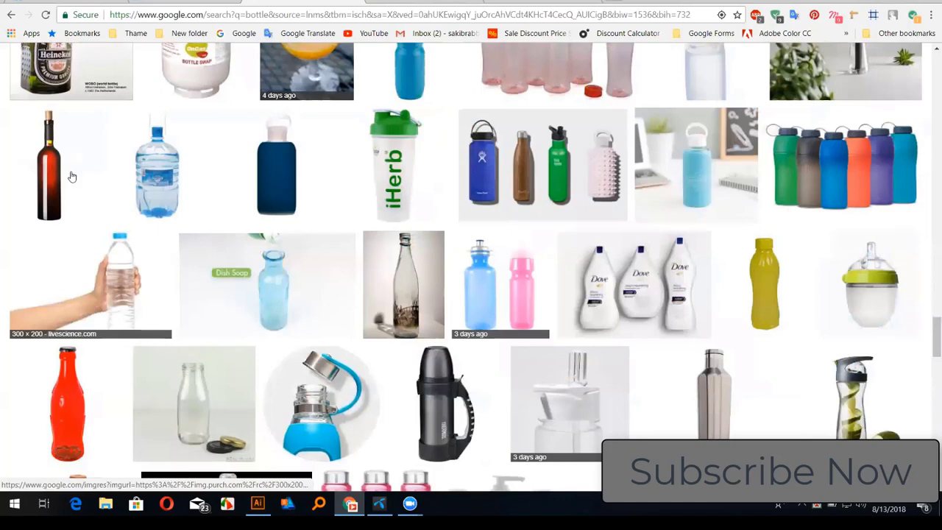
scroll(72, 177, down, 4)
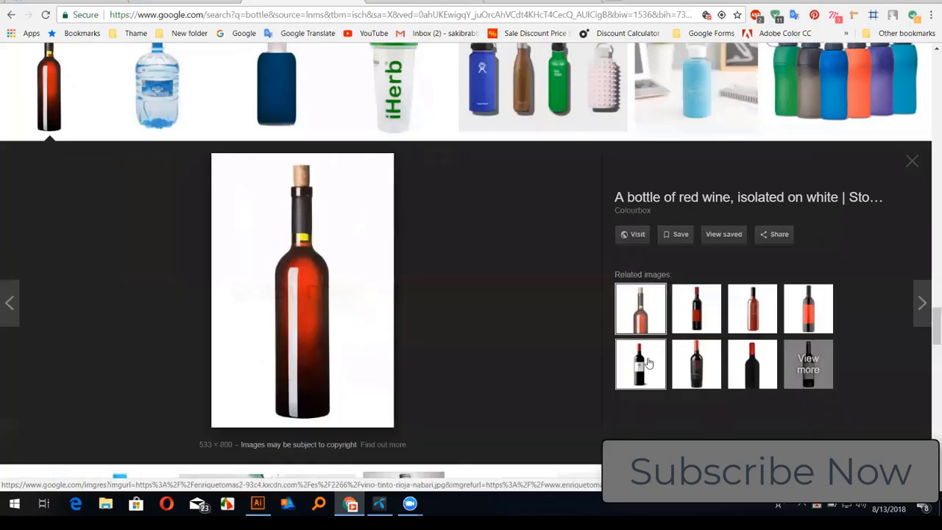
Copy the Nabari red wine bottle image and return to Illustrator.
click(648, 362)
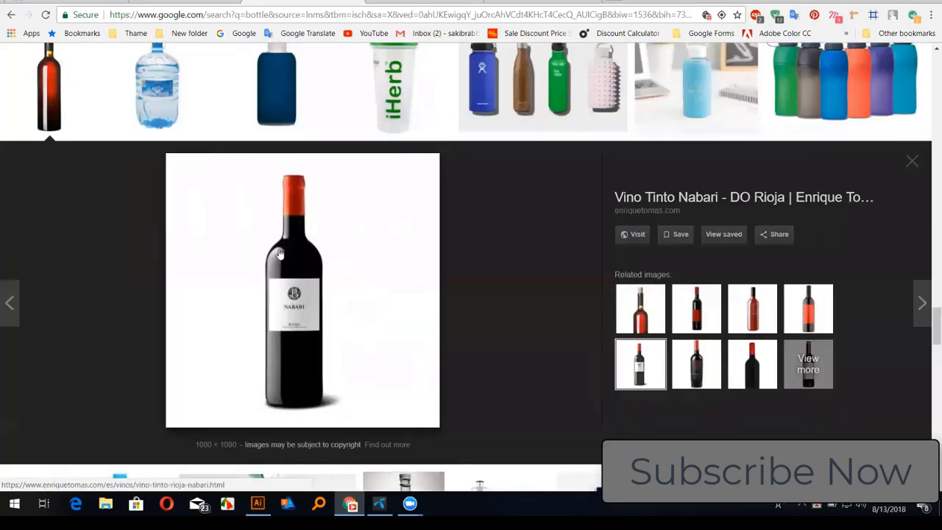
right_click(280, 253)
click(335, 372)
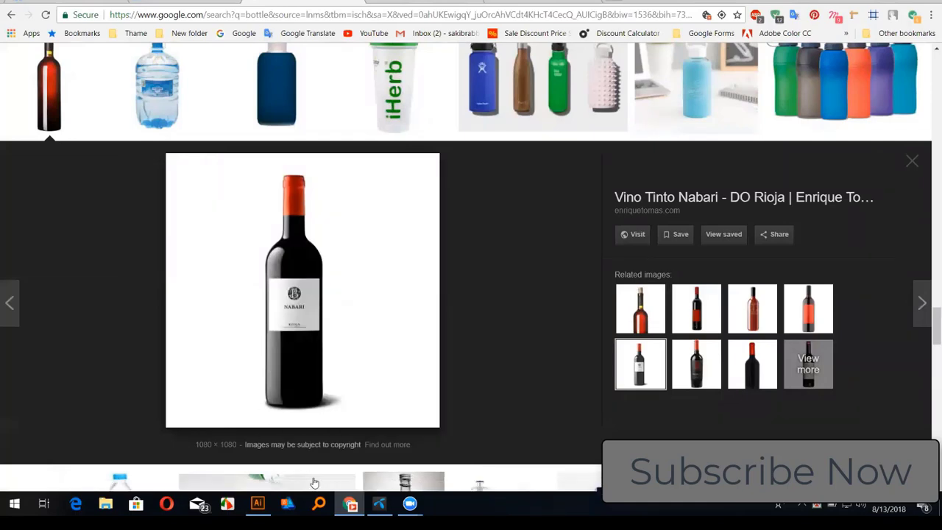
click(257, 504)
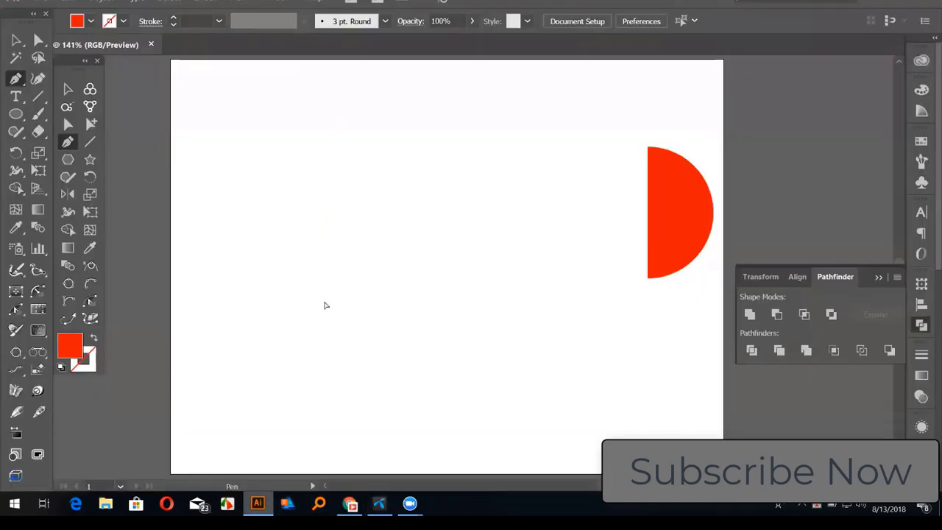
Paste the Nabari bottle photo, delete the red half-circle, and scale the photo to fit the artboard.
key(ctrl+v)
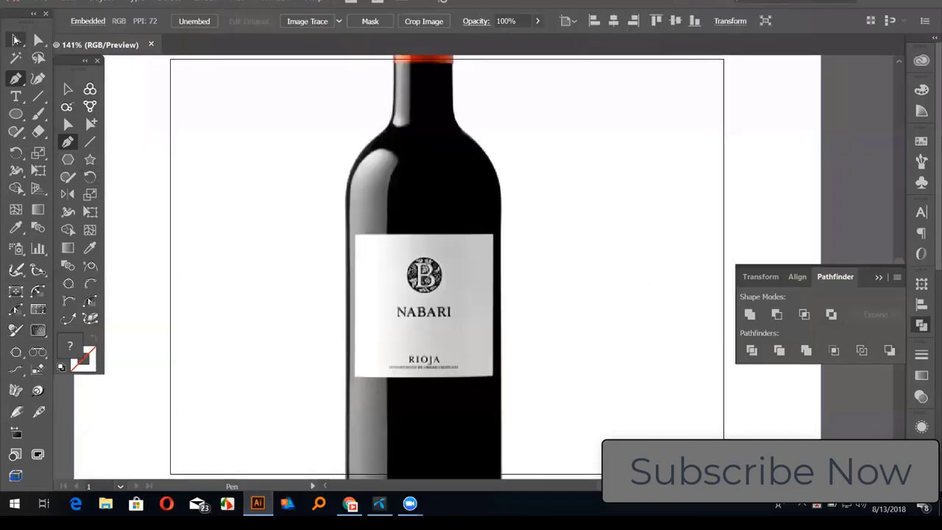
key(ctrl+minus)
key(ctrl+minus)
click(15, 40)
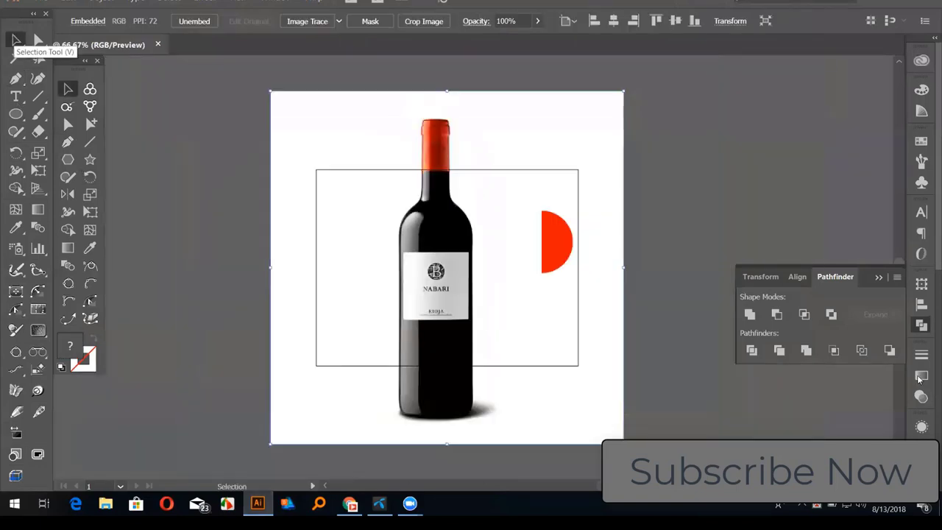
click(555, 249)
key(Delete)
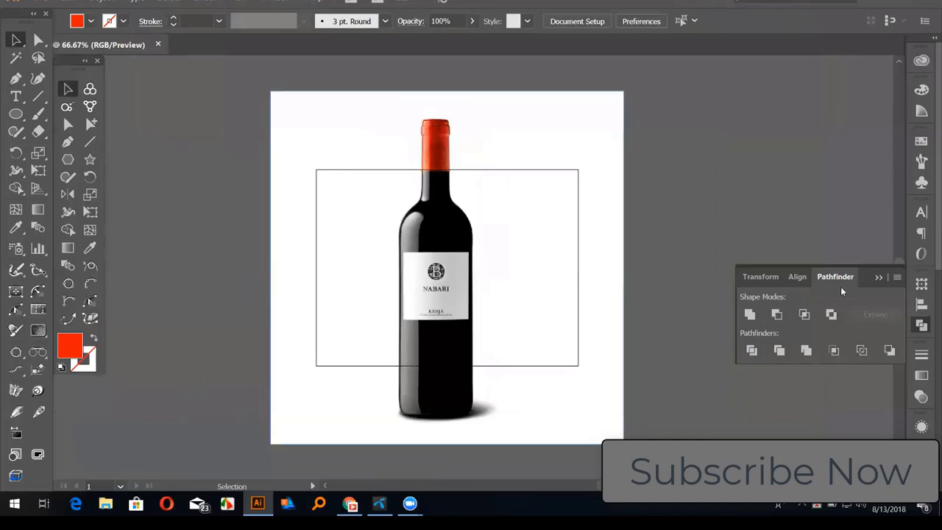
click(573, 276)
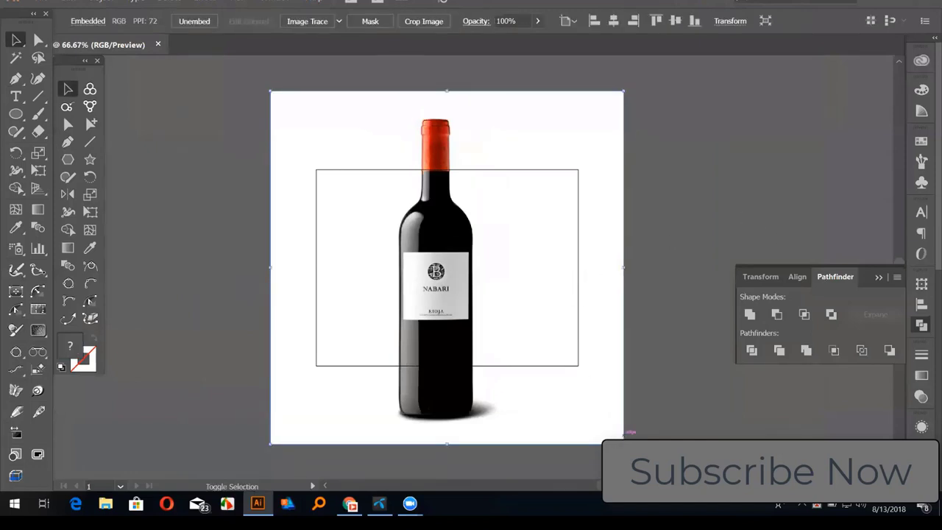
drag(583, 396, 558, 369)
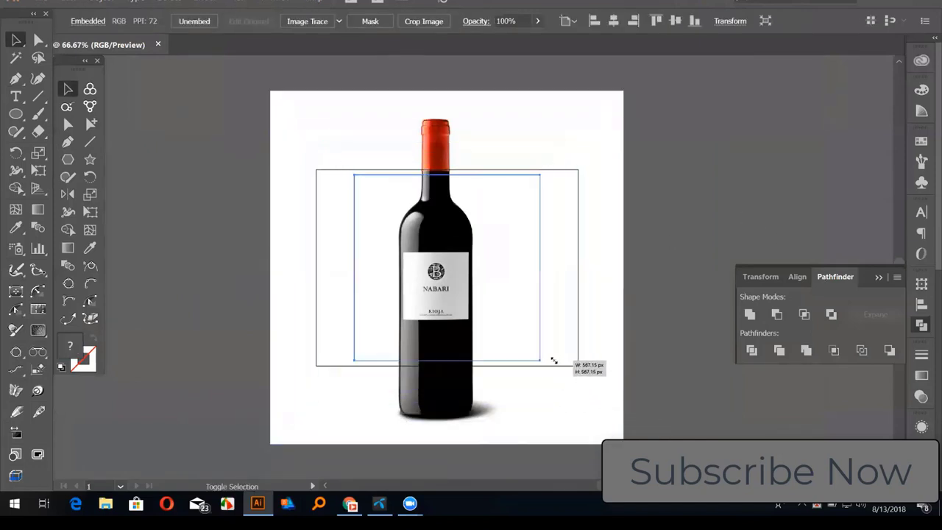
click(523, 407)
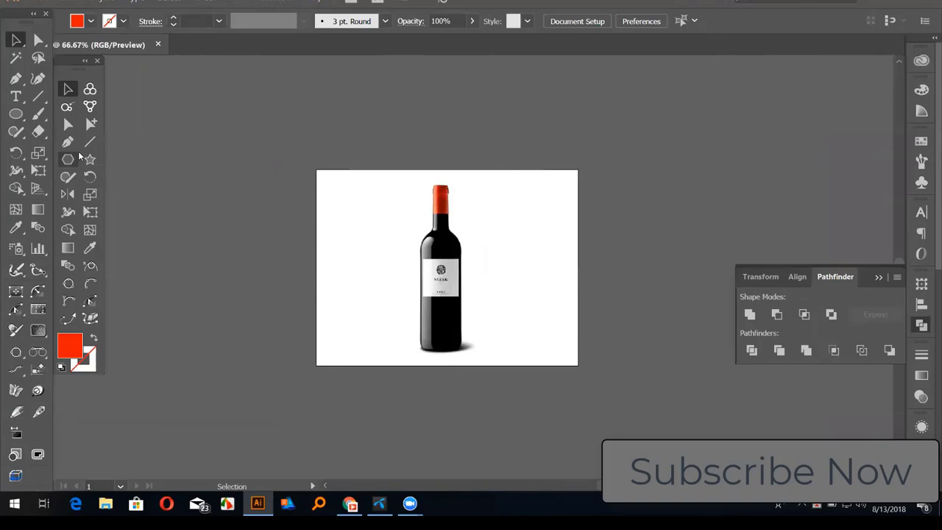
Zoom in closely on the bottle's cap with the Pen tool ready.
key(ctrl+equal)
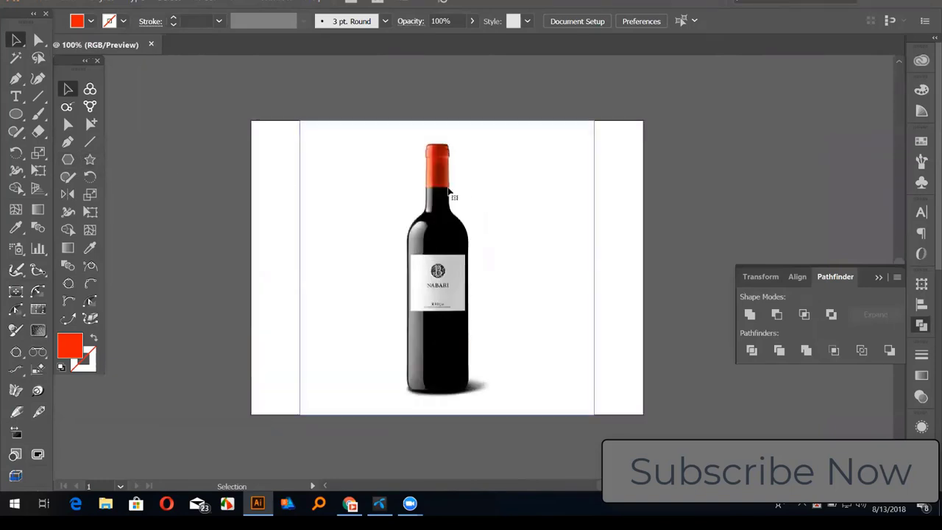
click(435, 179)
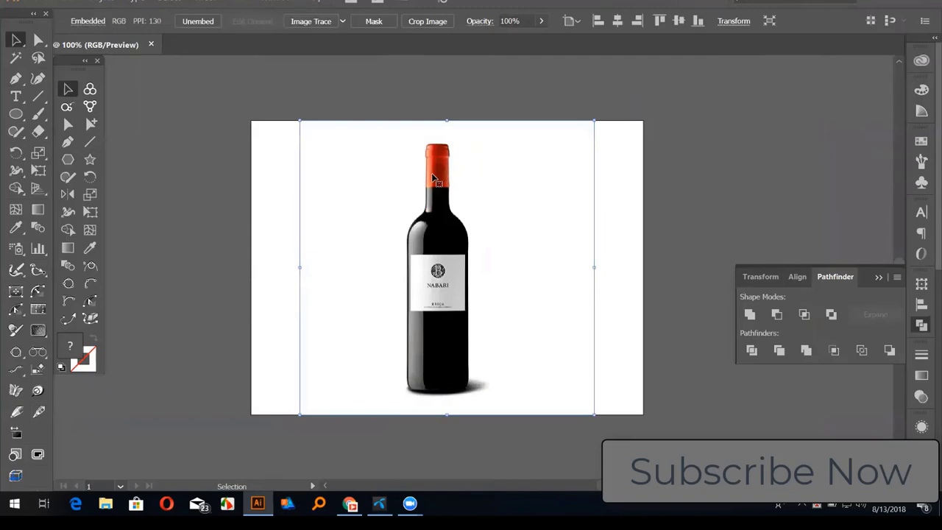
key(a)
key(ctrl+shift+a)
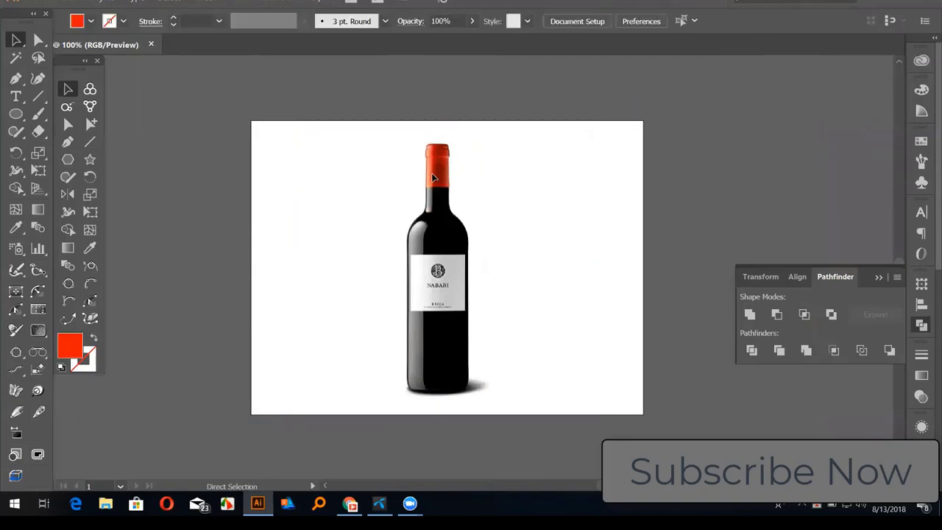
key(v)
key(ctrl+equal)
key(ctrl+equal)
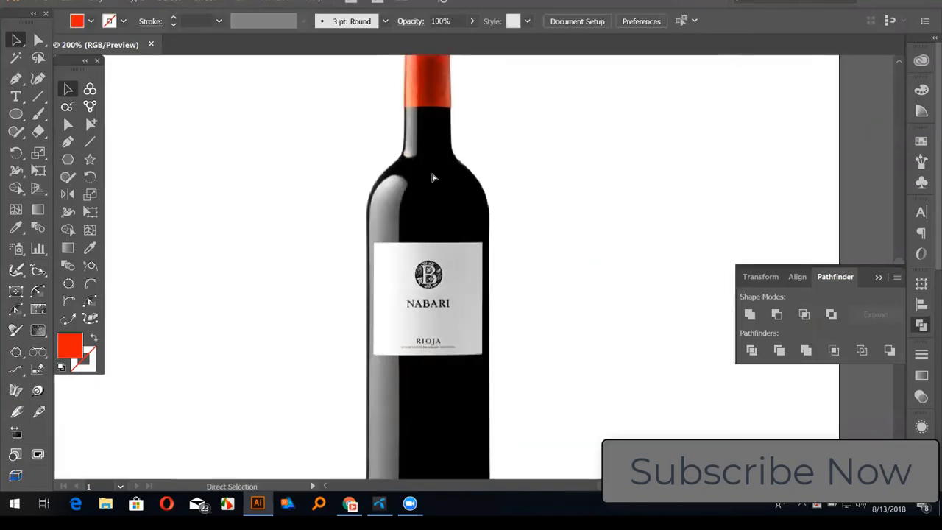
mouse_move(466, 249)
mouse_down()
mouse_move(467, 354)
mouse_move(469, 331)
mouse_up()
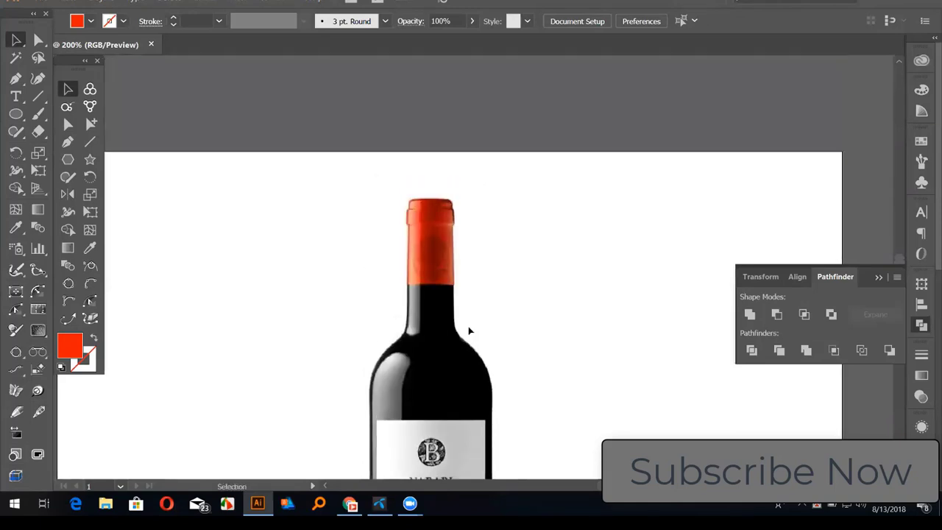
key(p)
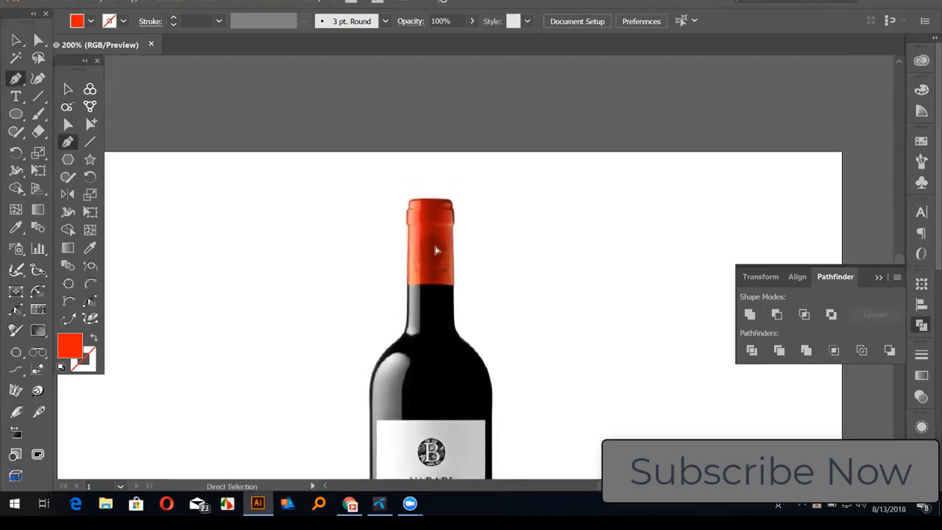
scroll(436, 251, up, 2)
drag(395, 158, 457, 243)
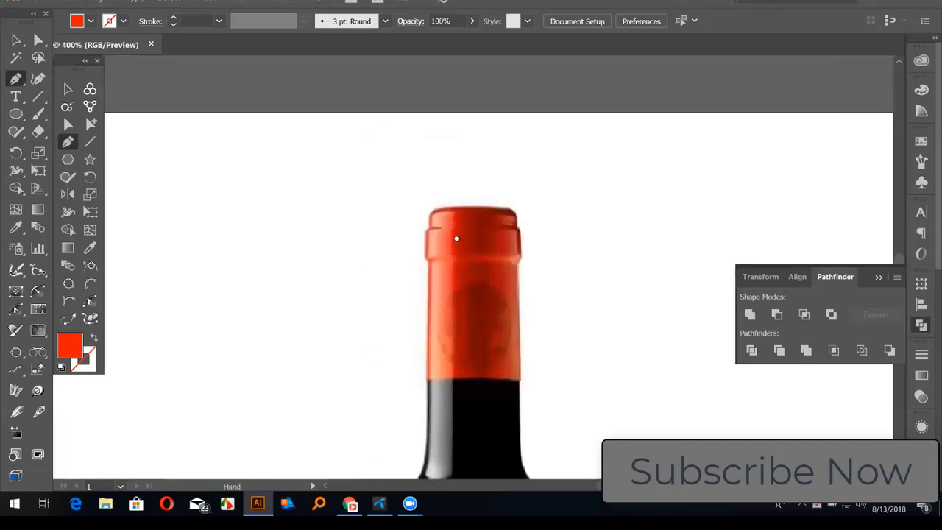
scroll(456, 243, up, 1)
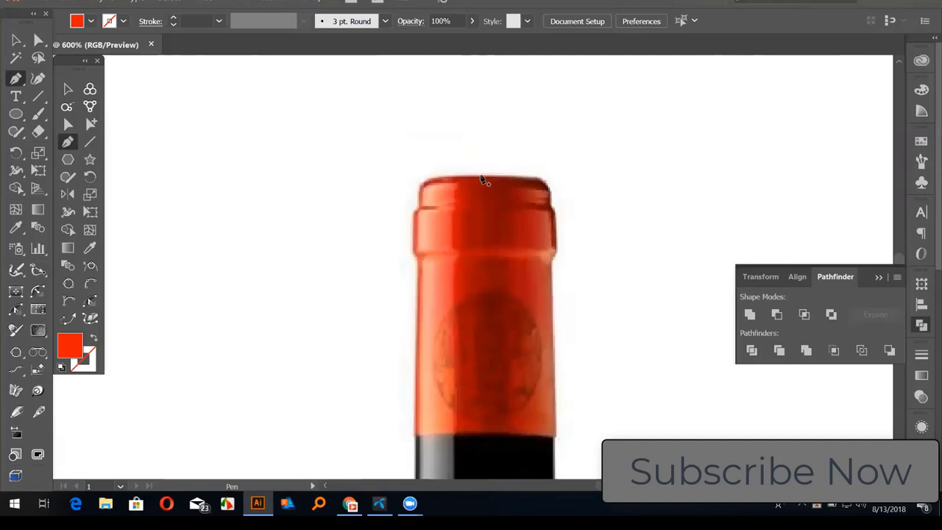
Trace the cap's top and left edge as an unfilled red stroke path.
click(483, 179)
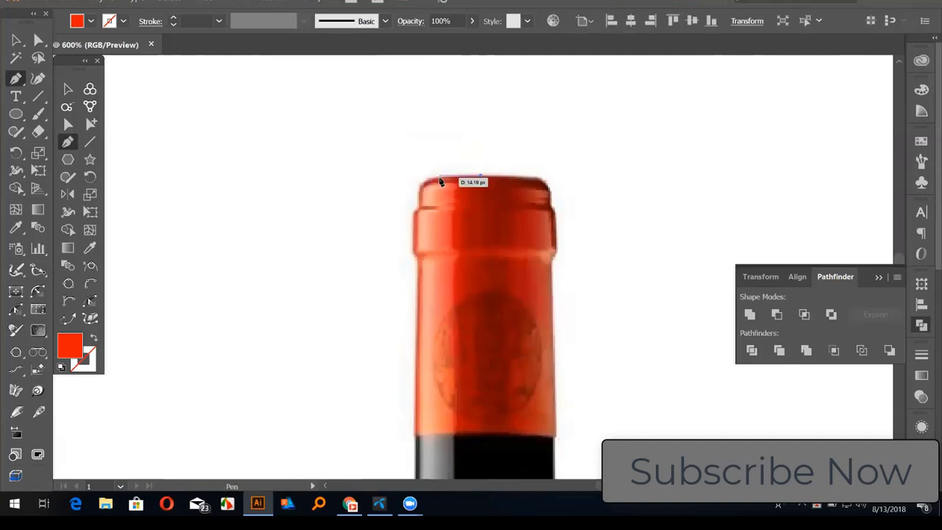
click(426, 177)
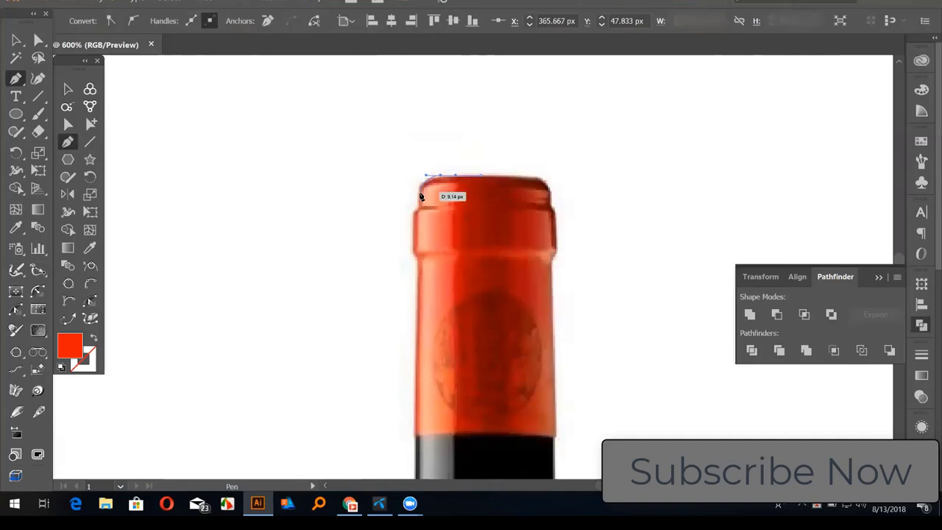
click(421, 195)
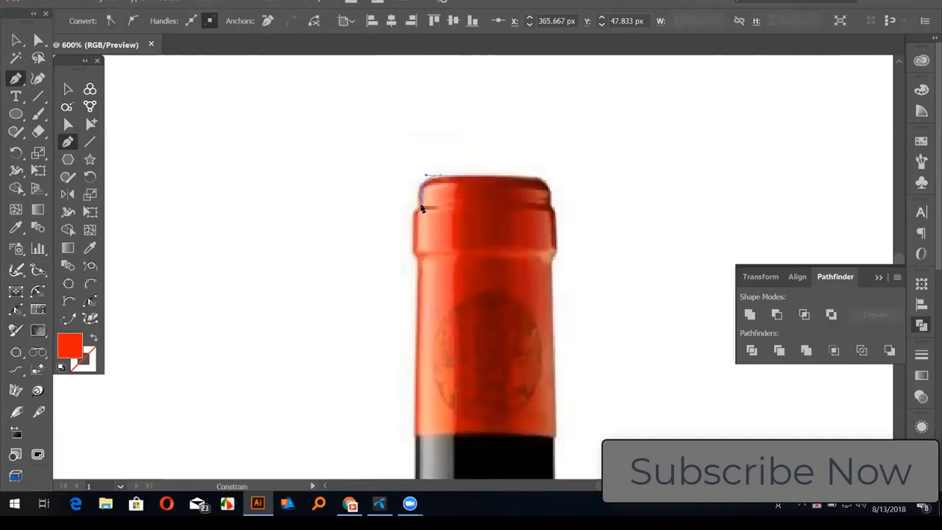
drag(422, 208, 421, 210)
key(shift+x)
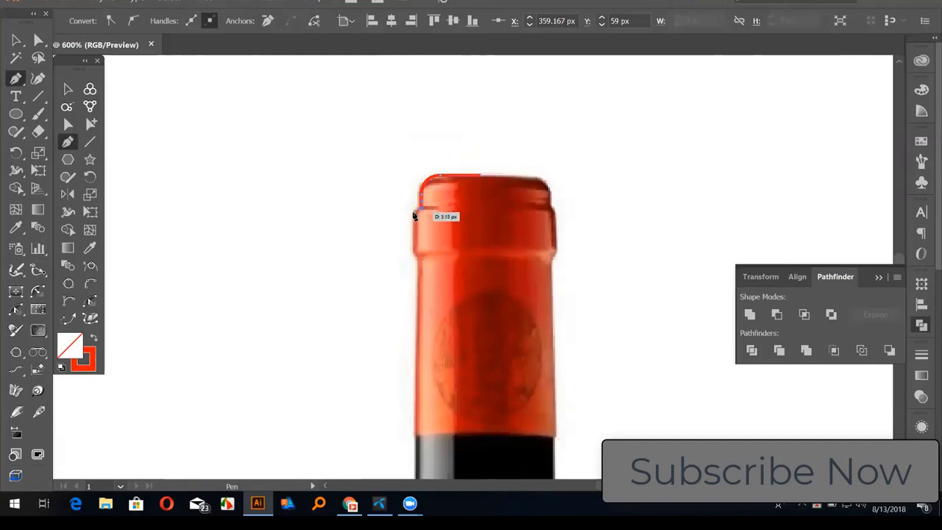
drag(415, 214, 415, 254)
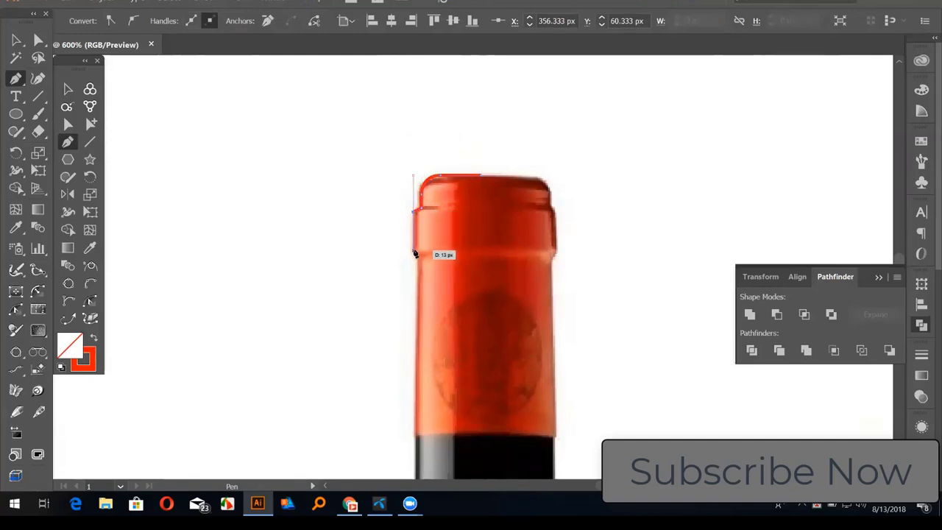
drag(421, 209, 439, 100)
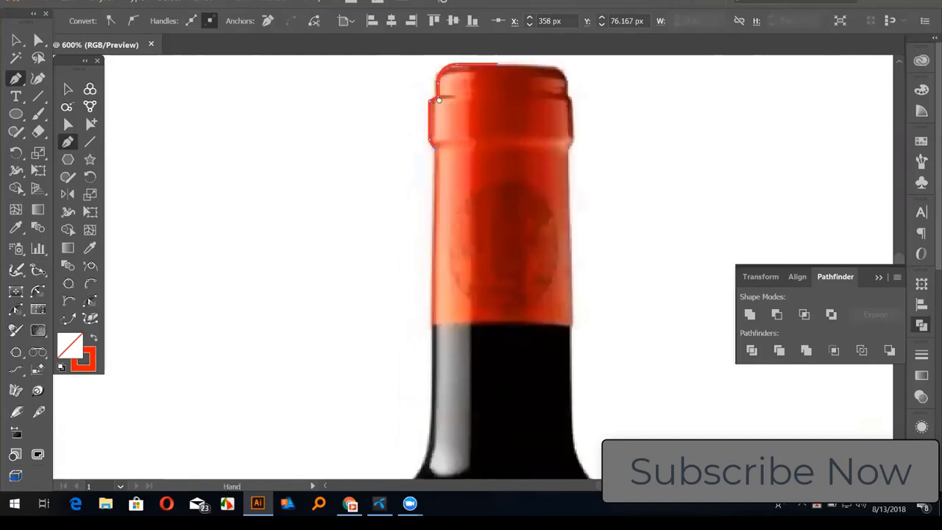
scroll(438, 271, down, 1)
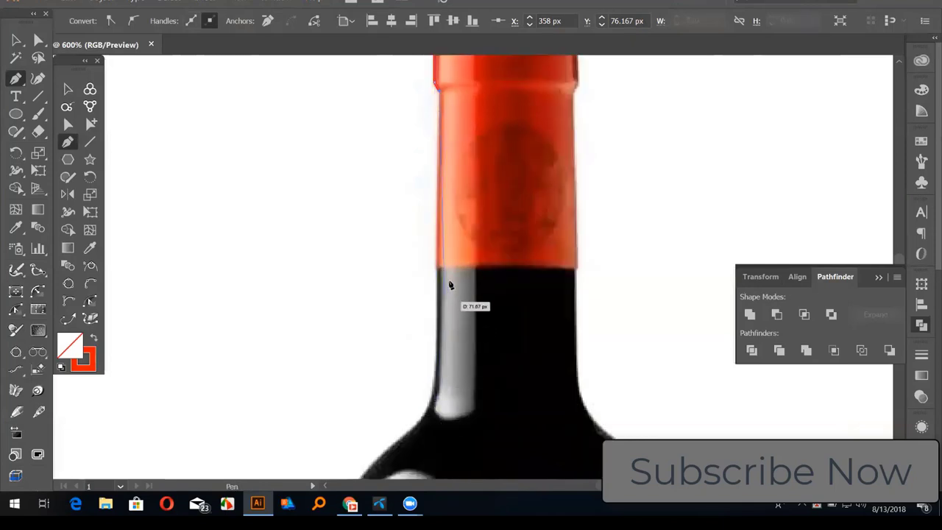
click(440, 268)
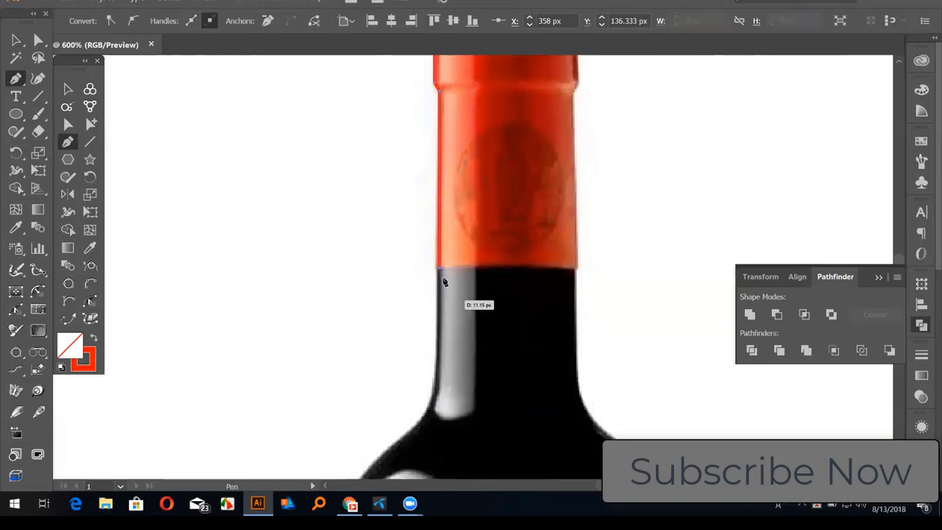
Continue the red path down the bottle neck and around the shoulder's outer curve.
drag(475, 332, 457, 366)
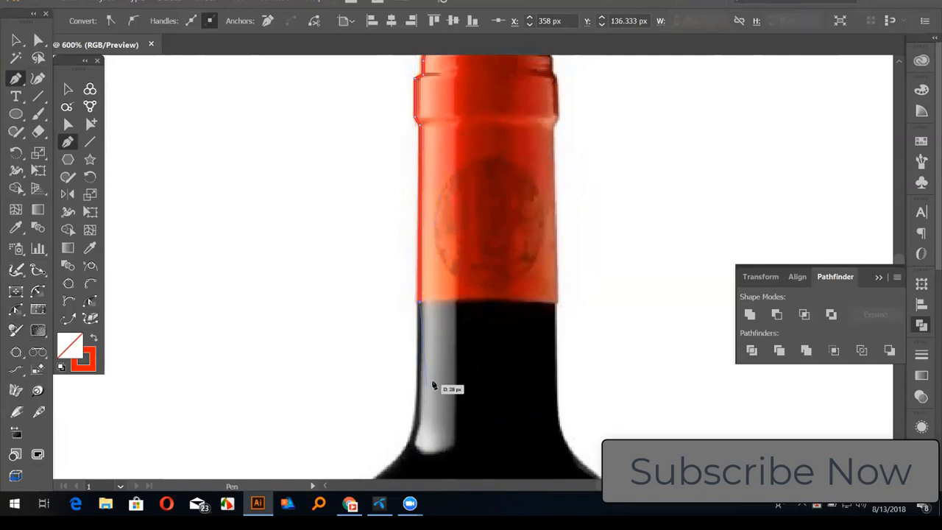
drag(433, 386, 426, 289)
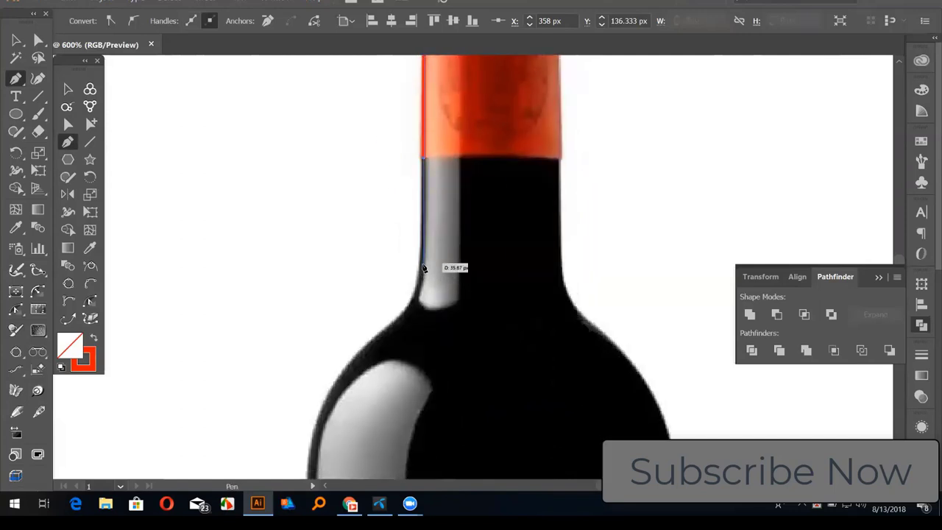
click(423, 274)
click(423, 301)
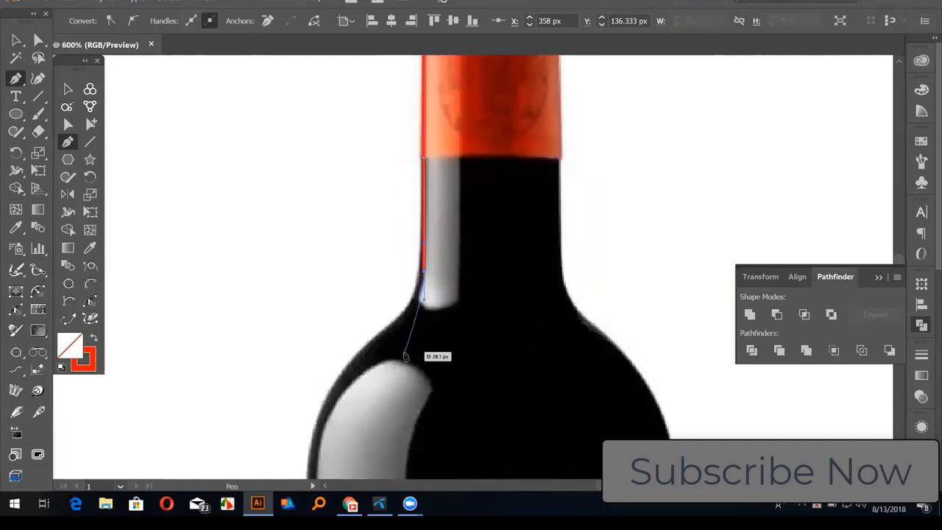
scroll(501, 276, down, 3)
scroll(488, 280, left, 3)
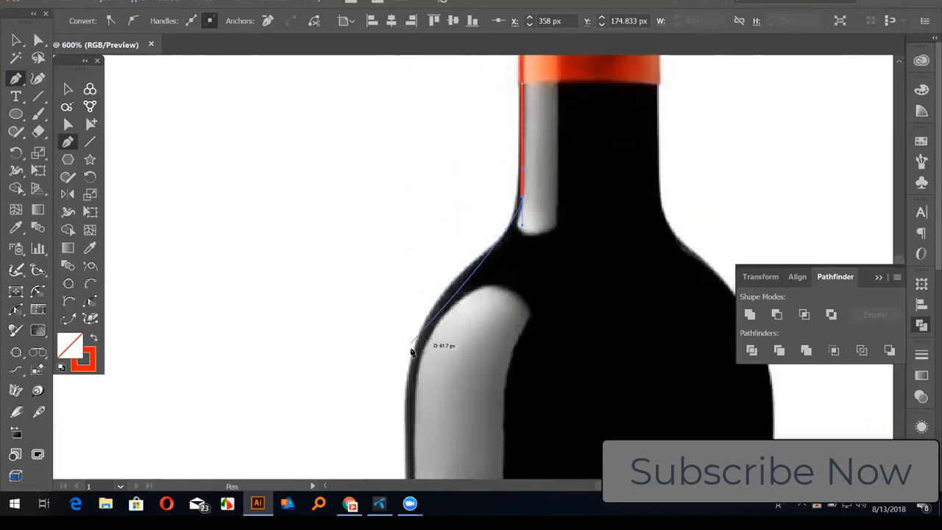
scroll(428, 327, down, 3)
scroll(429, 328, left, 1)
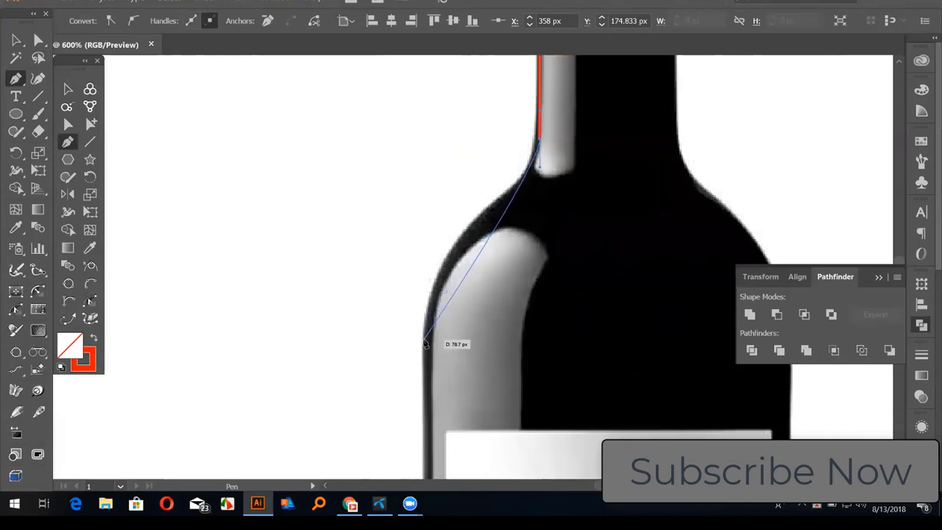
drag(425, 343, 410, 459)
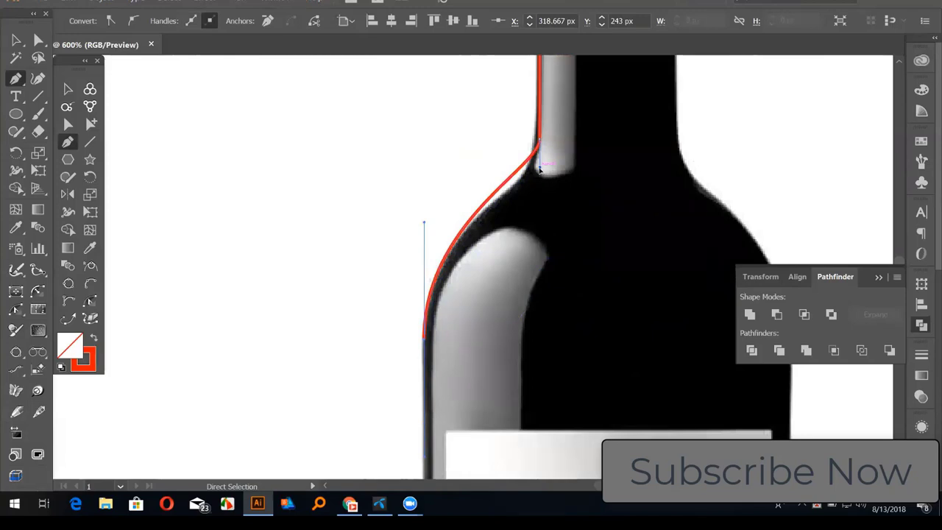
drag(540, 169, 537, 196)
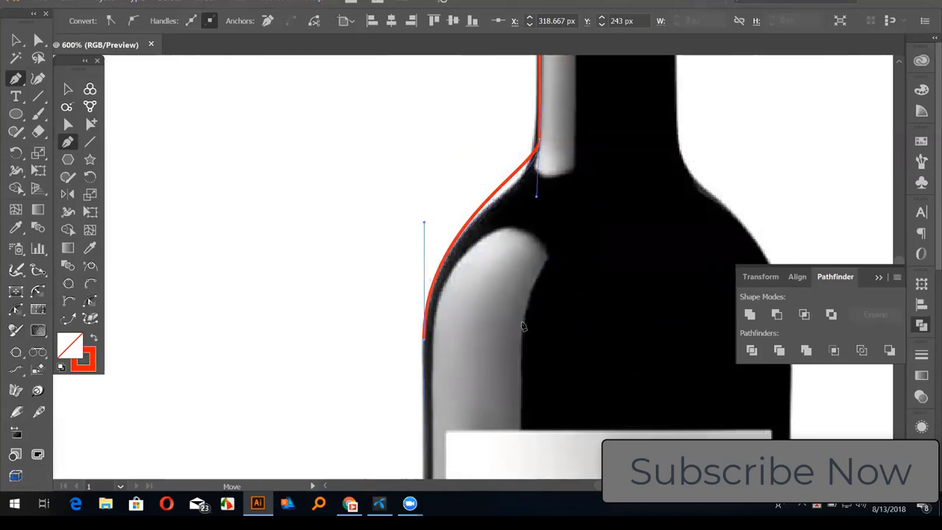
scroll(537, 228, down, 5)
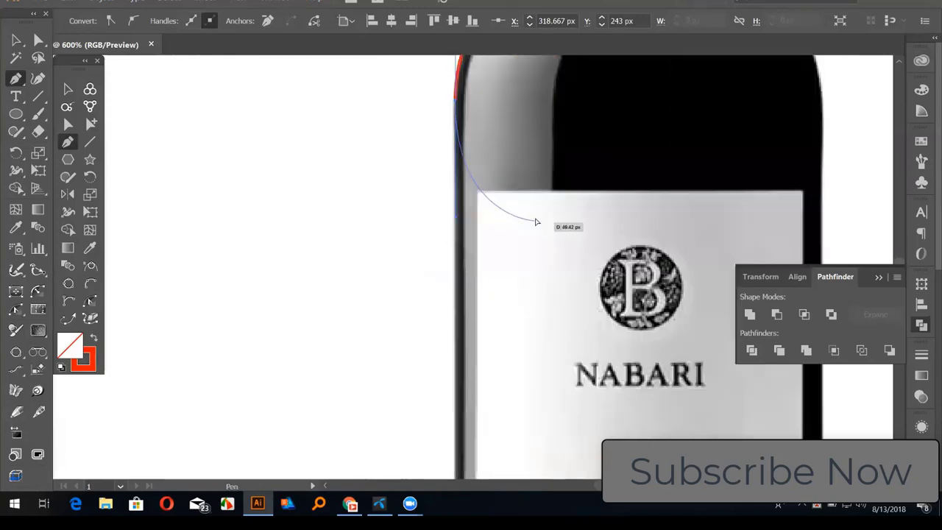
key(ctrl+minus)
key(ctrl+minus)
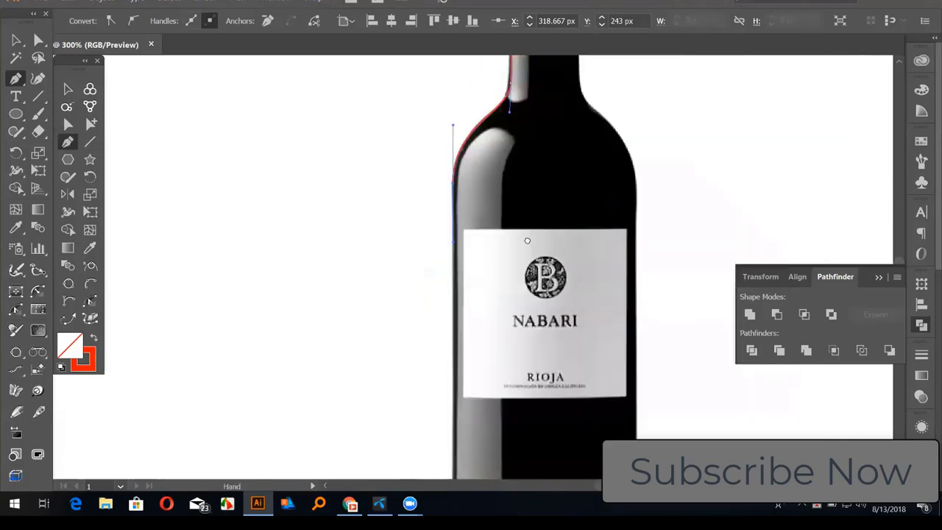
Extend the red outline with anchors down the bottle's left body.
scroll(527, 241, down, 3)
scroll(511, 206, down, 3)
scroll(511, 157, down, 1)
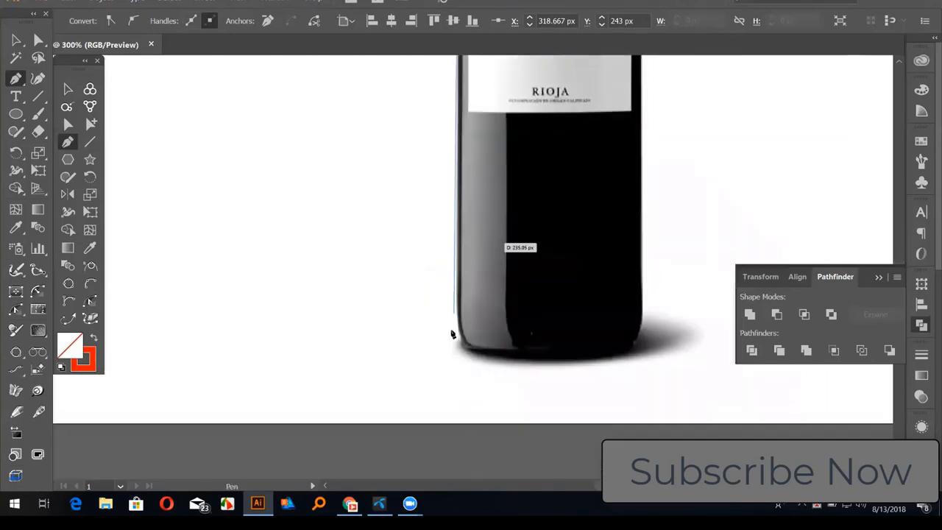
click(459, 318)
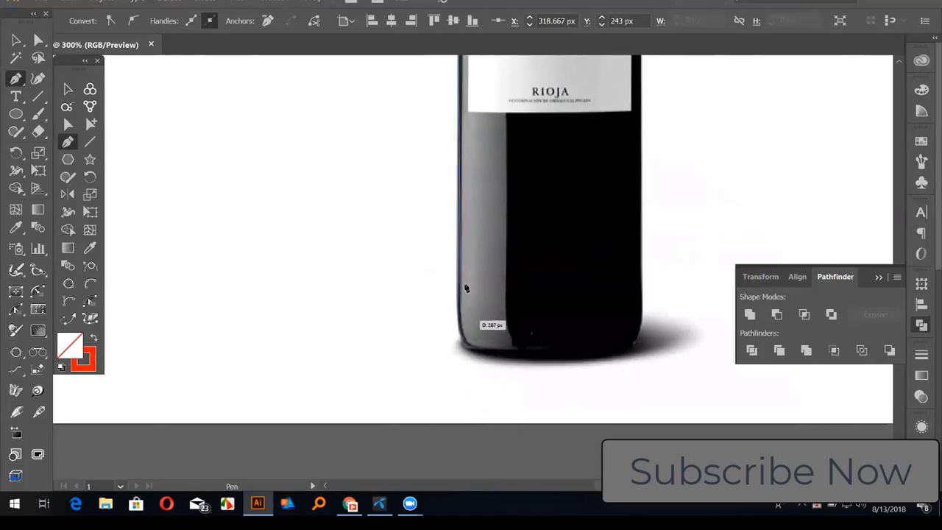
scroll(465, 288, up, 4)
scroll(465, 279, up, 1)
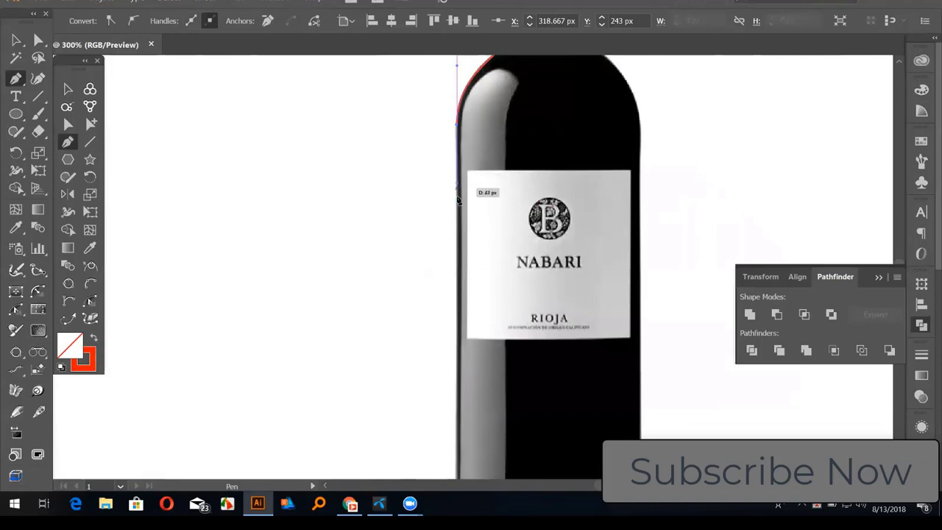
click(457, 204)
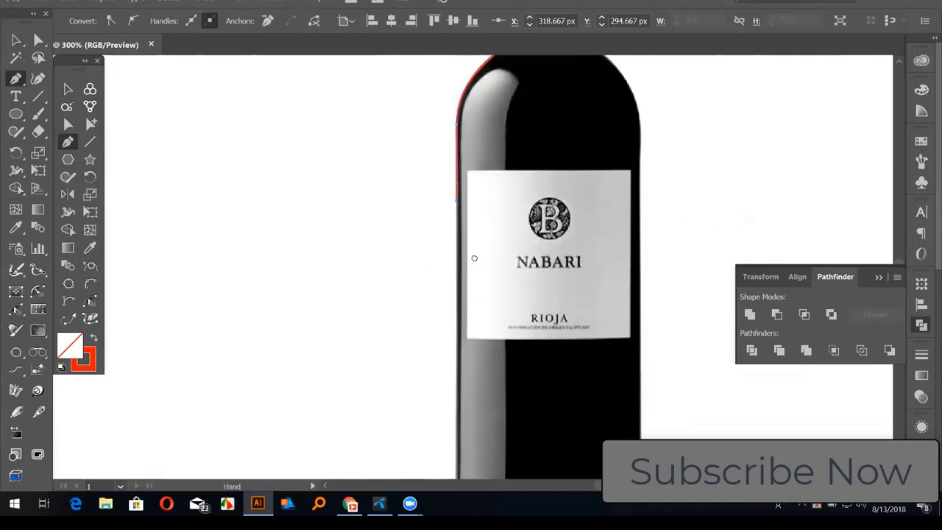
scroll(471, 301, down, 3)
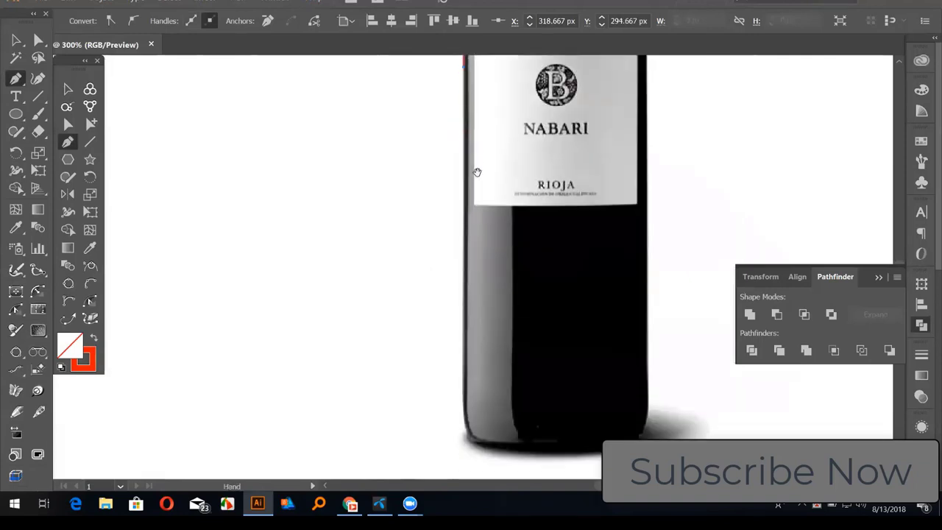
click(465, 240)
Add anchors to the bottom corner and end the outline at the base centre.
scroll(480, 300, down, 3)
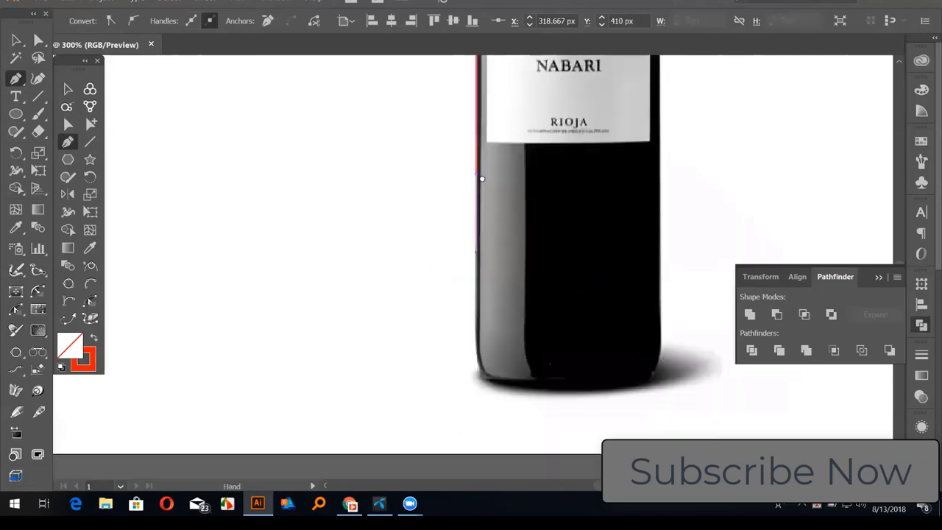
click(481, 277)
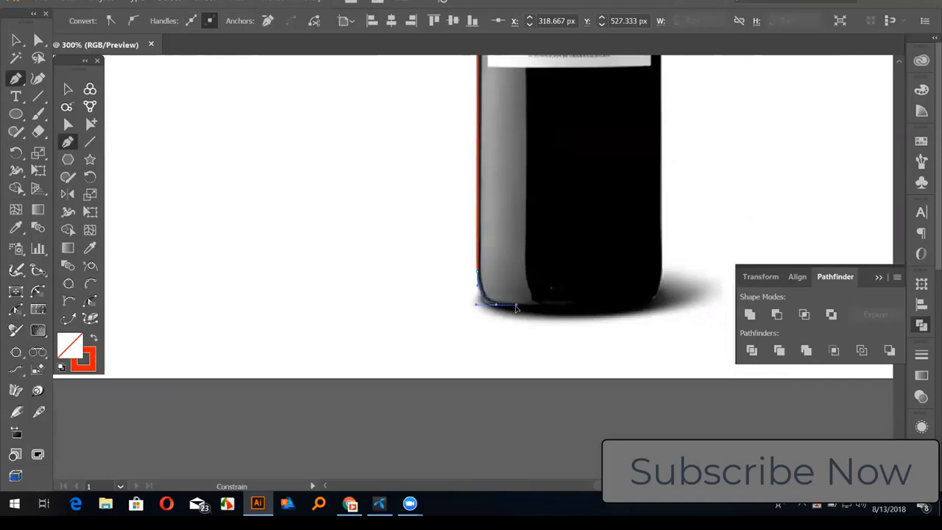
click(516, 308)
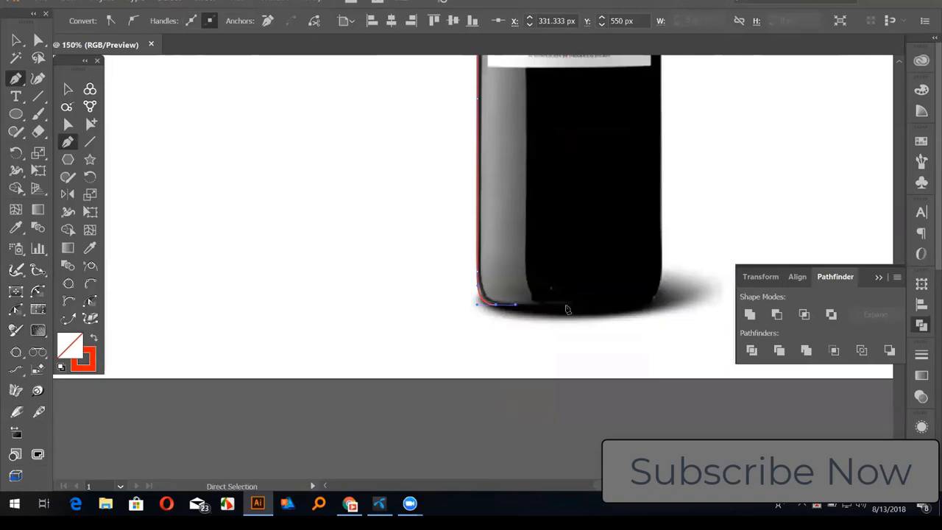
key(ctrl+minus)
scroll(544, 294, up, 3)
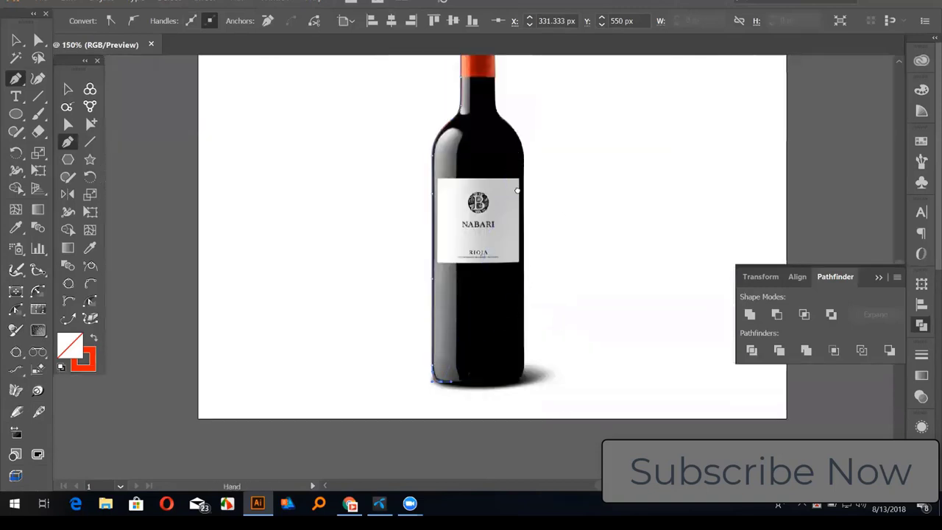
scroll(515, 301, up, 1)
scroll(515, 309, up, 1)
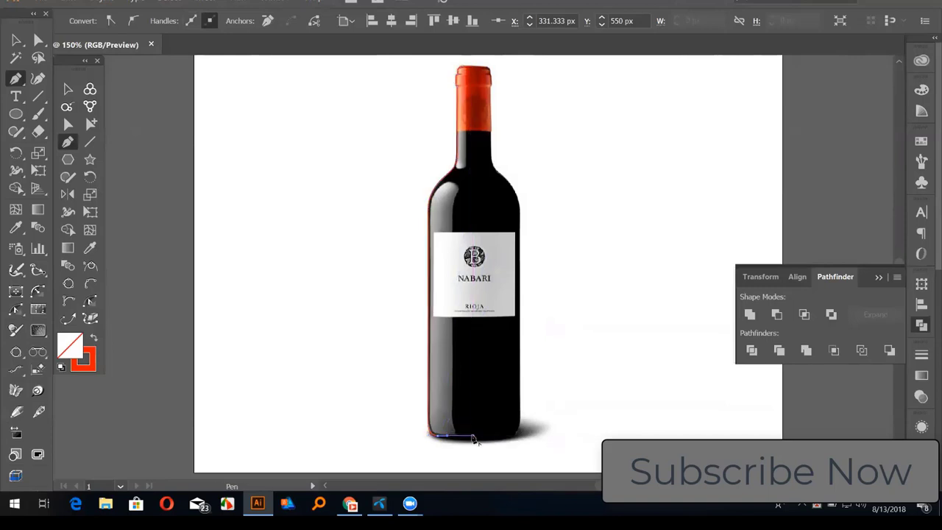
click(474, 436)
Finish drawing the red half-profile path and deselect it.
ctrl+click(588, 327)
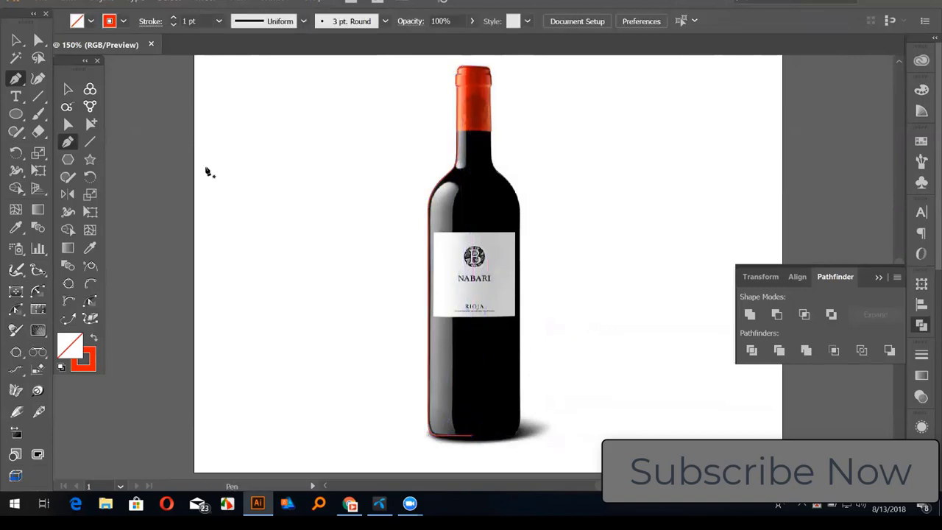
click(16, 40)
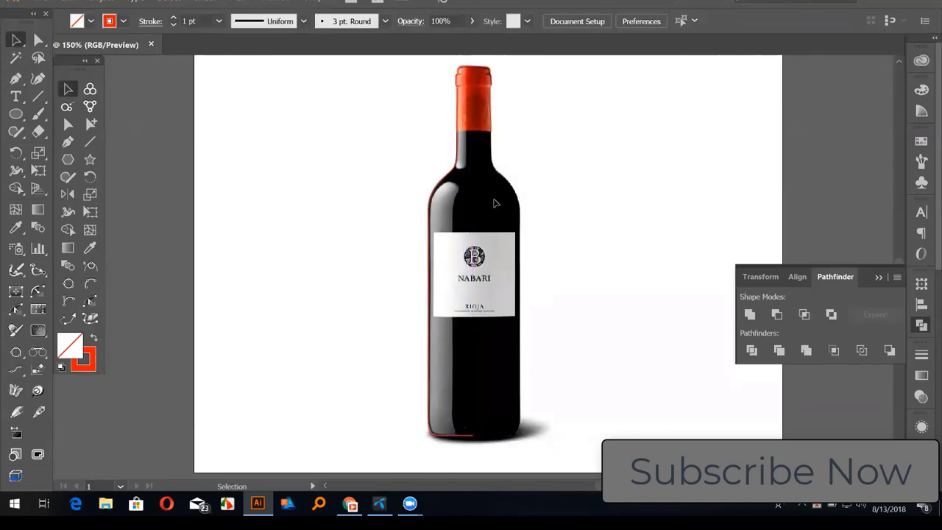
key(alt)
Move the bottle photo to the right and the red outline left, then select the outline.
click(307, 212)
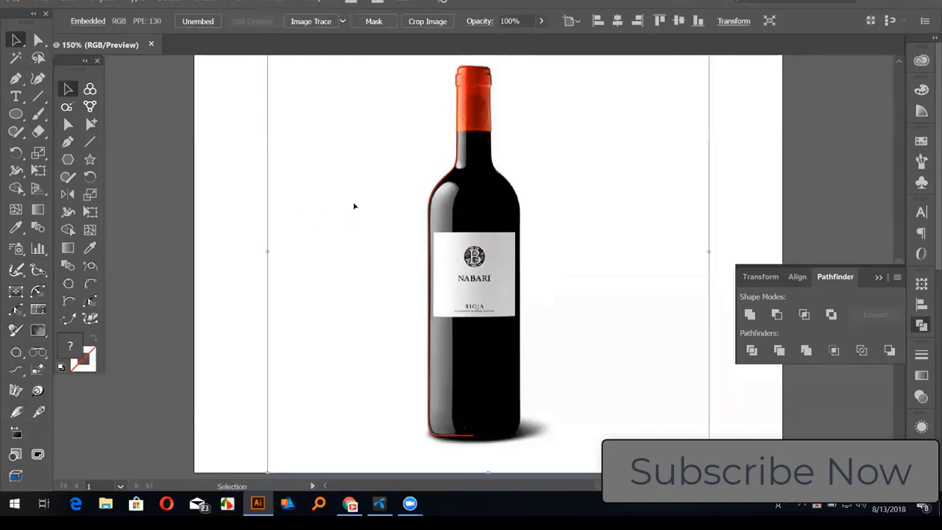
mouse_move(353, 204)
mouse_down()
mouse_move(495, 223)
mouse_move(559, 243)
mouse_up()
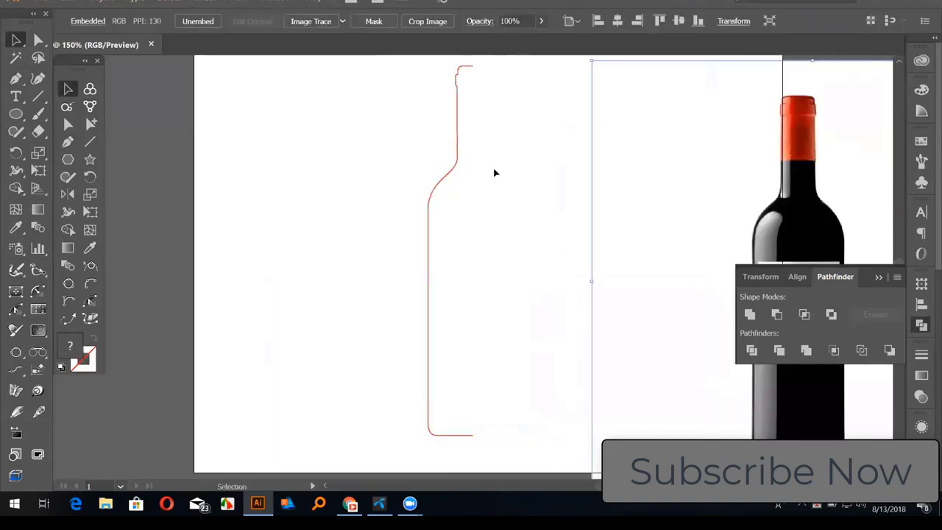
scroll(562, 184, left, 2)
drag(516, 186, 450, 185)
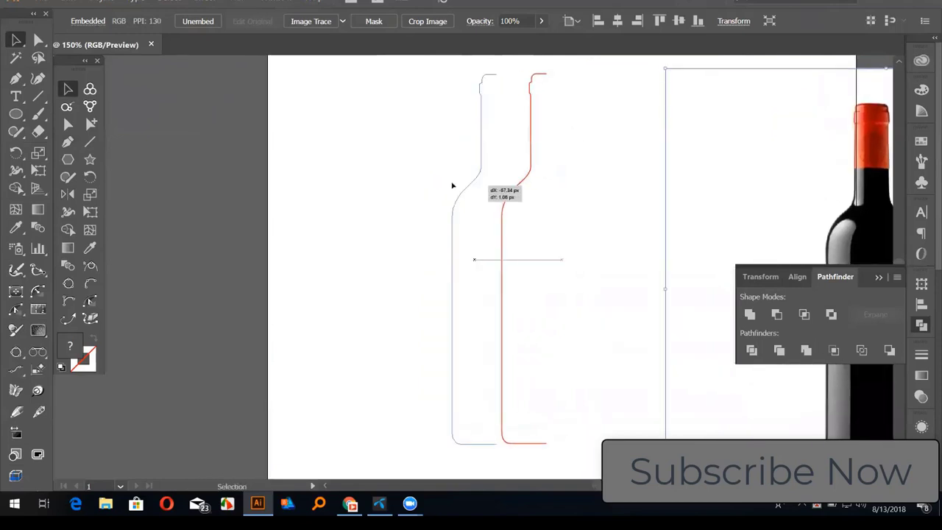
scroll(474, 175, right, 4)
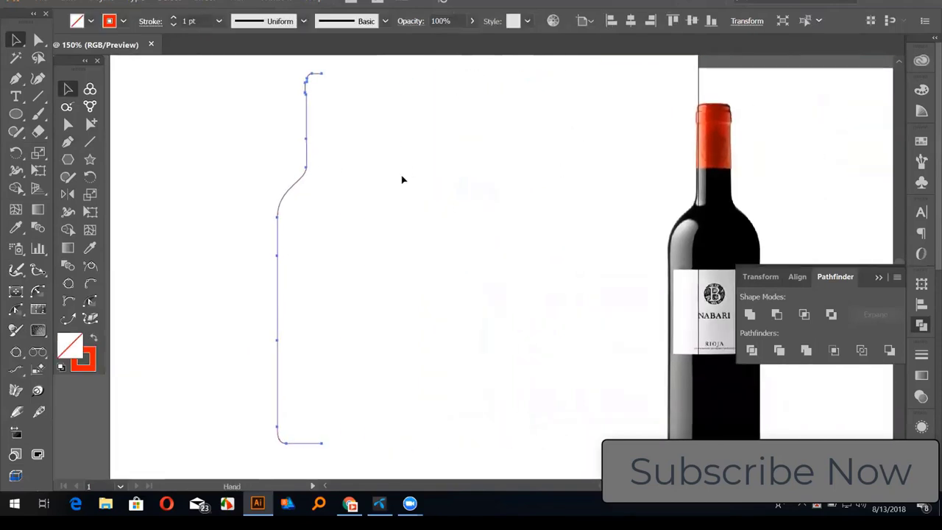
drag(547, 205, 568, 185)
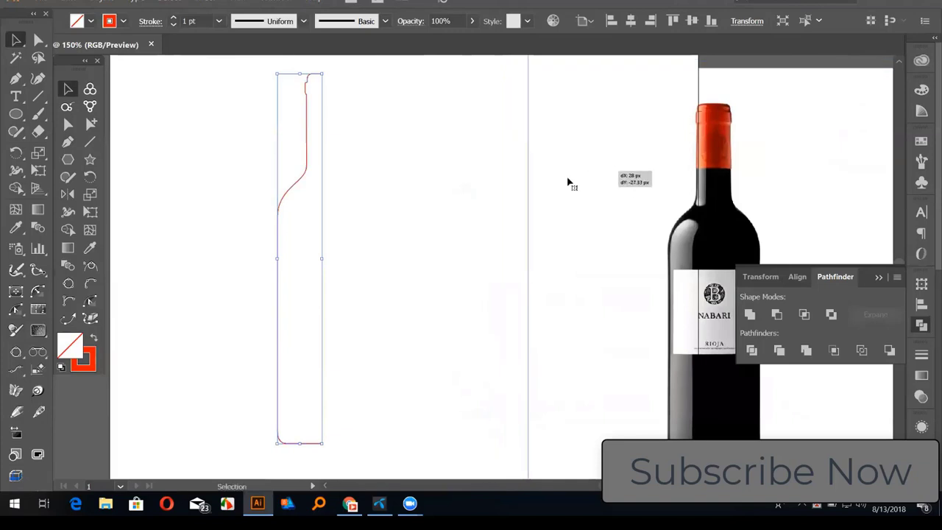
click(307, 155)
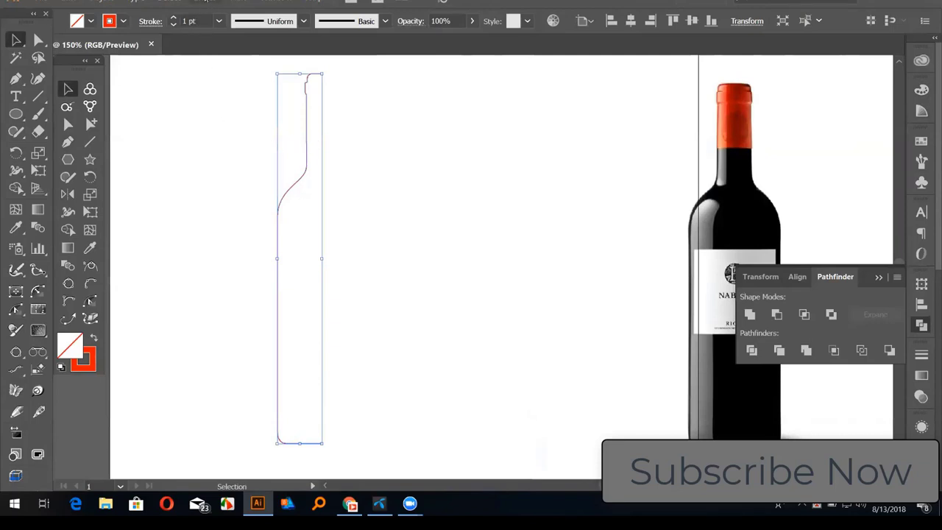
Apply a 3D Revolve effect to the red outline with Preview on, moving the dialog aside.
key(x)
click(201, 2)
mouse_move(210, 70)
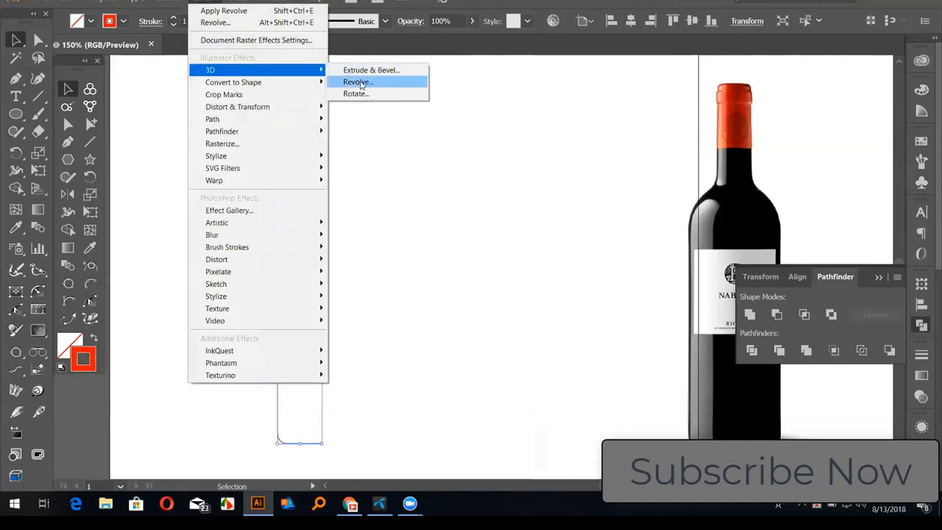
click(391, 86)
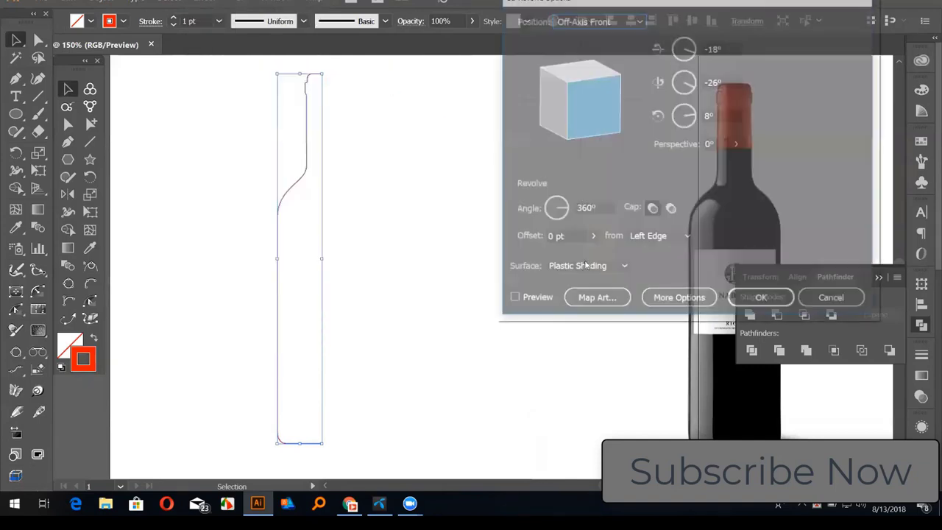
click(514, 300)
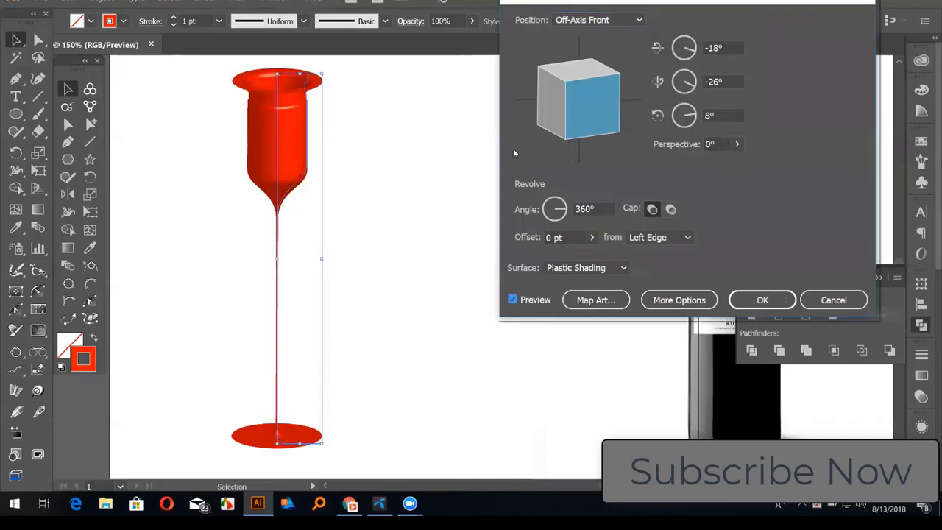
drag(558, 2, 672, 91)
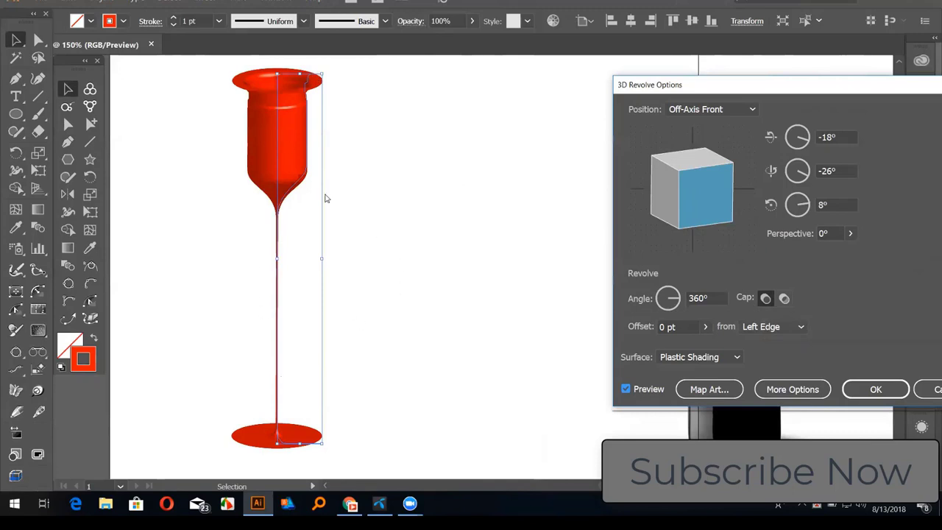
click(773, 327)
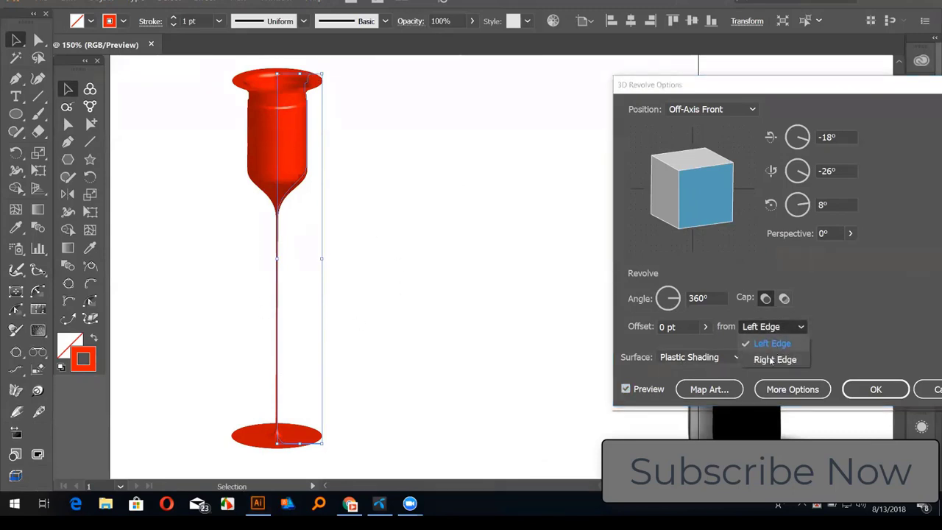
Set the revolve Offset 'from' to Right Edge and move the dialog off the reference bottle.
key(Down)
key(Return)
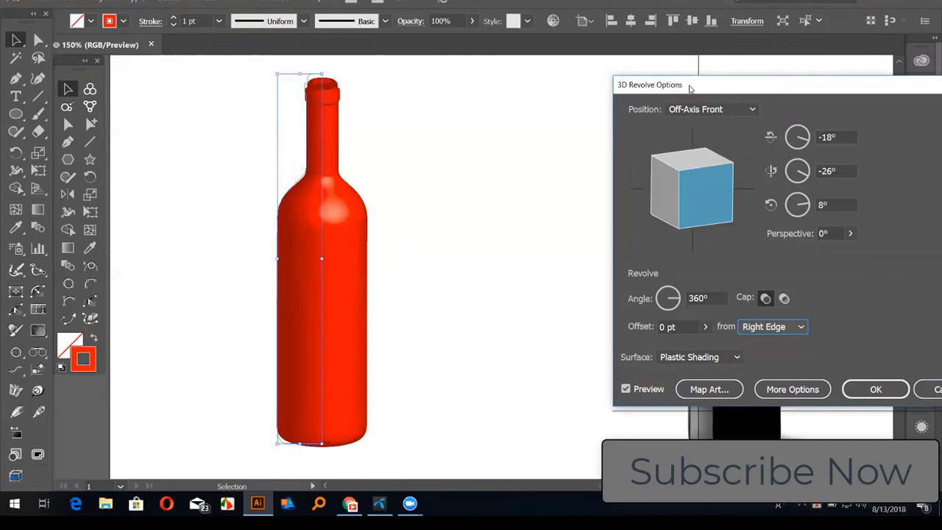
drag(684, 89, 449, 305)
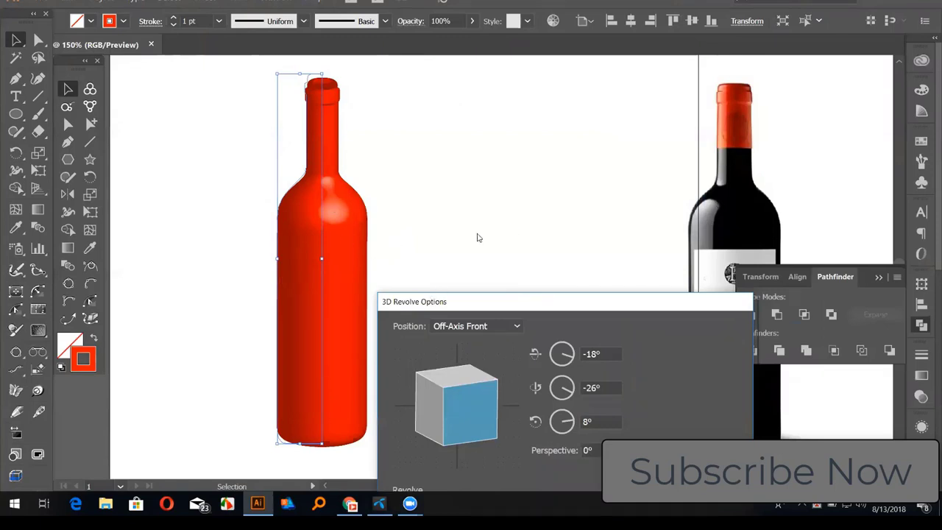
drag(479, 302, 555, 227)
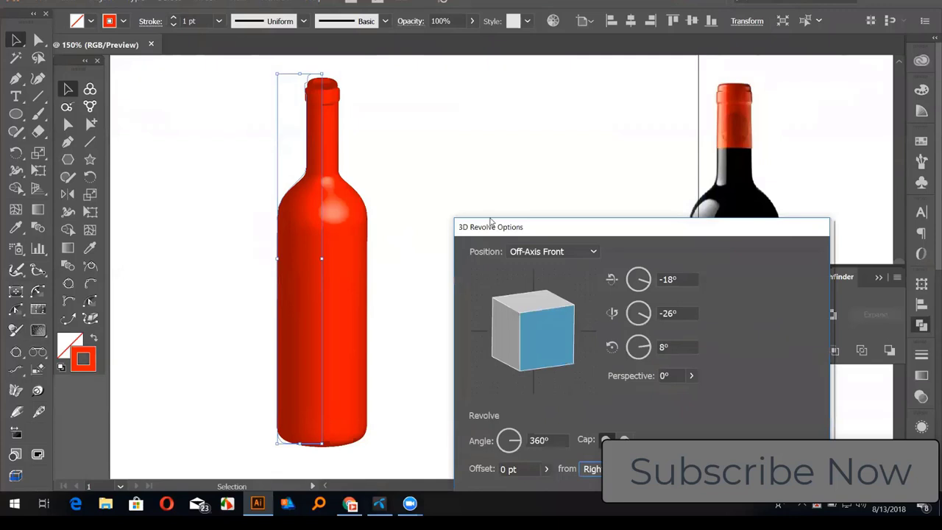
drag(491, 221, 497, 63)
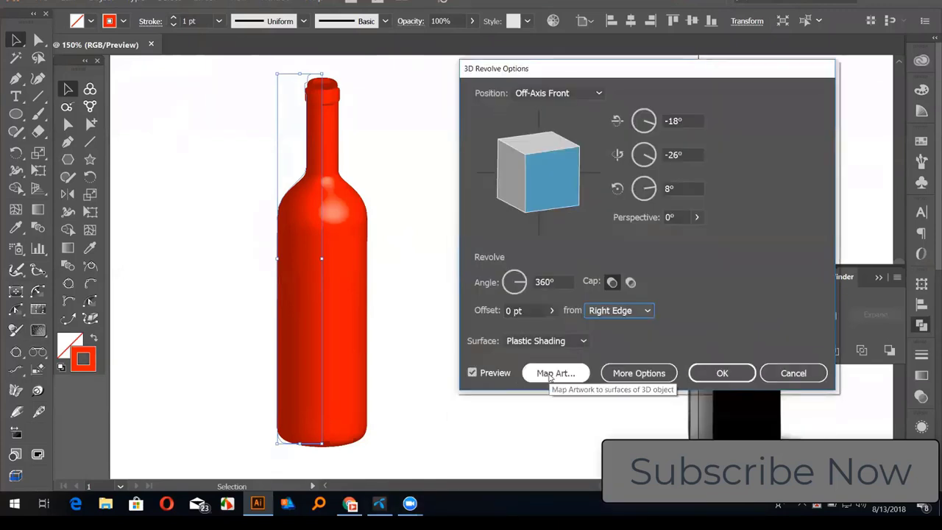
Show More Options and drag the shading light toward the upper left.
click(626, 374)
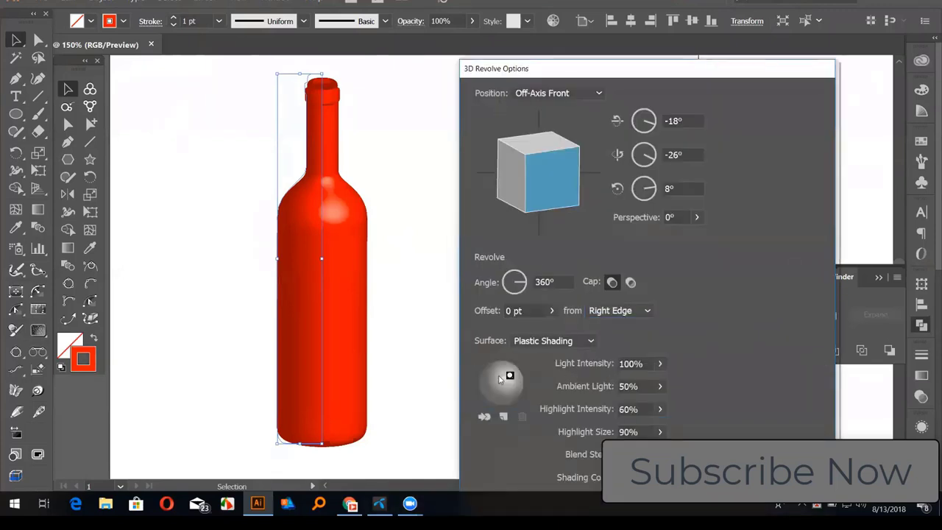
drag(502, 378, 485, 377)
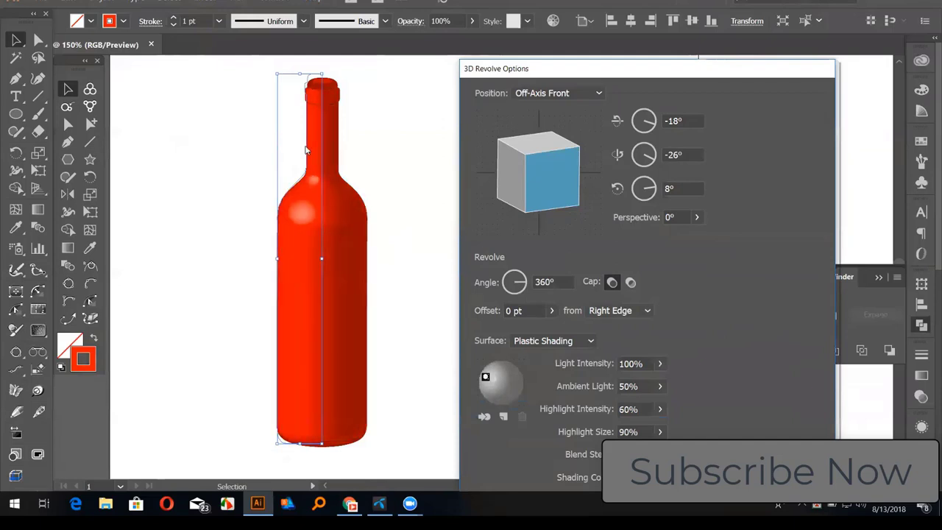
drag(486, 377, 486, 380)
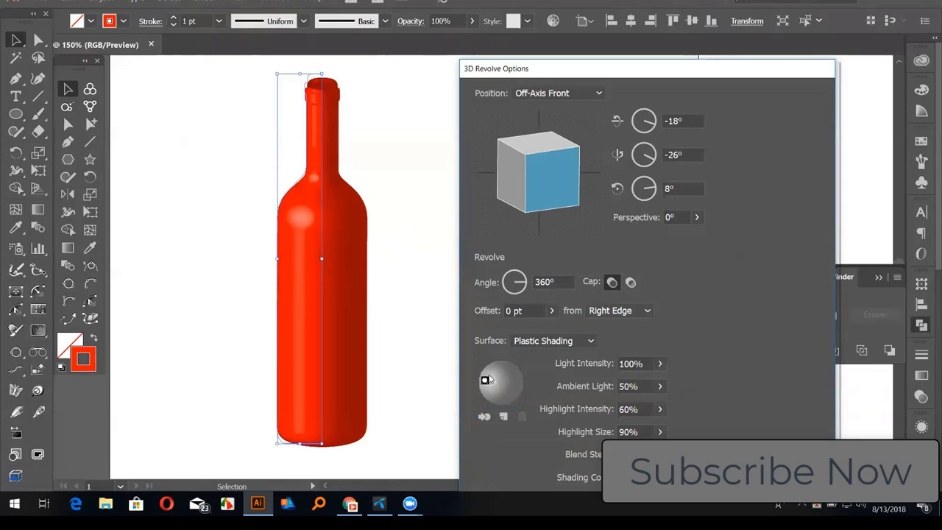
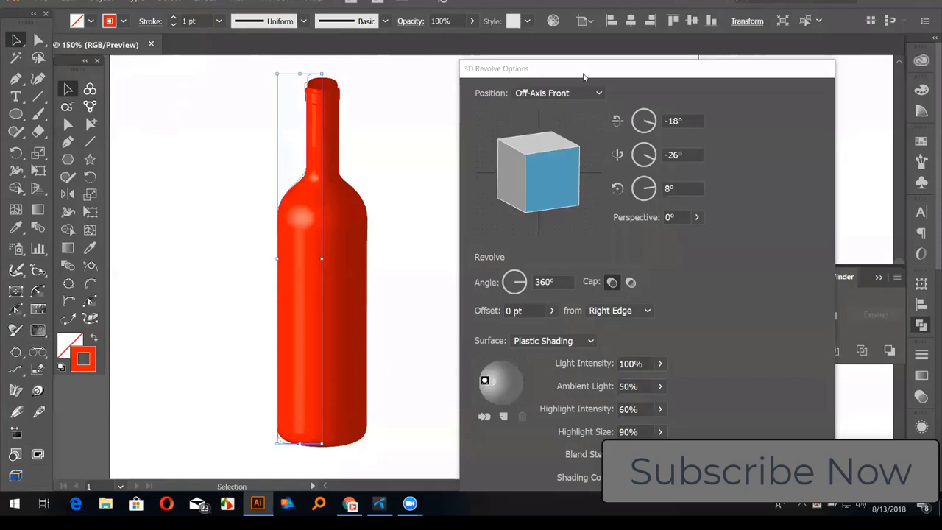
Try X rotation values on the revolved bottle, first 0° and then 19°.
drag(515, 67, 538, 68)
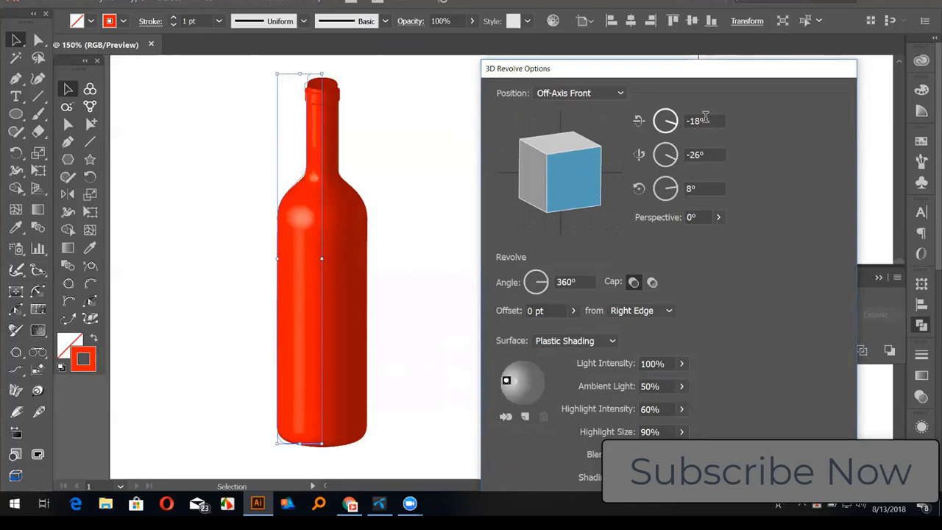
click(705, 121)
text(0)
click(699, 156)
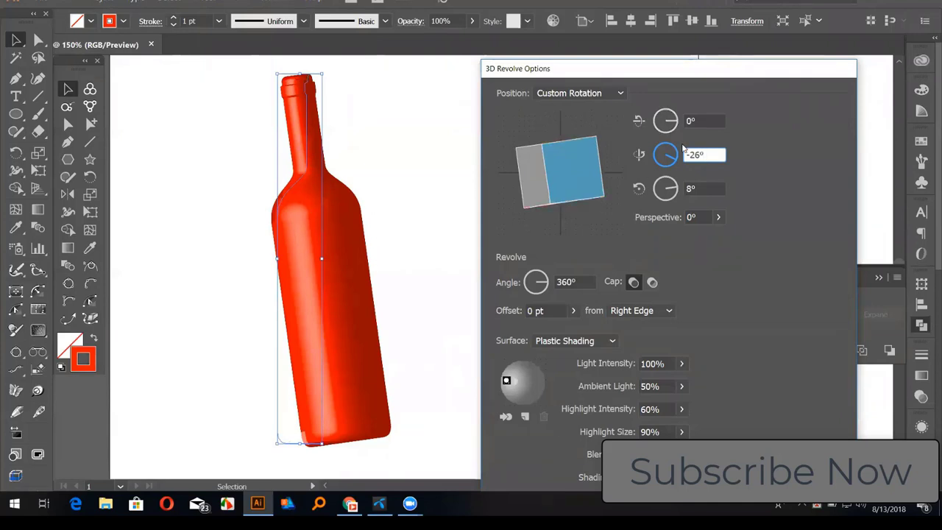
click(702, 120)
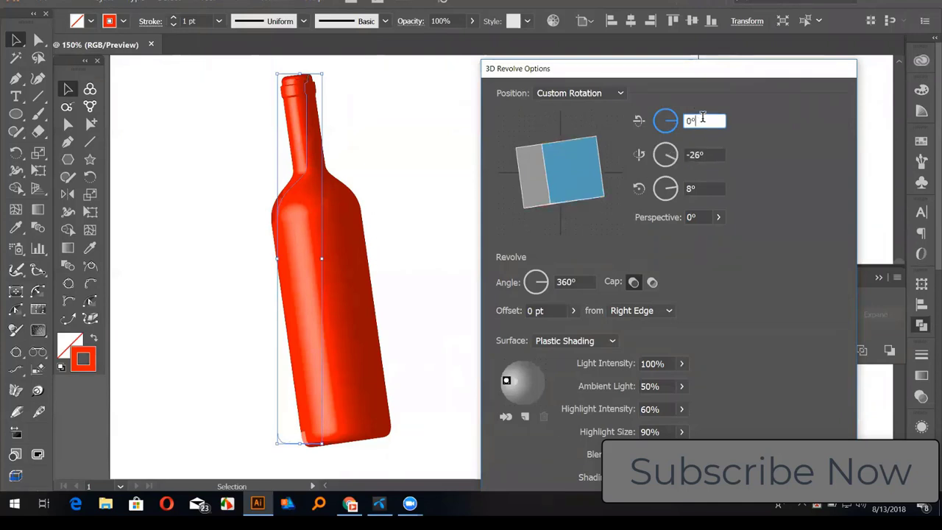
double_click(701, 120)
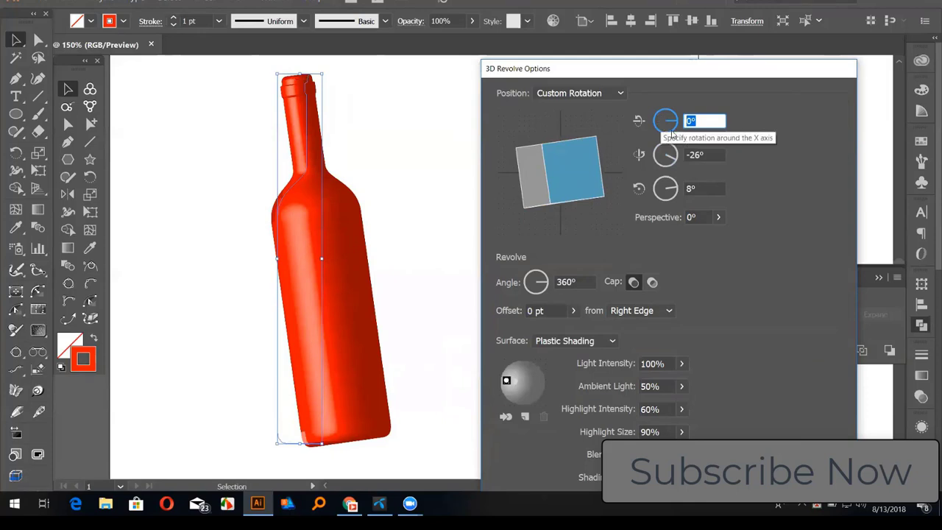
key(Up)
key(Up)
key(Up)
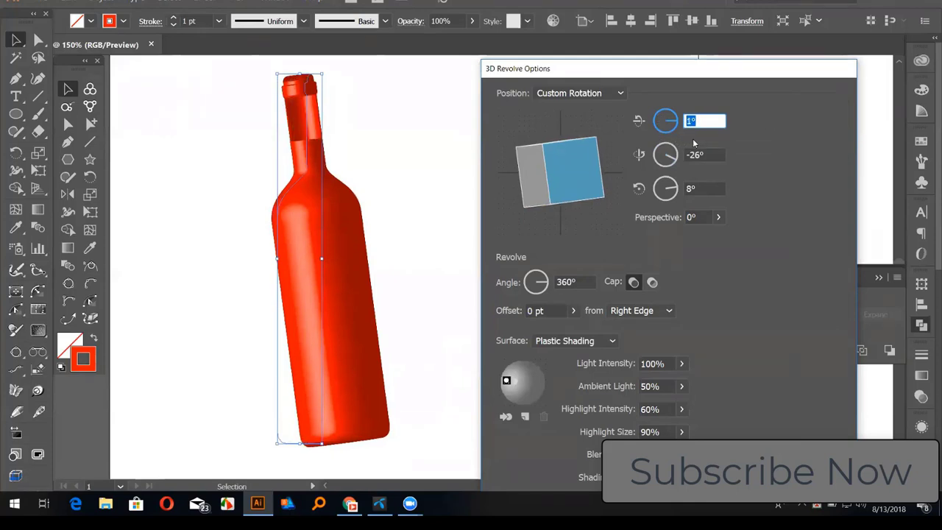
key(Up)
key(Up)
key(Up)
key(Up)
key(Up)
key(Up)
key(Up)
key(Up)
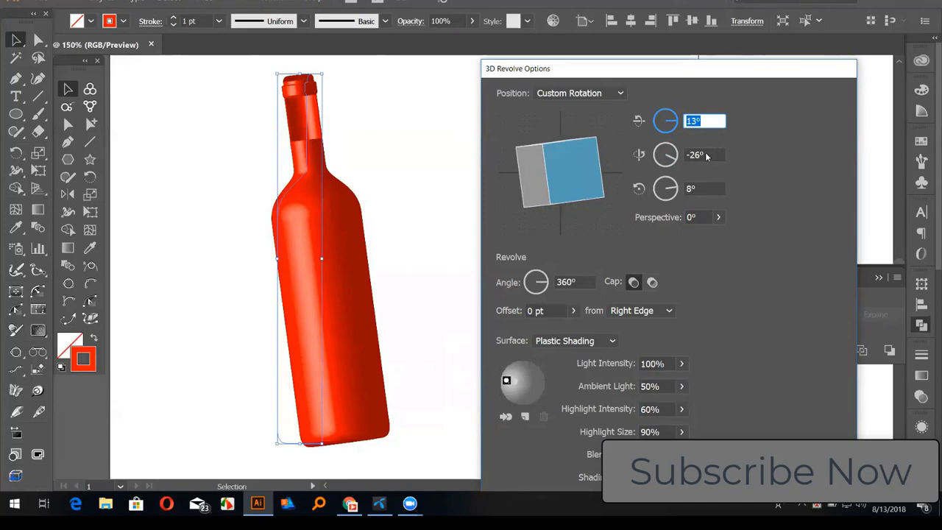
key(Up)
key(Up)
key(Up)
key(Up)
key(Up)
key(Up)
text(19)
click(705, 154)
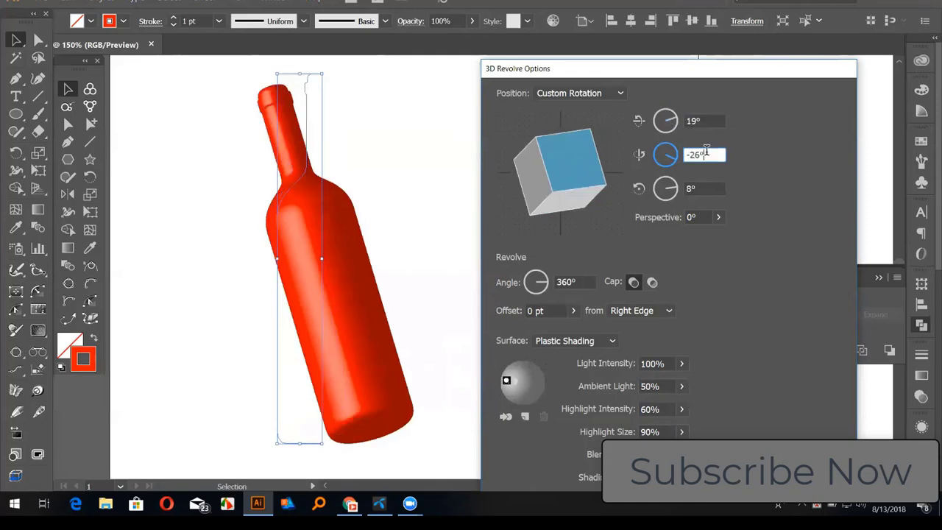
Set Y rotation to 0° and X back to 0°, leaving Z at 8°.
click(705, 190)
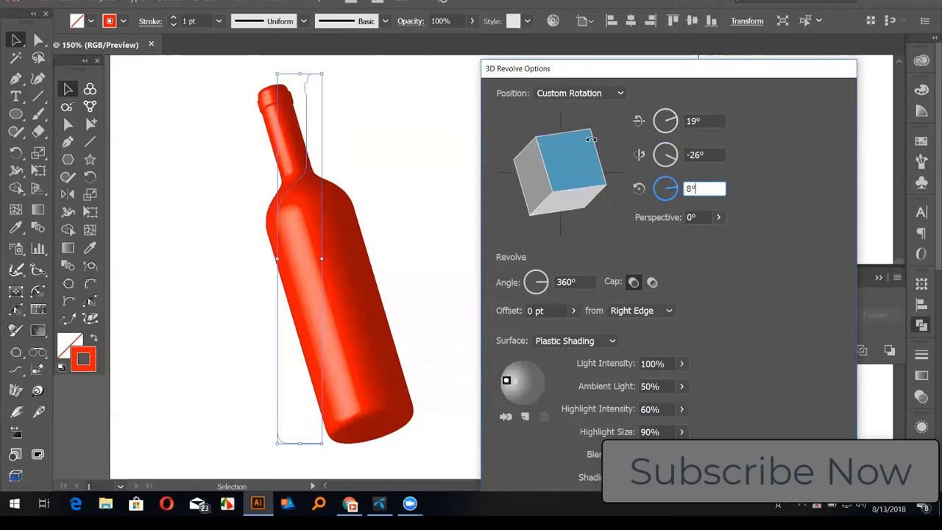
click(641, 156)
text(0)
click(707, 188)
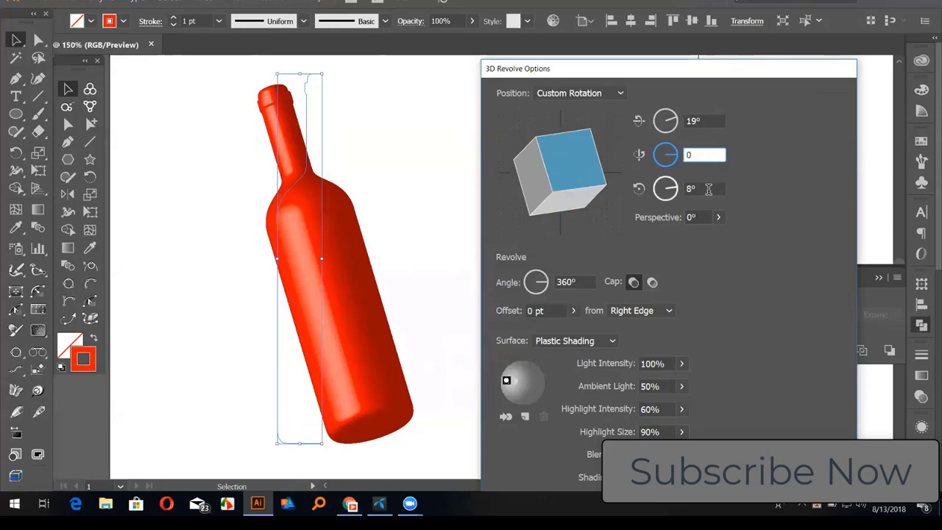
click(639, 121)
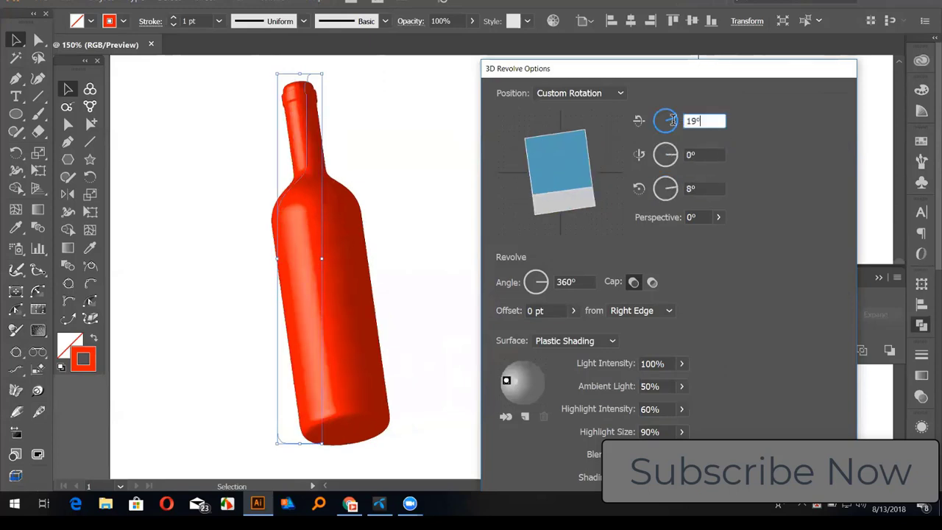
text(0)
click(709, 155)
key(shift+Tab)
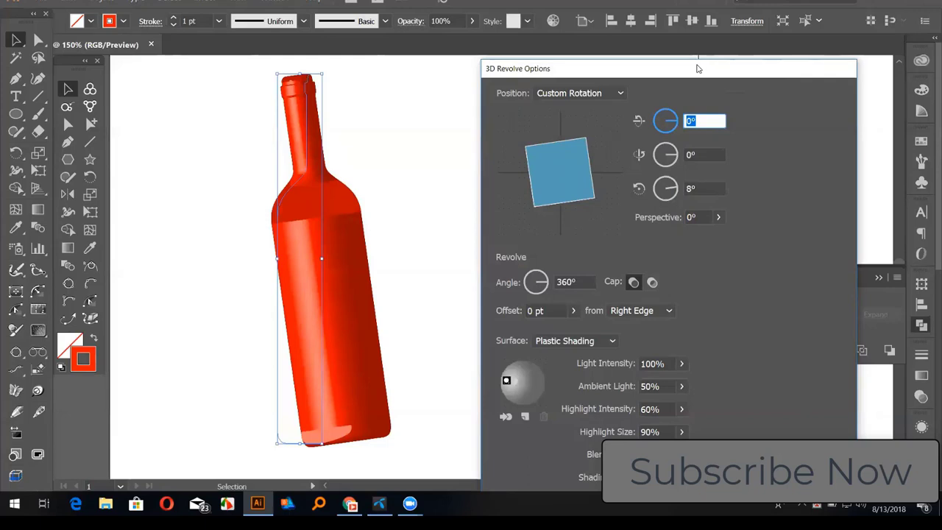
Rotate the preview cube and enter values until X, Y and Z all read 0°, the bottle upright and front-facing.
drag(699, 68, 669, 42)
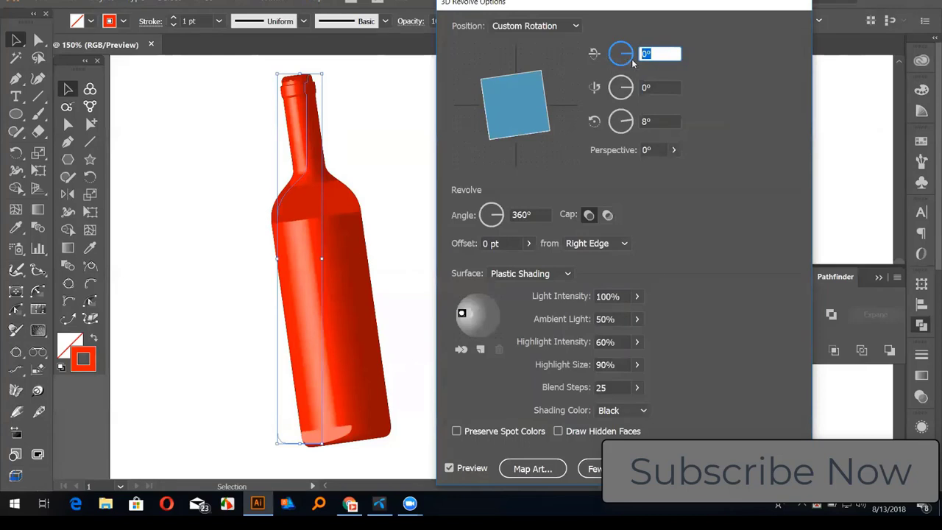
key(Up)
key(Up)
key(Up)
key(Up)
key(Up)
key(Up)
key(Up)
key(Up)
key(Up)
key(Up)
key(Up)
key(Up)
key(Up)
key(Up)
key(Up)
key(Up)
key(Up)
key(Up)
key(Up)
key(Up)
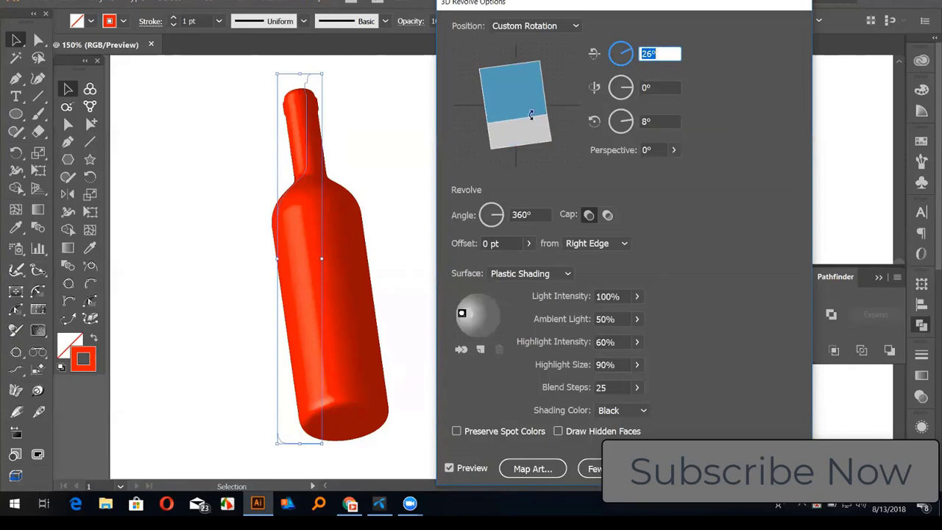
drag(551, 124, 549, 134)
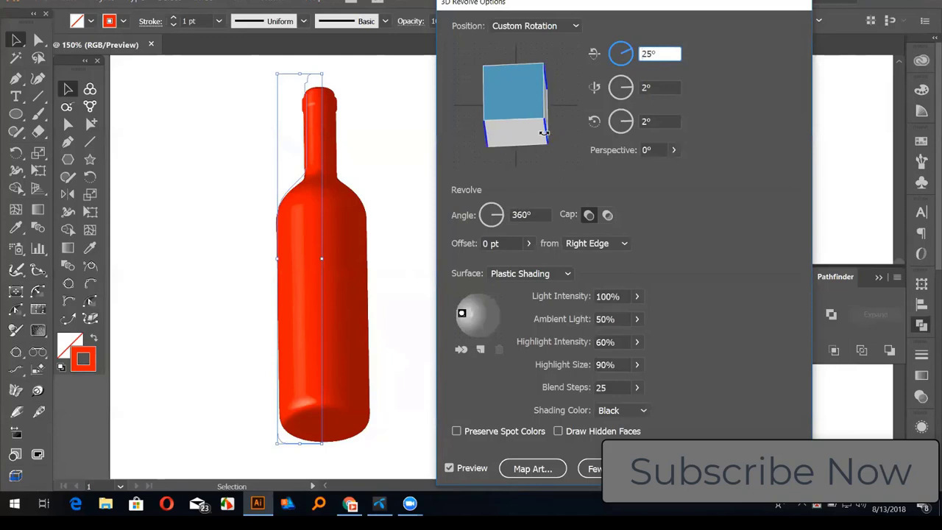
drag(543, 132, 527, 184)
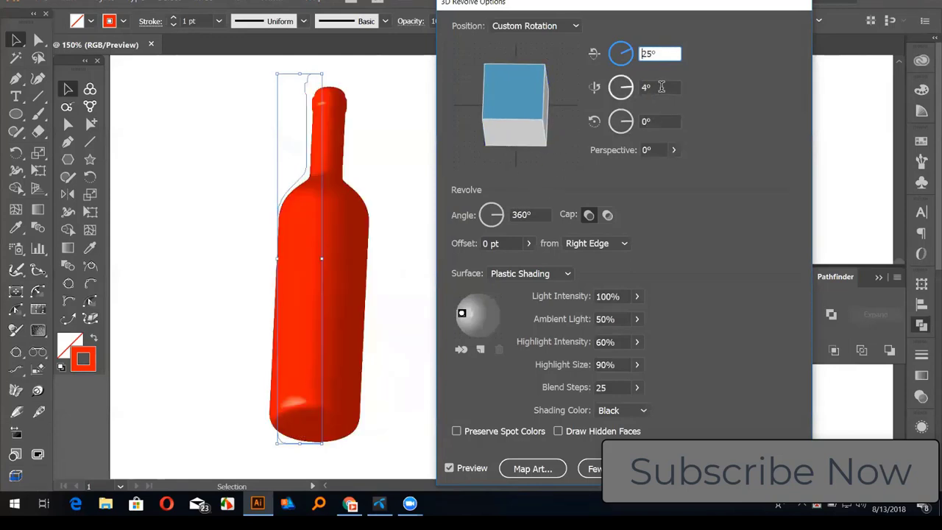
key(Tab)
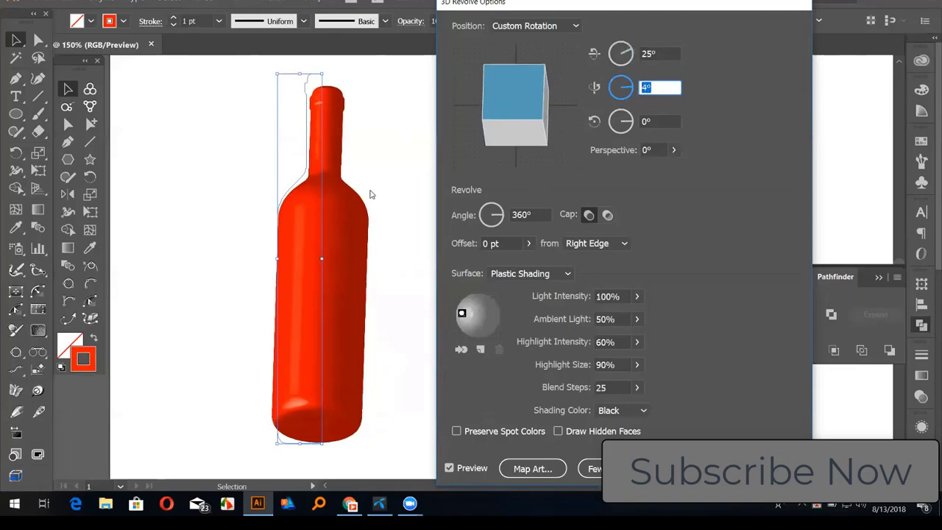
text(0)
key(Tab)
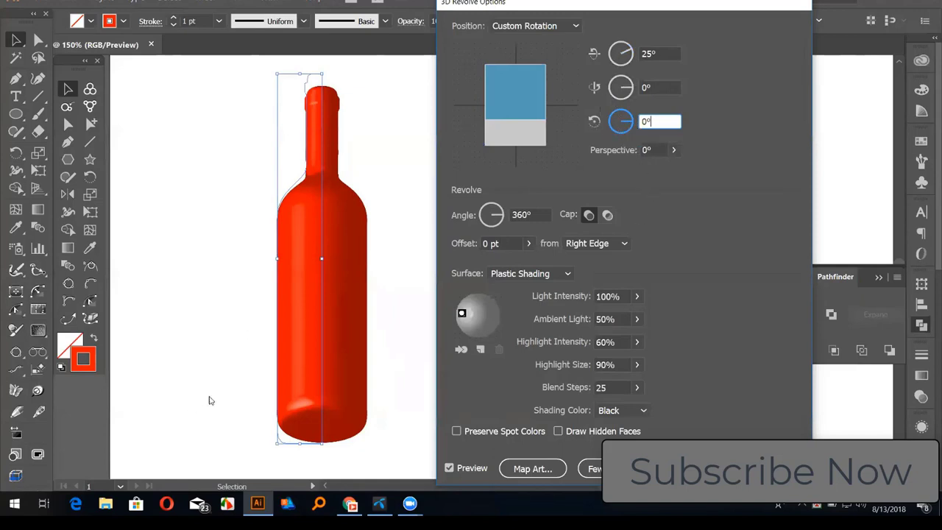
drag(514, 120, 497, 163)
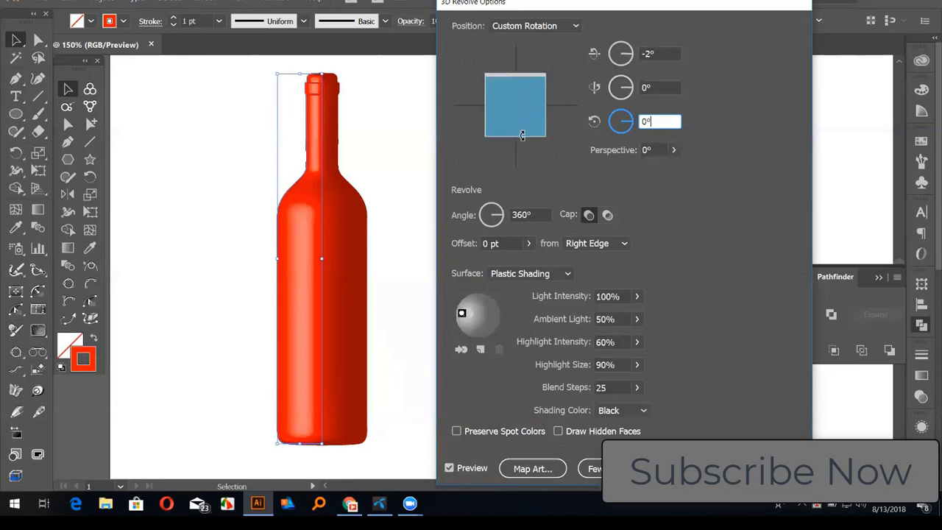
drag(522, 135, 519, 139)
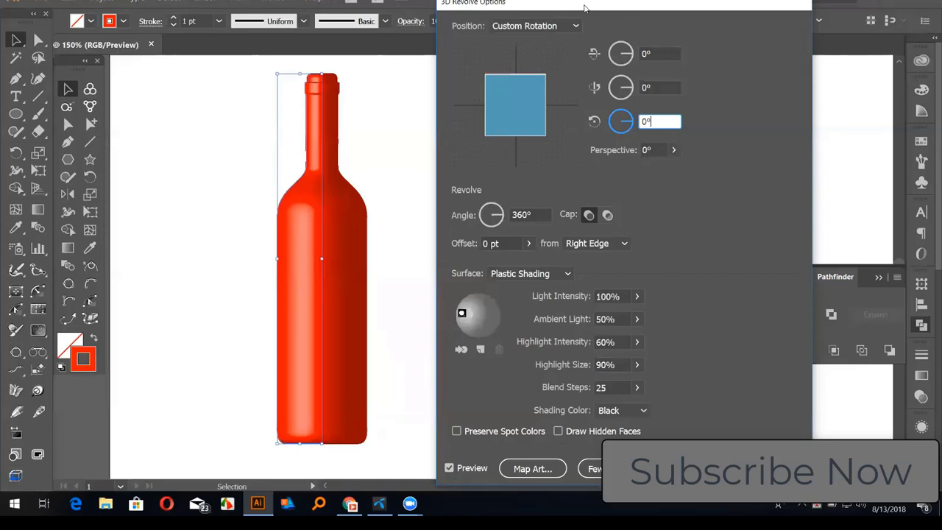
drag(585, 7, 614, 3)
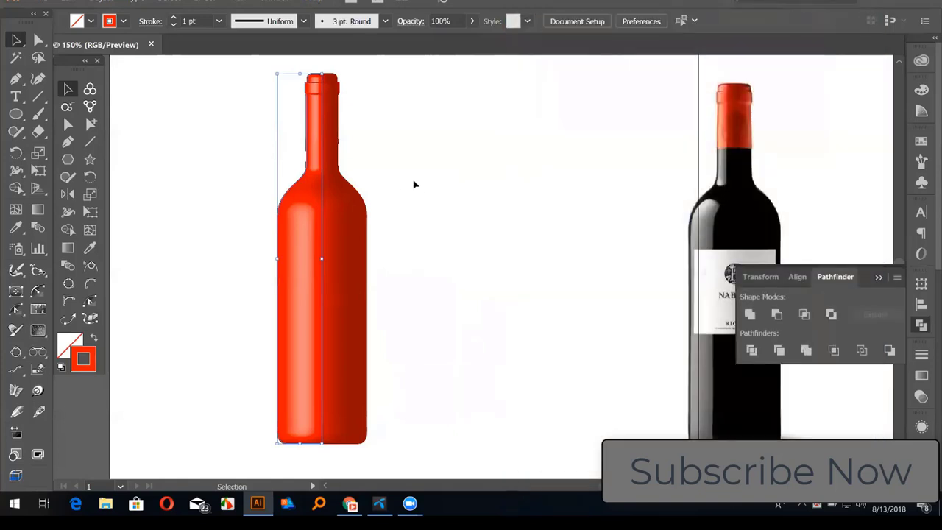
Try cyan, blue and red fills on the 3D bottle, then settle on black and deselect it.
click(316, 250)
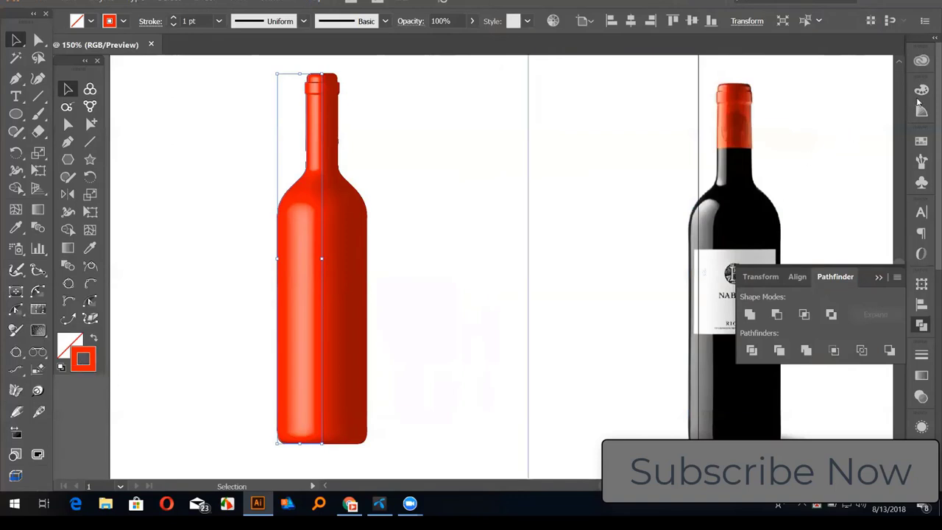
click(921, 140)
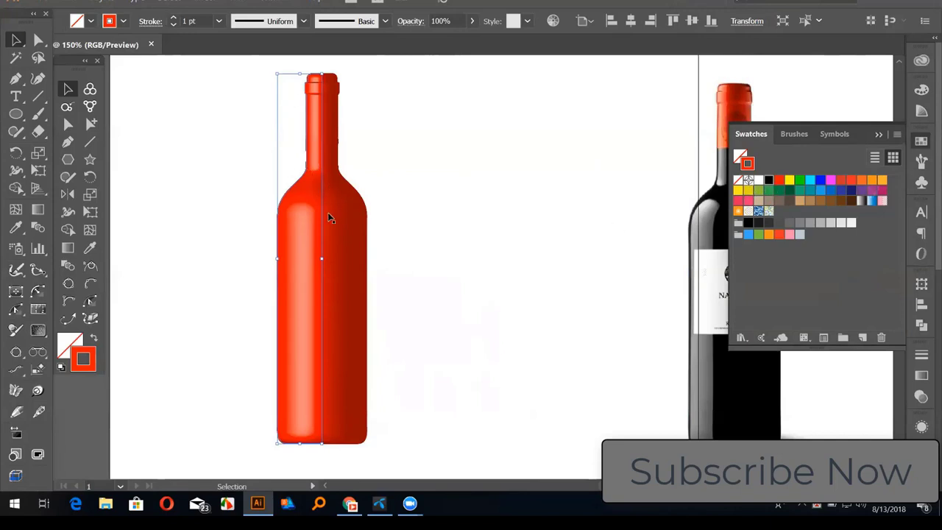
key(ctrl+z)
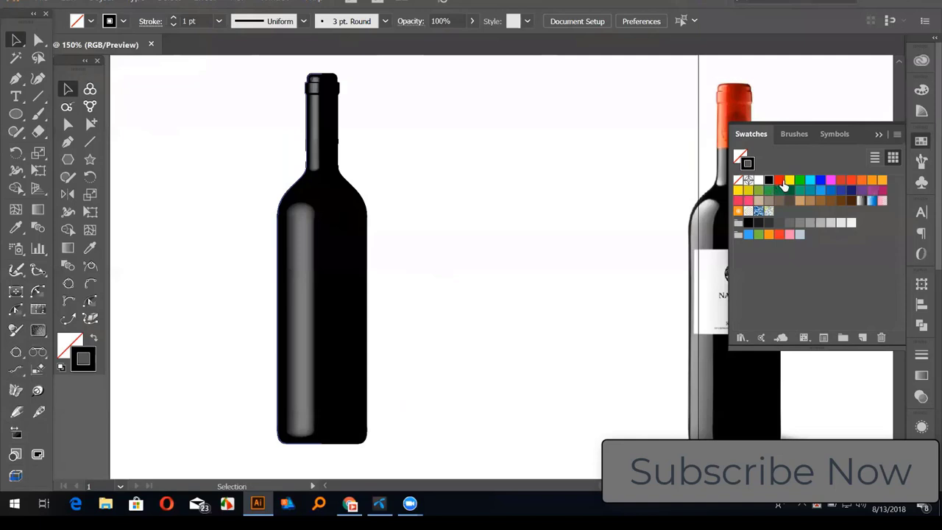
key(ctrl+z)
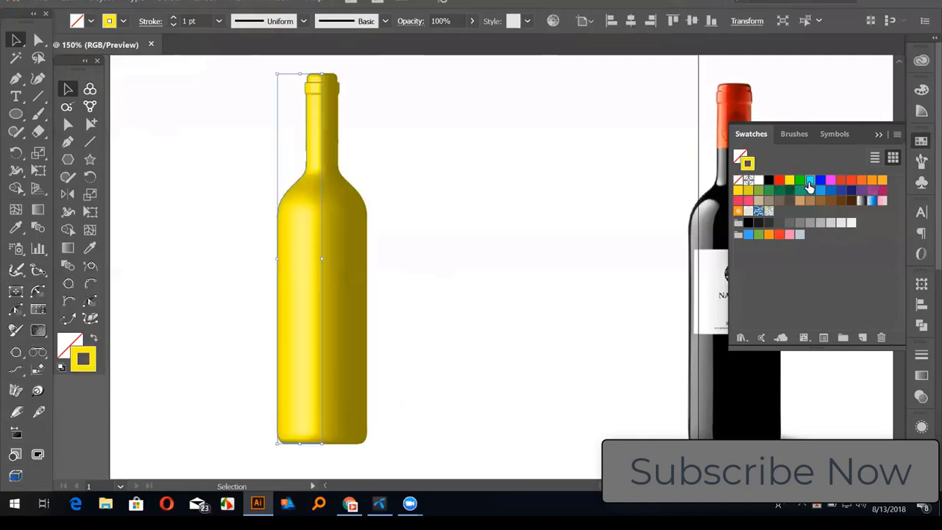
click(811, 182)
click(822, 181)
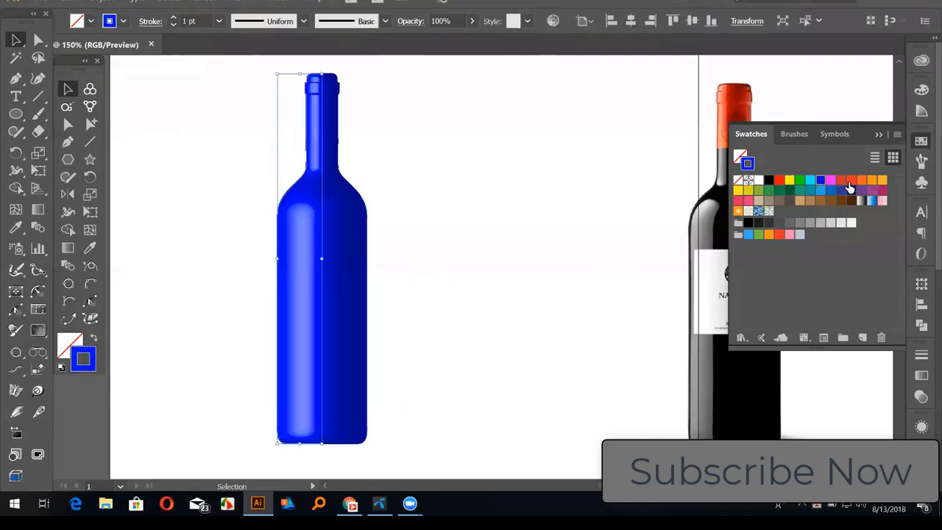
click(852, 181)
click(770, 181)
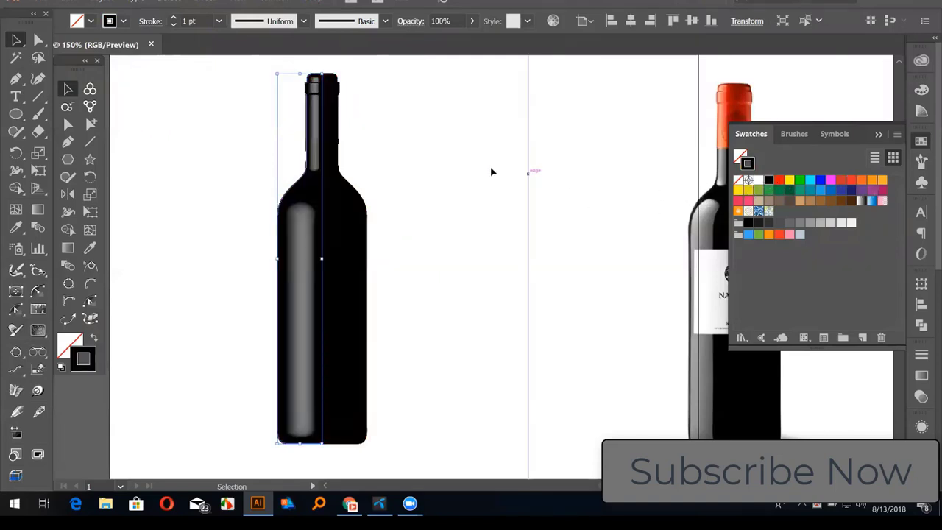
click(649, 175)
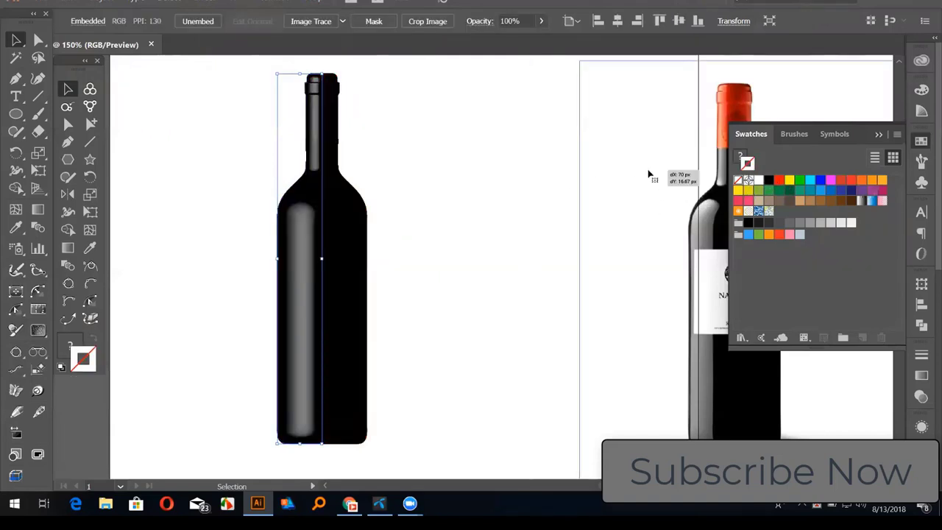
key(ctrl+shift+a)
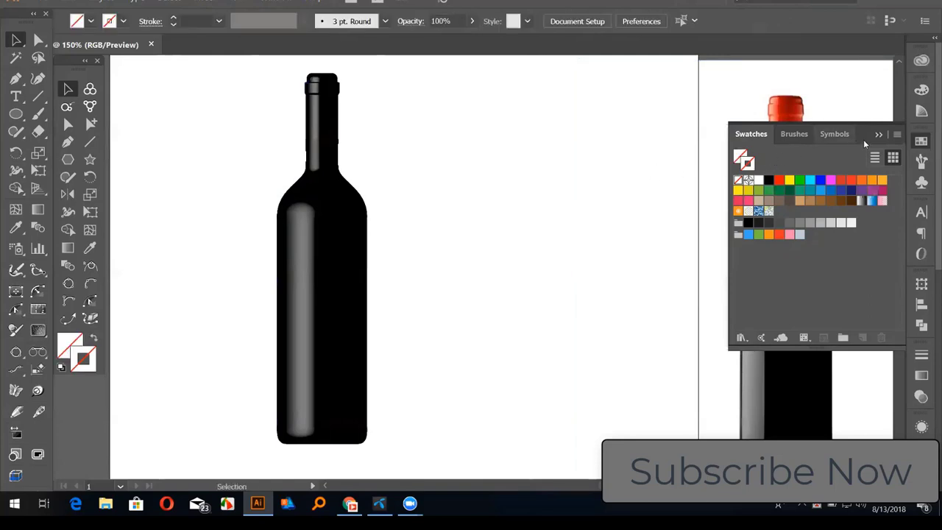
click(875, 136)
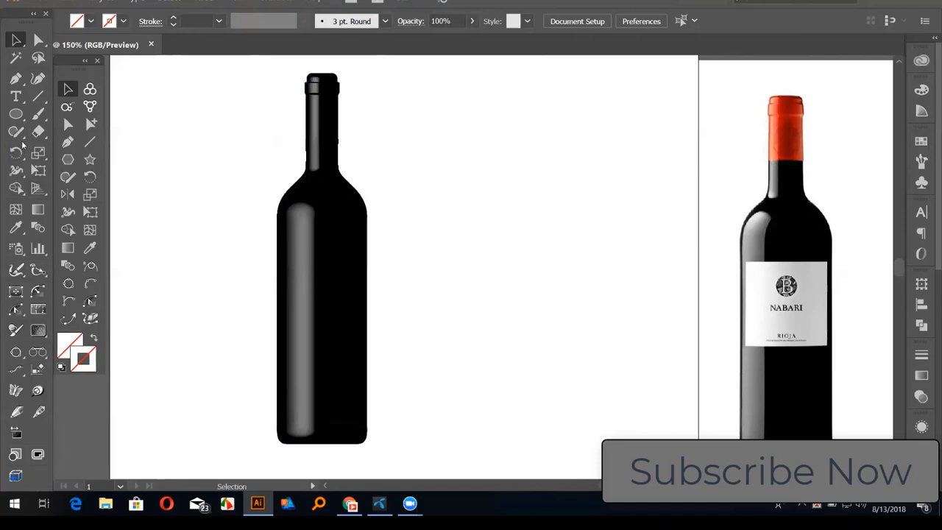
Draw a tall narrow rectangle right of the bottle and fill it red.
key(m)
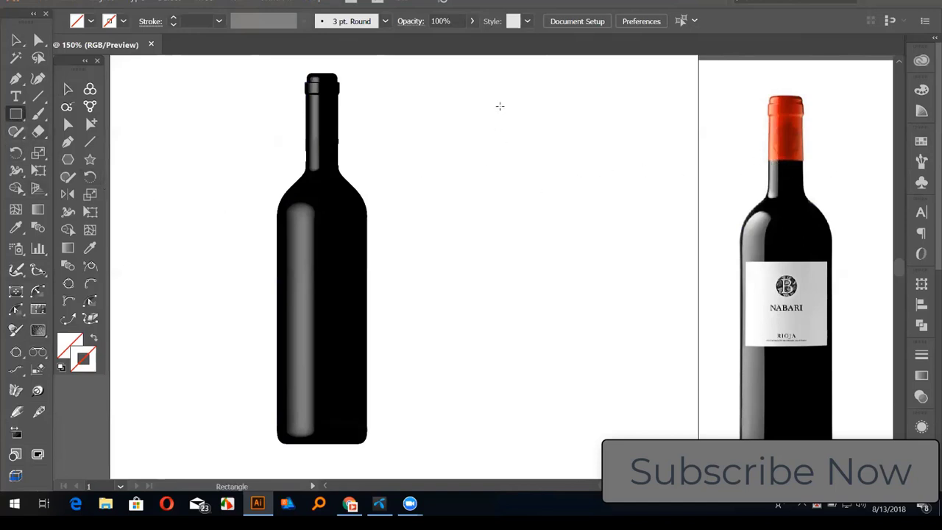
drag(502, 94, 547, 187)
click(923, 140)
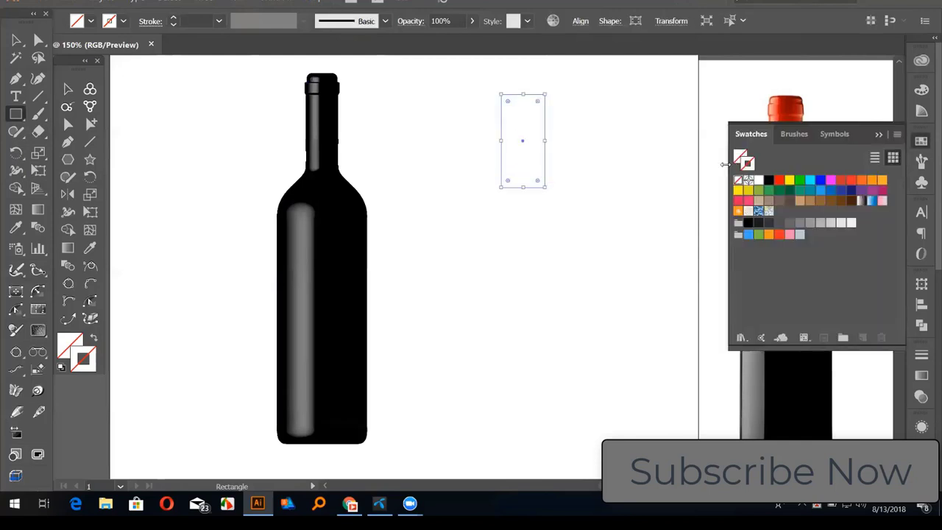
click(781, 181)
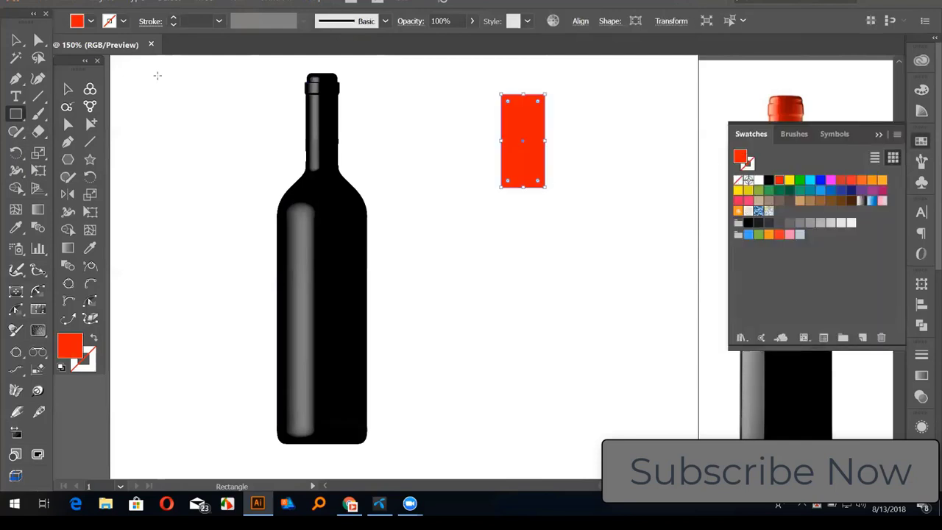
click(16, 40)
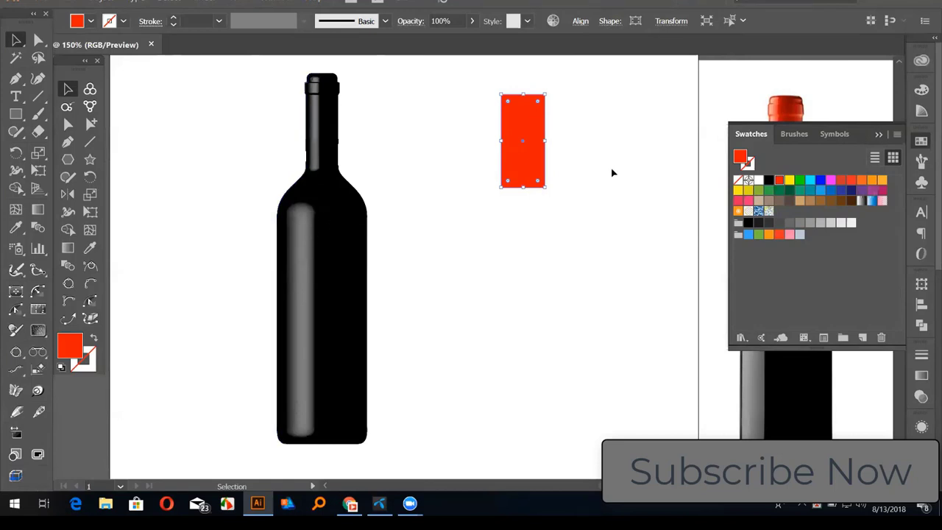
Save the red rectangle as a New Symbol in the Symbols panel.
click(640, 113)
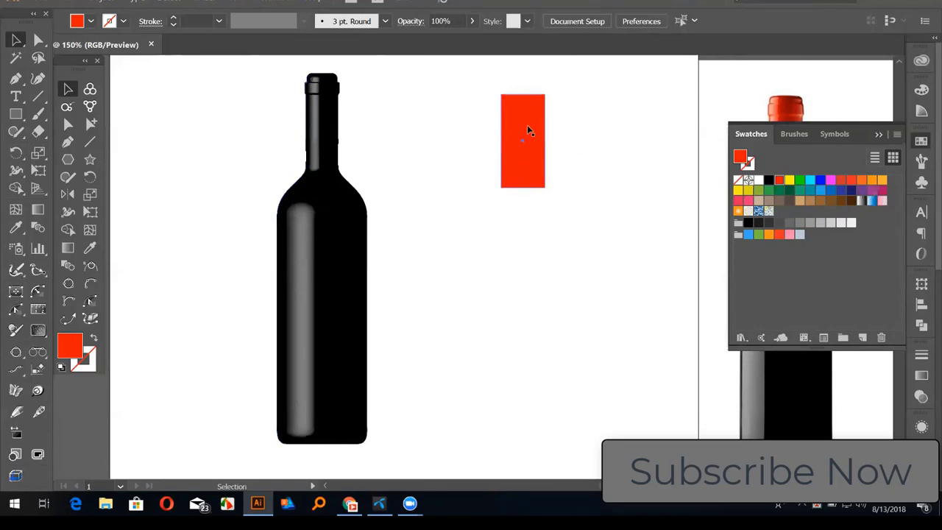
click(507, 141)
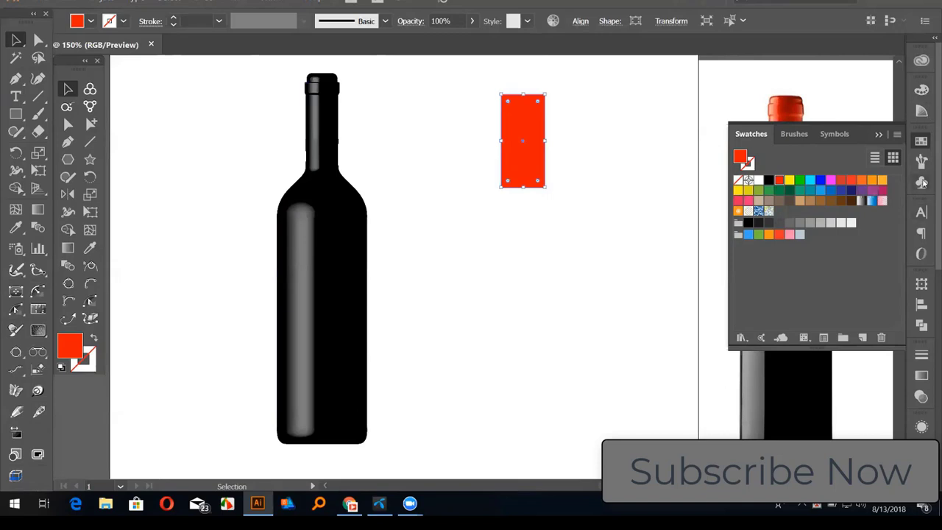
click(922, 182)
click(858, 337)
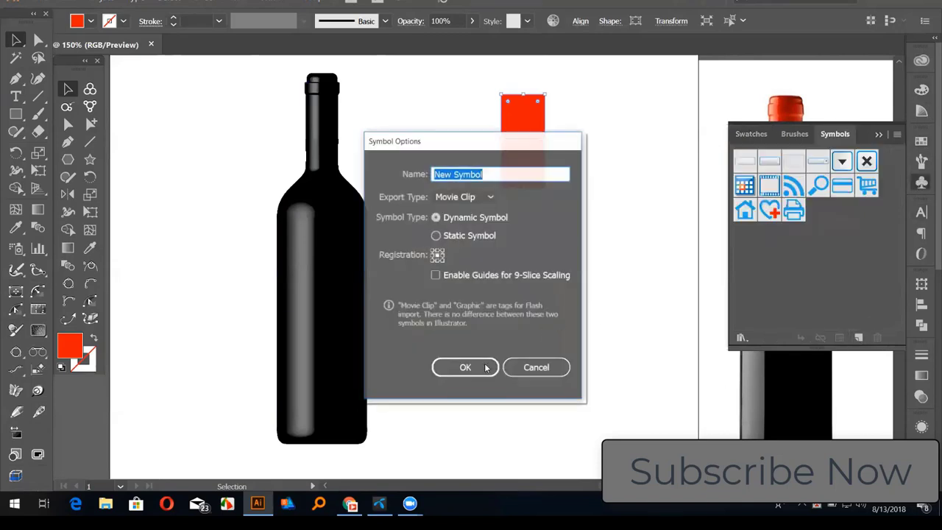
click(480, 368)
click(579, 249)
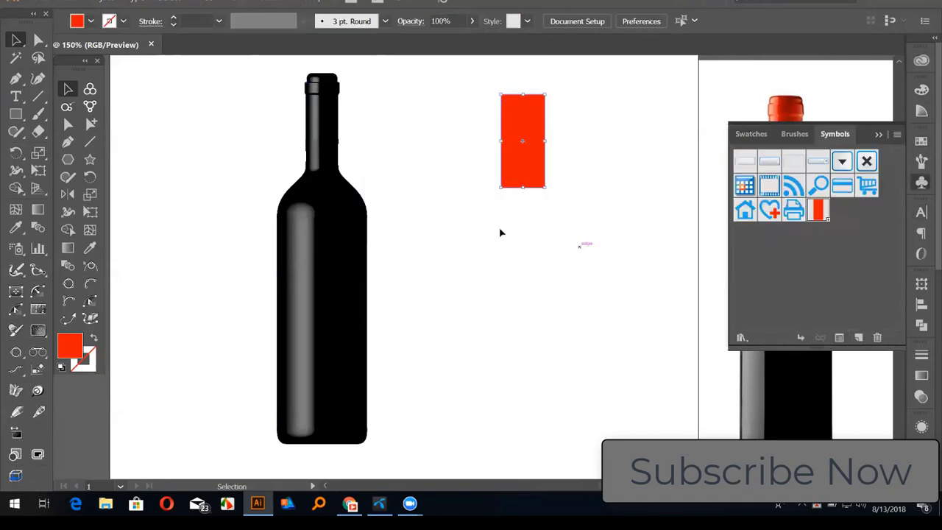
click(313, 132)
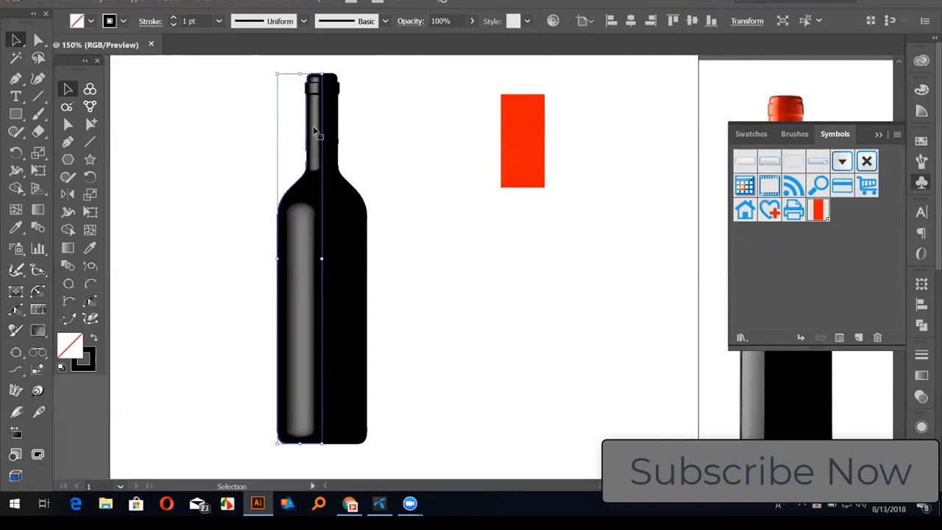
Reopen the bottle path's 3D Revolve options from the Appearance panel, showing fewer options.
click(923, 427)
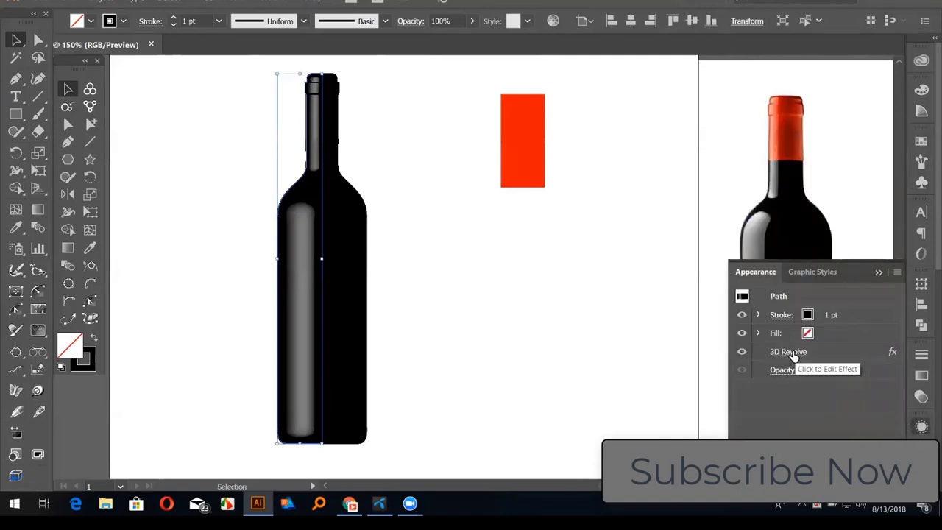
click(793, 352)
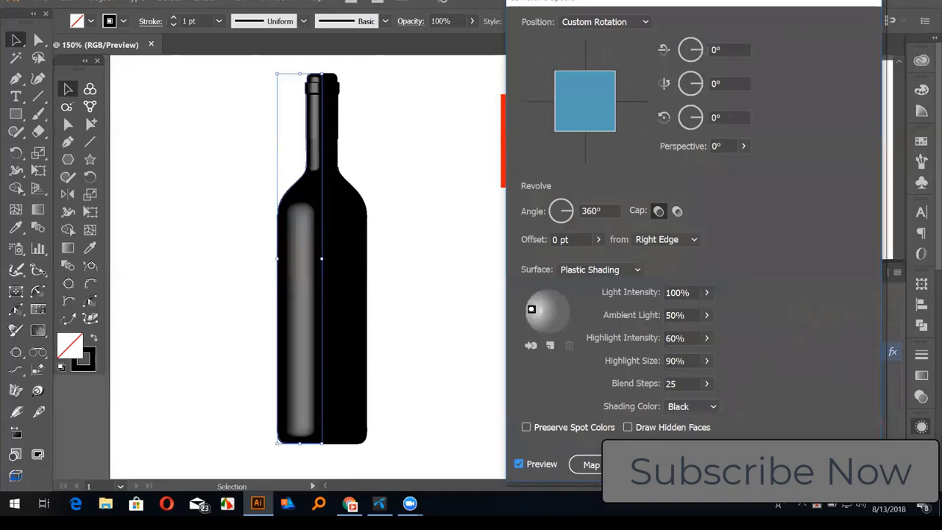
click(685, 464)
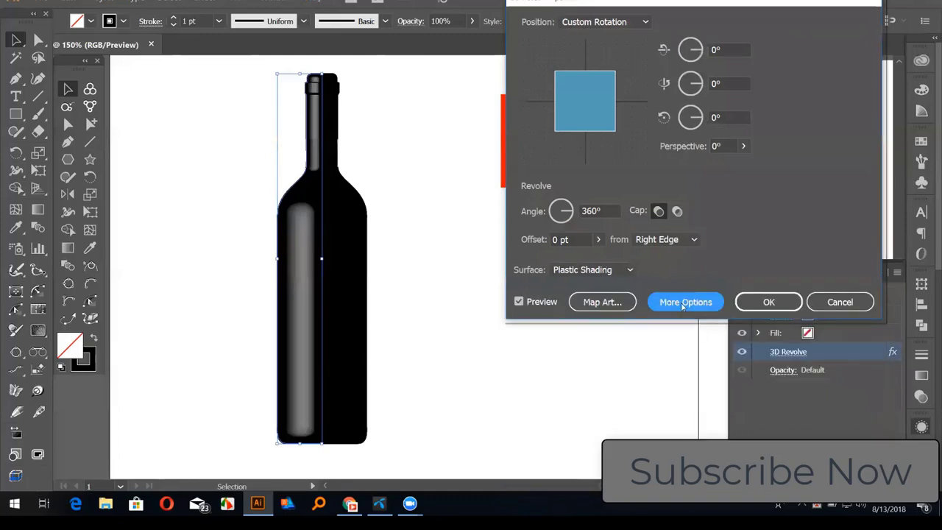
Open Map Art for the bottle, move the dialog into view, and begin stepping through surfaces.
click(589, 302)
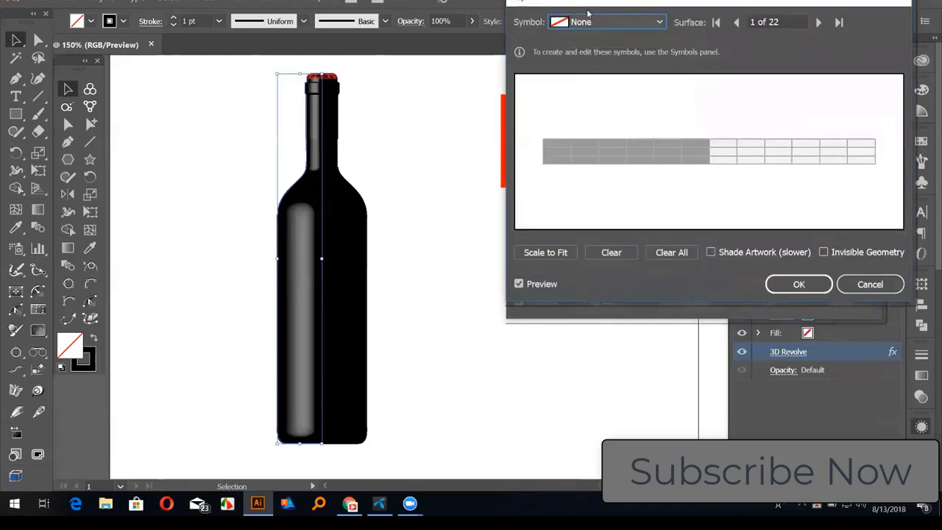
drag(588, 3, 578, 65)
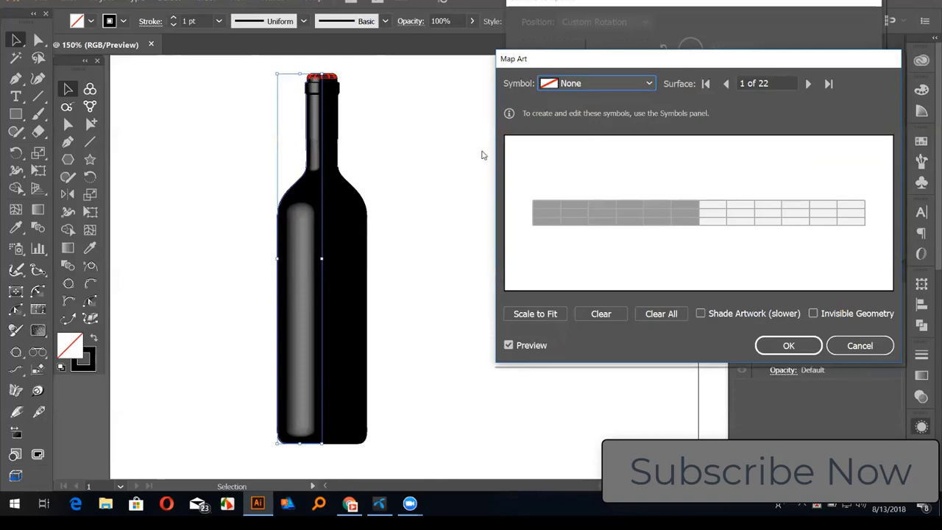
click(768, 83)
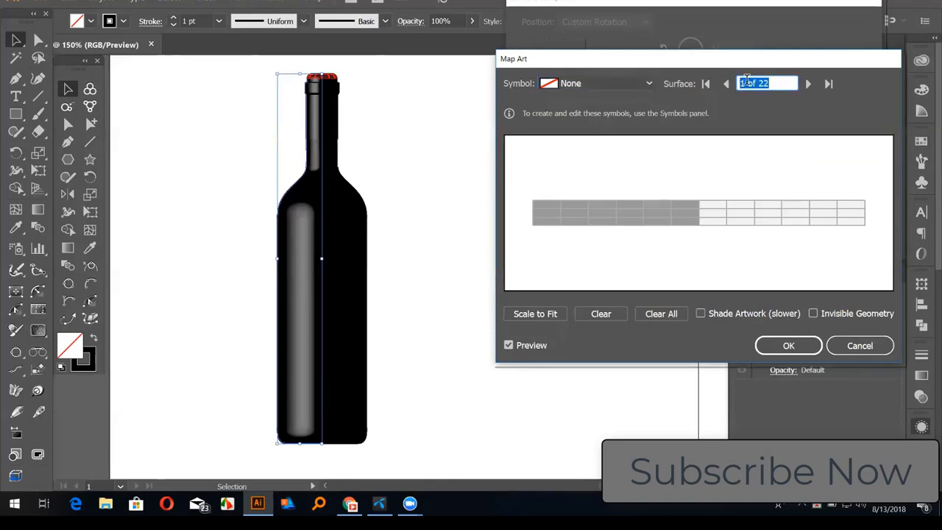
double_click(744, 83)
click(807, 84)
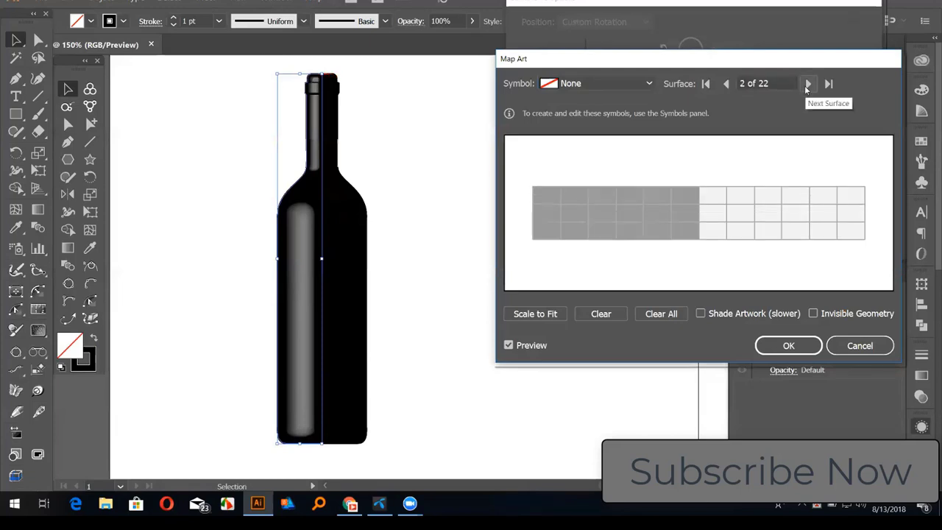
click(807, 84)
click(807, 83)
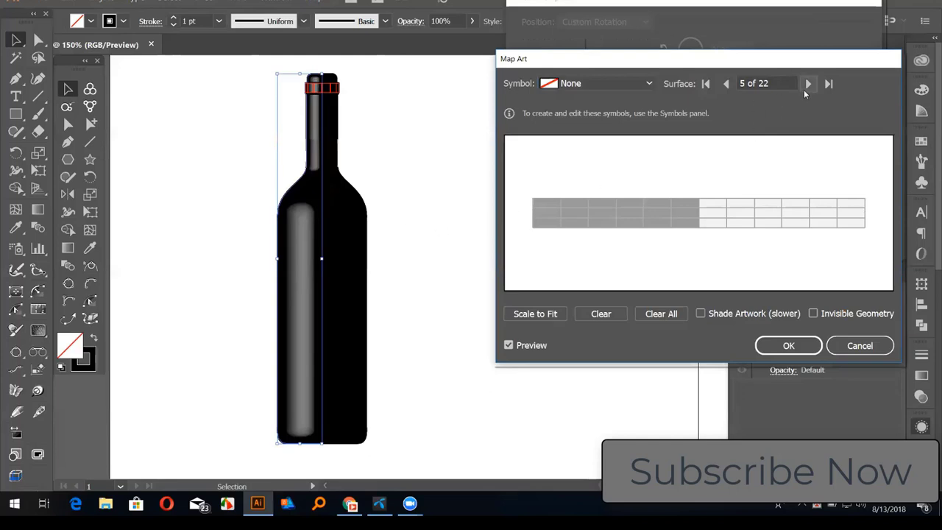
Advance to surface 16 of 22, the bottle's neck band.
click(805, 88)
click(805, 88)
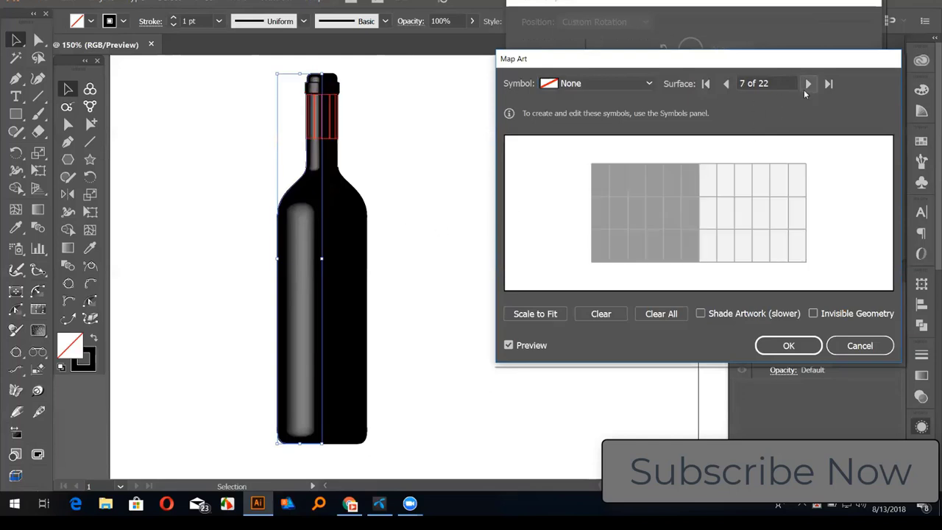
click(805, 88)
click(804, 88)
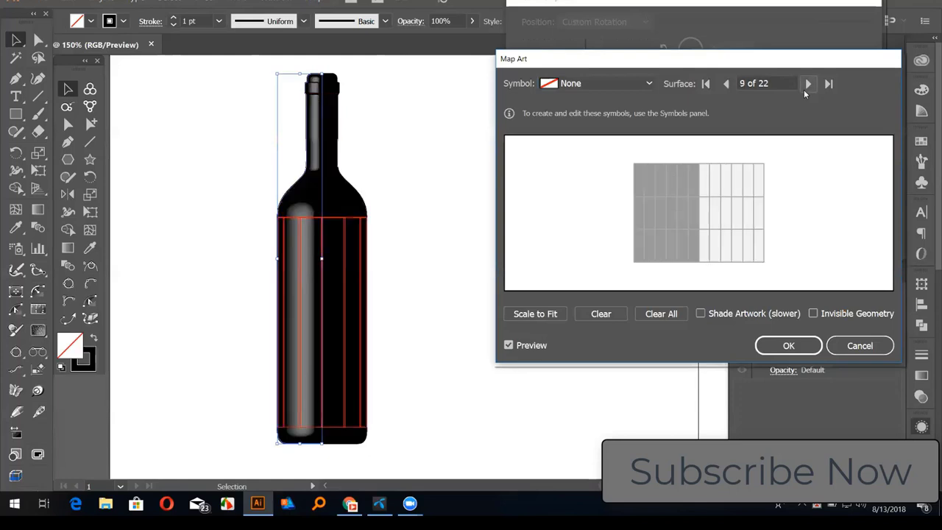
click(805, 87)
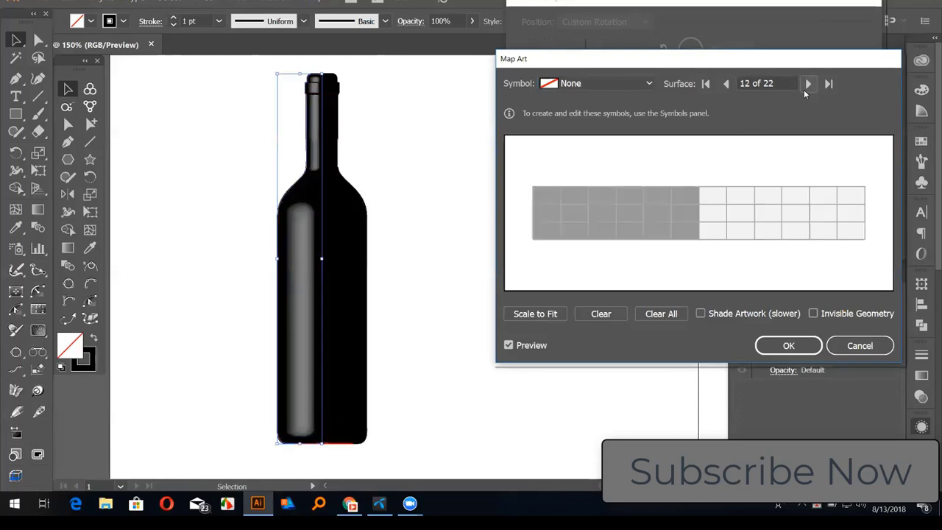
click(808, 84)
click(808, 84)
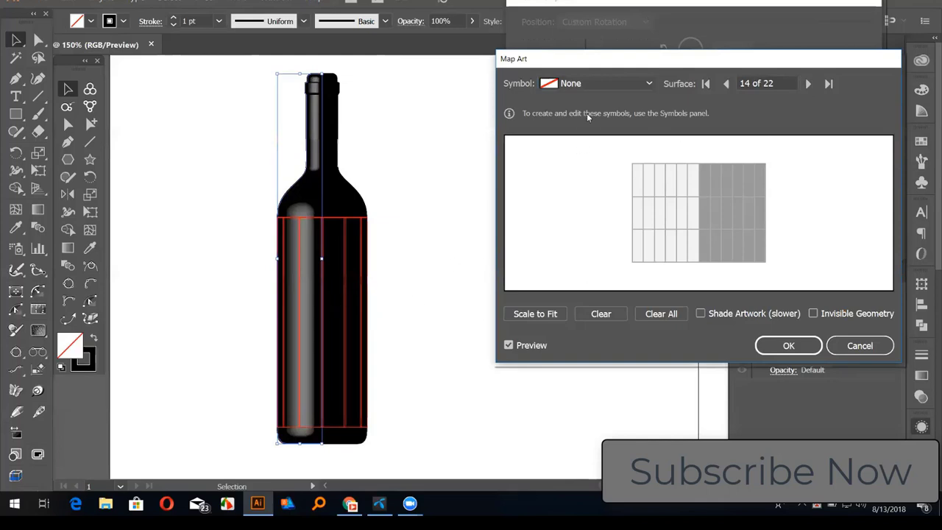
click(808, 84)
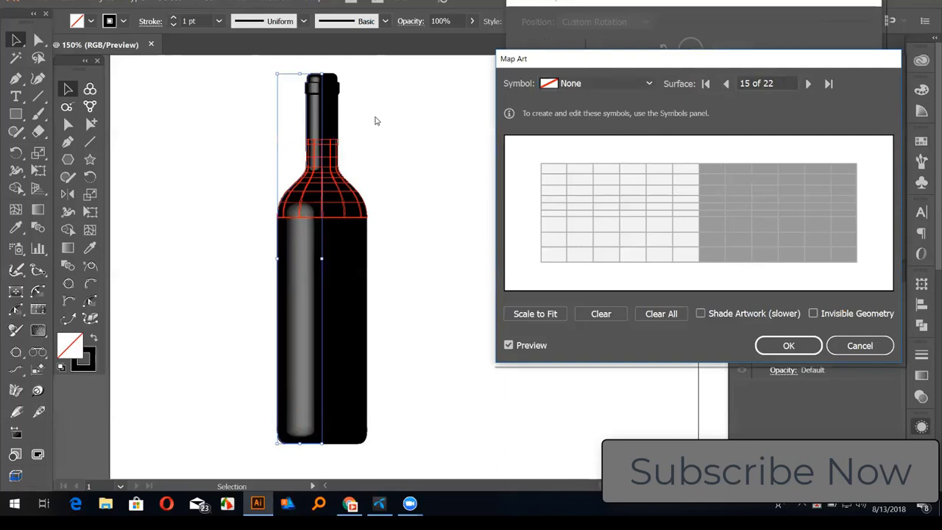
click(807, 83)
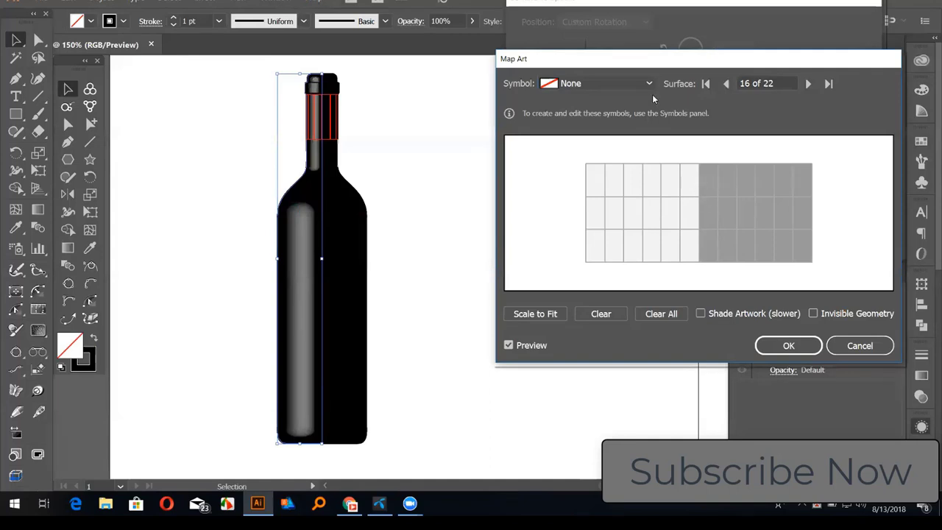
Map the red New Symbol onto surface 16, stretch it across, and enable Shade Artwork.
click(622, 84)
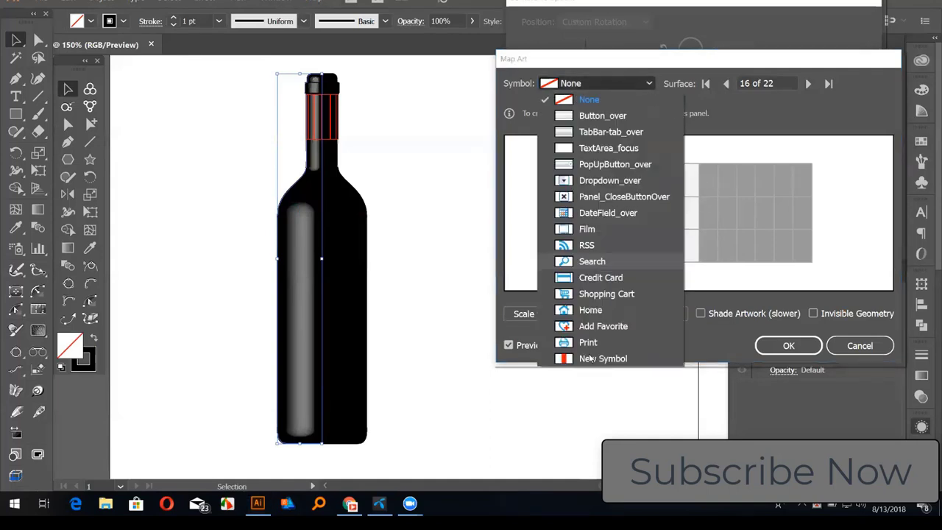
click(578, 360)
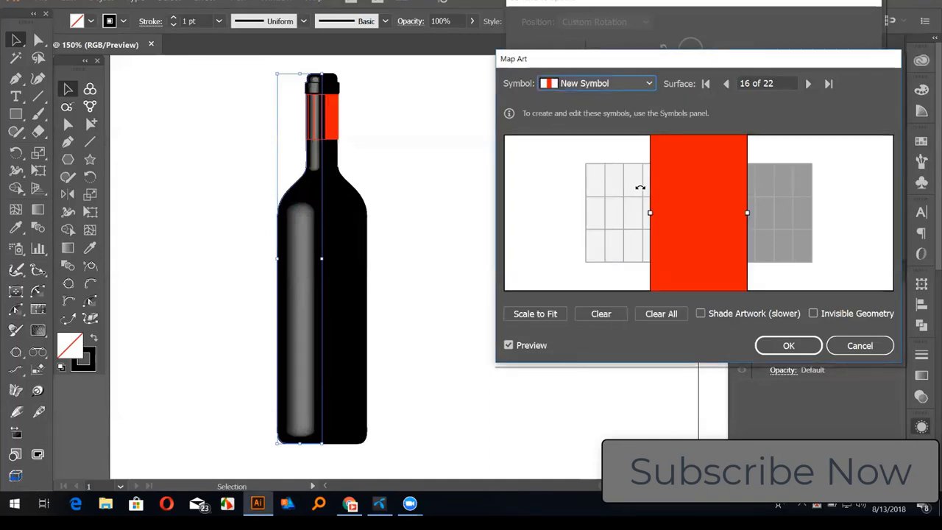
mouse_move(702, 200)
mouse_down()
mouse_move(635, 200)
mouse_move(702, 211)
mouse_up()
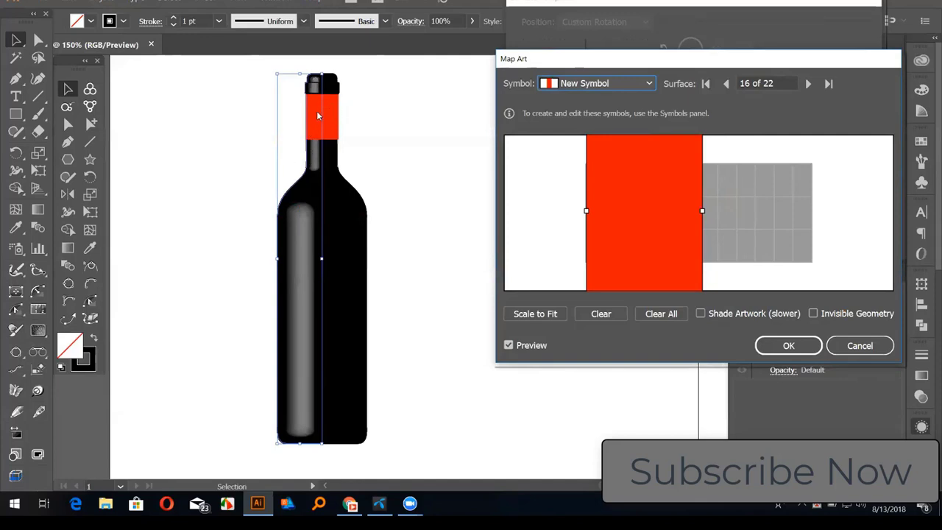
click(704, 316)
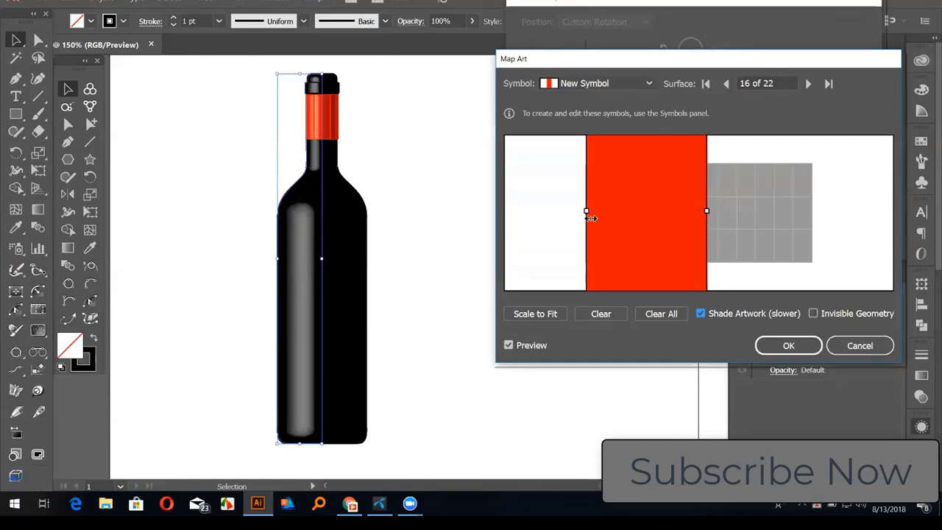
drag(586, 211, 582, 208)
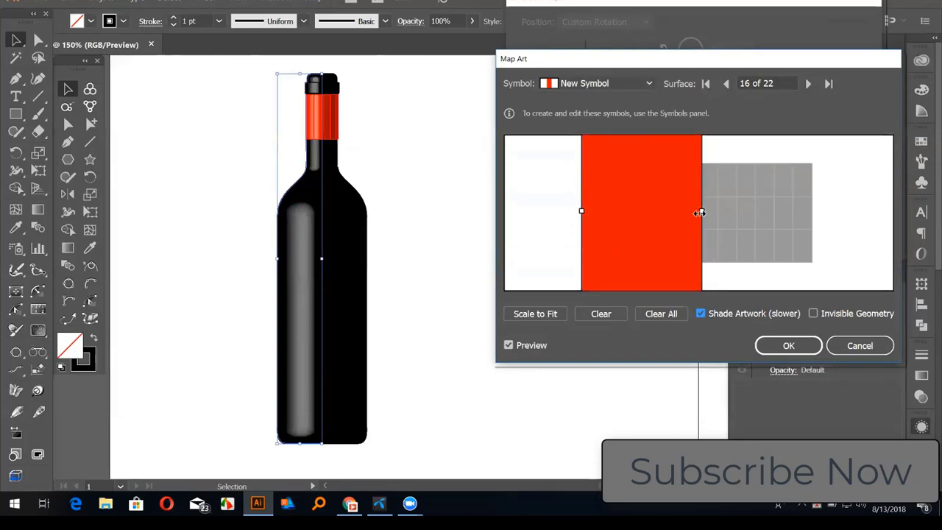
drag(701, 211, 706, 211)
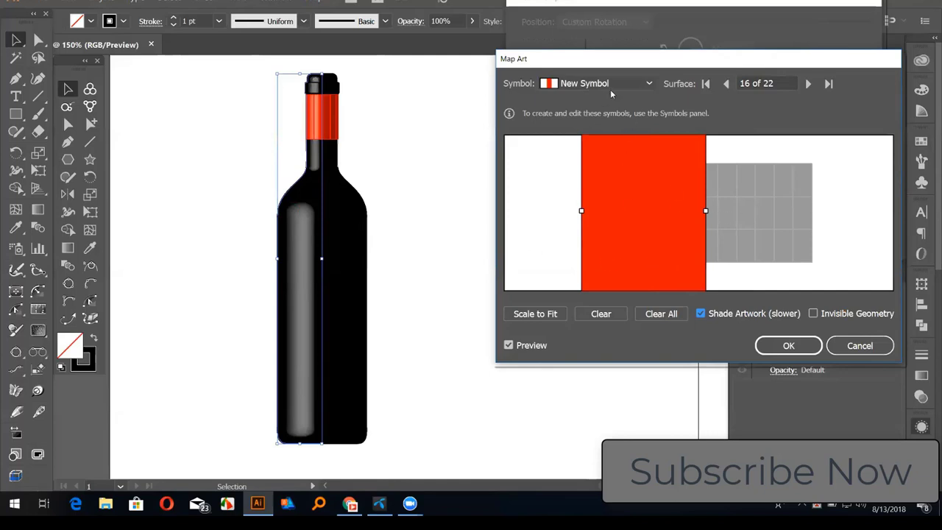
click(789, 345)
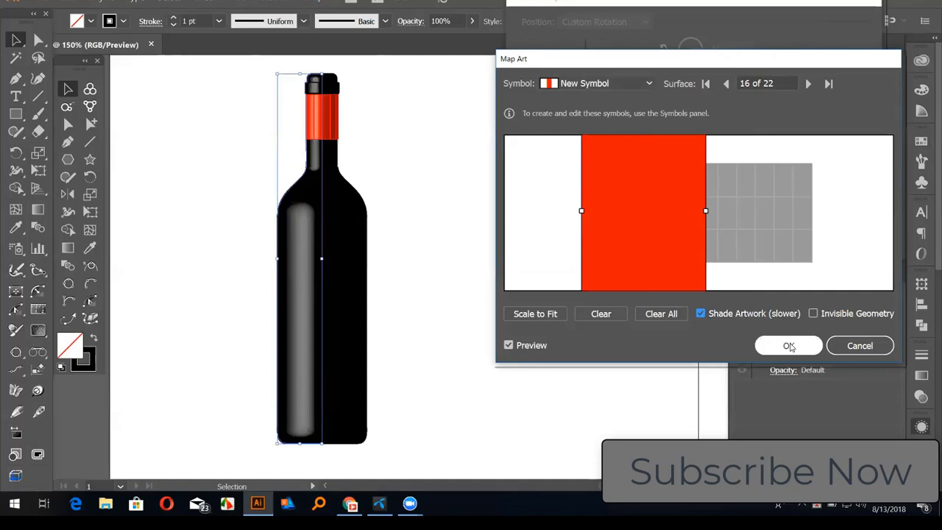
click(790, 346)
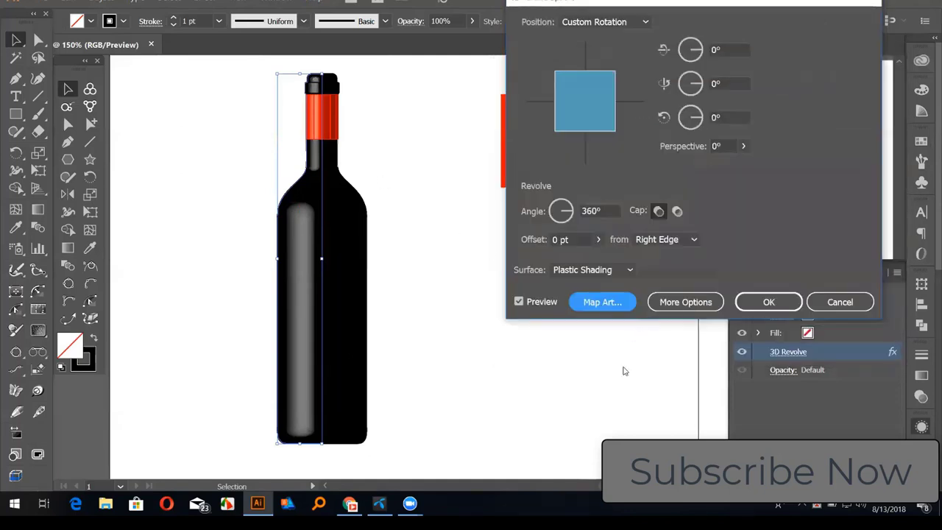
Confirm the 3D Revolve with the mapped red neck art and deselect the bottle.
click(773, 301)
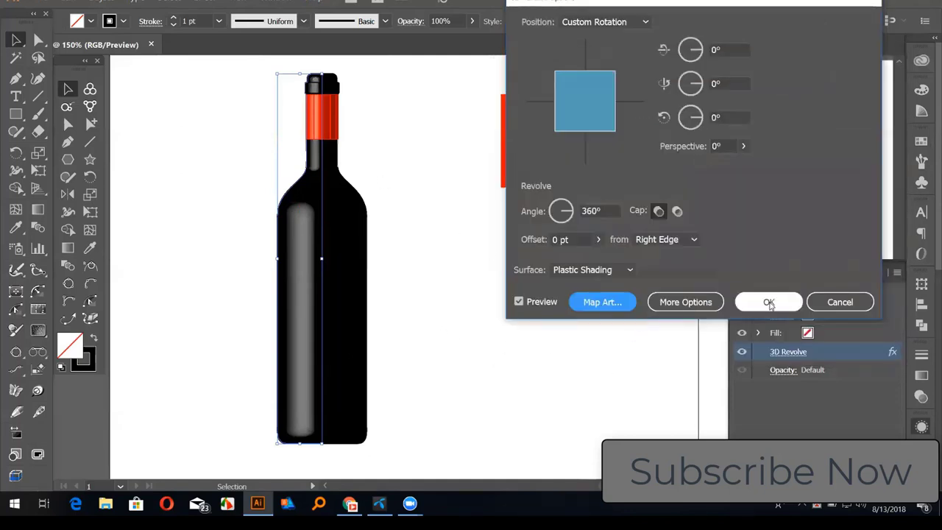
click(579, 288)
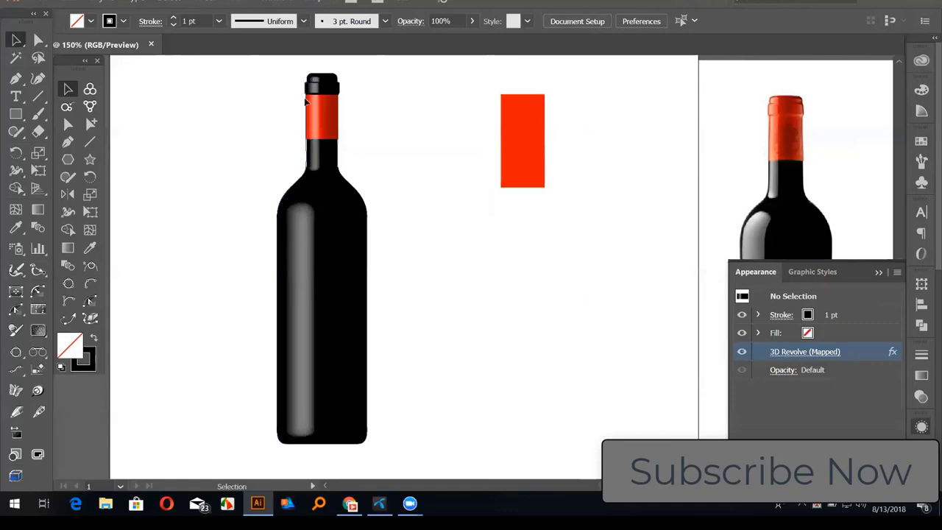
Draw a circle below the red rectangle with a vertical line through its centre, and select both.
click(69, 161)
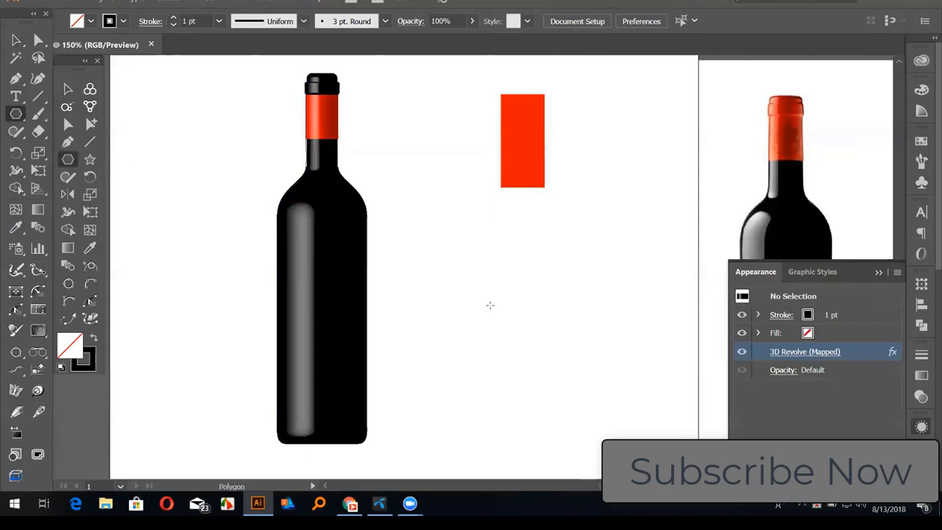
drag(479, 283, 494, 310)
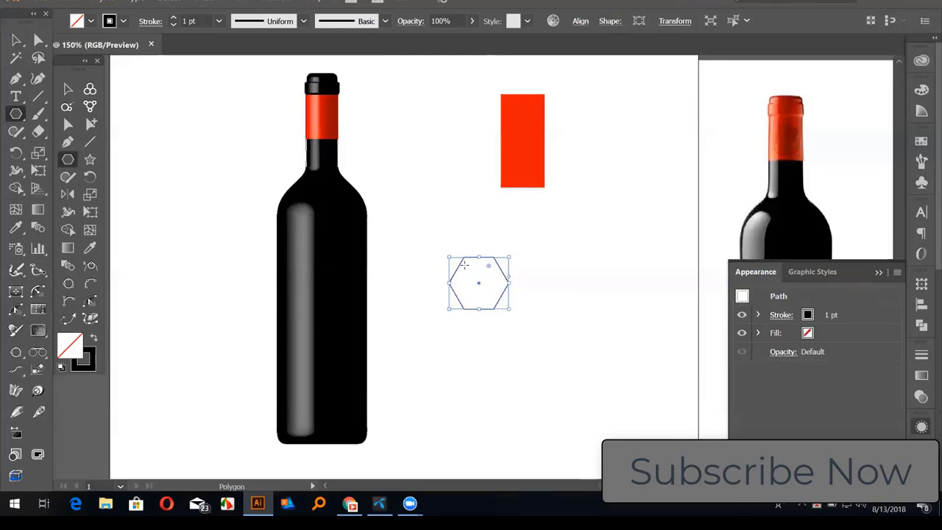
key(Delete)
key(l)
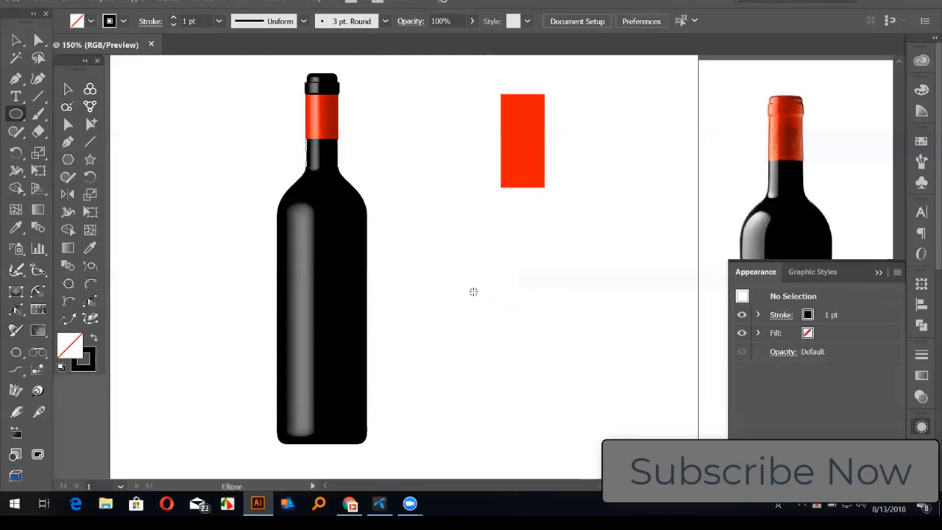
drag(474, 291, 507, 324)
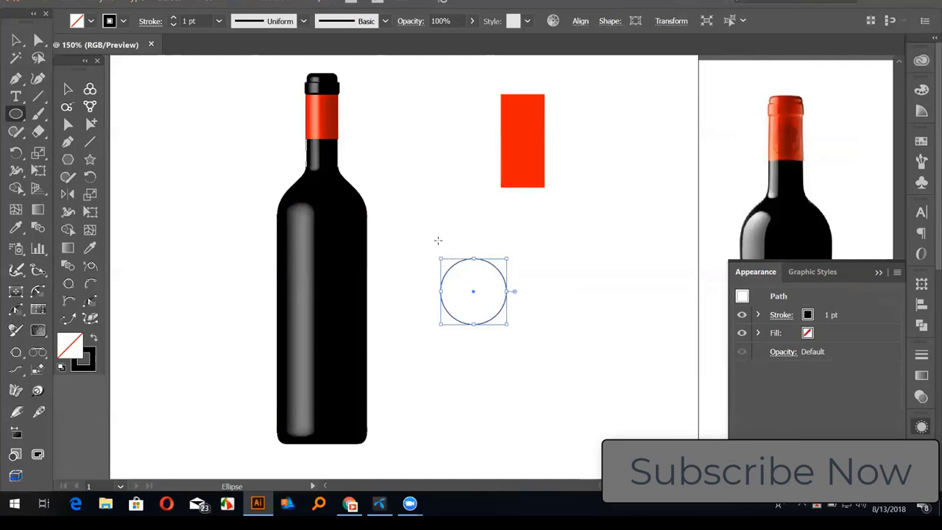
key(backslash)
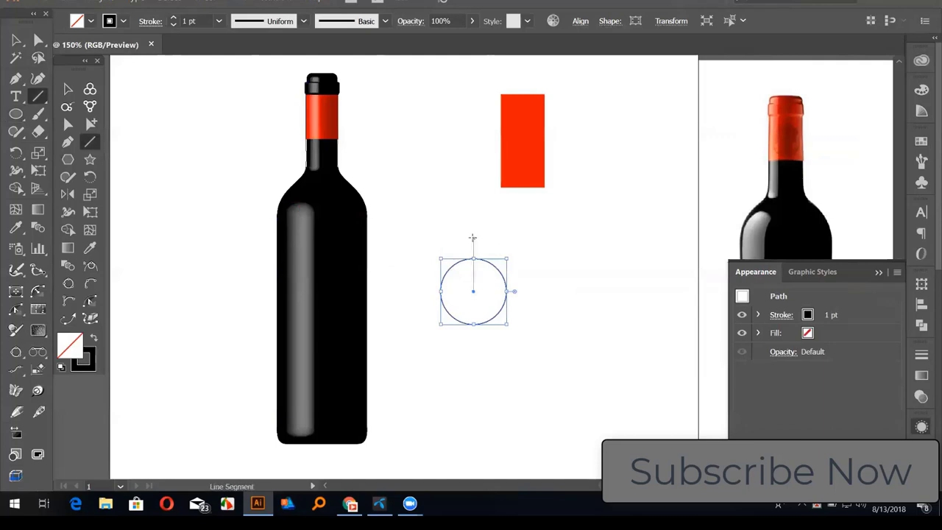
drag(474, 237, 473, 346)
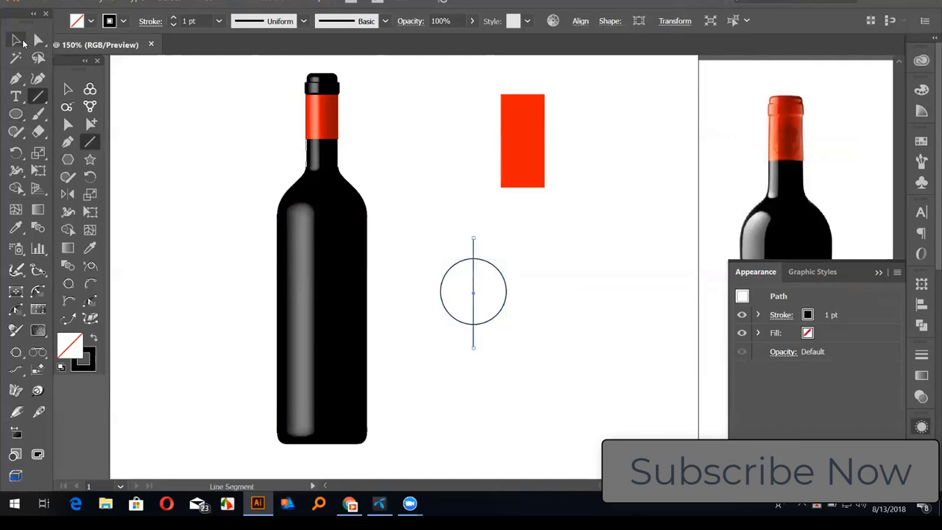
key(v)
drag(520, 325, 429, 221)
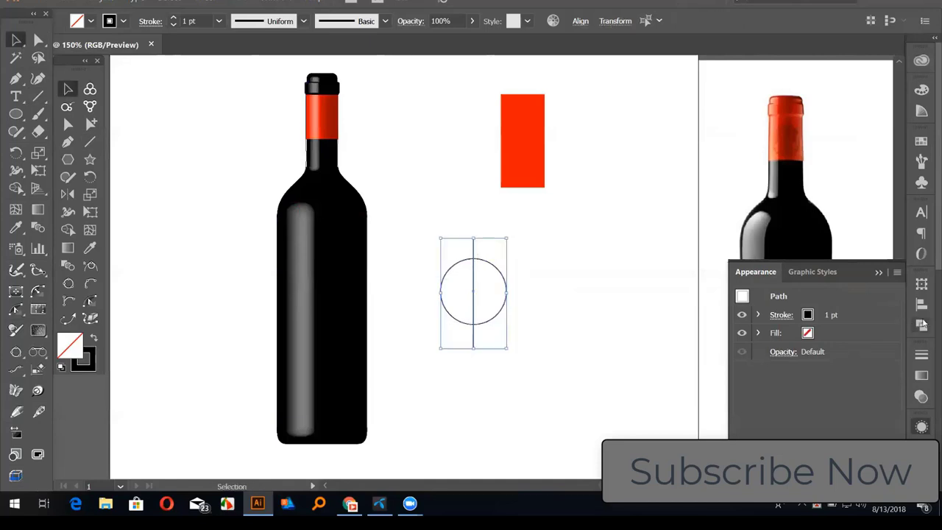
Ungroup the divided circle, delete its right half, and give the left half a red stroke.
right_click(506, 286)
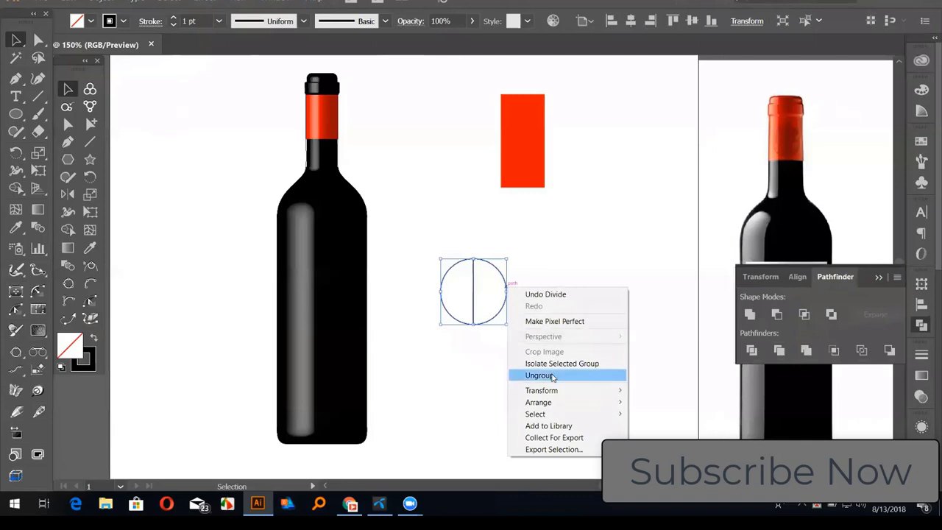
click(522, 372)
click(566, 314)
click(500, 304)
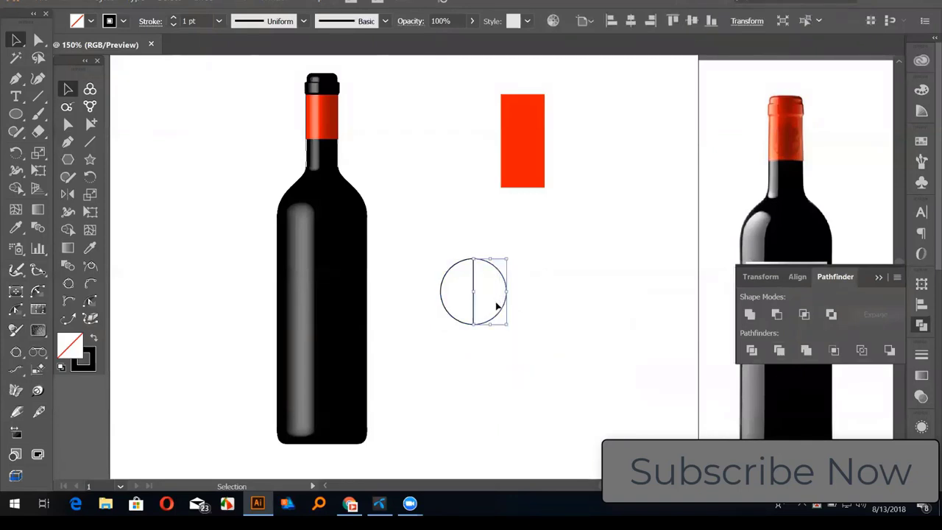
key(Delete)
click(473, 271)
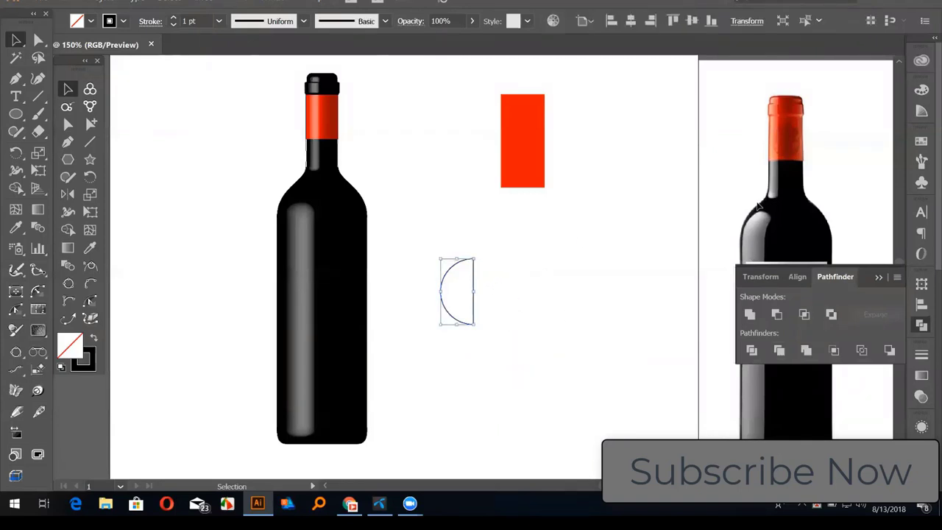
click(920, 138)
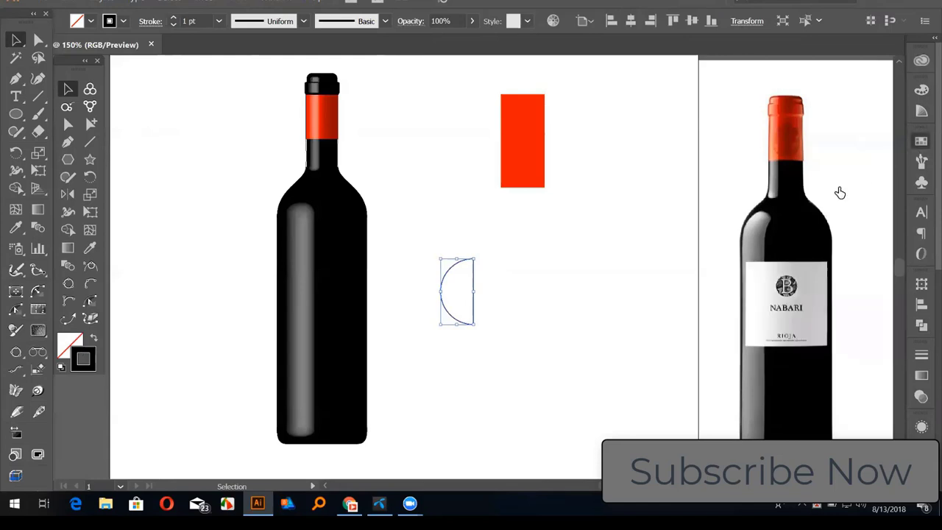
click(779, 179)
click(878, 135)
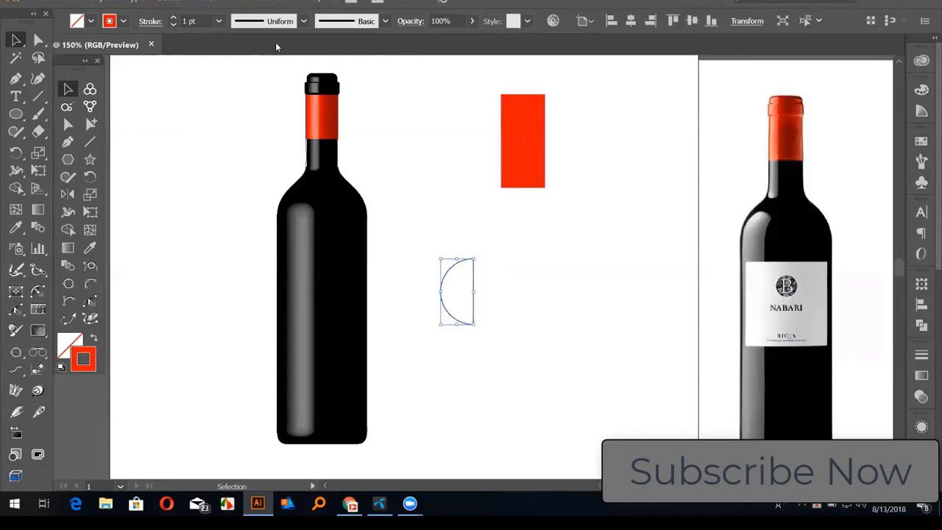
click(193, 2)
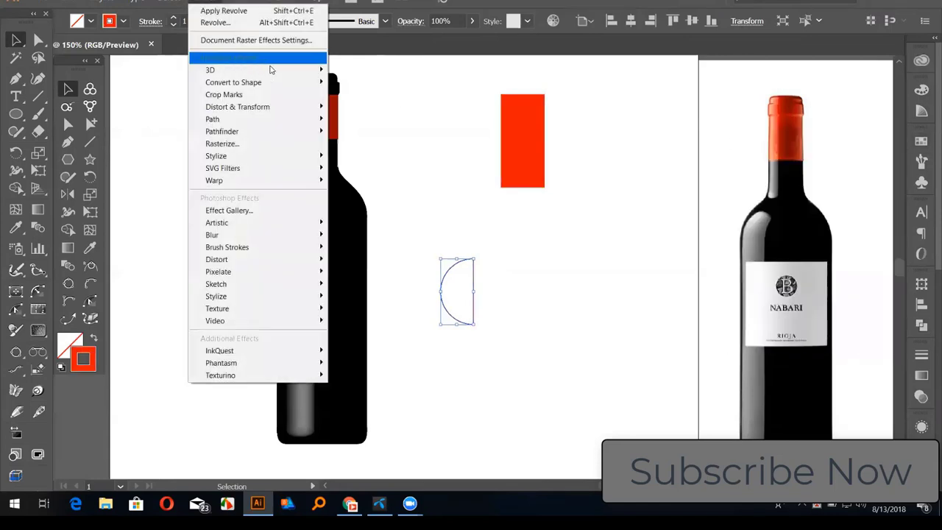
mouse_move(221, 69)
click(368, 86)
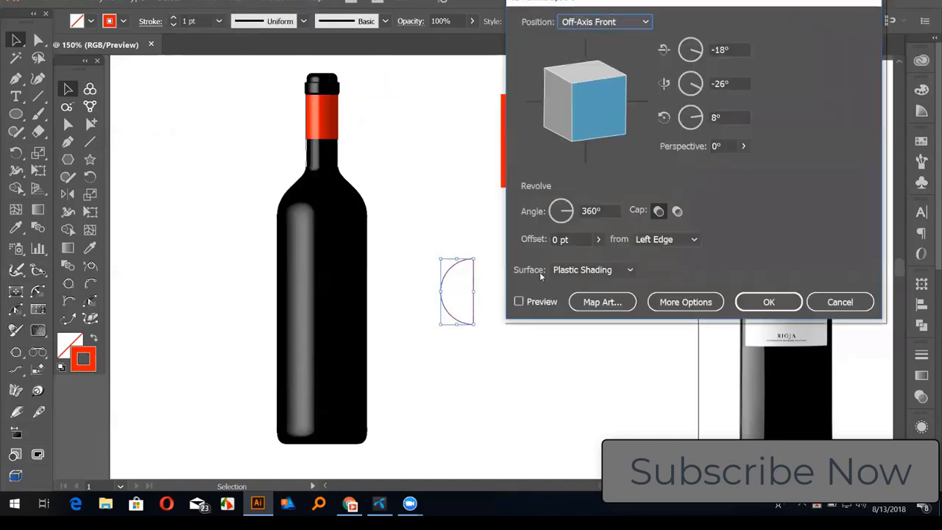
click(520, 302)
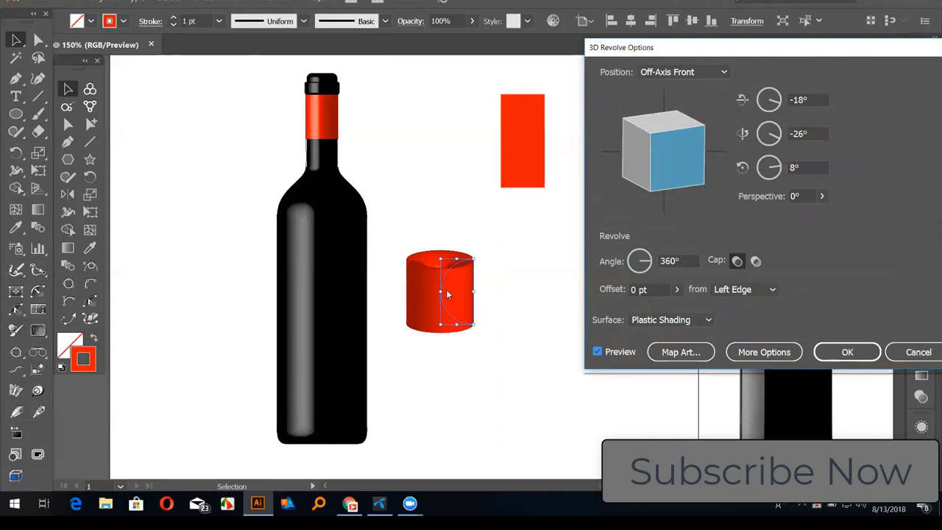
click(744, 290)
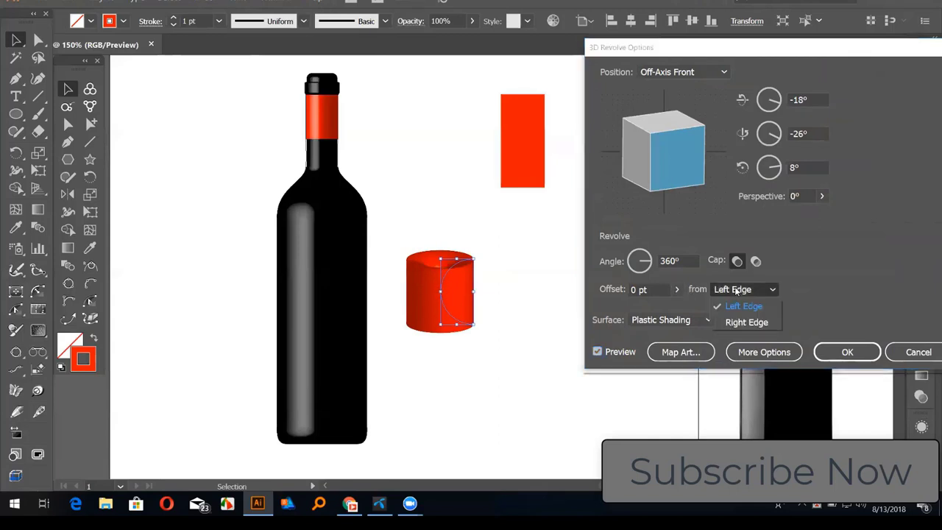
click(736, 319)
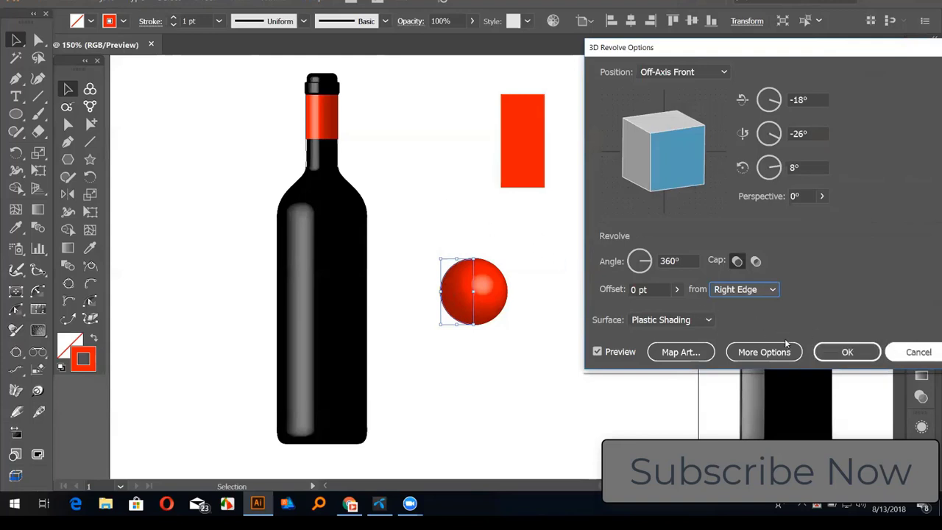
click(745, 290)
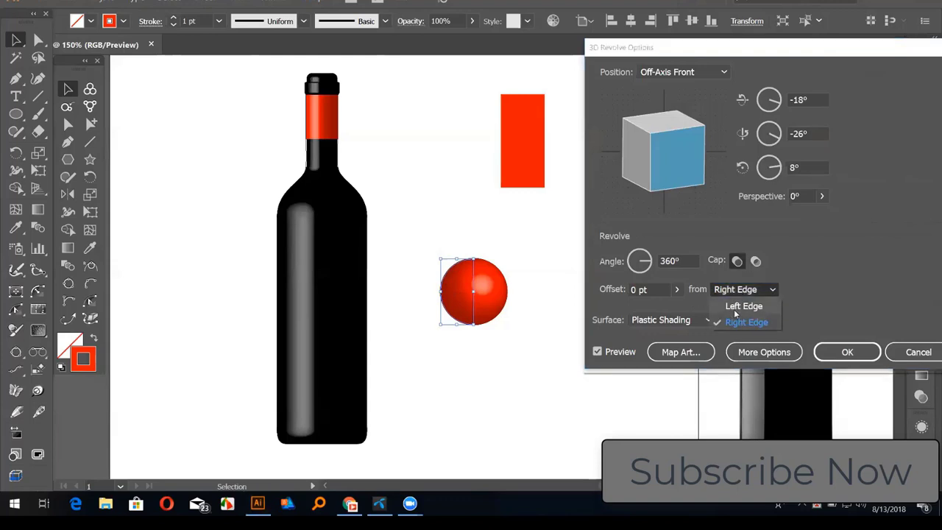
click(734, 310)
click(878, 354)
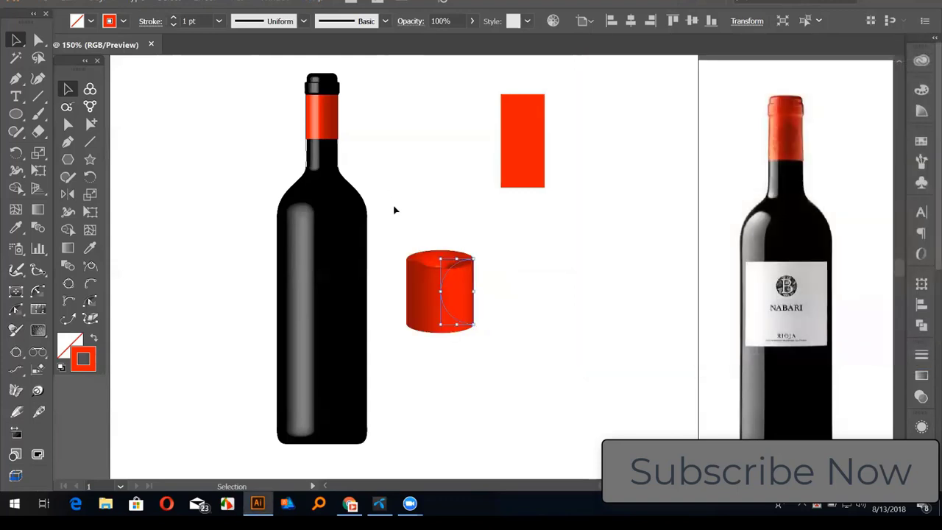
key(ctrl+z)
drag(421, 226, 493, 341)
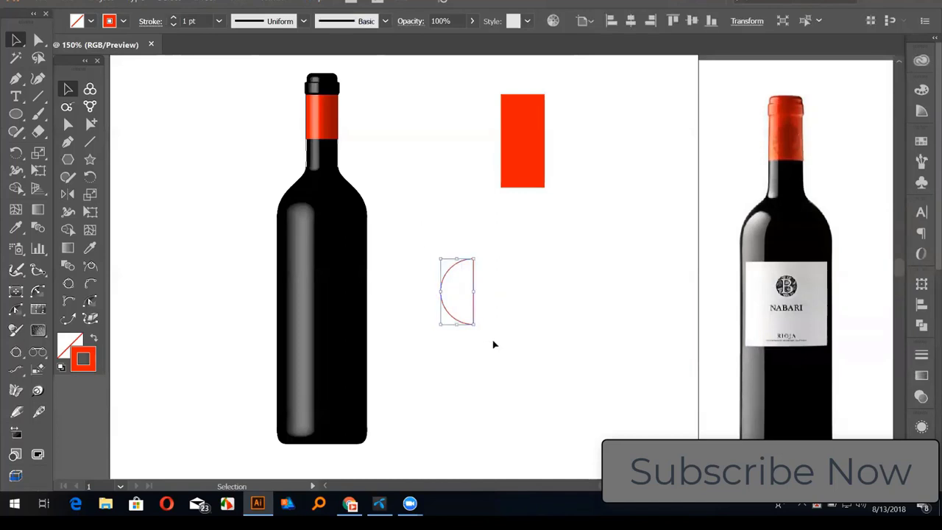
Delete the half-circle and drag a copy of the bottle half-profile right of the red rectangle.
key(Delete)
click(315, 222)
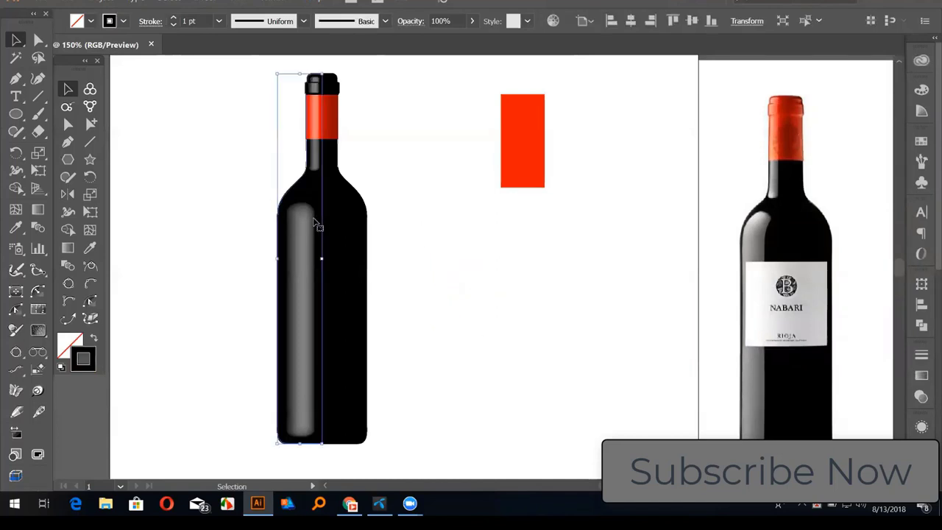
drag(315, 223, 815, 322)
Reopen the copy's 3D Revolve options with preview on, revolving from the Left Edge.
click(922, 427)
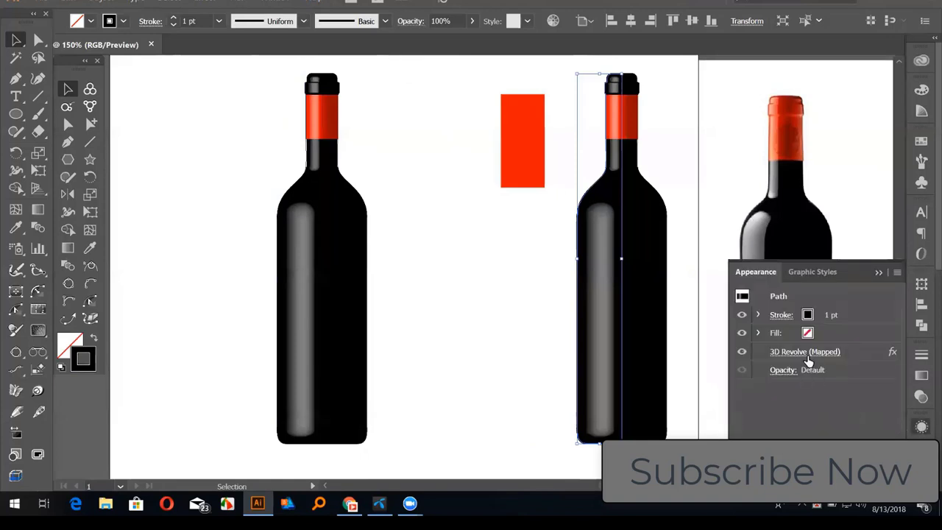
click(808, 354)
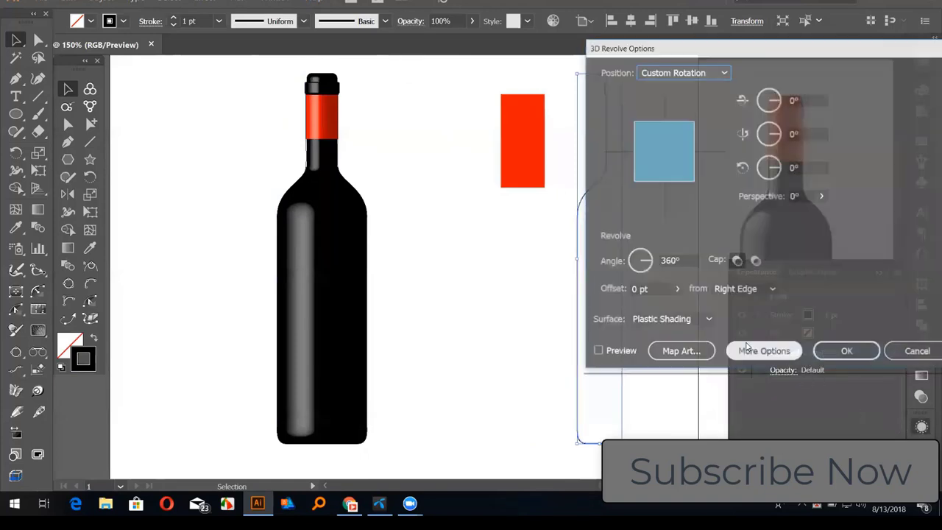
click(598, 352)
click(737, 294)
click(752, 318)
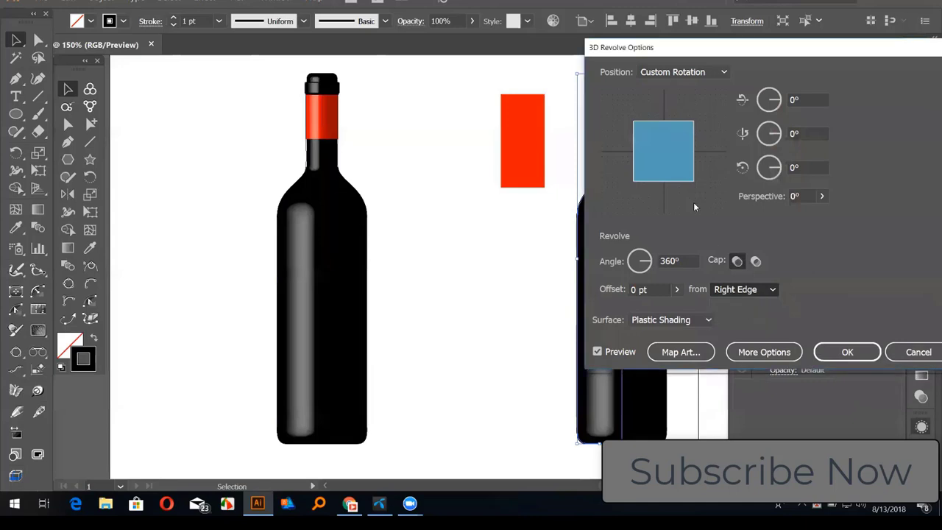
key(Up)
mouse_move(662, 49)
mouse_down()
mouse_move(812, 57)
mouse_move(127, 42)
mouse_up()
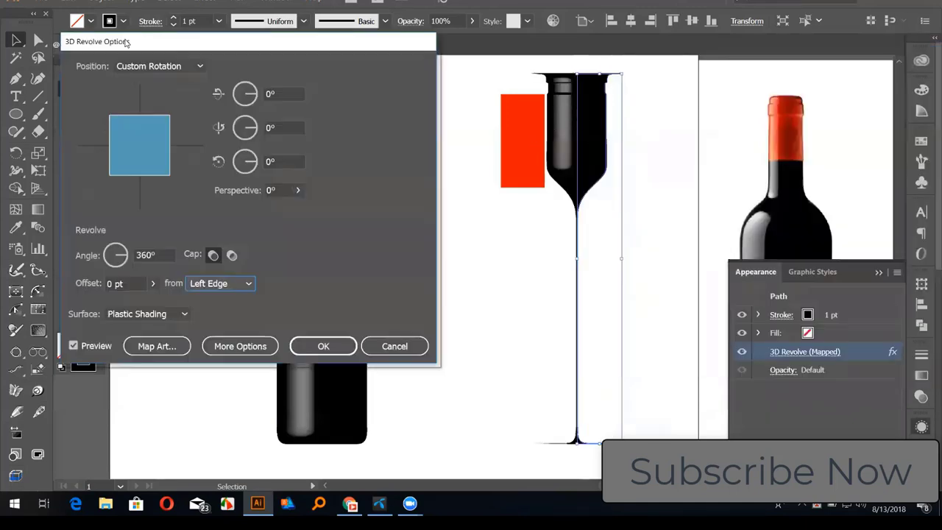
click(140, 348)
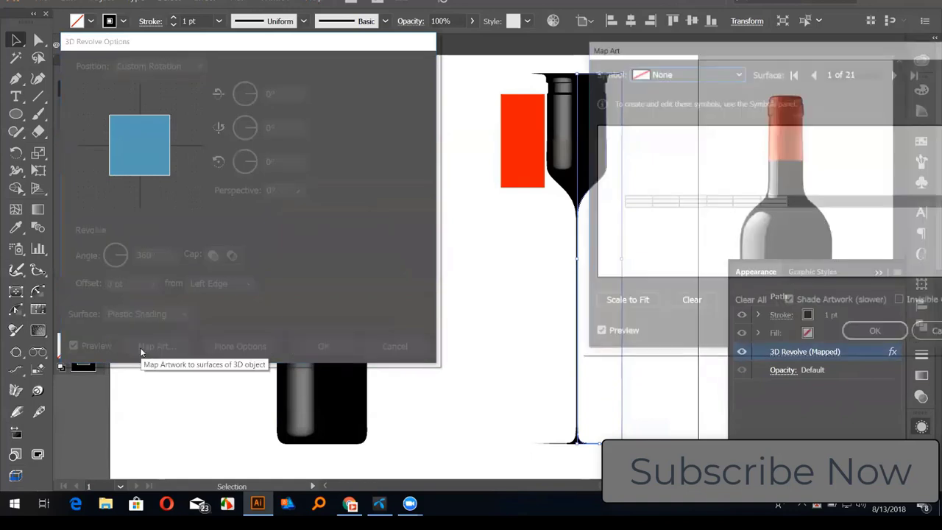
drag(692, 52, 839, 62)
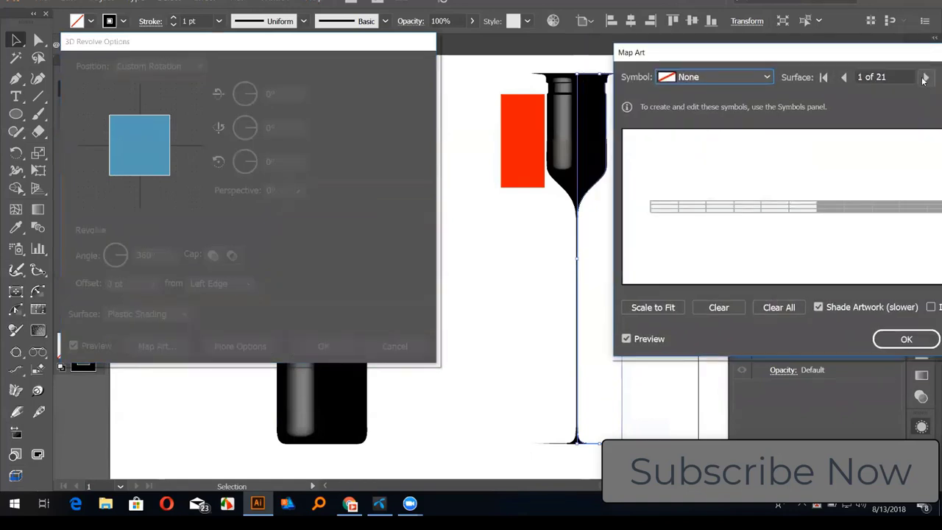
click(926, 76)
click(926, 77)
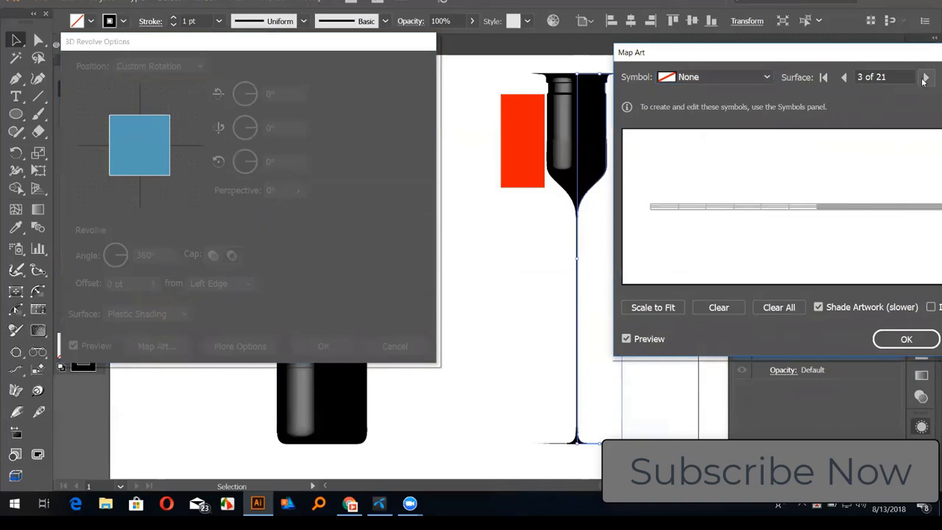
click(925, 77)
click(925, 77)
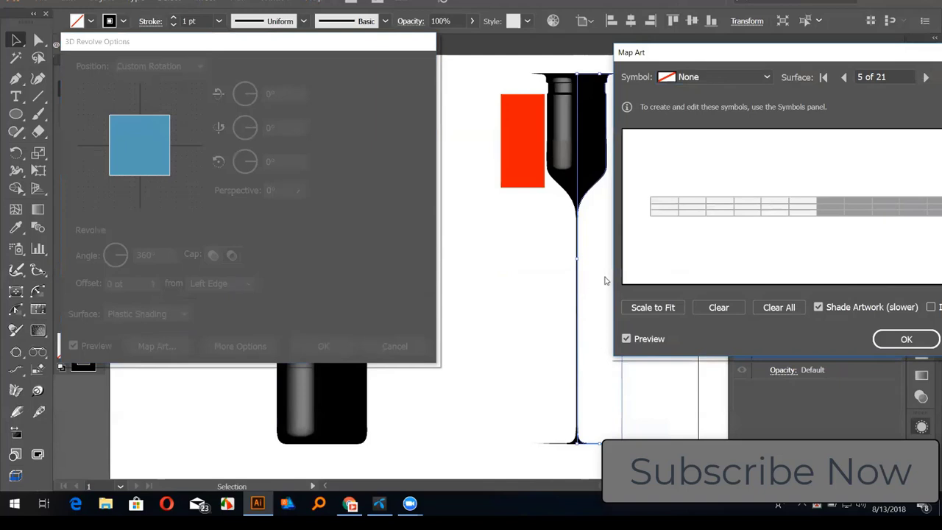
click(925, 77)
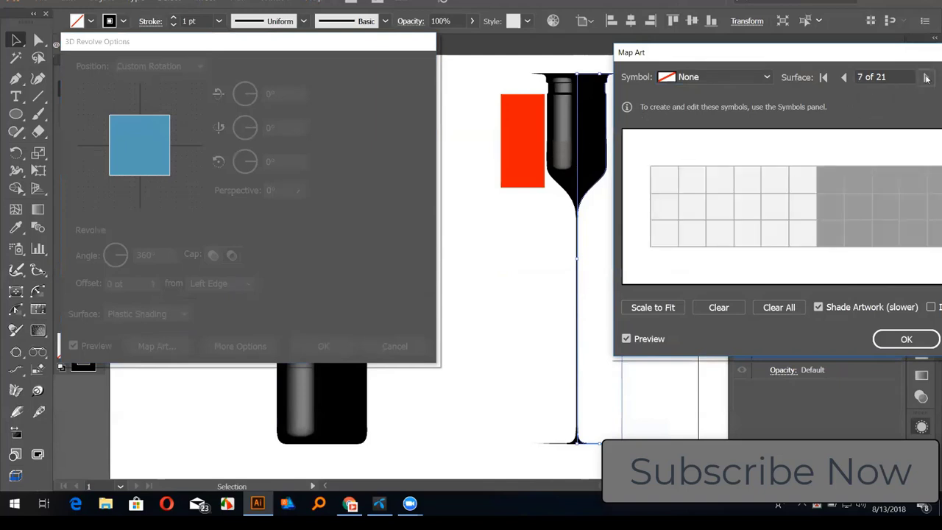
click(926, 77)
click(927, 77)
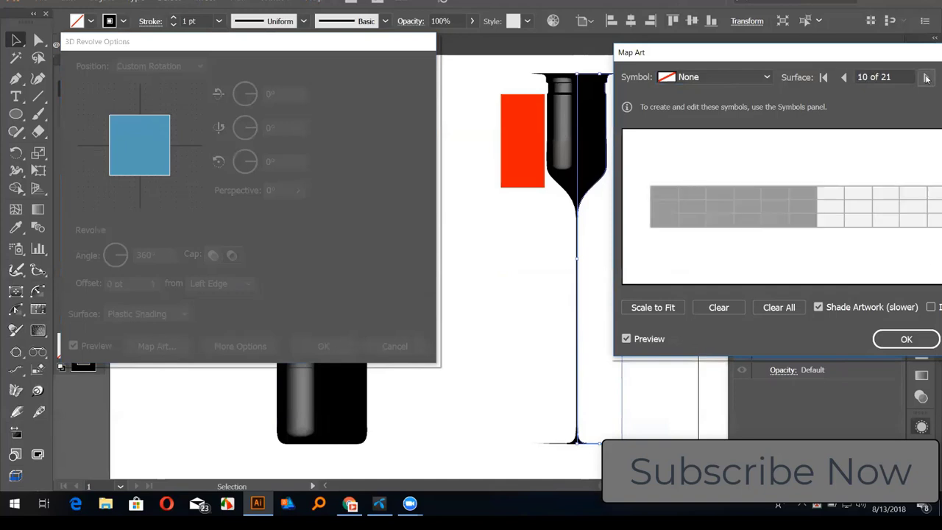
click(926, 77)
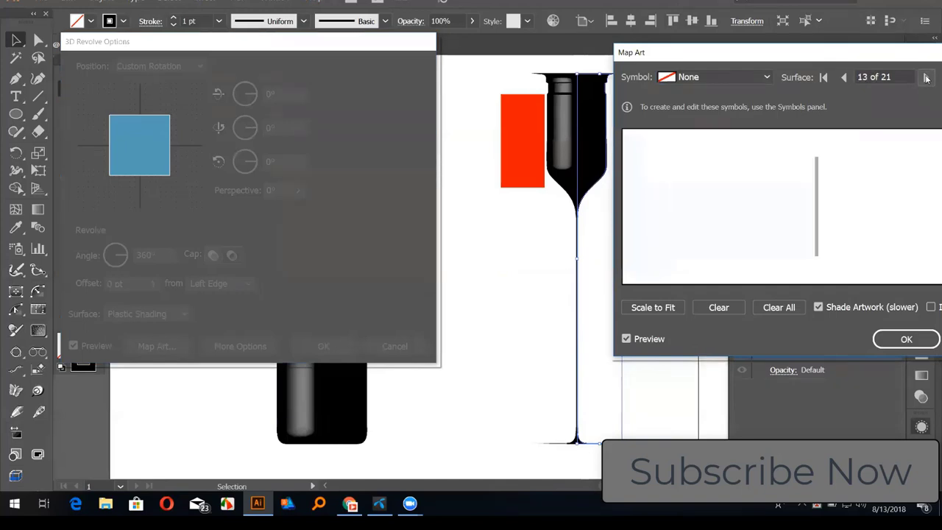
click(926, 77)
click(926, 78)
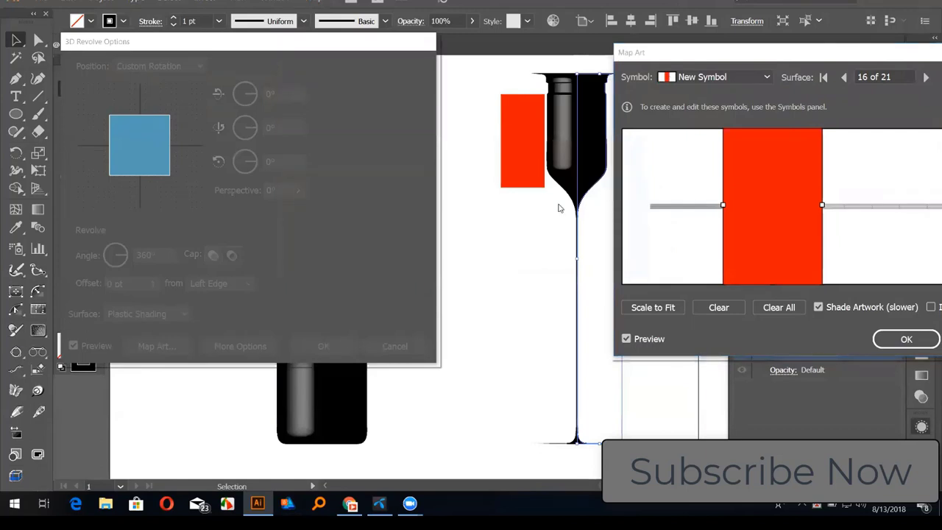
click(926, 77)
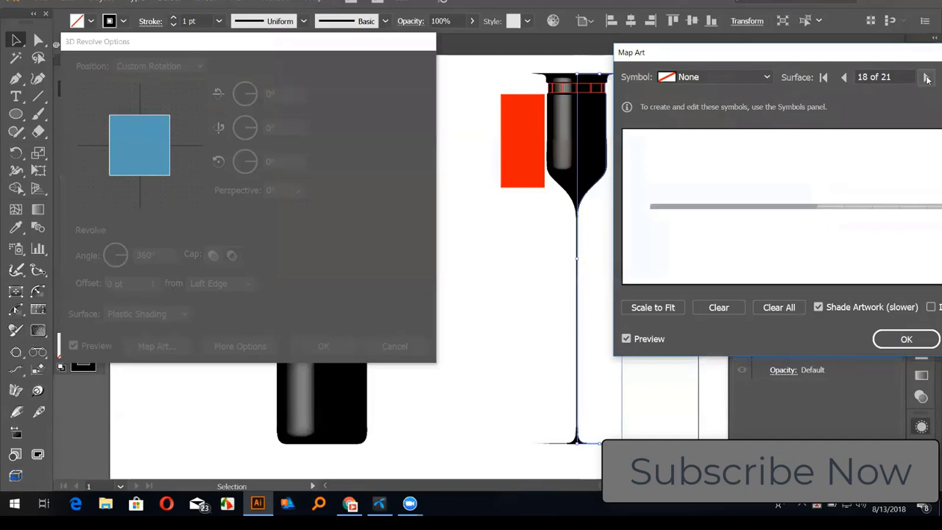
click(926, 78)
click(926, 77)
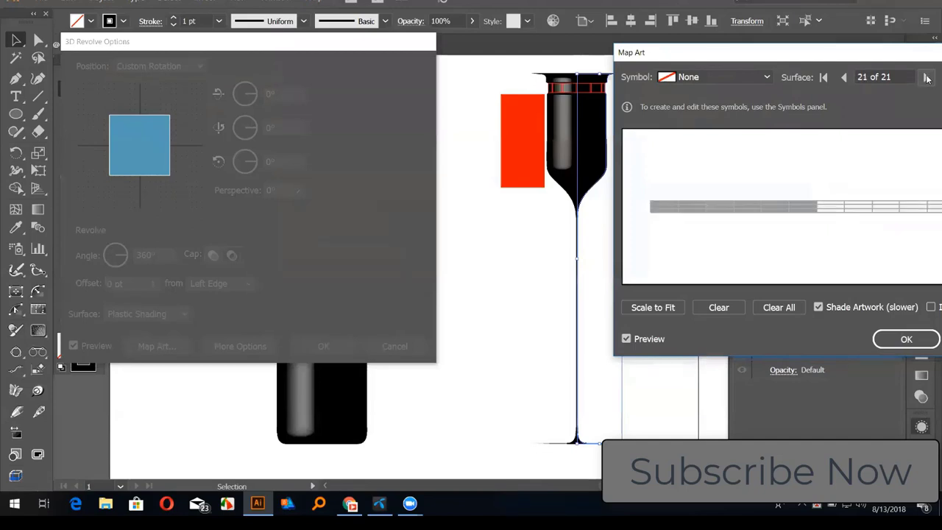
click(926, 77)
click(926, 77)
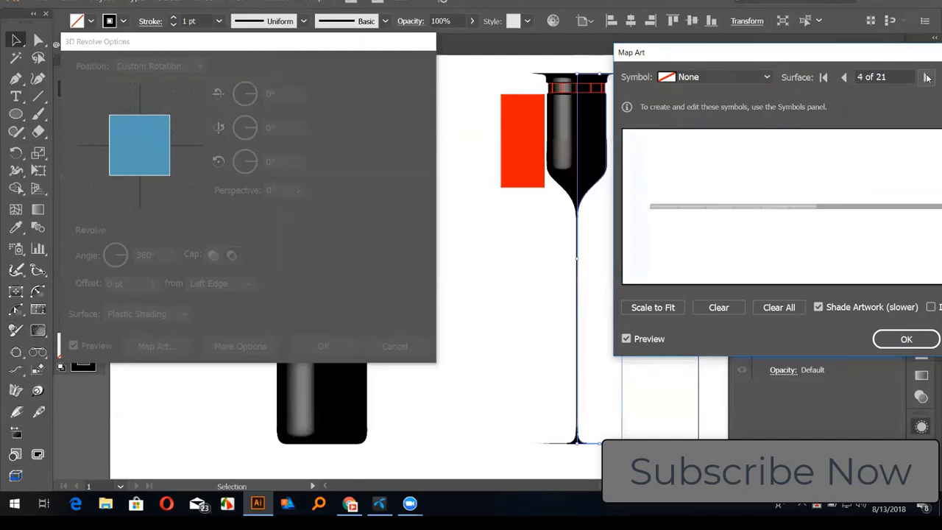
click(926, 78)
click(926, 77)
click(926, 77)
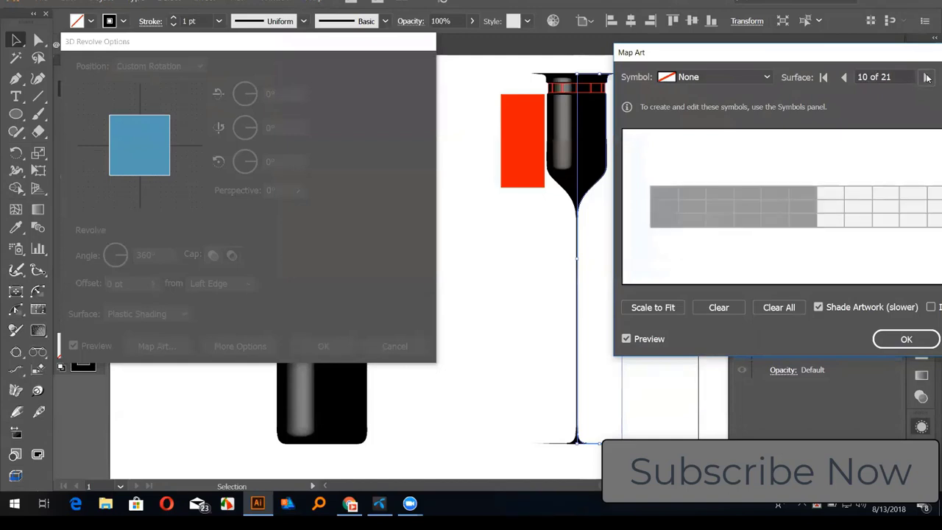
click(926, 78)
click(926, 77)
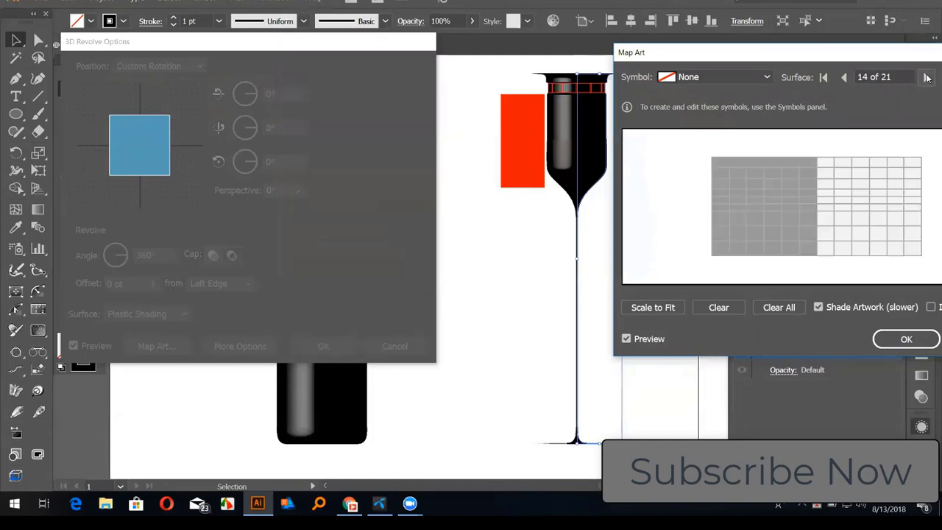
click(926, 77)
click(926, 77)
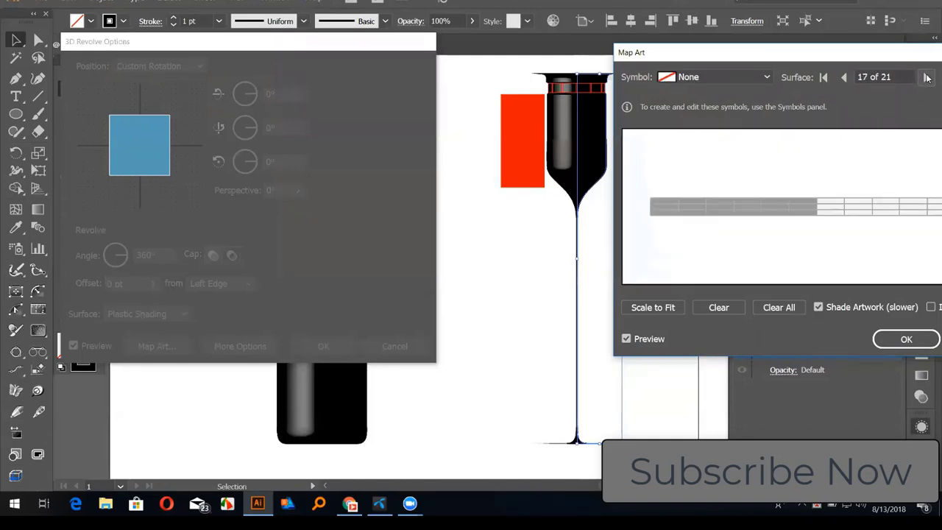
drag(794, 58, 702, 58)
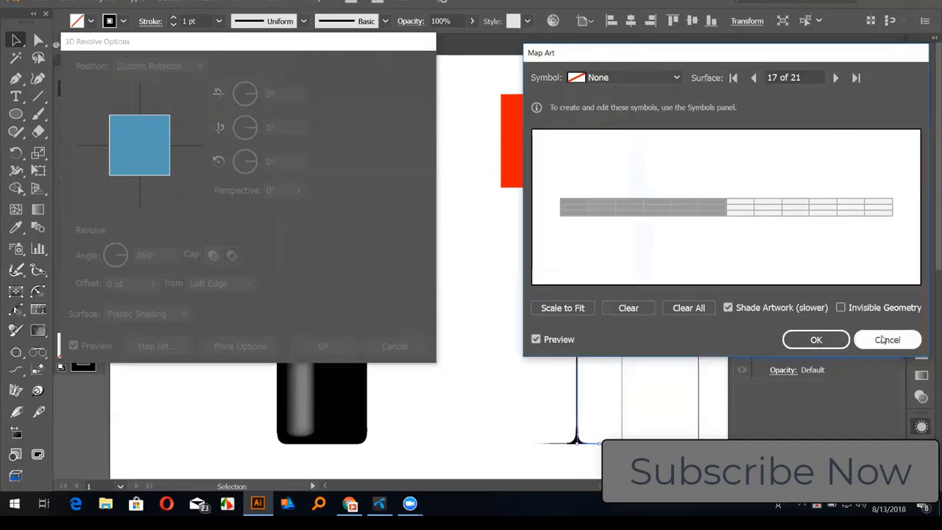
click(888, 339)
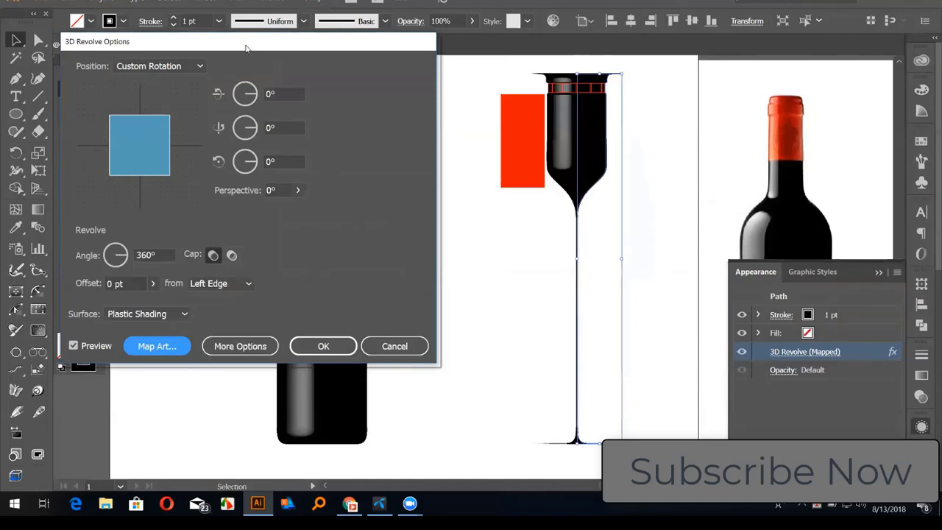
Cancel the 3D Revolve Options and select the rendered black bottle with its red neck band.
drag(246, 48, 847, 55)
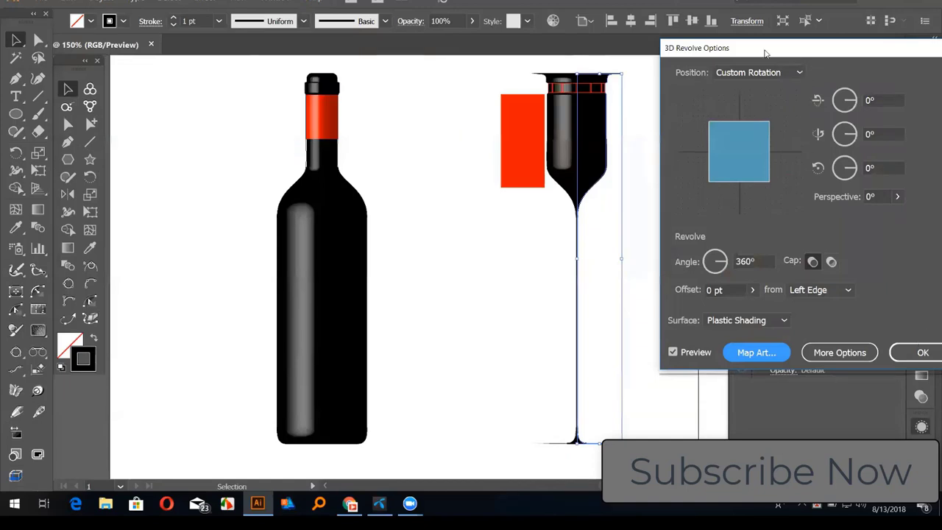
drag(766, 53, 556, 37)
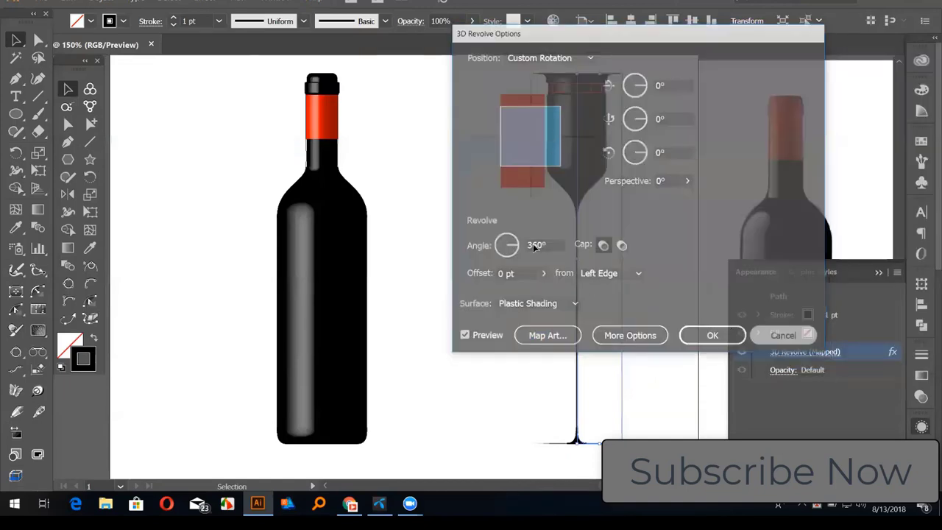
click(486, 266)
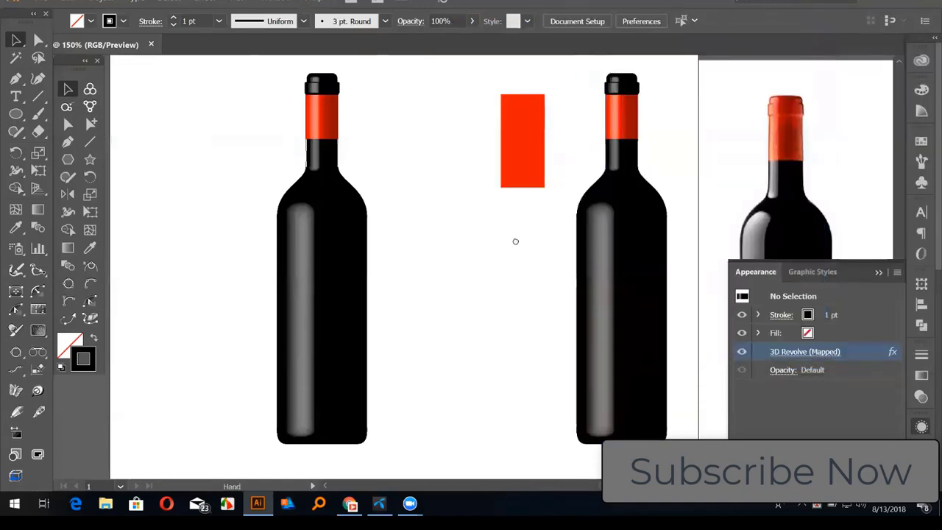
scroll(515, 243, right, 3)
scroll(545, 265, right, 1)
click(560, 274)
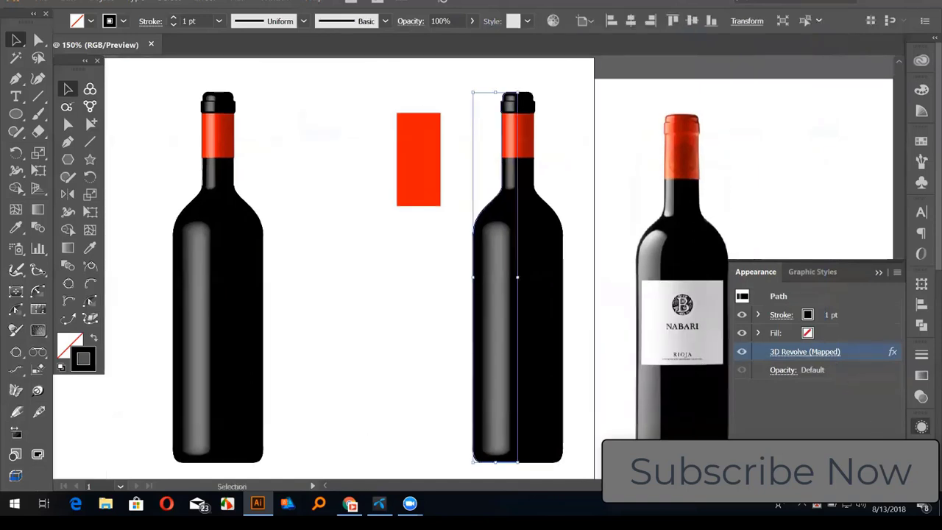
Undo the second bottle's 3D Revolve and zoom in on its neck with Direct Selection.
key(ctrl+z)
key(a)
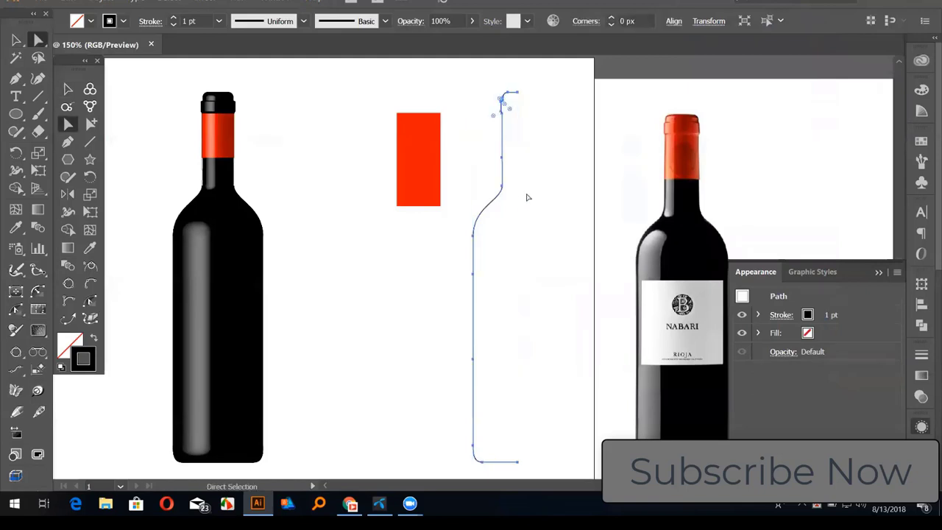
alt+scroll(526, 191, up, 1)
alt+scroll(525, 191, up, 2)
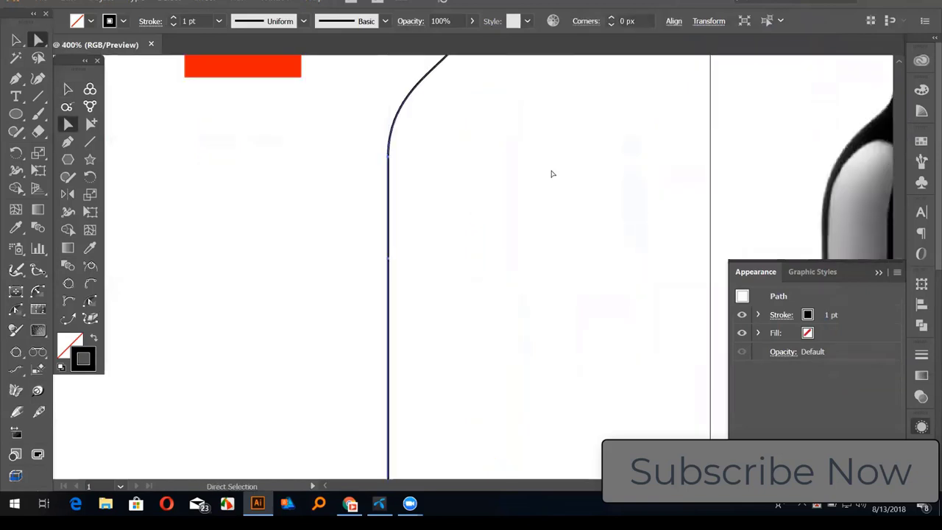
drag(346, 149, 527, 342)
scroll(527, 341, left, 5)
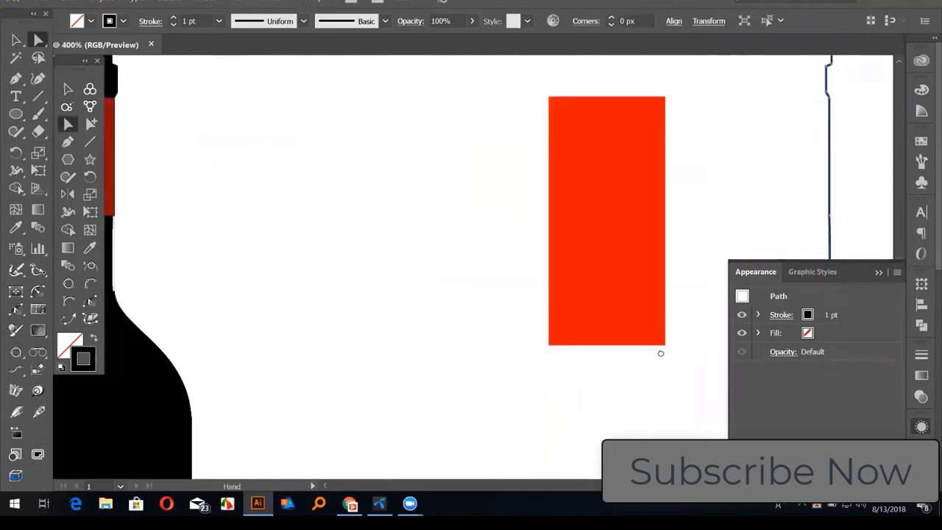
scroll(349, 265, left, 2)
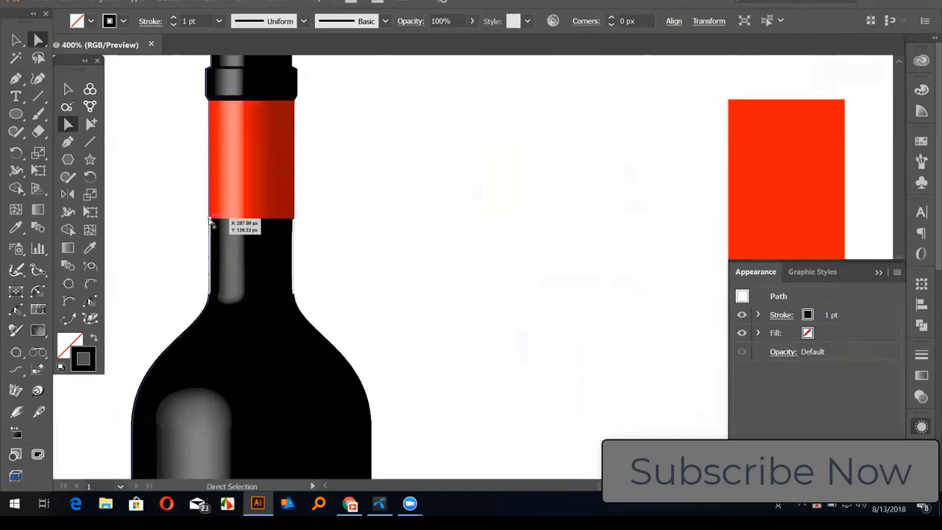
Check the red band's lower and upper corner anchors, then deselect and pan back.
click(210, 219)
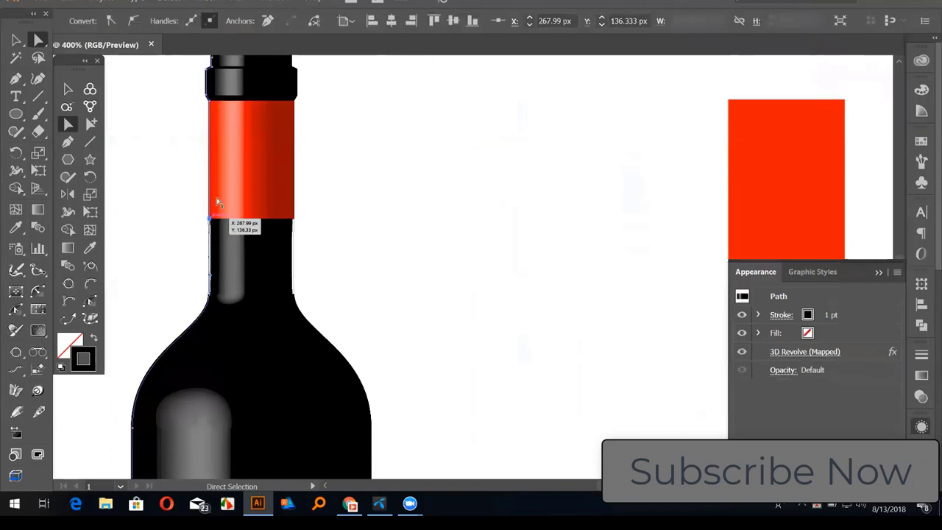
shift+click(213, 106)
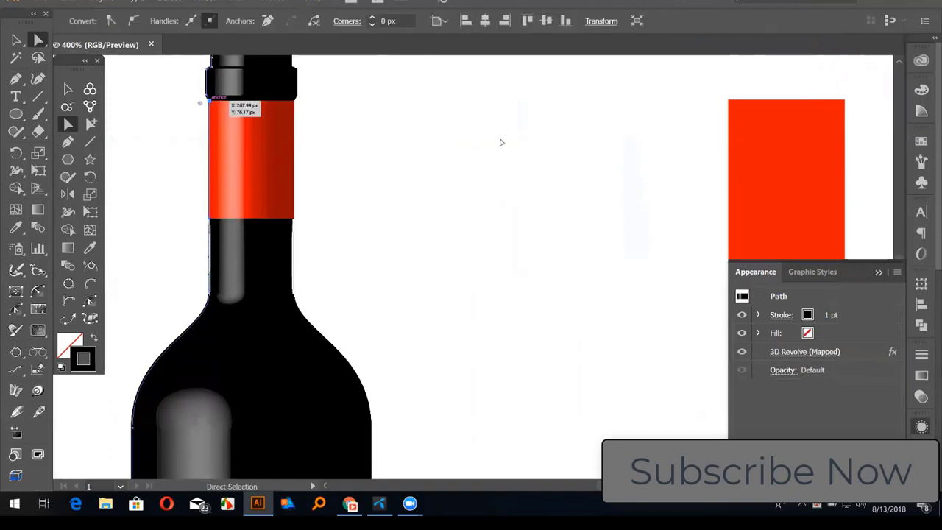
click(574, 152)
drag(693, 147, 272, 147)
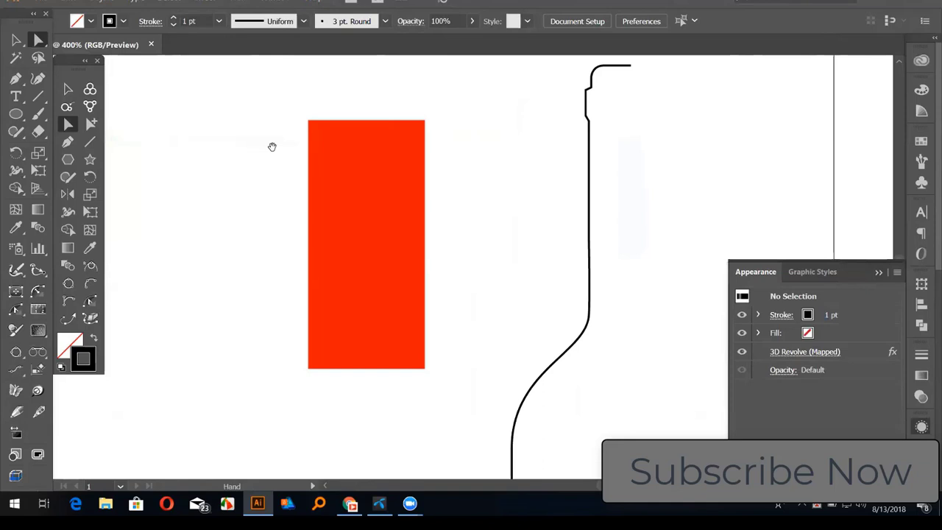
click(590, 220)
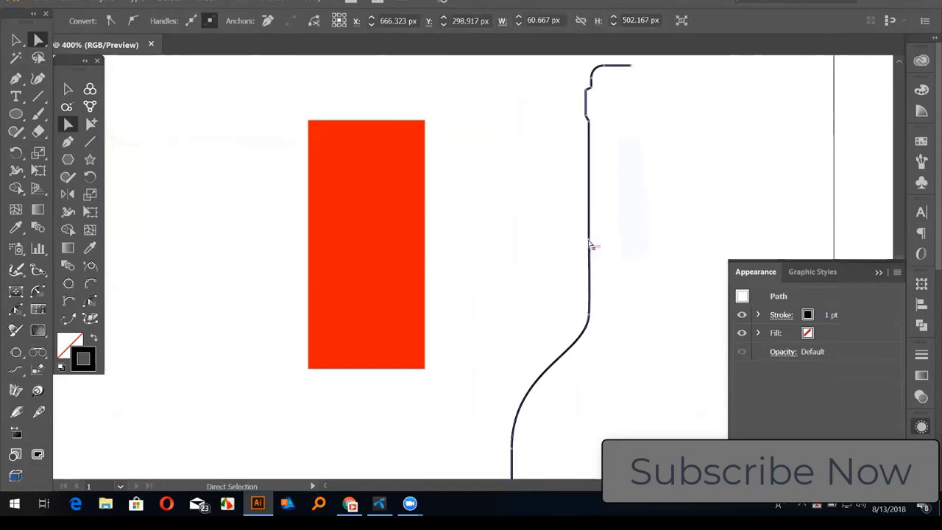
click(590, 247)
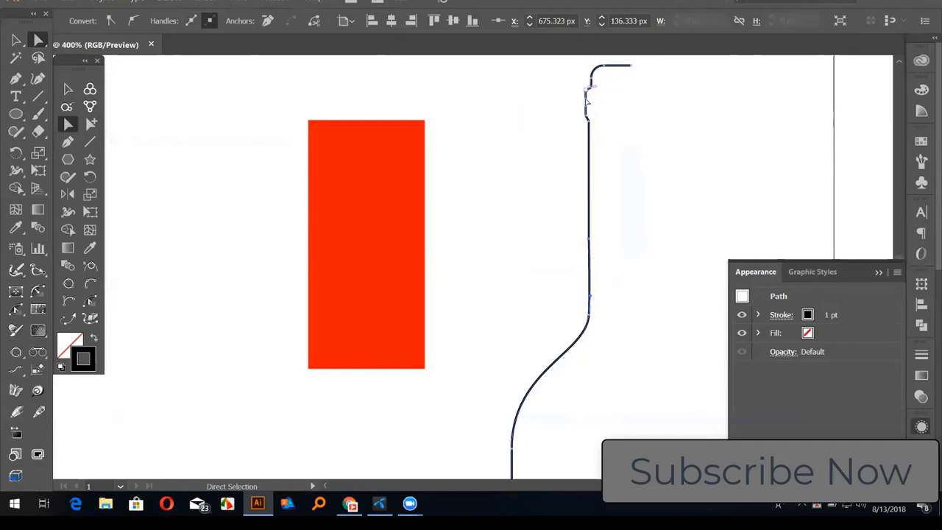
drag(529, 438, 530, 148)
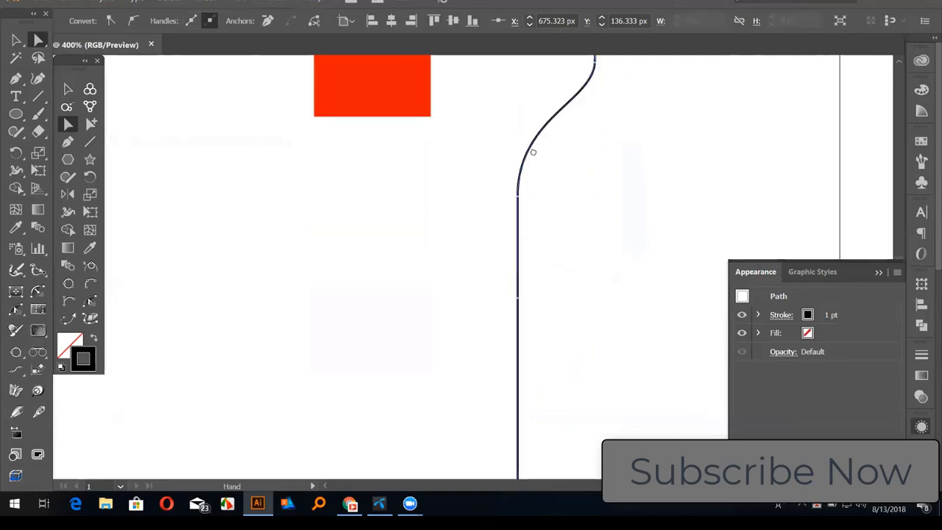
key(ctrl+minus)
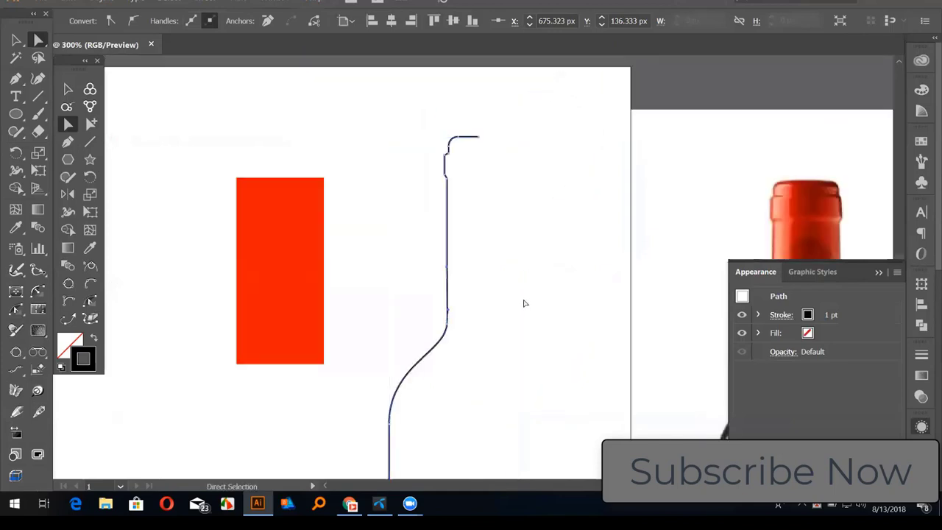
drag(503, 355, 646, 148)
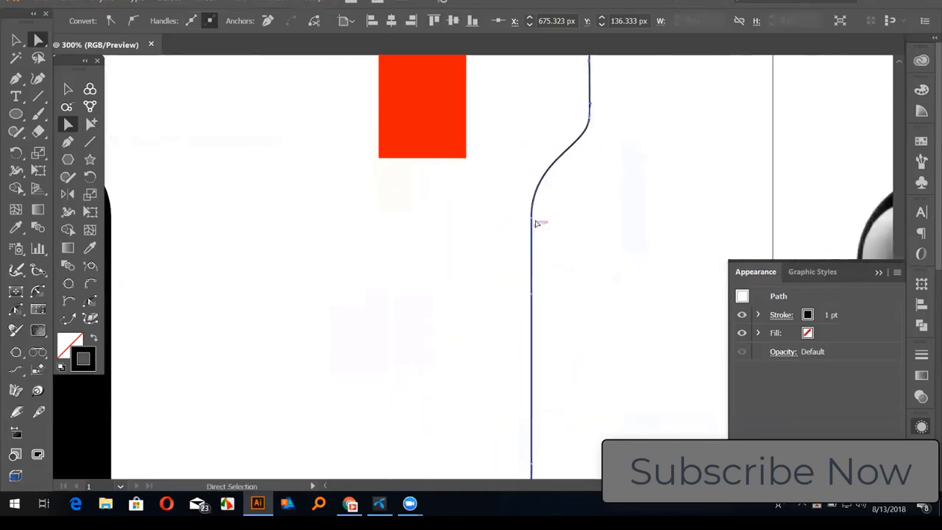
drag(562, 213, 558, 135)
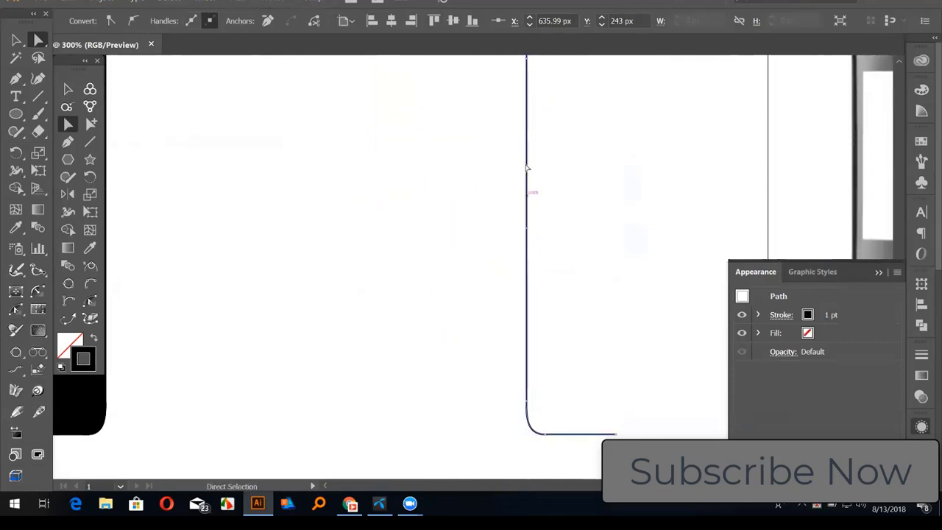
drag(537, 276, 699, 290)
drag(667, 423, 582, 404)
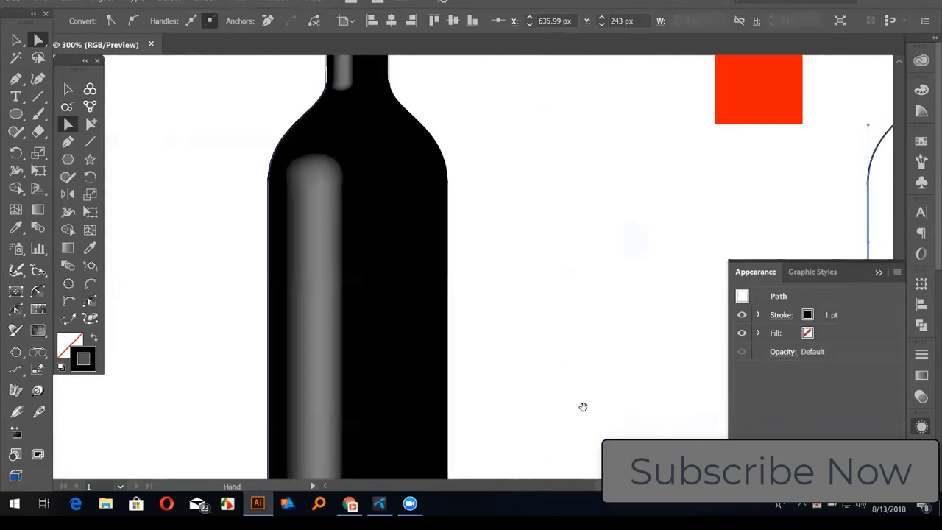
click(16, 39)
click(322, 216)
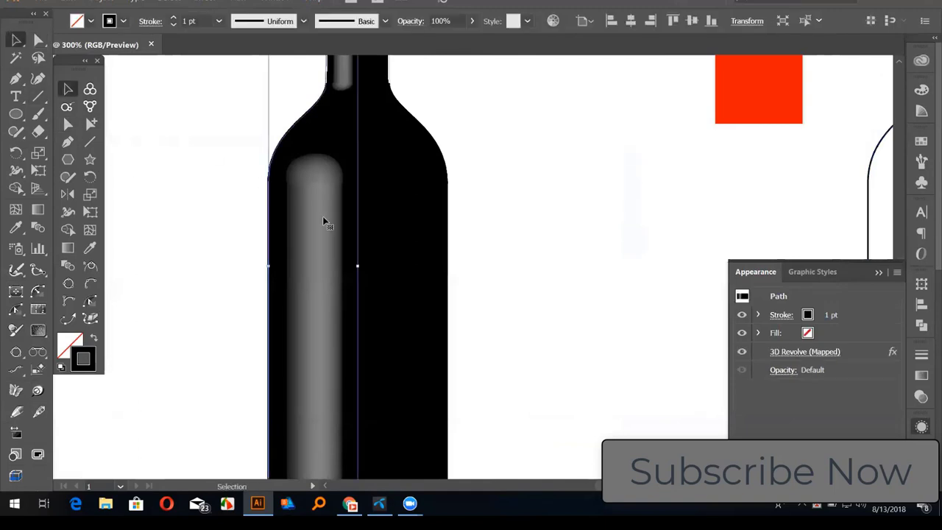
key(ctrl+1)
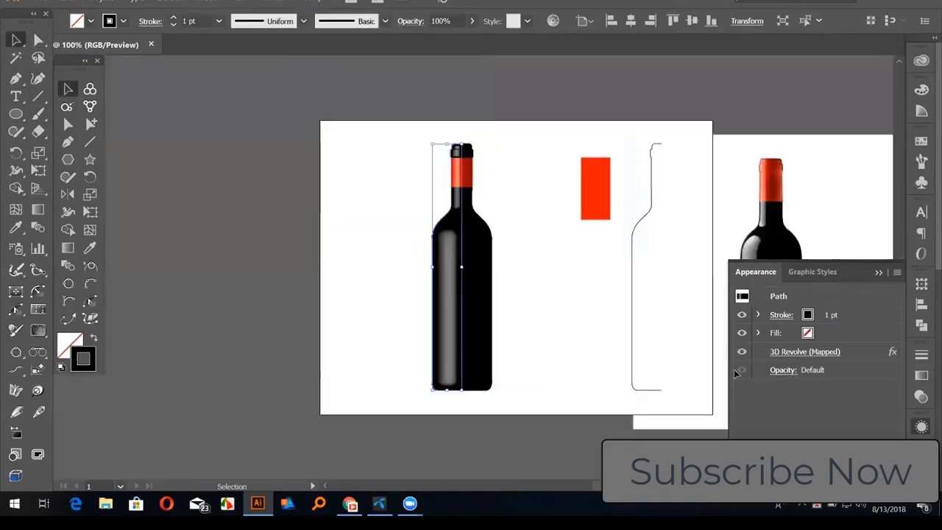
Reopen the bottle's 3D Revolve settings and open Map Art with Preview enabled.
click(816, 353)
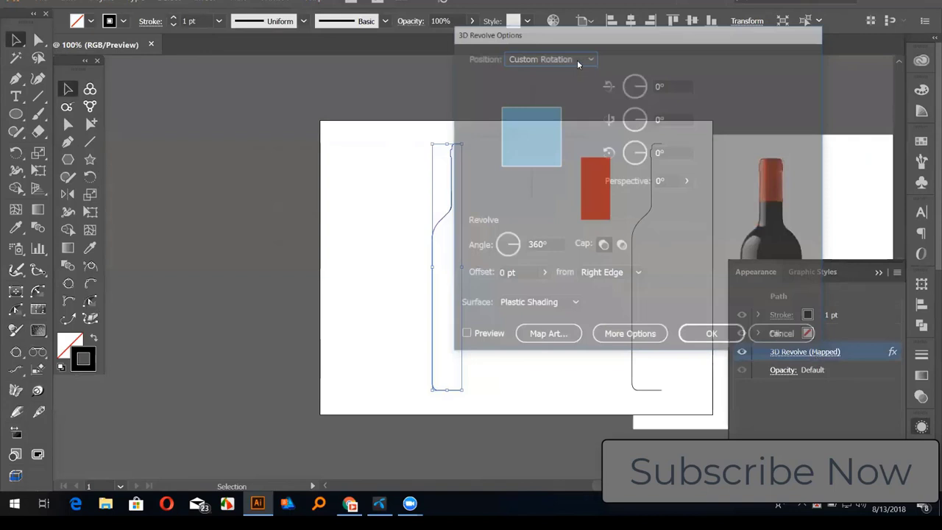
drag(566, 36, 745, 44)
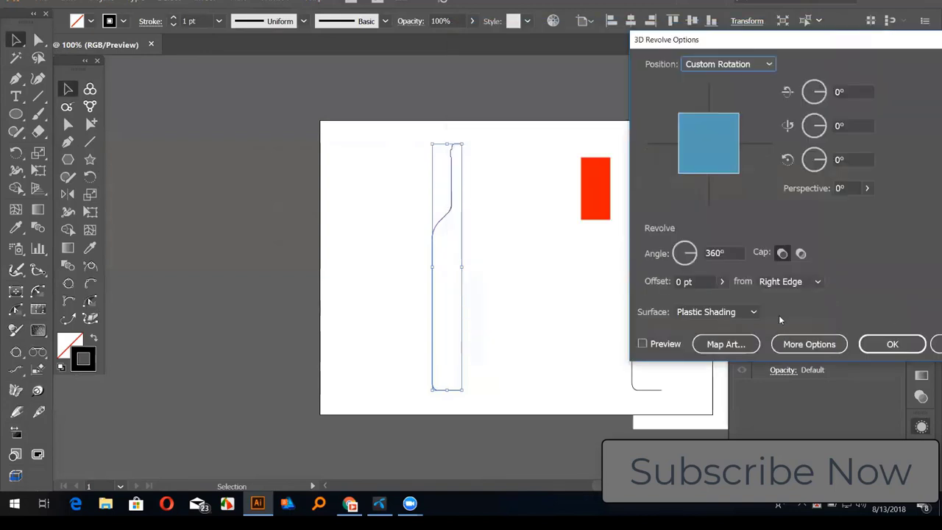
click(724, 346)
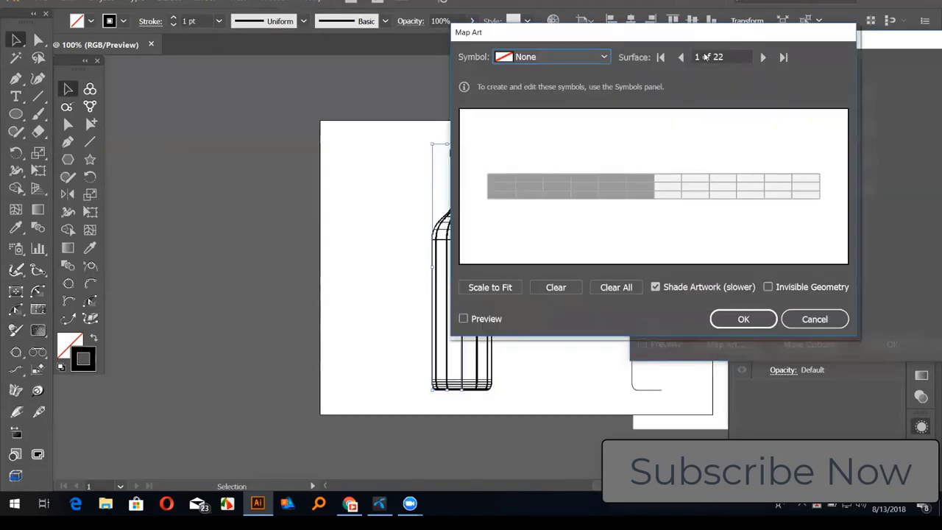
drag(705, 33, 809, 48)
click(568, 334)
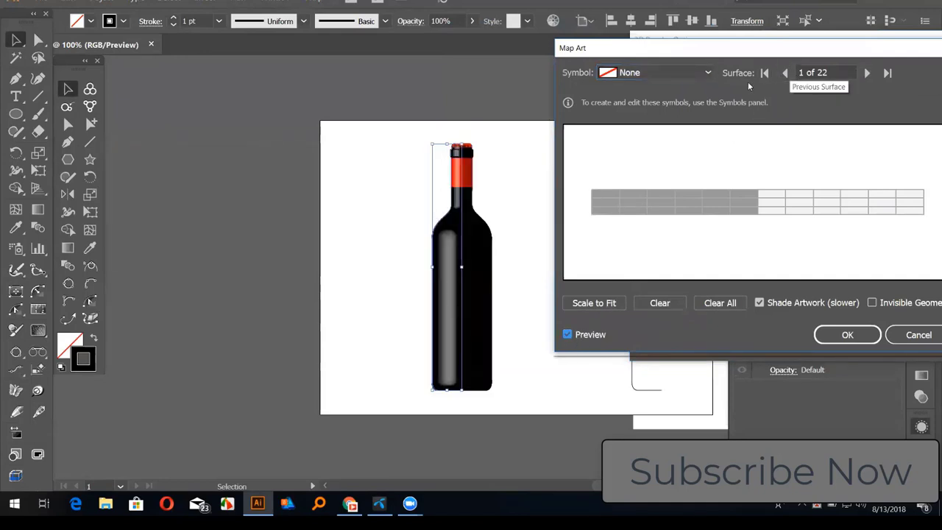
Step to surface 8 of 22 and map the red New Symbol onto it.
click(866, 74)
click(865, 73)
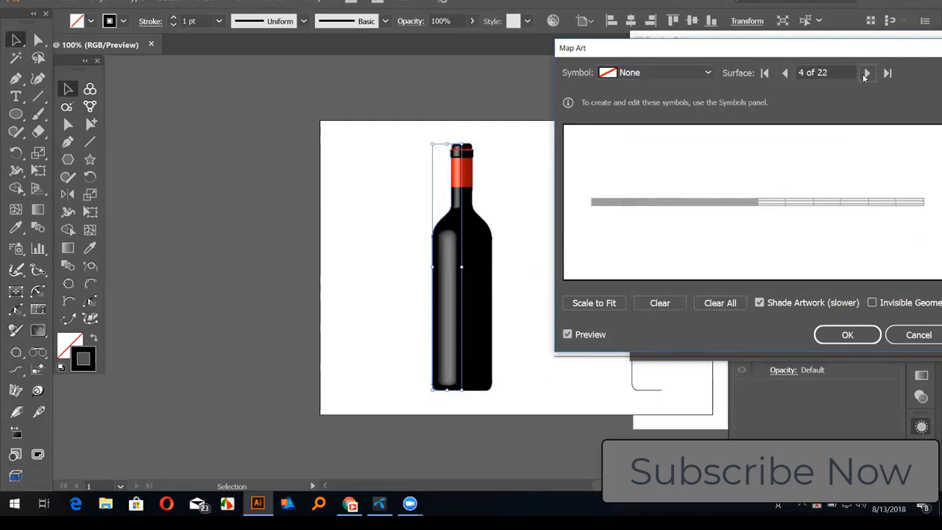
click(866, 74)
click(866, 74)
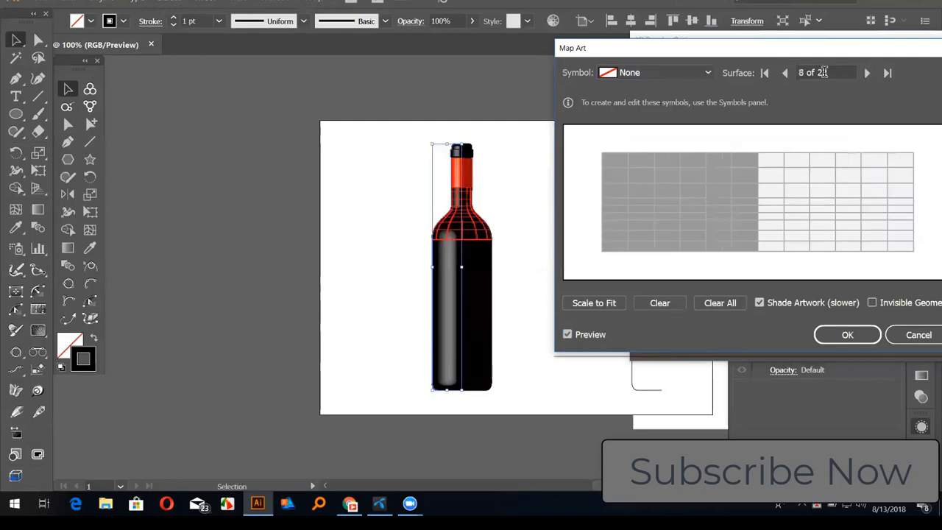
double_click(824, 72)
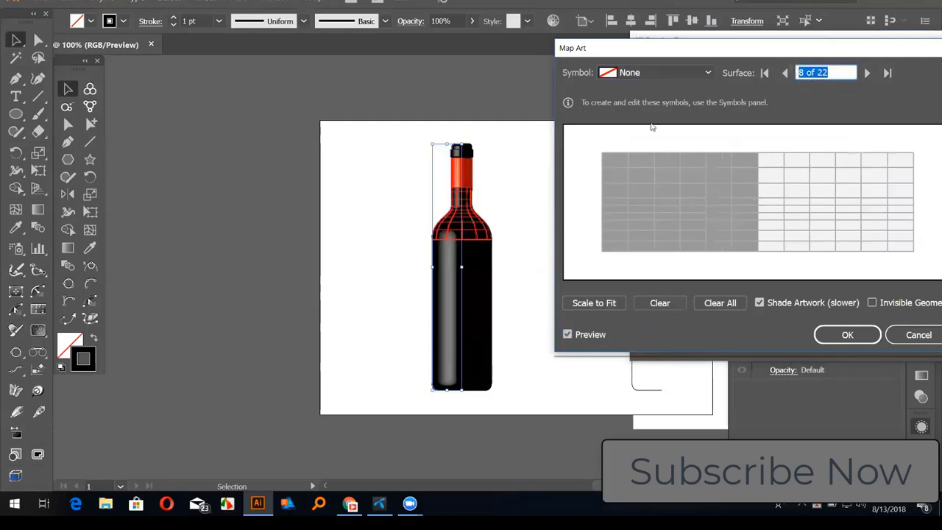
click(651, 69)
click(638, 344)
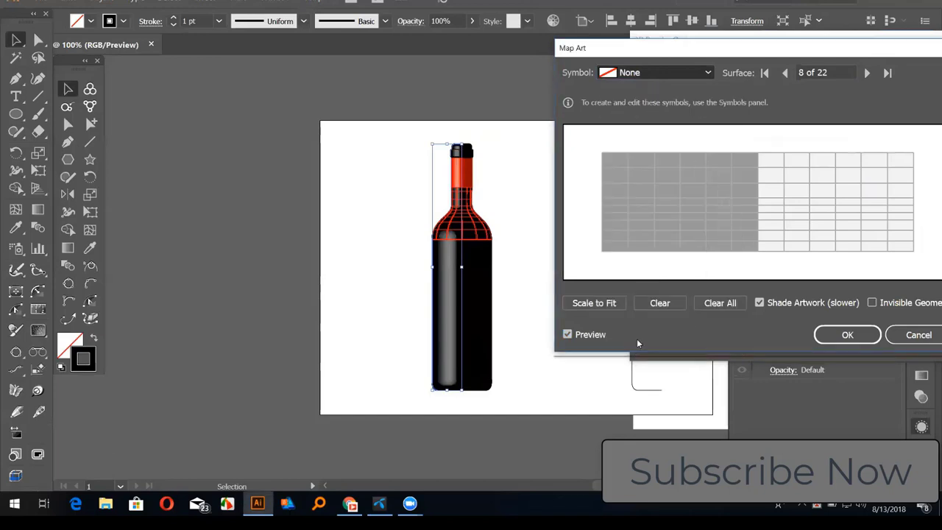
Stretch, rotate and reposition the red New Symbol across surface 8's preview grid.
drag(733, 201, 633, 203)
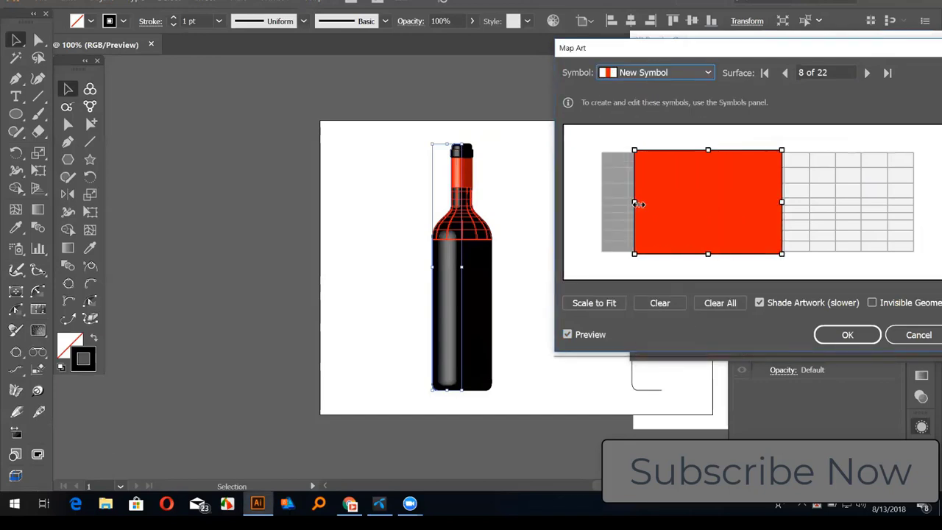
mouse_move(797, 211)
mouse_down()
mouse_move(852, 201)
mouse_move(818, 217)
mouse_up()
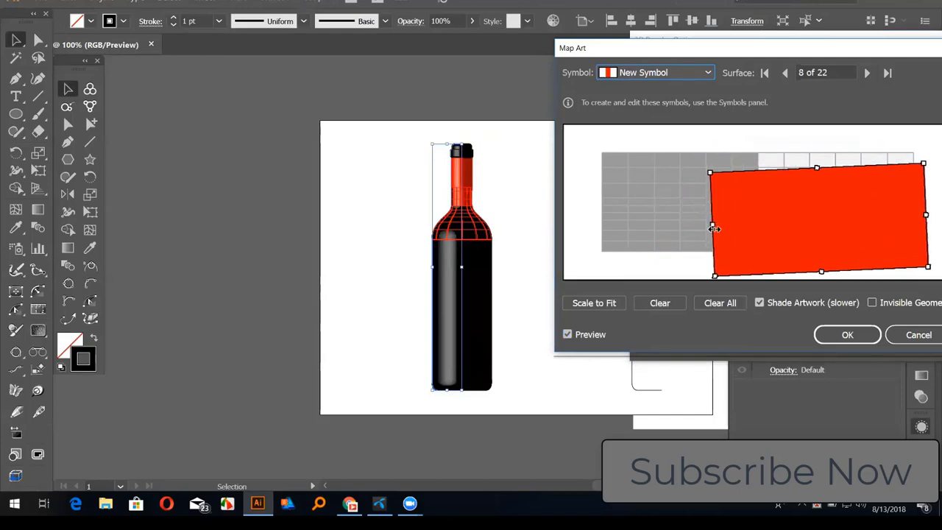
drag(714, 229, 774, 220)
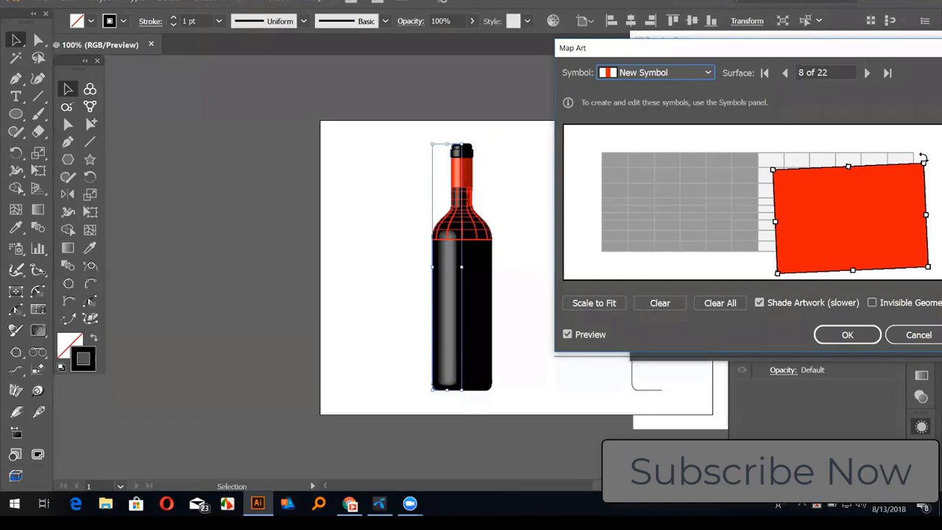
drag(924, 164, 924, 160)
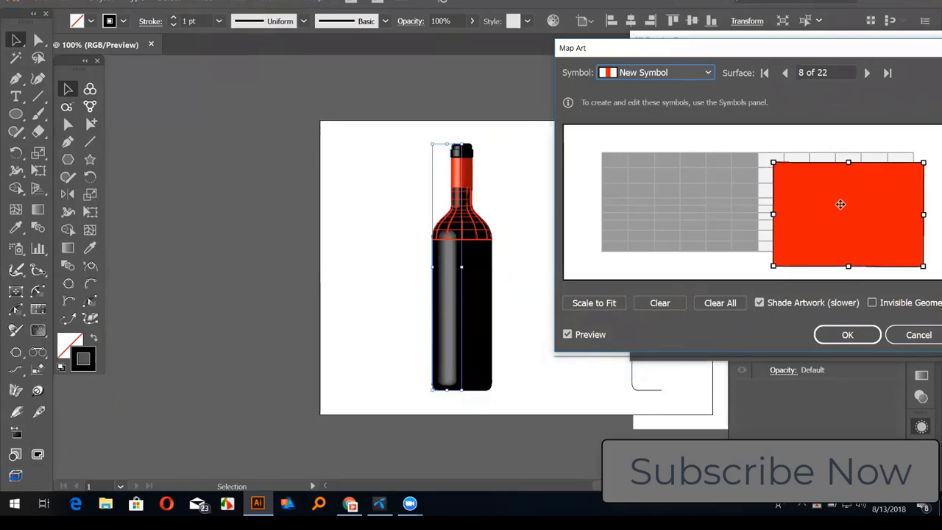
drag(841, 206, 826, 195)
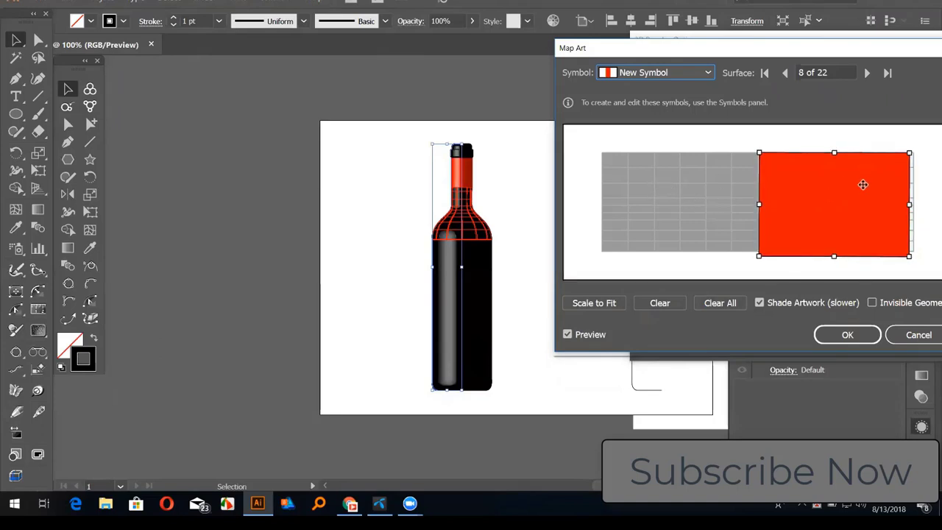
drag(862, 183, 909, 240)
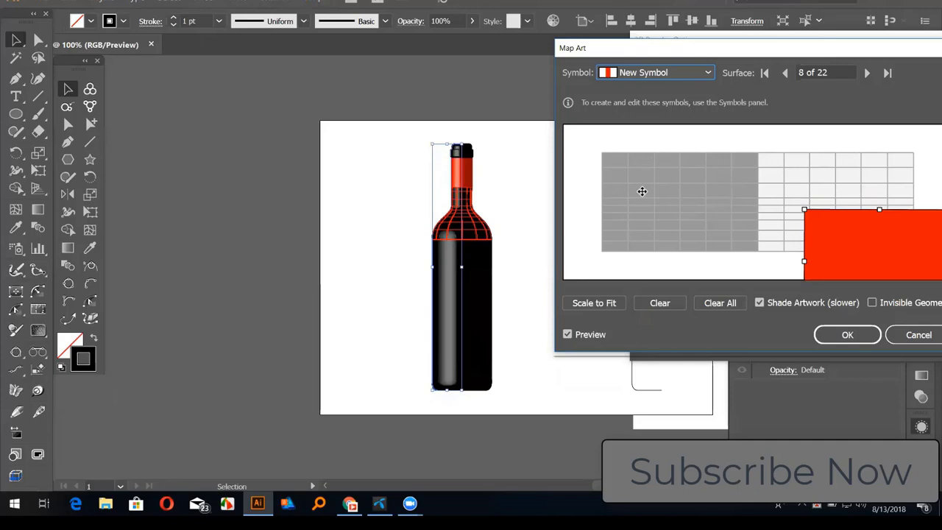
drag(858, 231, 818, 221)
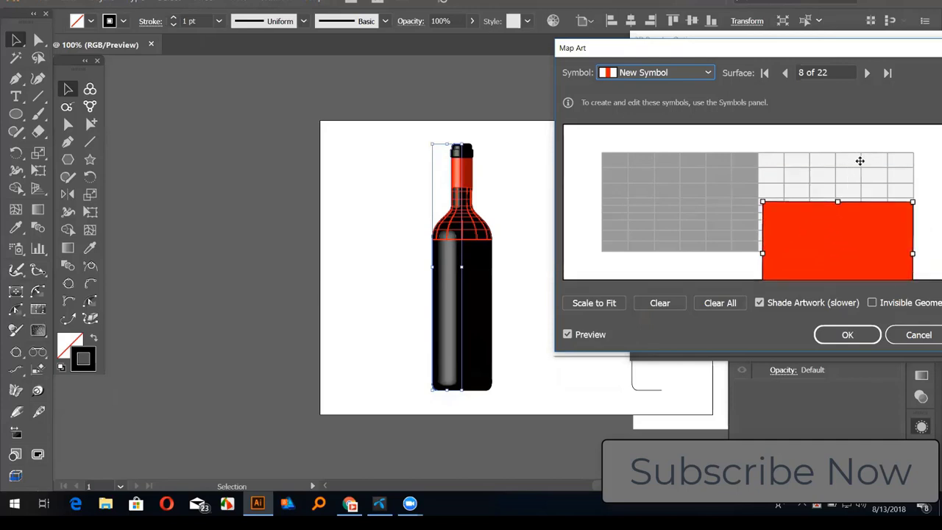
drag(826, 226, 832, 194)
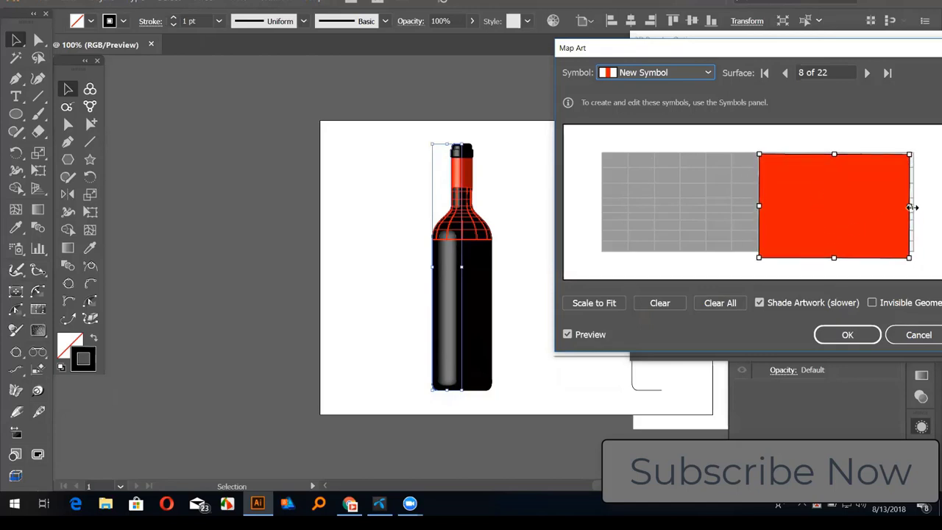
drag(913, 209, 922, 209)
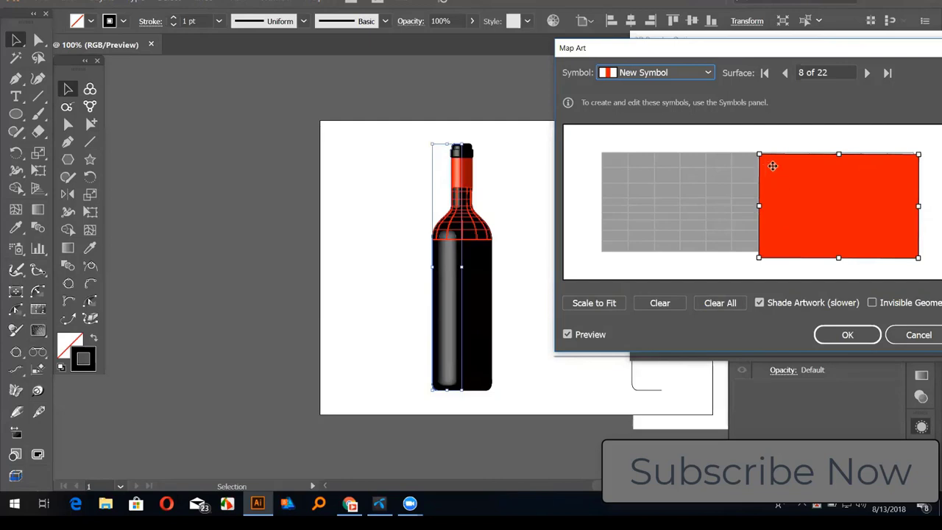
mouse_move(772, 162)
mouse_down()
mouse_move(786, 174)
mouse_move(777, 169)
mouse_up()
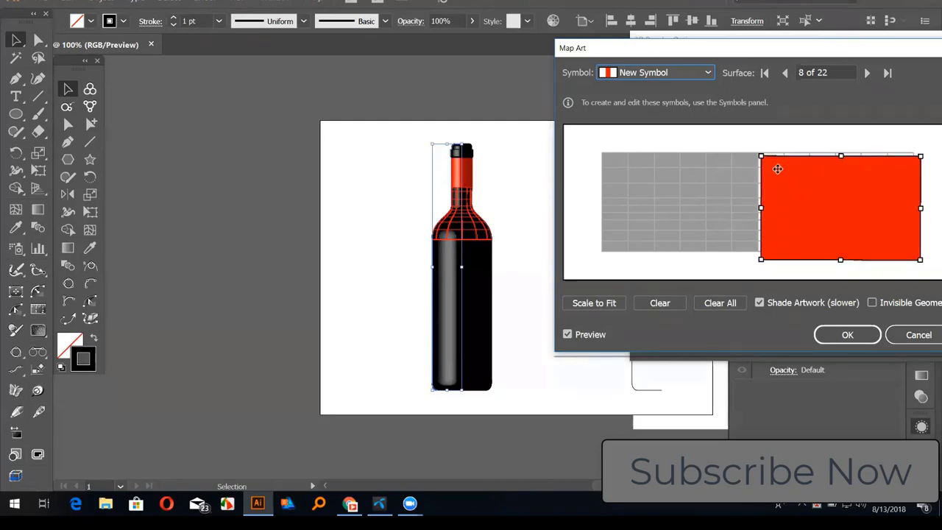
drag(783, 265, 781, 265)
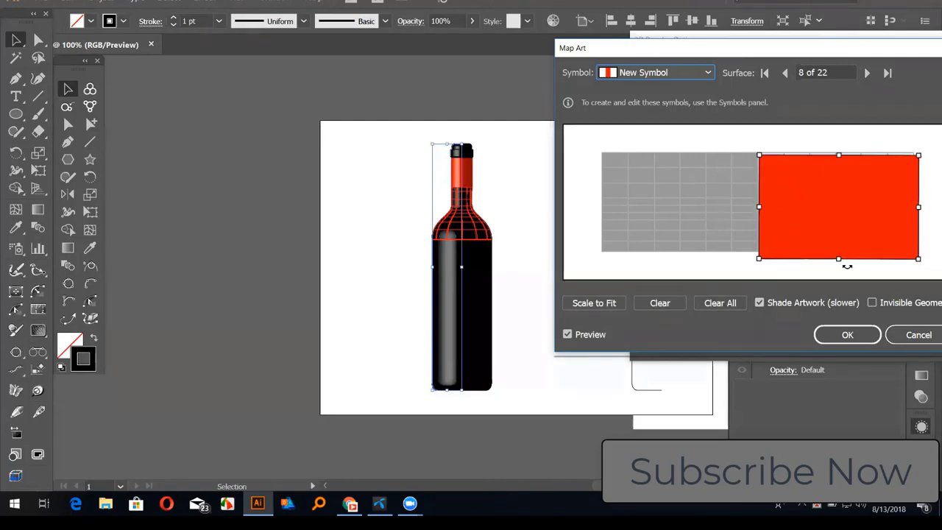
drag(922, 265, 924, 266)
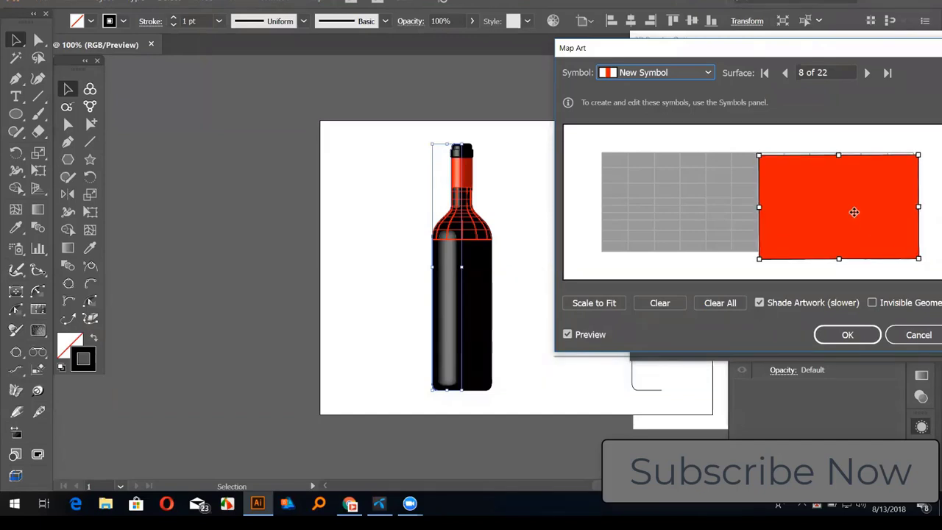
drag(854, 212, 853, 209)
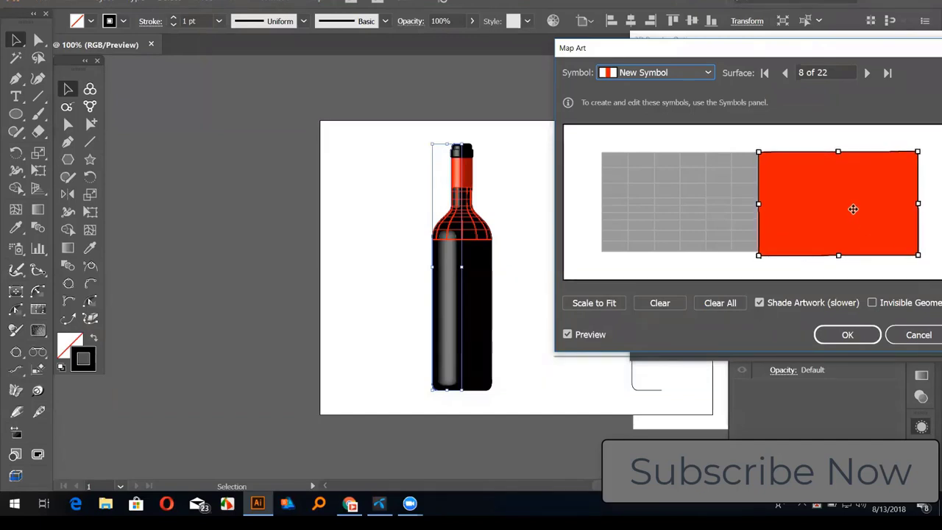
mouse_move(852, 201)
mouse_down()
mouse_move(879, 210)
mouse_move(881, 227)
mouse_up()
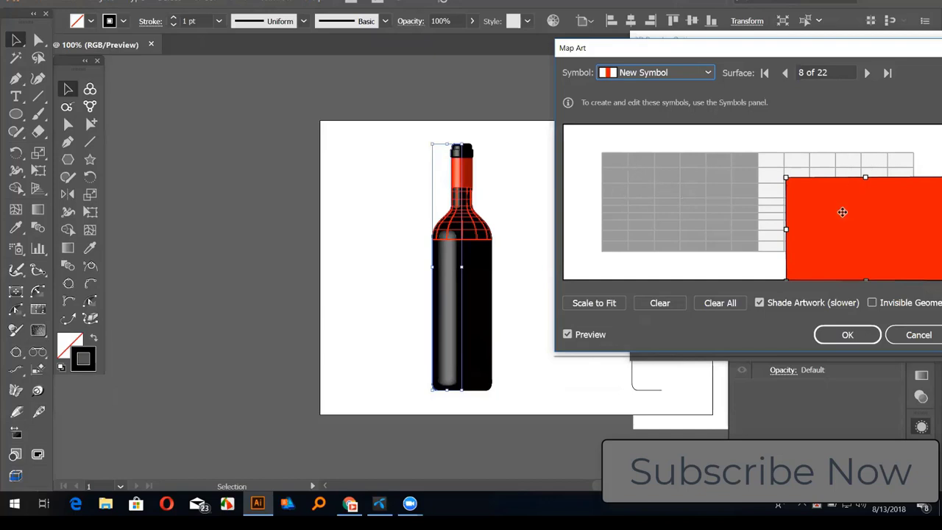
Shift the red symbol up onto the neck surface grid, then clear it from surface 8.
drag(842, 210, 847, 248)
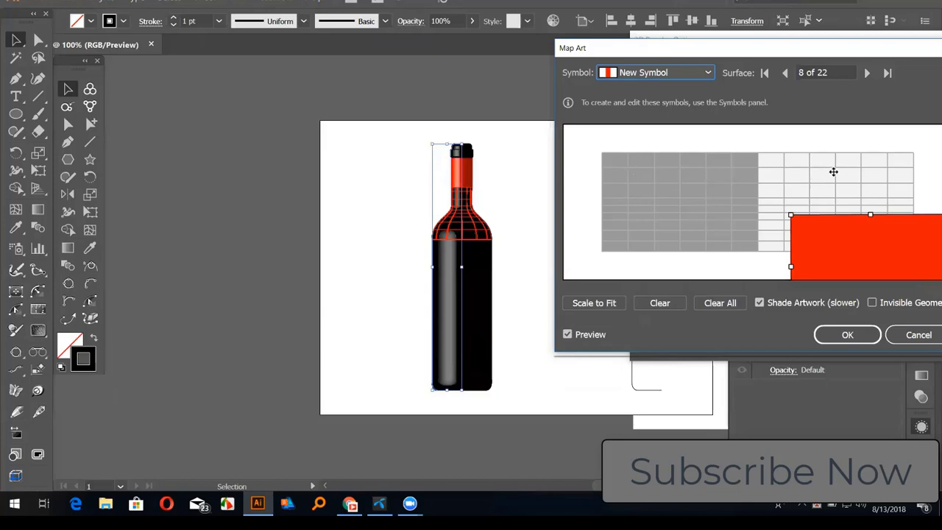
drag(850, 265, 828, 211)
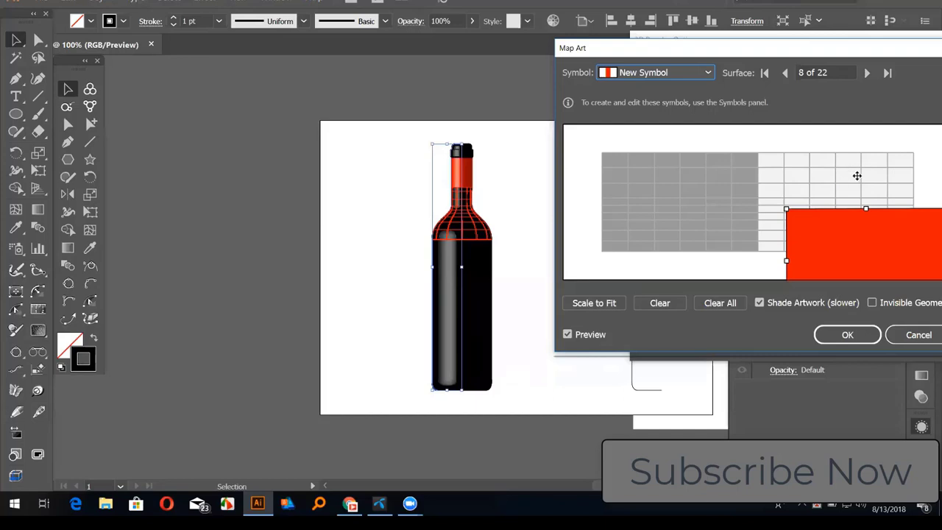
drag(844, 214, 816, 184)
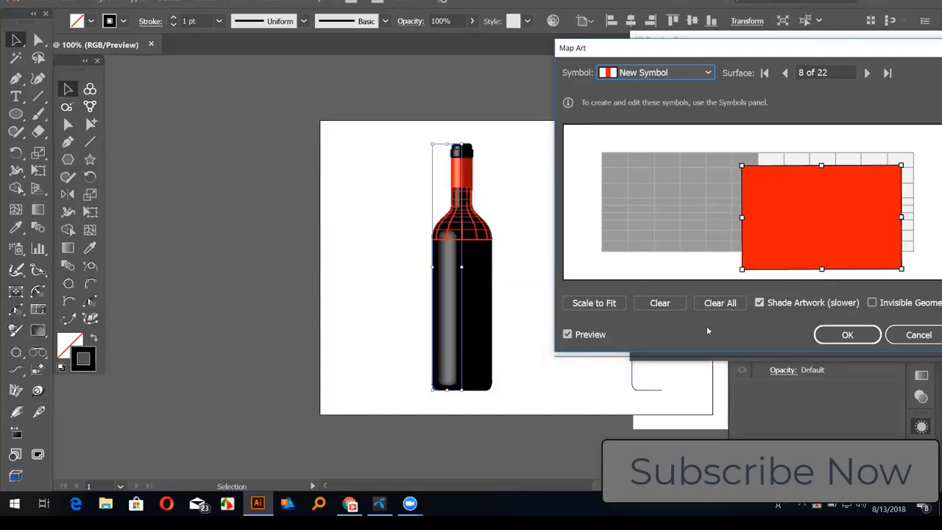
click(660, 302)
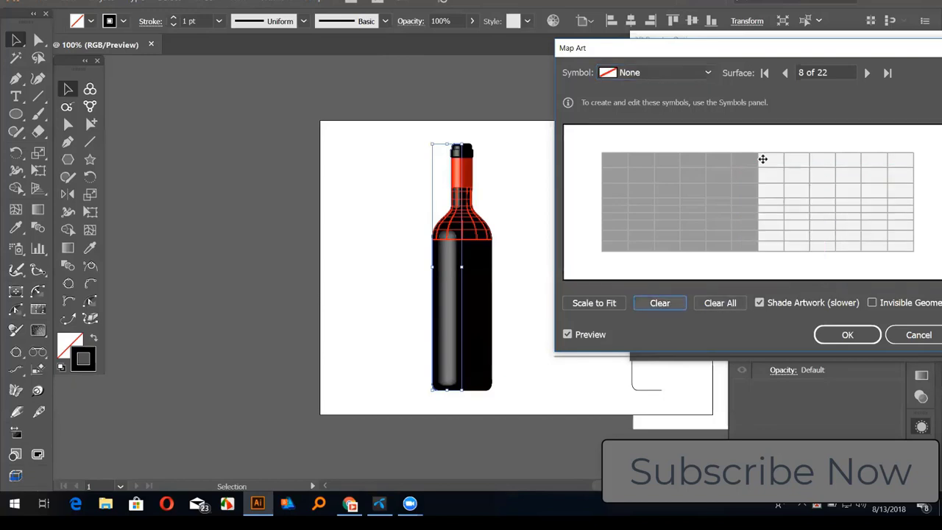
Step to surface 13, map and widen the red New Symbol, then clear it.
click(867, 72)
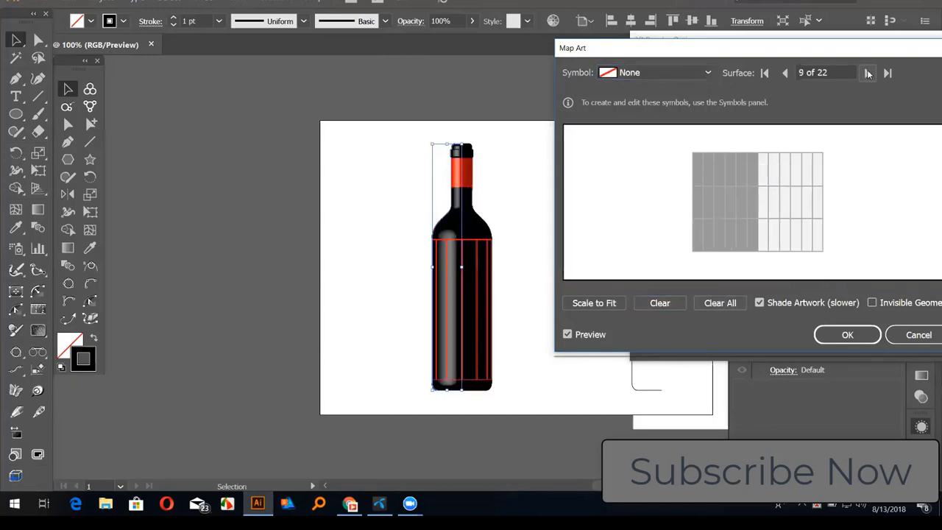
click(867, 72)
click(867, 72)
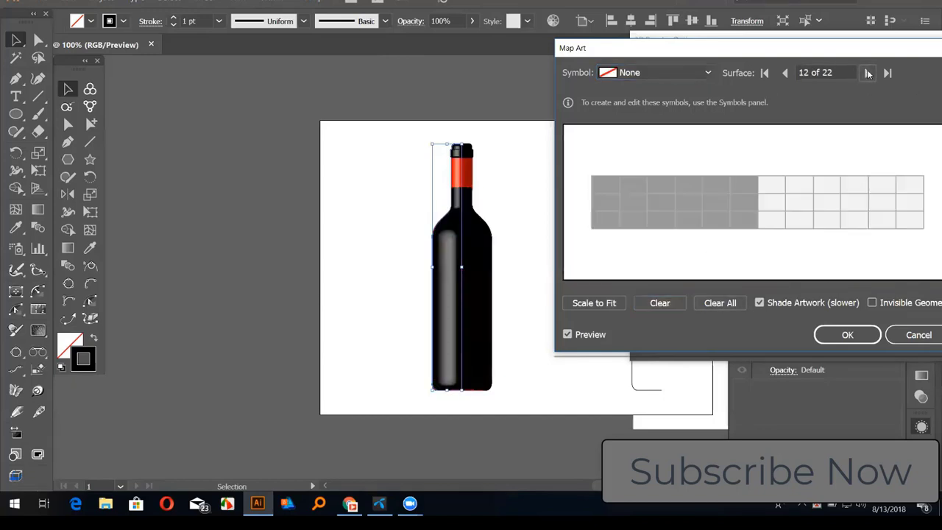
click(867, 72)
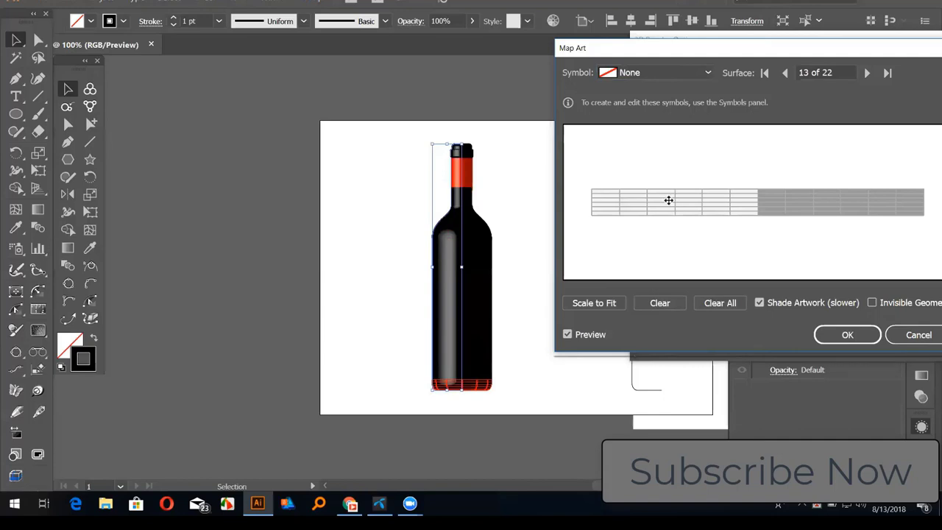
click(688, 72)
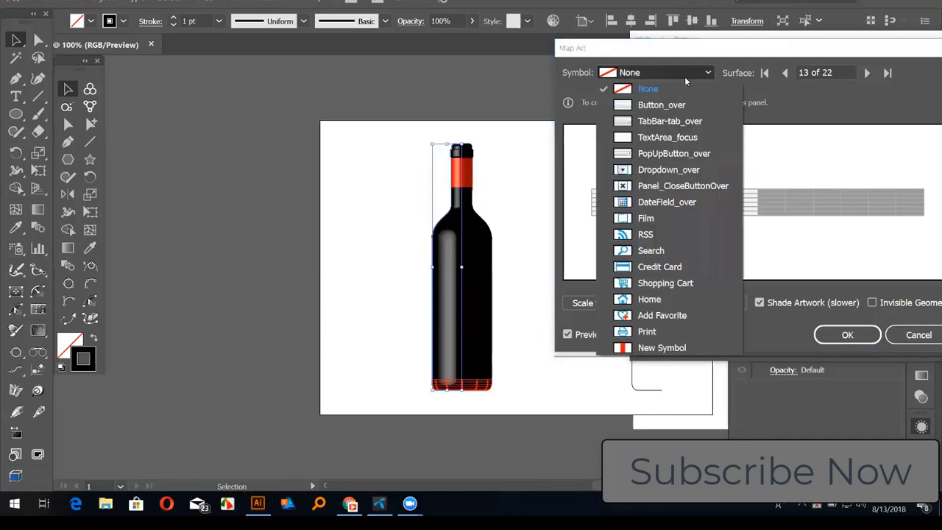
click(647, 347)
drag(756, 202, 666, 201)
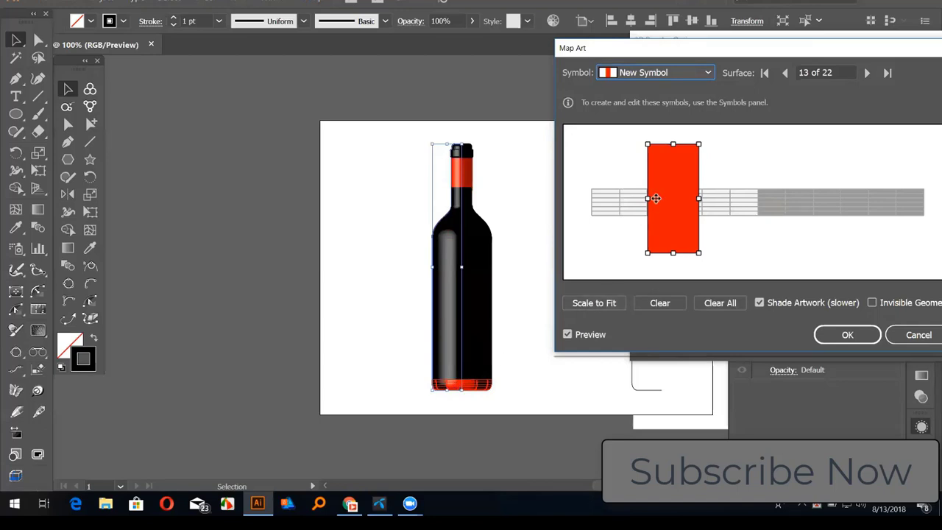
drag(648, 198, 594, 201)
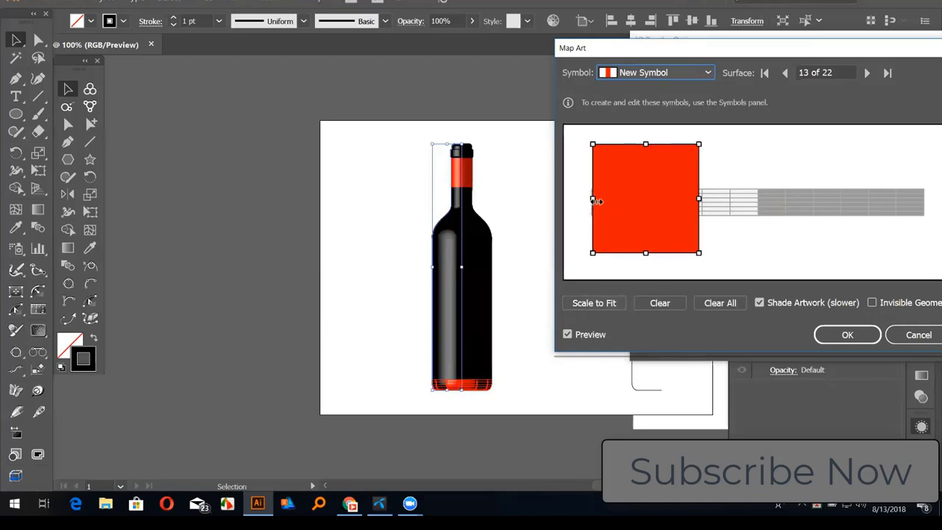
drag(700, 198, 761, 216)
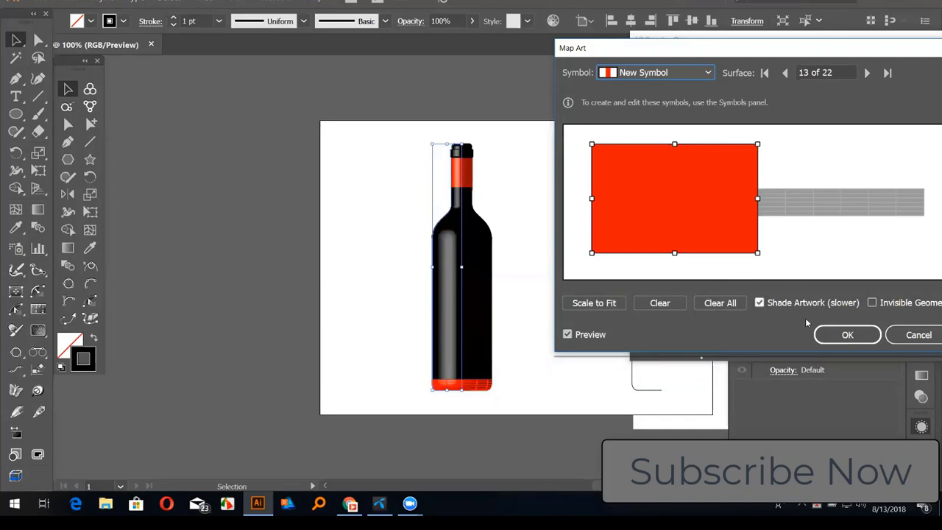
click(658, 303)
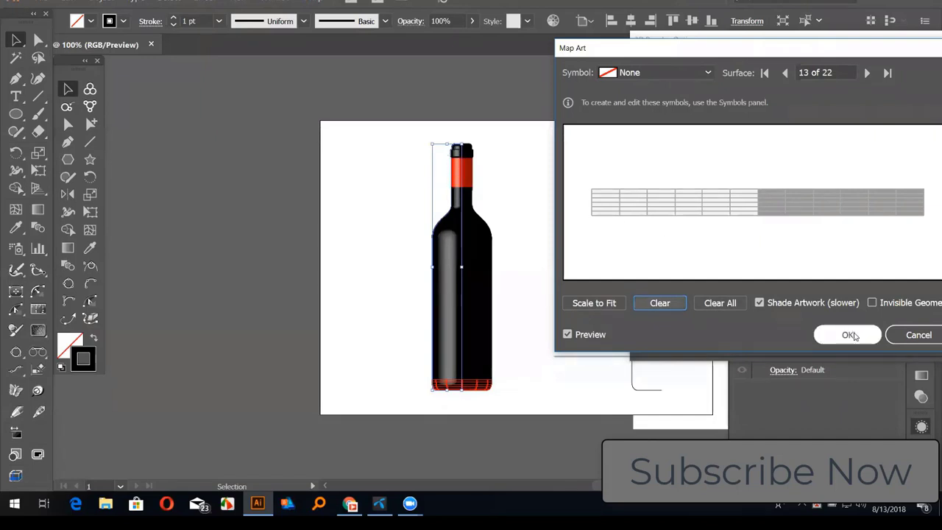
Confirm Map Art and 3D Revolve Options so the bottle shows 3D Revolve (Mapped).
click(850, 336)
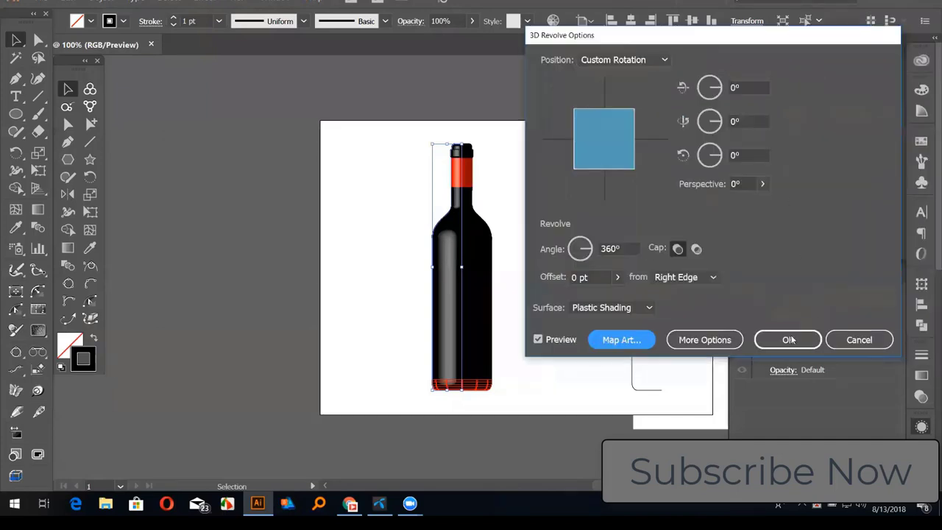
click(788, 340)
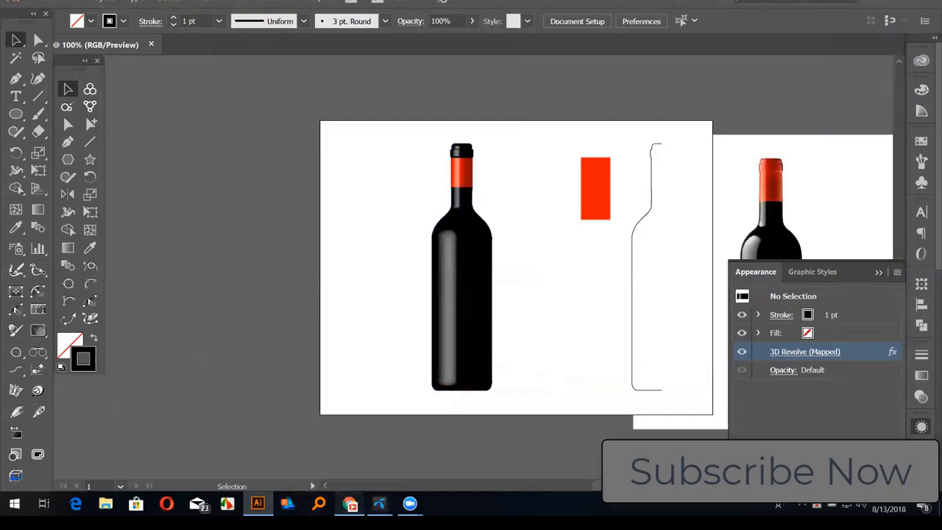
click(350, 504)
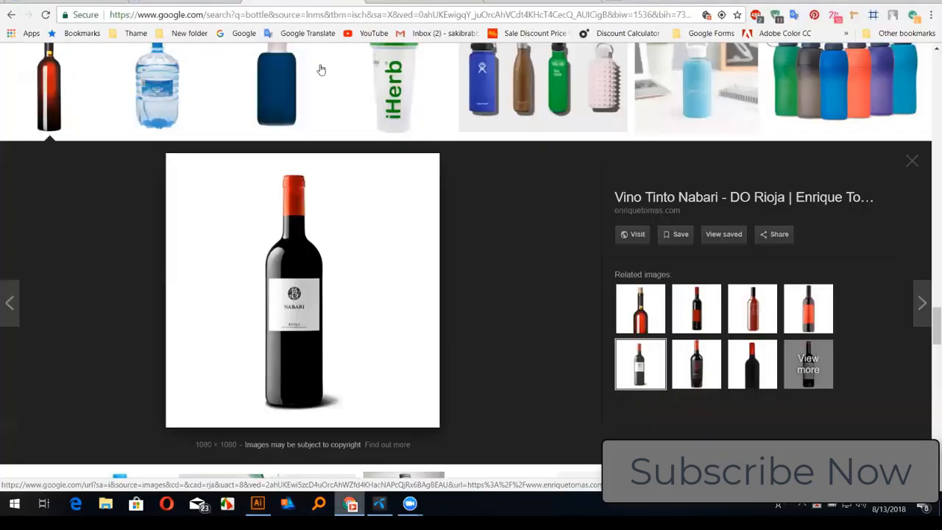
Search Google Images for 'wine label vector'.
scroll(259, 136, down, 8)
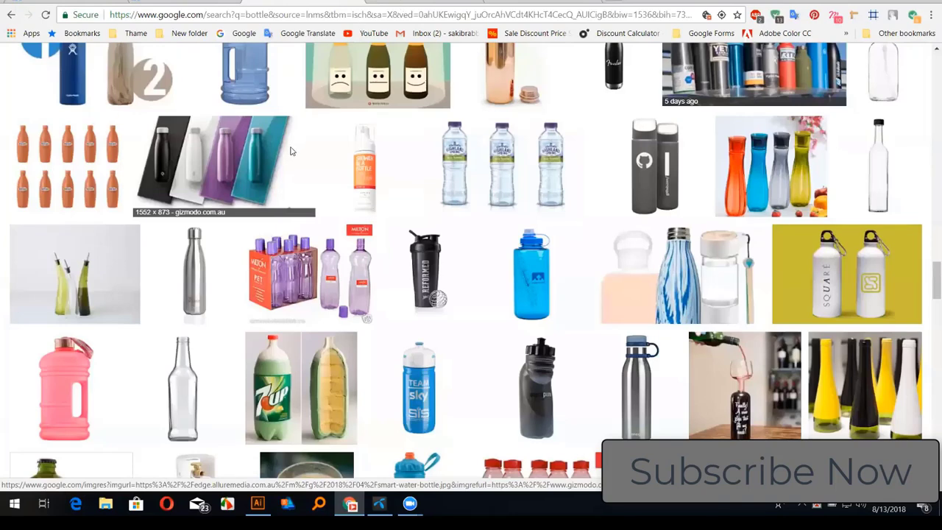
key(alt+Left)
text(w)
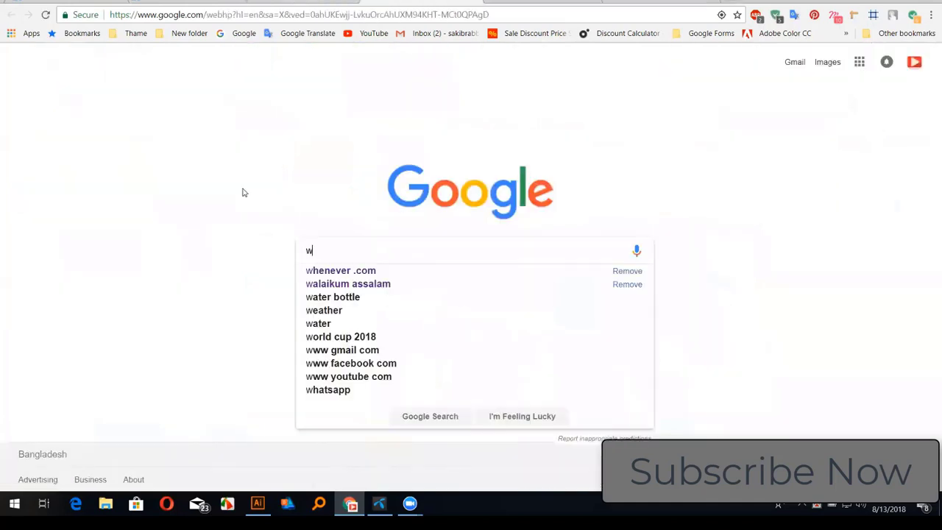
text(i)
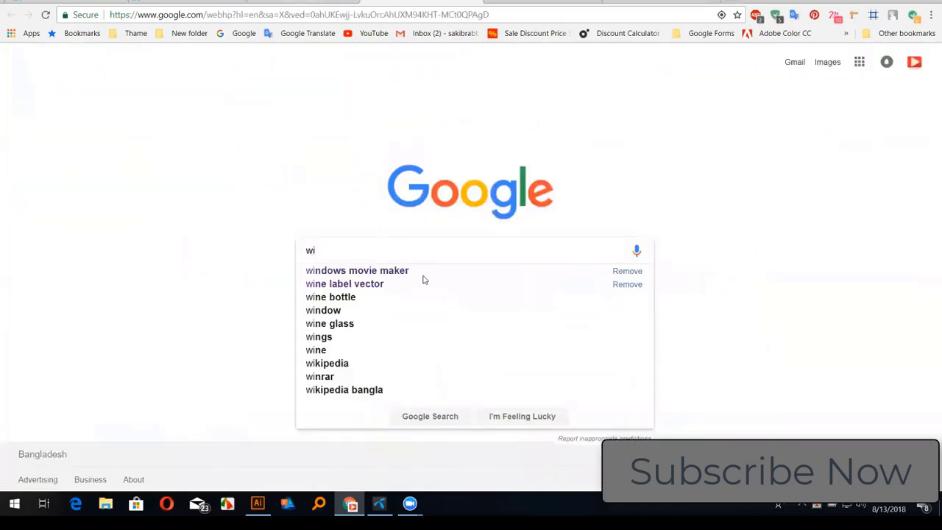
click(381, 286)
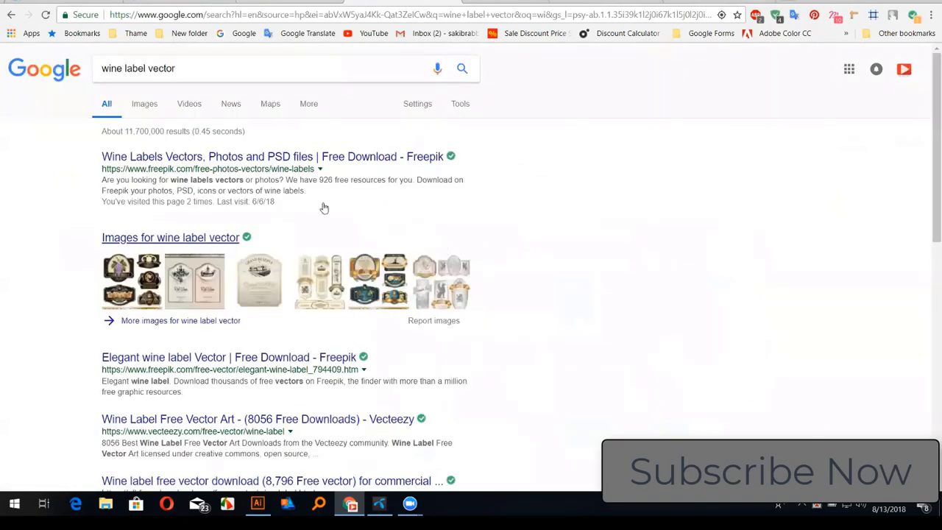
click(312, 322)
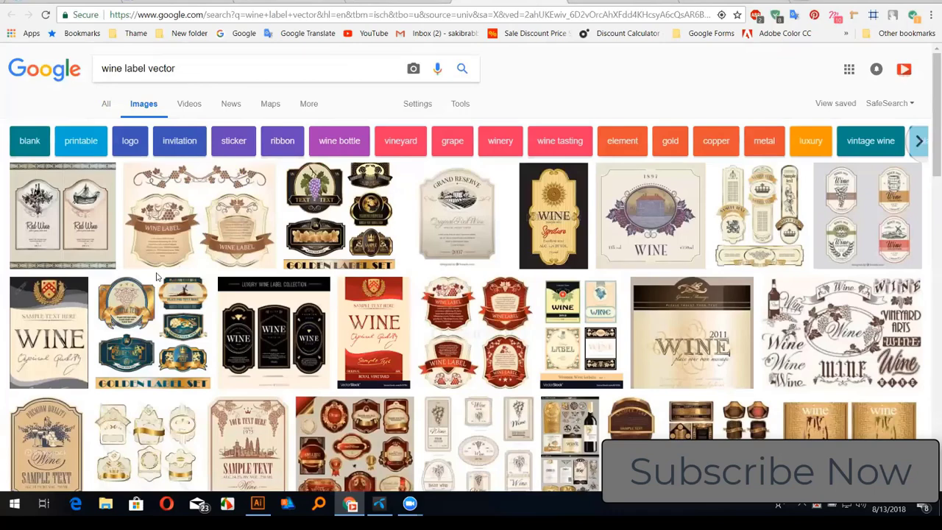
Preview the luxury wine label collection image and visit its Freepik source page.
click(284, 328)
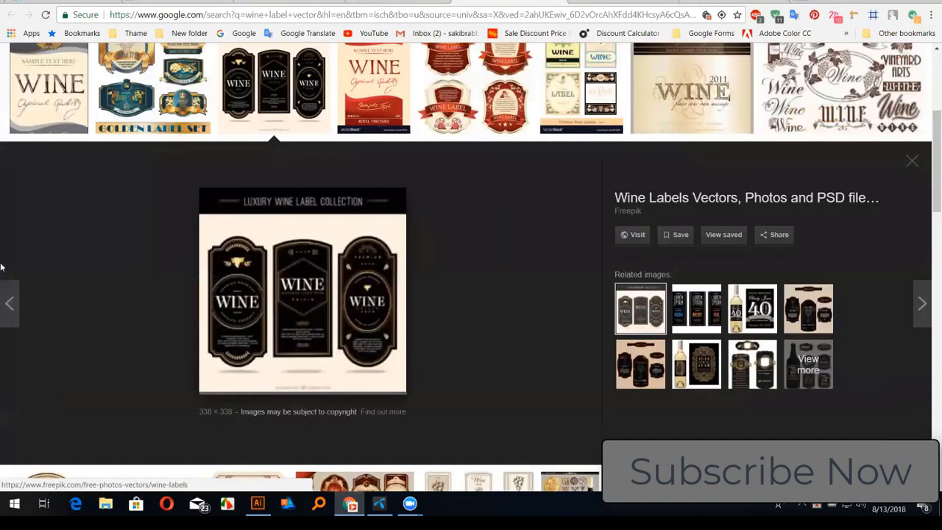
right_click(284, 271)
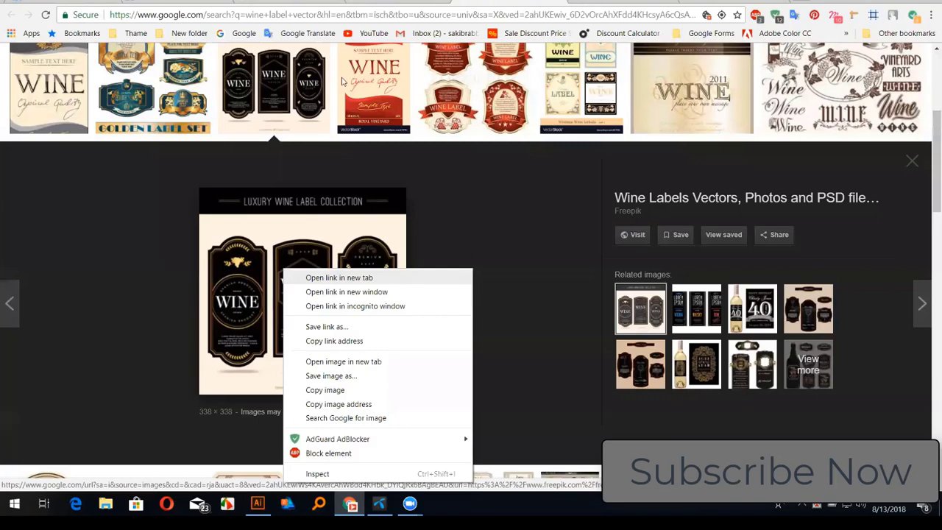
key(Escape)
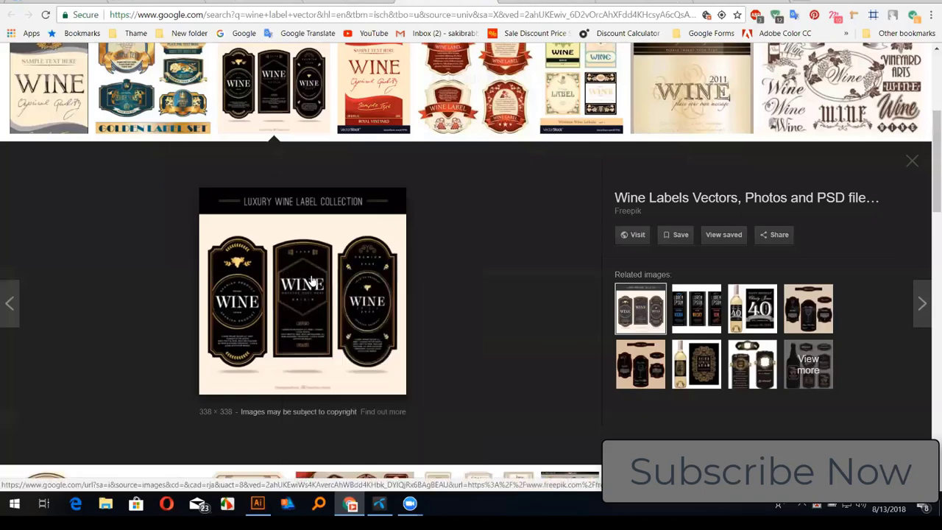
click(634, 234)
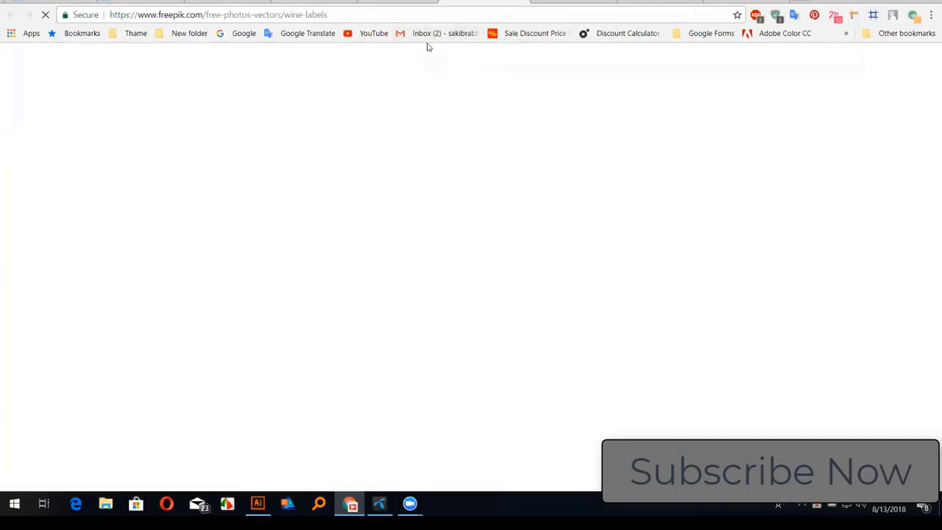
Open Freepik's 'Collection of elegant wine tags' vector and bring up its Download options.
click(413, 2)
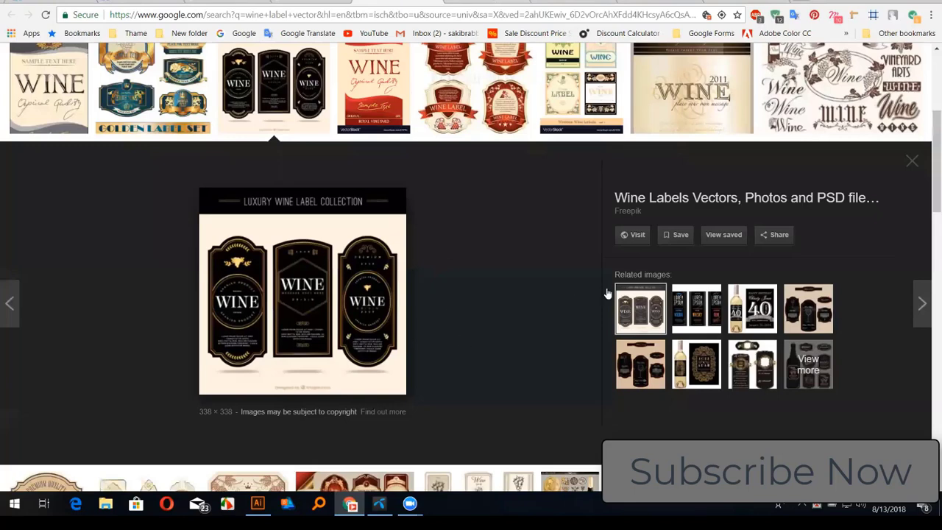
key(ctrl+Tab)
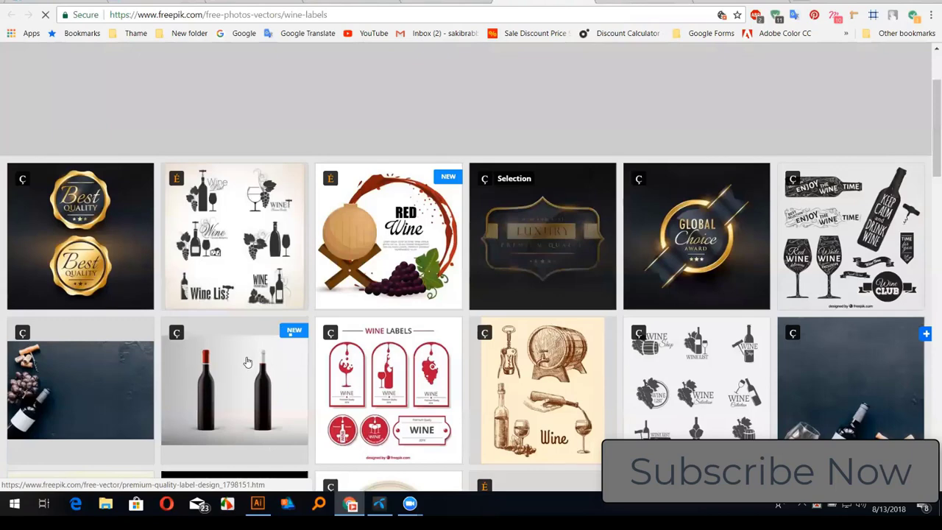
scroll(247, 363, down, 3)
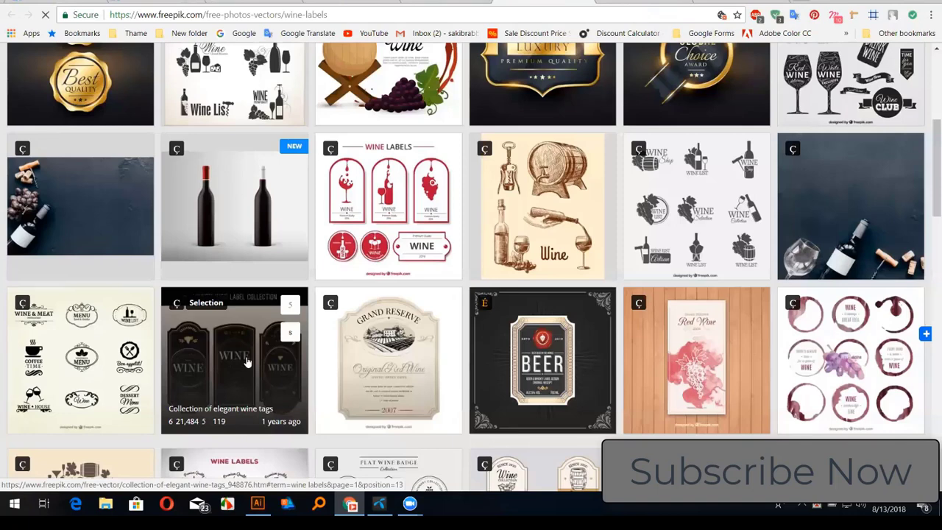
click(247, 362)
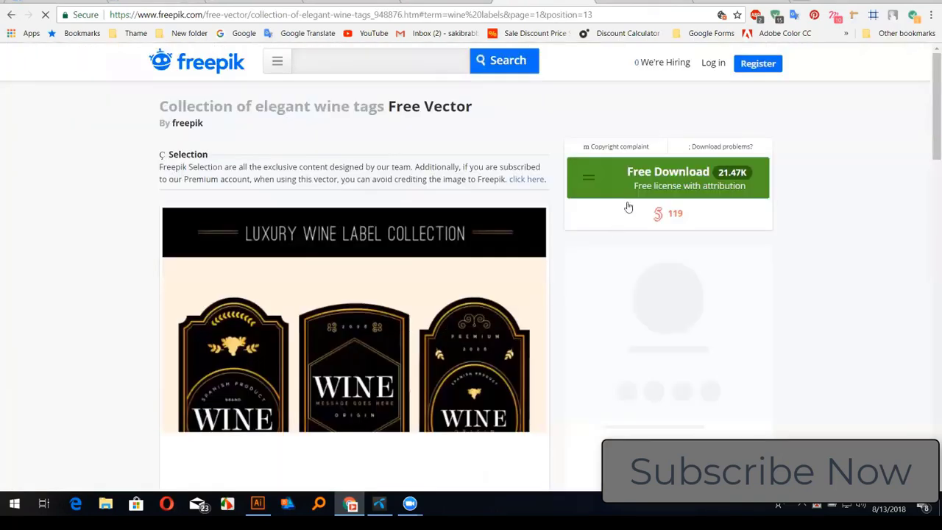
click(577, 195)
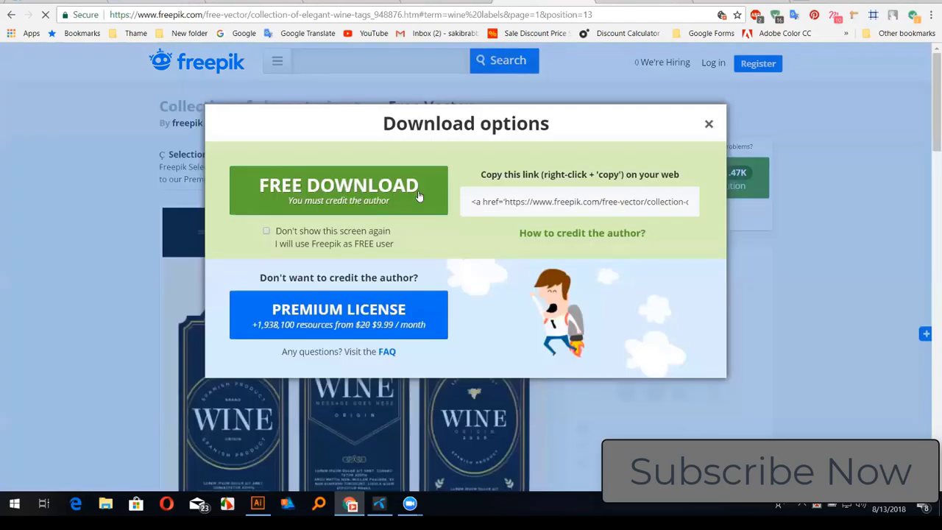
Start the free download of the elegant wine tags collection from the thank-you page.
click(366, 190)
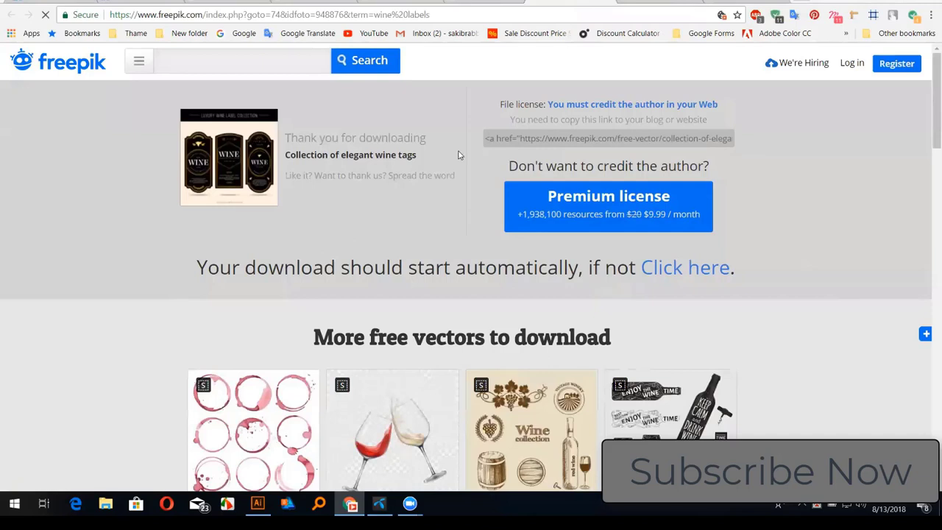
click(672, 269)
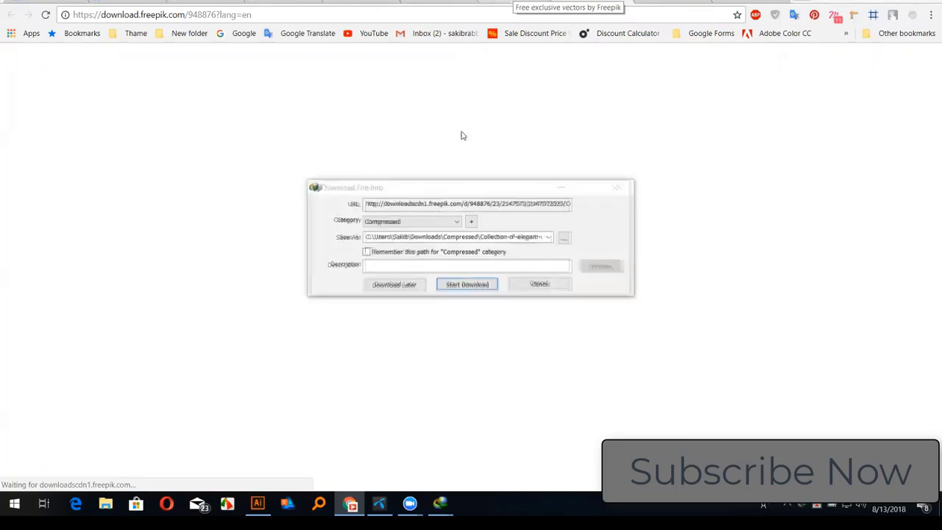
Download the 1.46 MB Collection-of-elegant-wine-tags.zip and open its EPS label file in Illustrator.
click(467, 284)
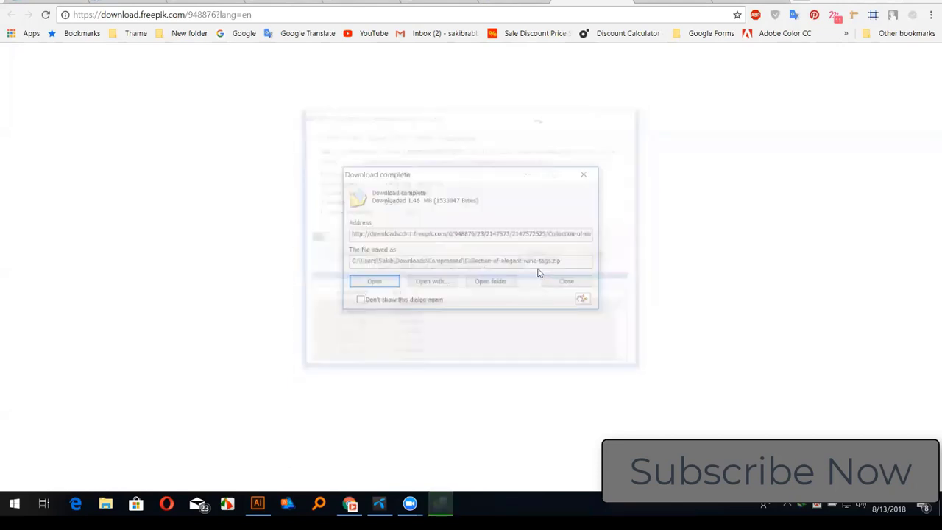
click(386, 286)
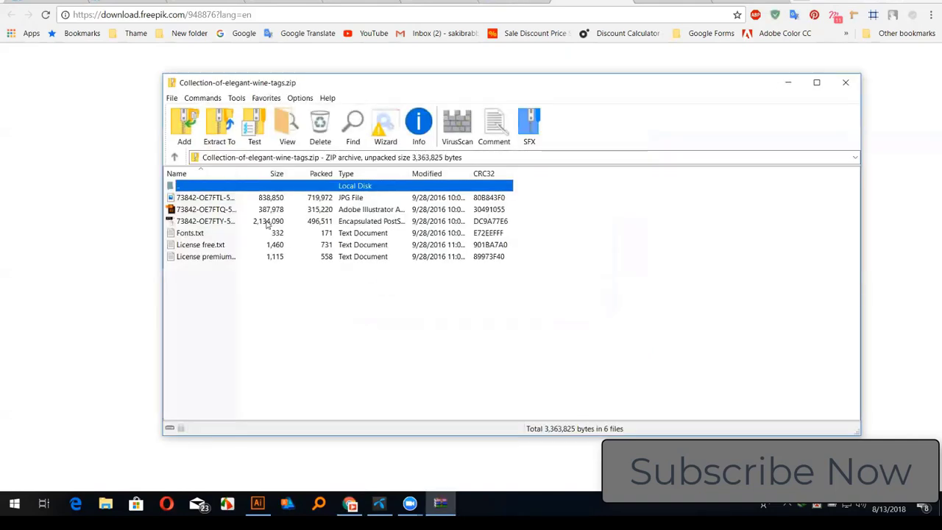
click(196, 221)
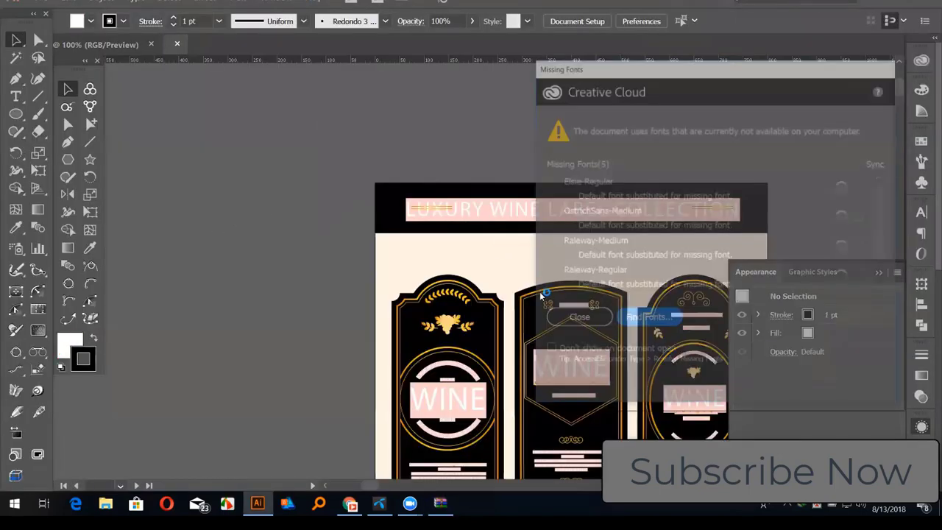
Dismiss the Missing Fonts warning, zoom in on the left wine label and select its WINE title group.
click(579, 316)
drag(361, 238, 265, 199)
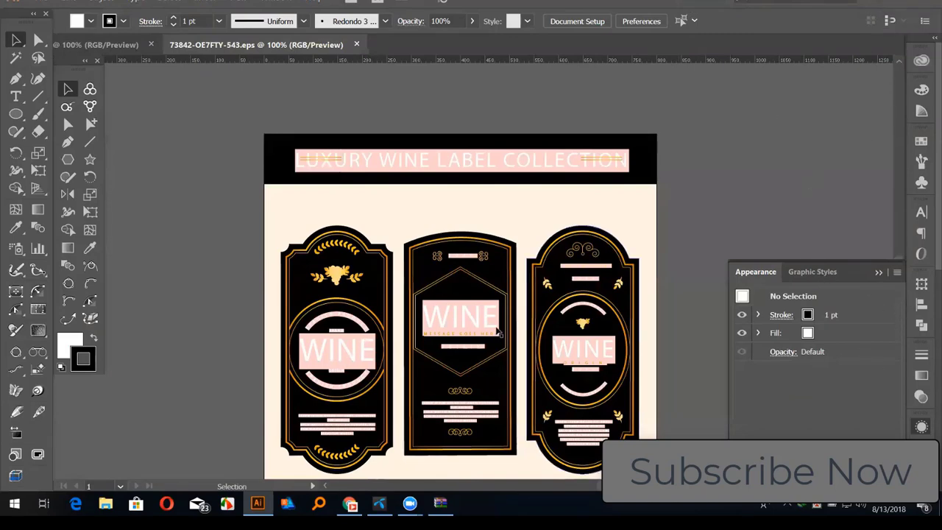
click(482, 327)
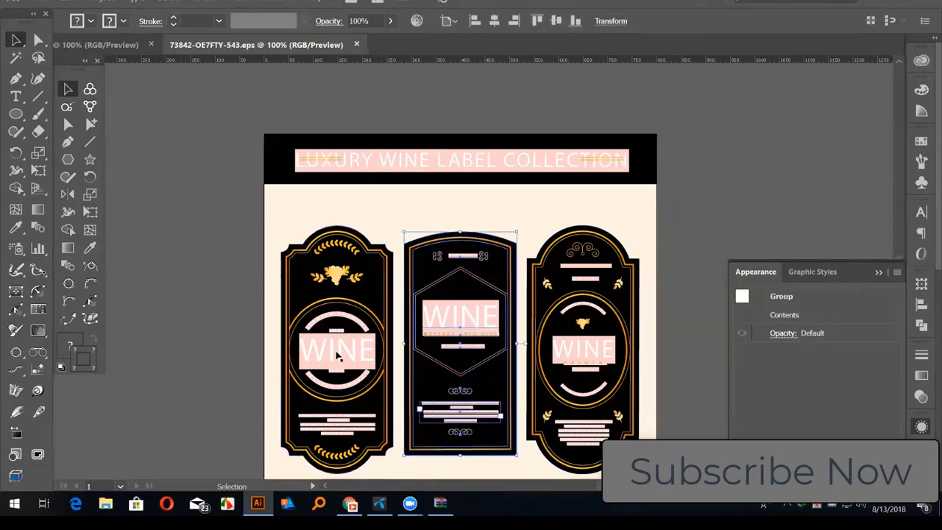
click(337, 356)
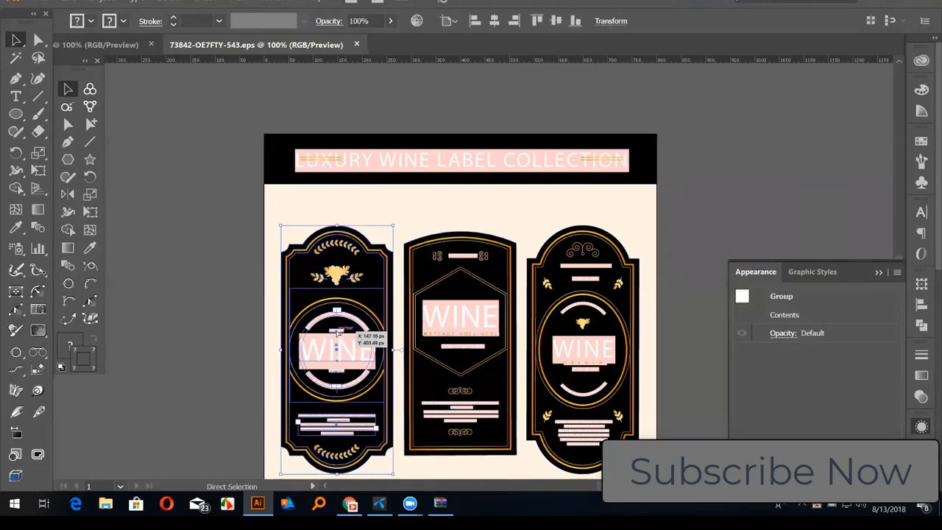
key(ctrl+plus)
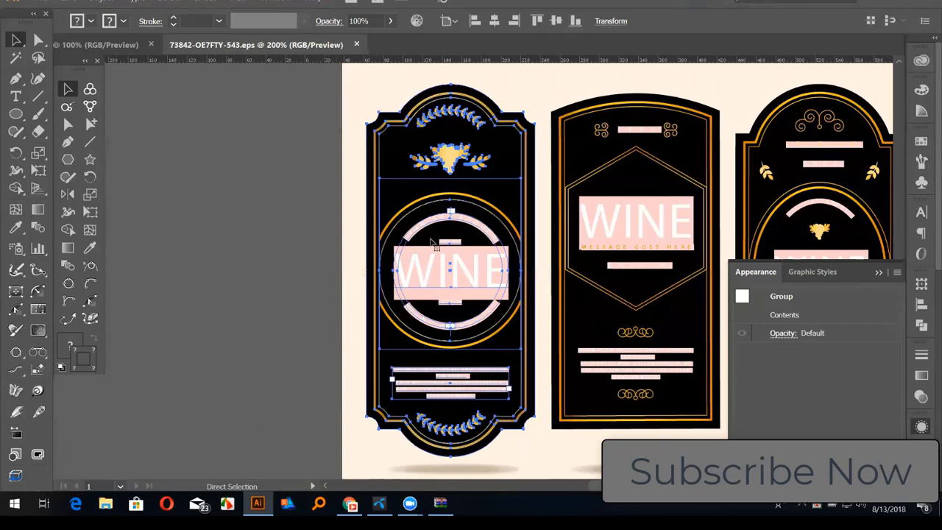
key(ctrl+plus)
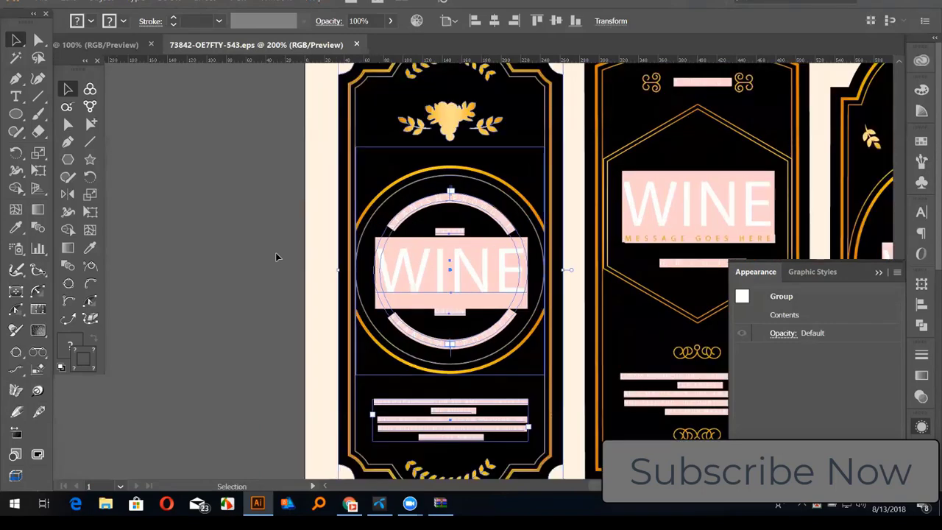
click(275, 252)
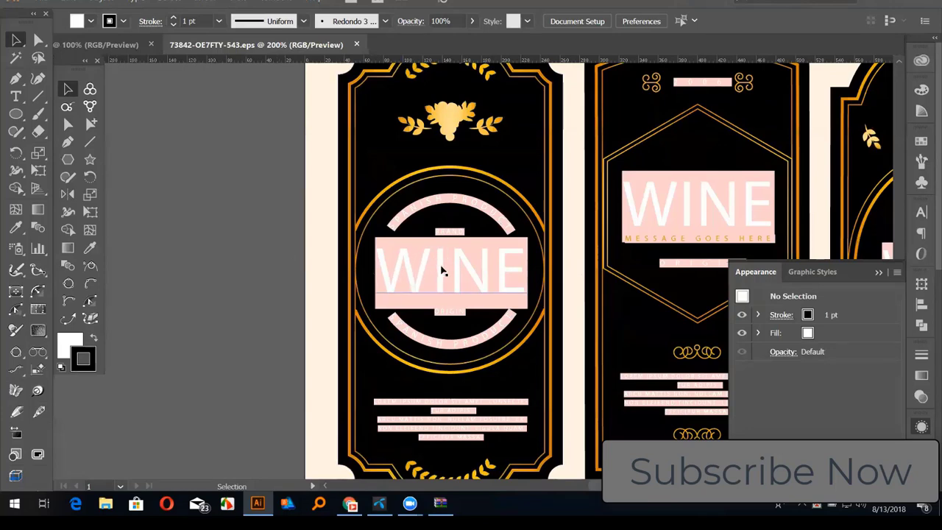
click(441, 270)
Ungroup the left label's central group and select the WINE title text.
right_click(441, 269)
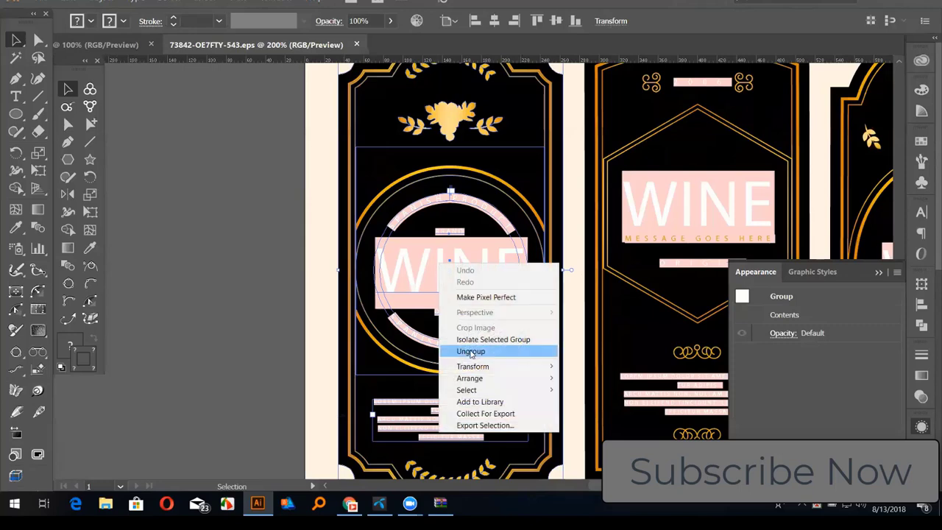
click(471, 352)
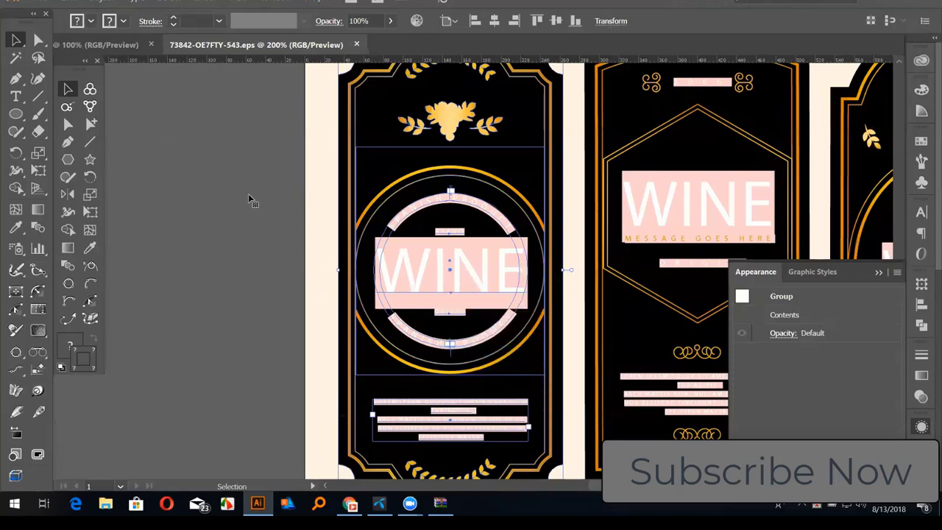
key(f)
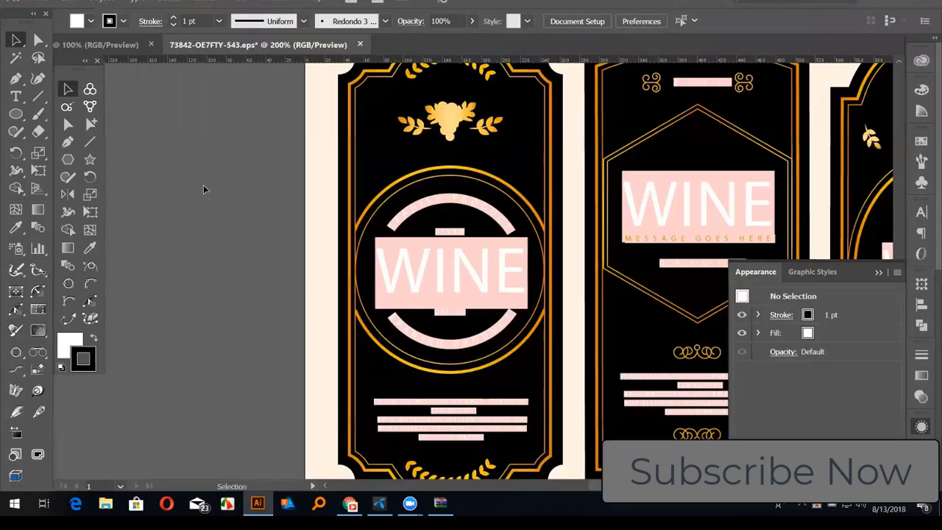
click(403, 279)
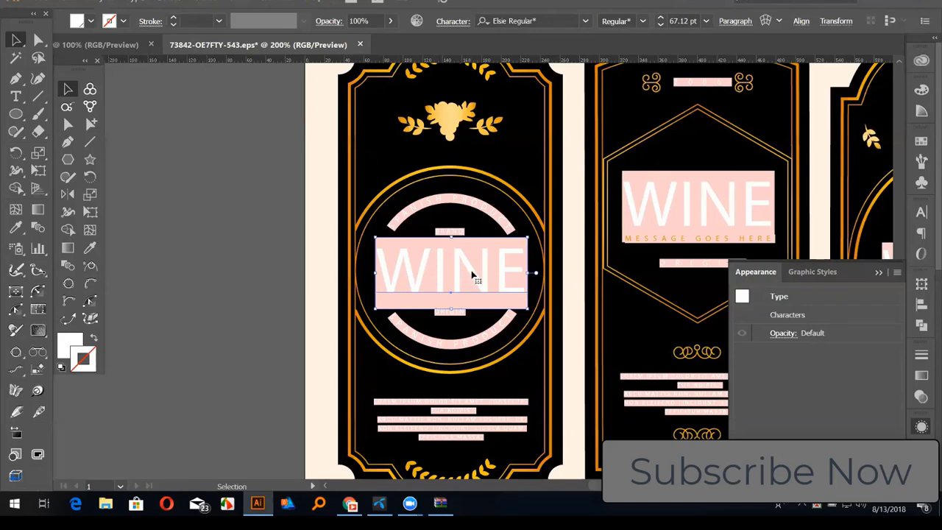
Identify the WINE title's missing font as Elsie Regular and search Google for 'elsie regular font'.
key(ctrl+t)
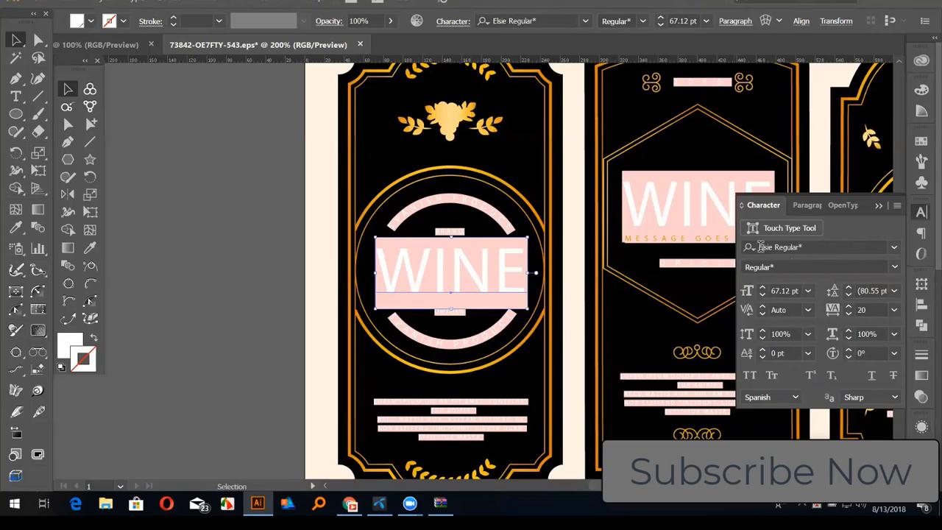
click(799, 247)
drag(799, 248, 754, 247)
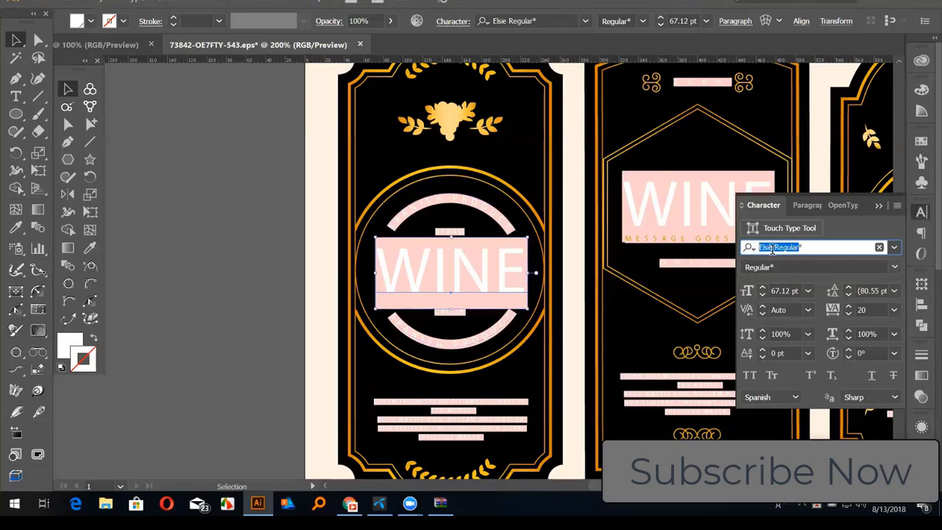
click(351, 503)
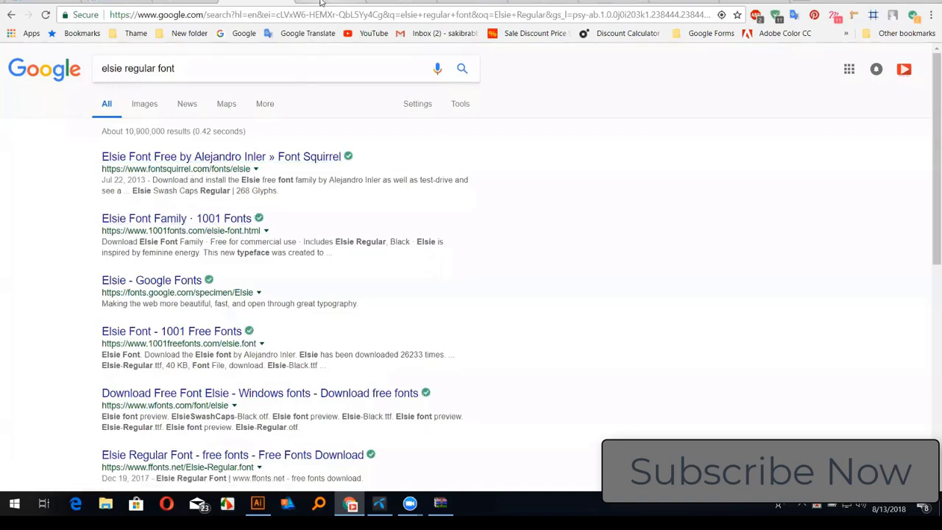
Open the 1001 Fonts Elsie Font Family page and download elsie.zip.
click(321, 2)
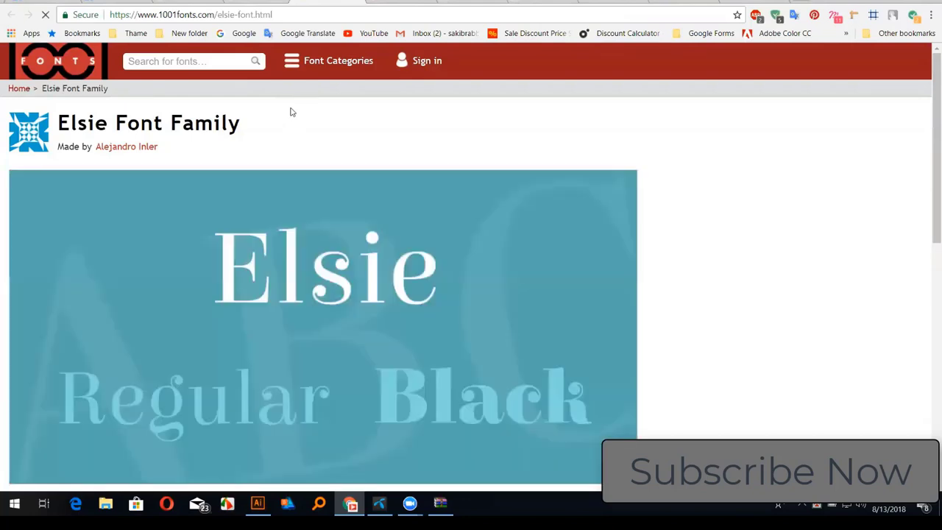
scroll(294, 225, down, 3)
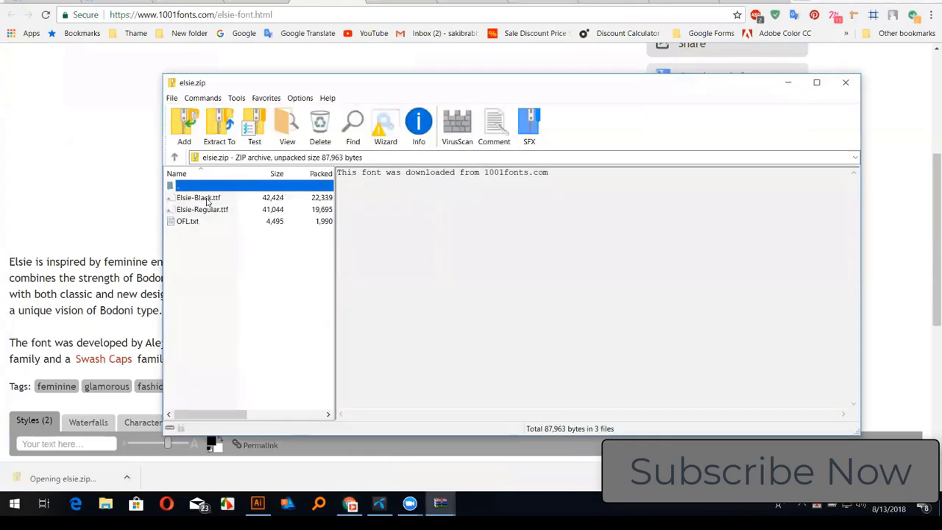
Preview the Elsie-Black and Elsie-Regular fonts from the archive, then install Elsie Regular.
double_click(207, 199)
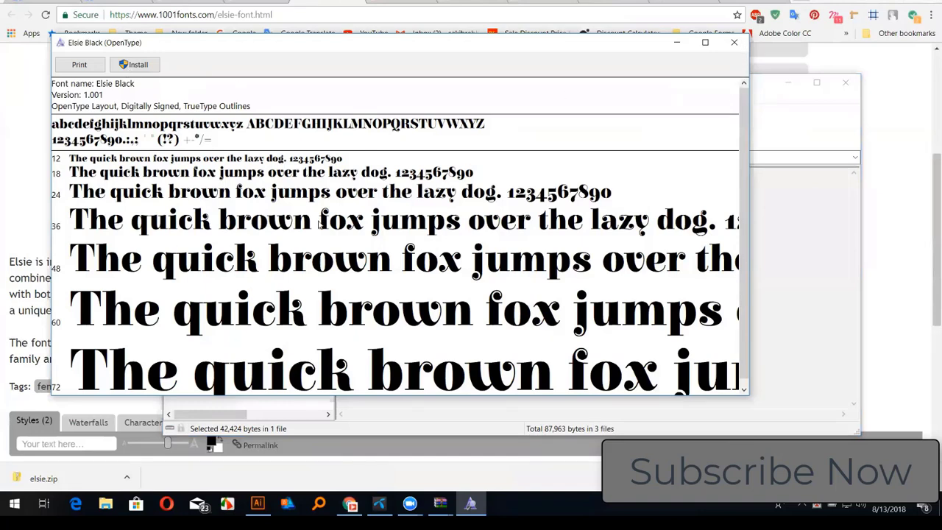
click(734, 42)
double_click(212, 210)
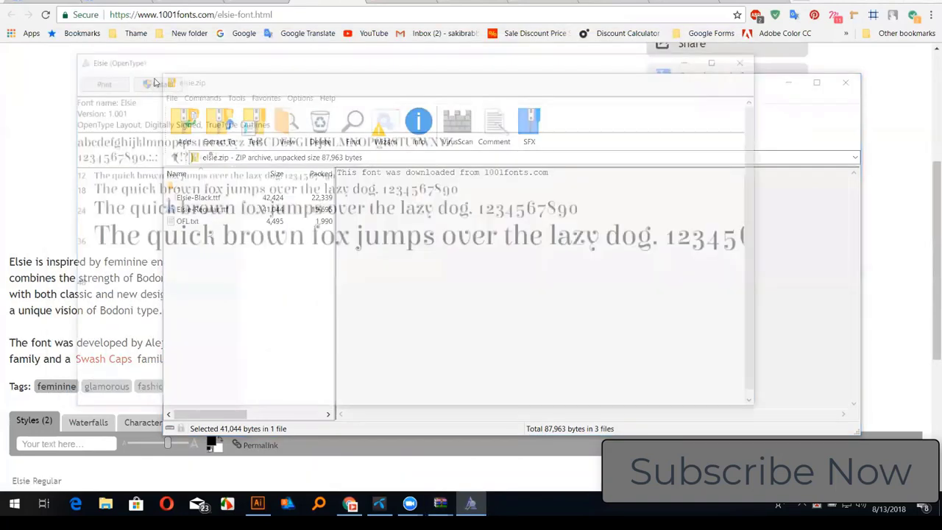
click(153, 81)
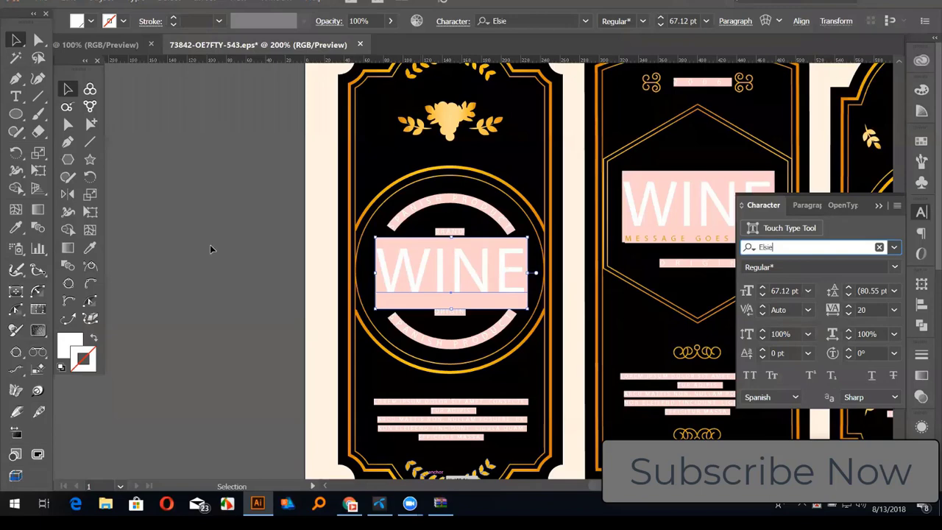
Apply the Elsie font to the WINE titles and return to the browser.
key(Return)
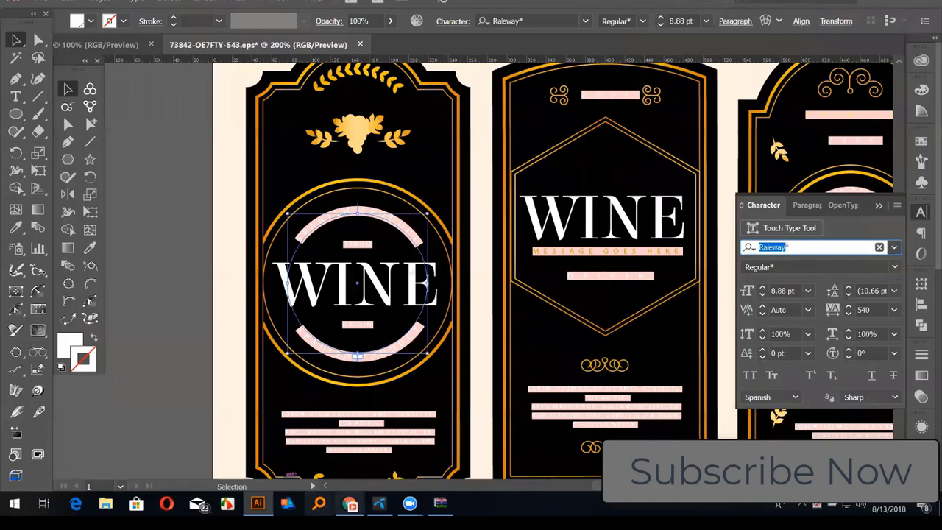
key(alt+Tab)
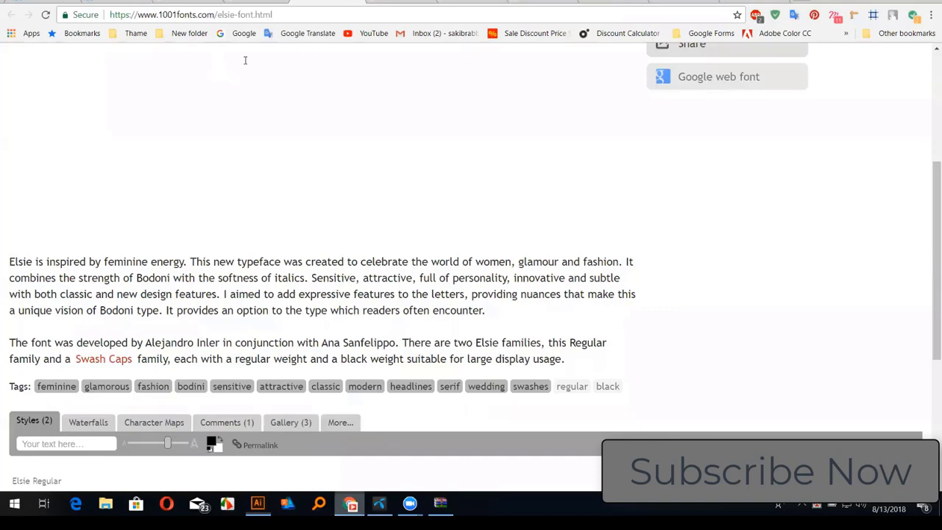
Search 1001 Fonts for Raleway and start the Raleway font download.
scroll(246, 61, up, 3)
click(245, 61)
text(Raleway)
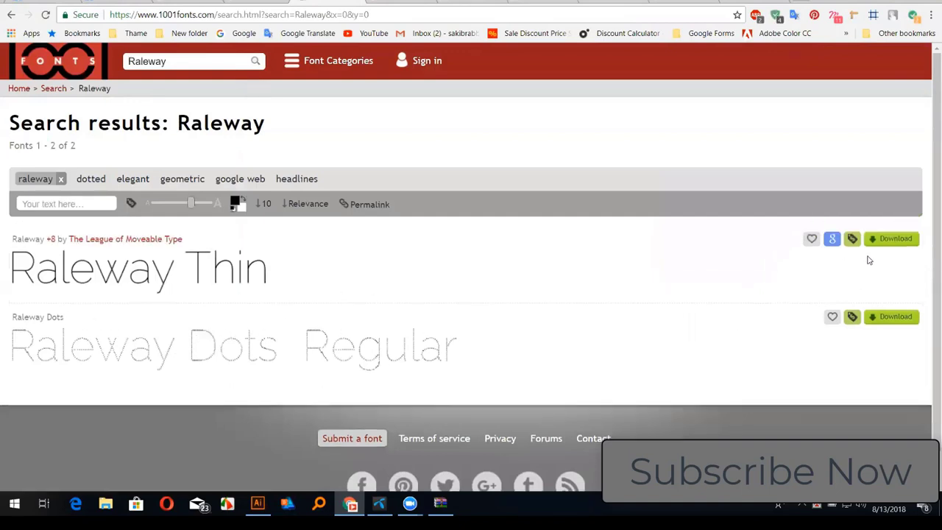
click(887, 247)
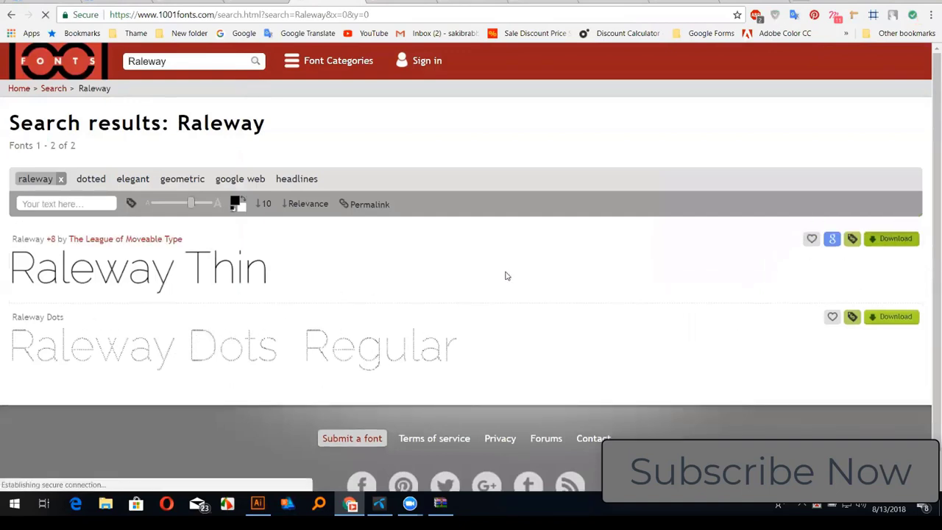